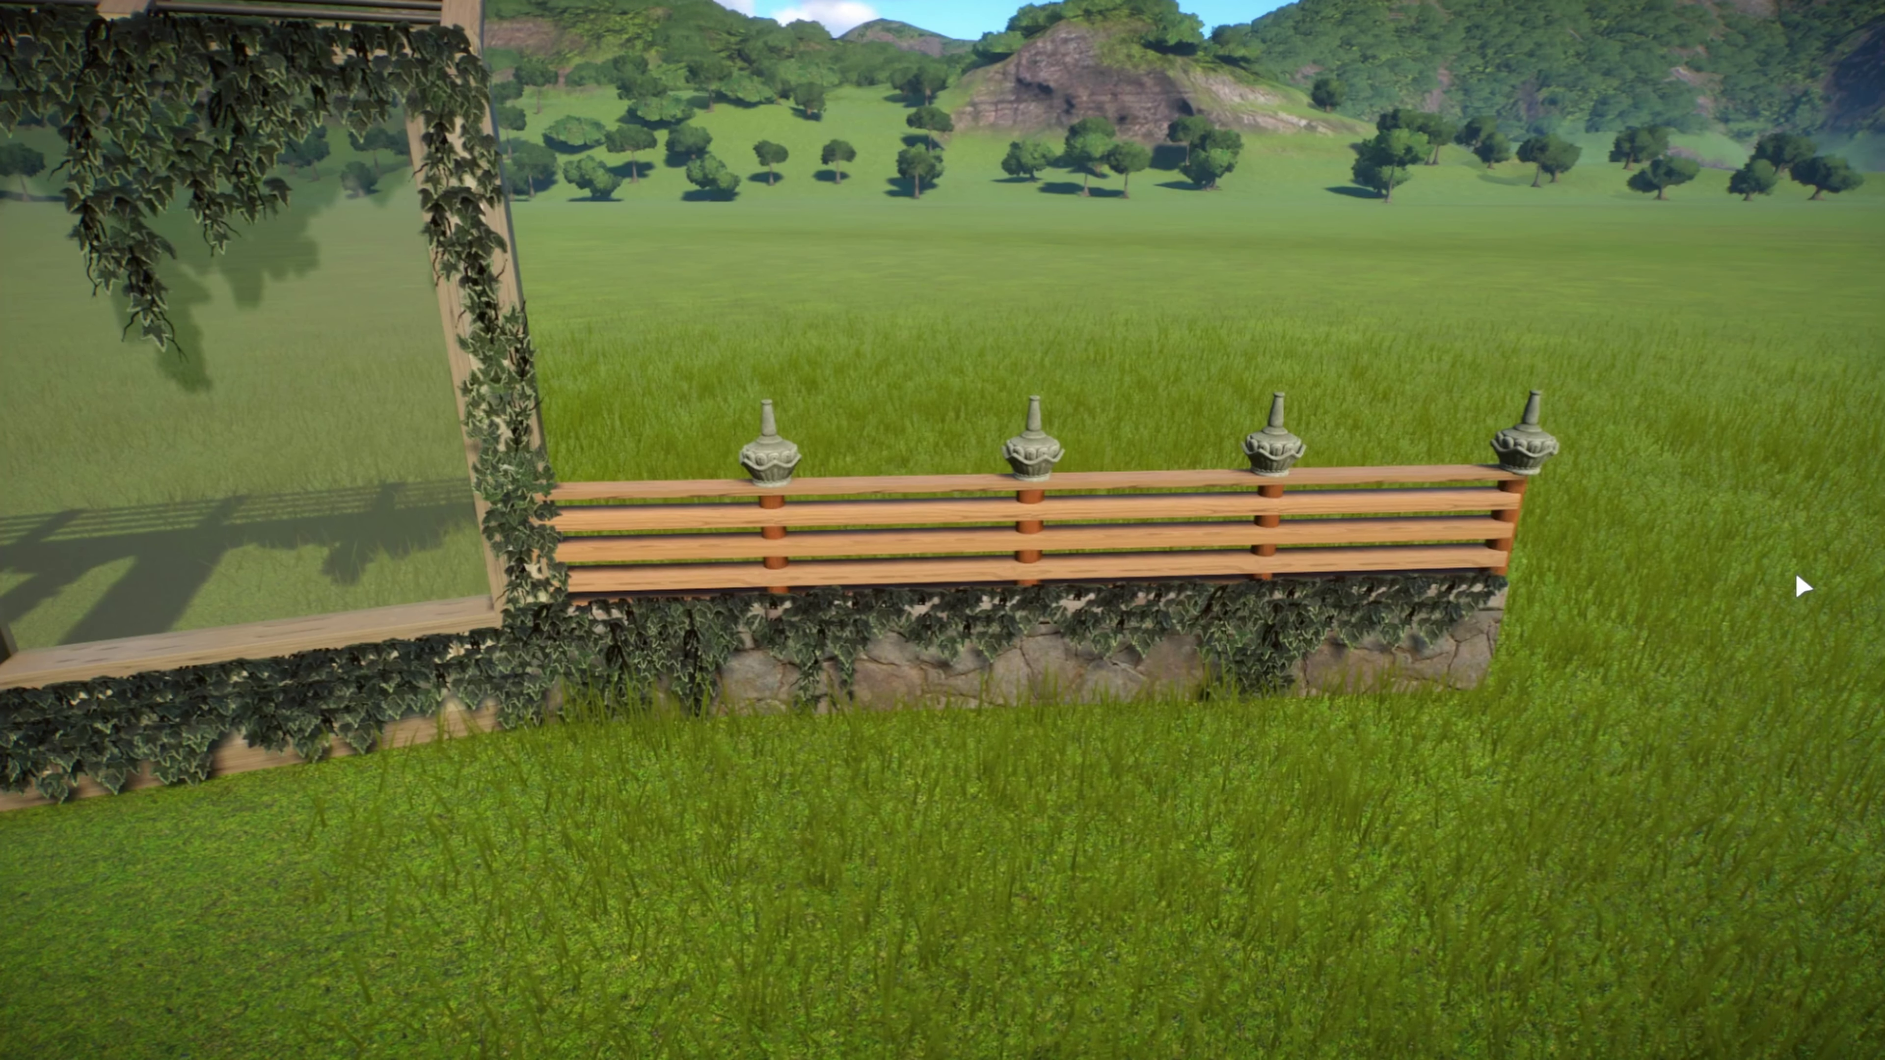
Restore the hidden game HUD with Ctrl+H
key("ctrl+h")
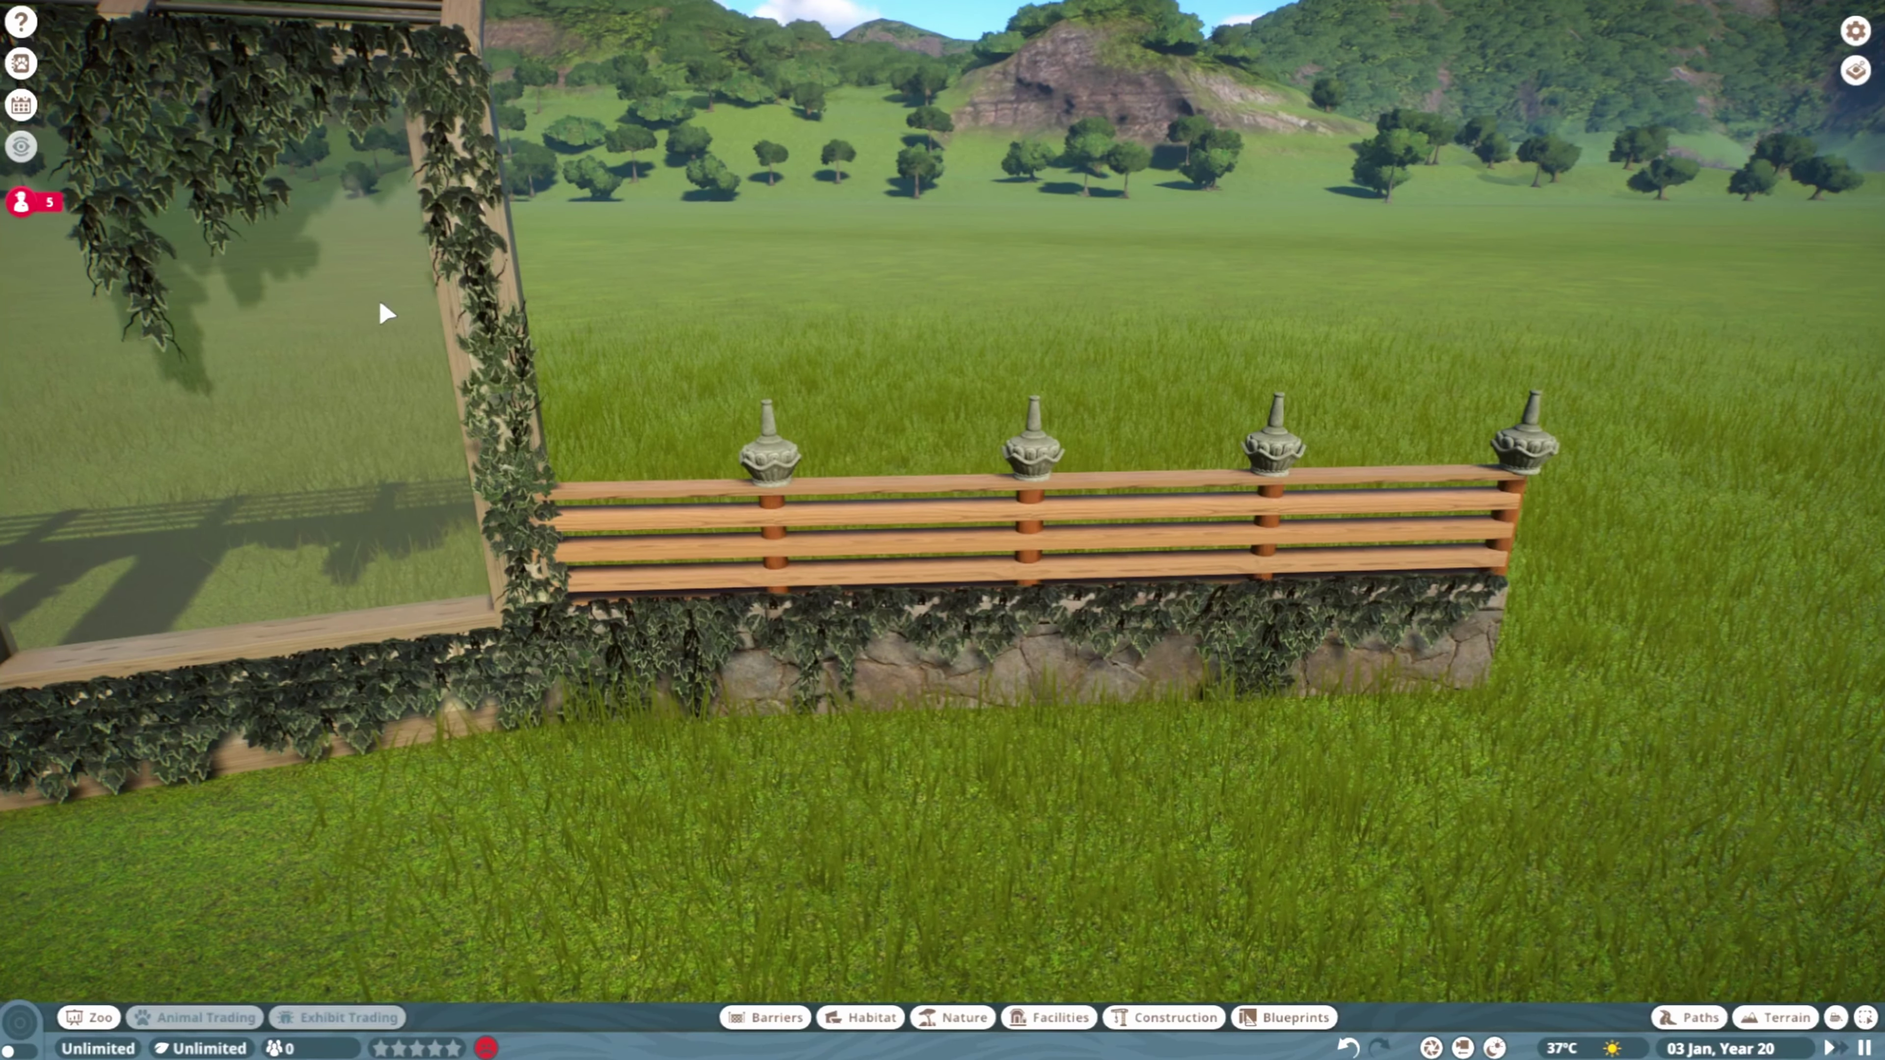
Open the Zoopedia, view the Amur Leopard's natural habitat, then close the encyclopedia
left_click(21, 63)
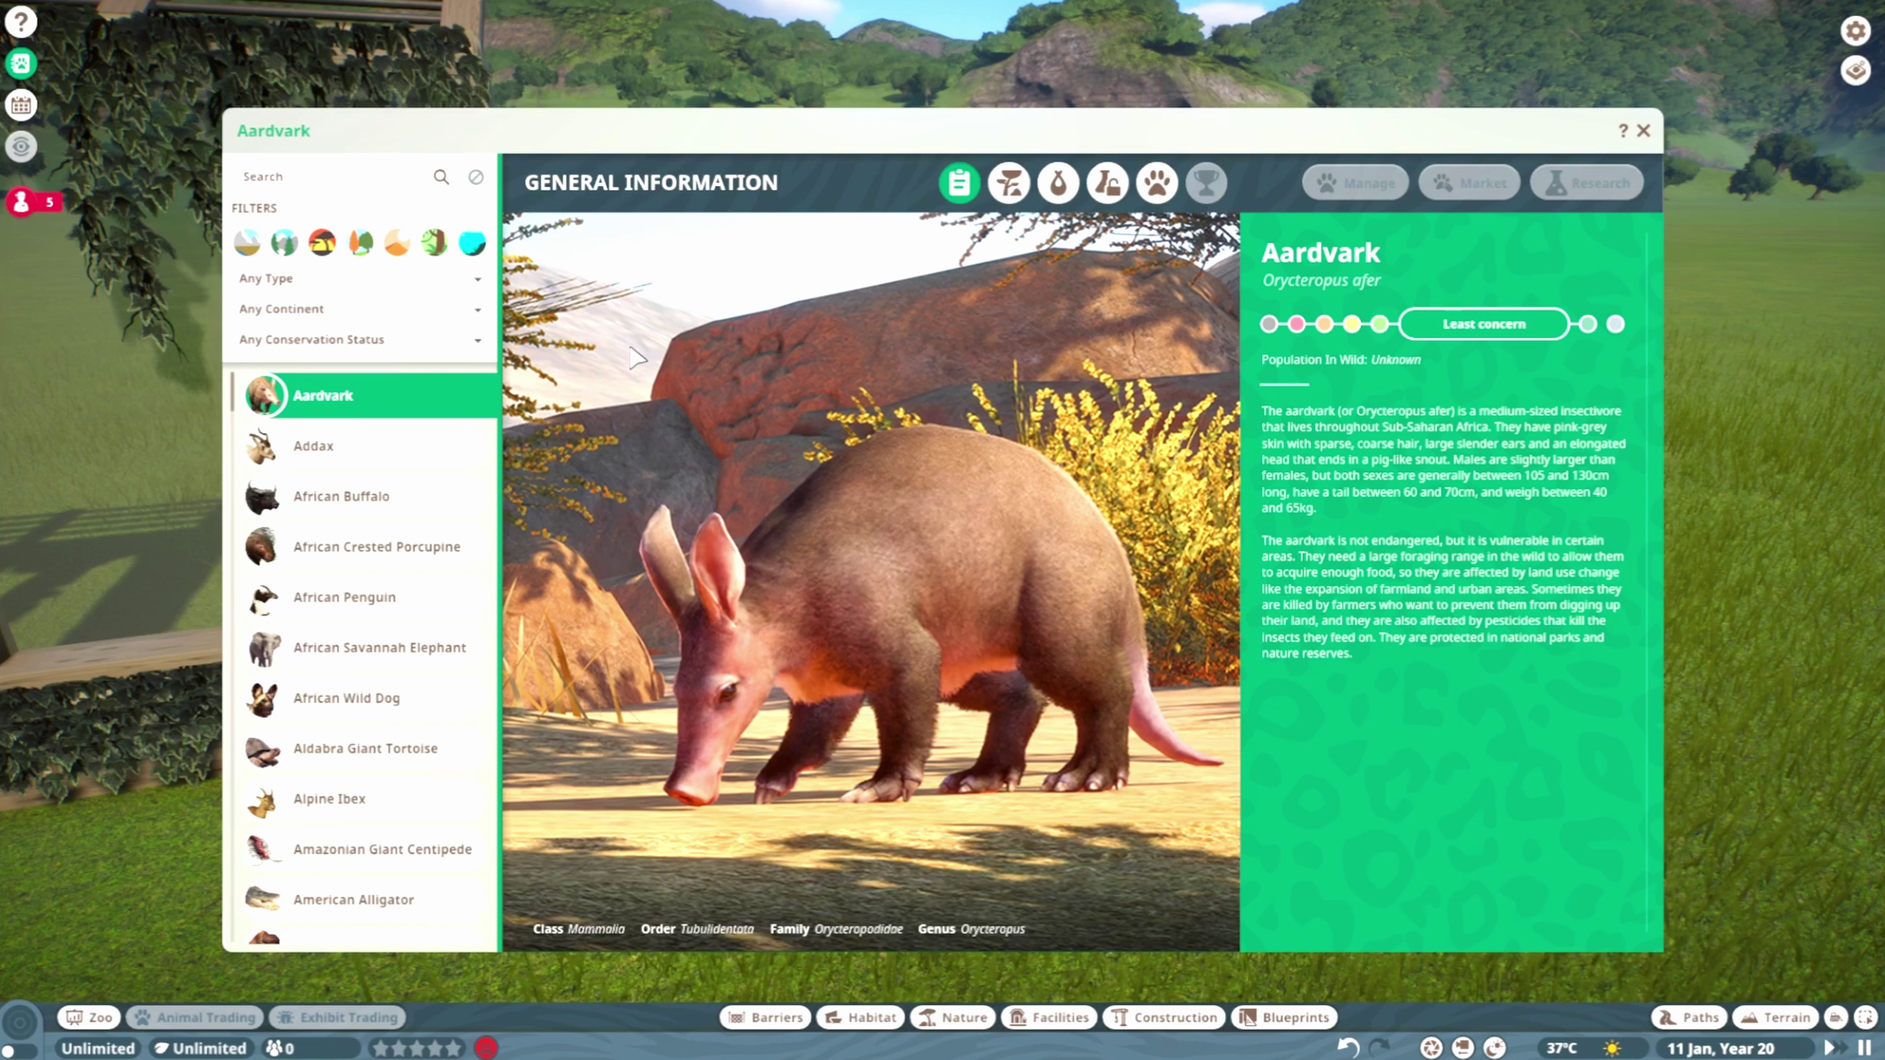
scroll(438, 738, "down", 4)
left_click(438, 737)
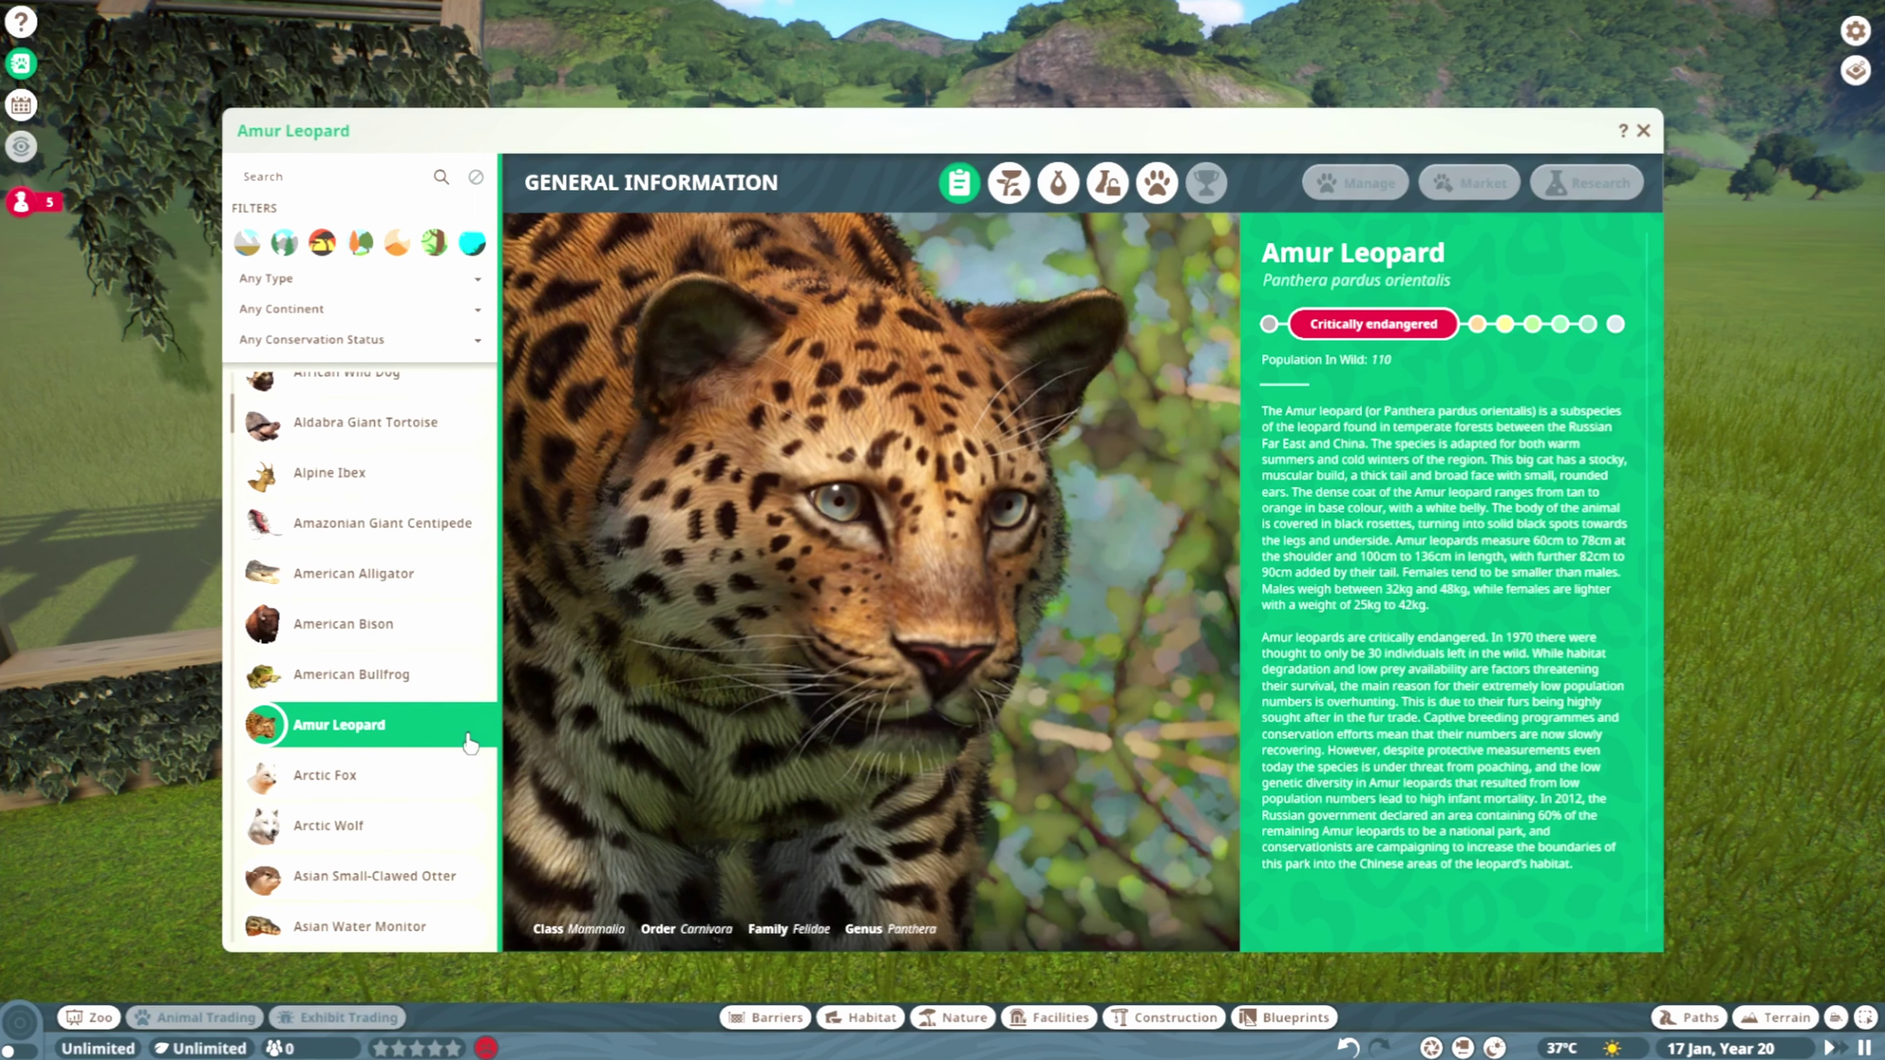
left_click(1015, 190)
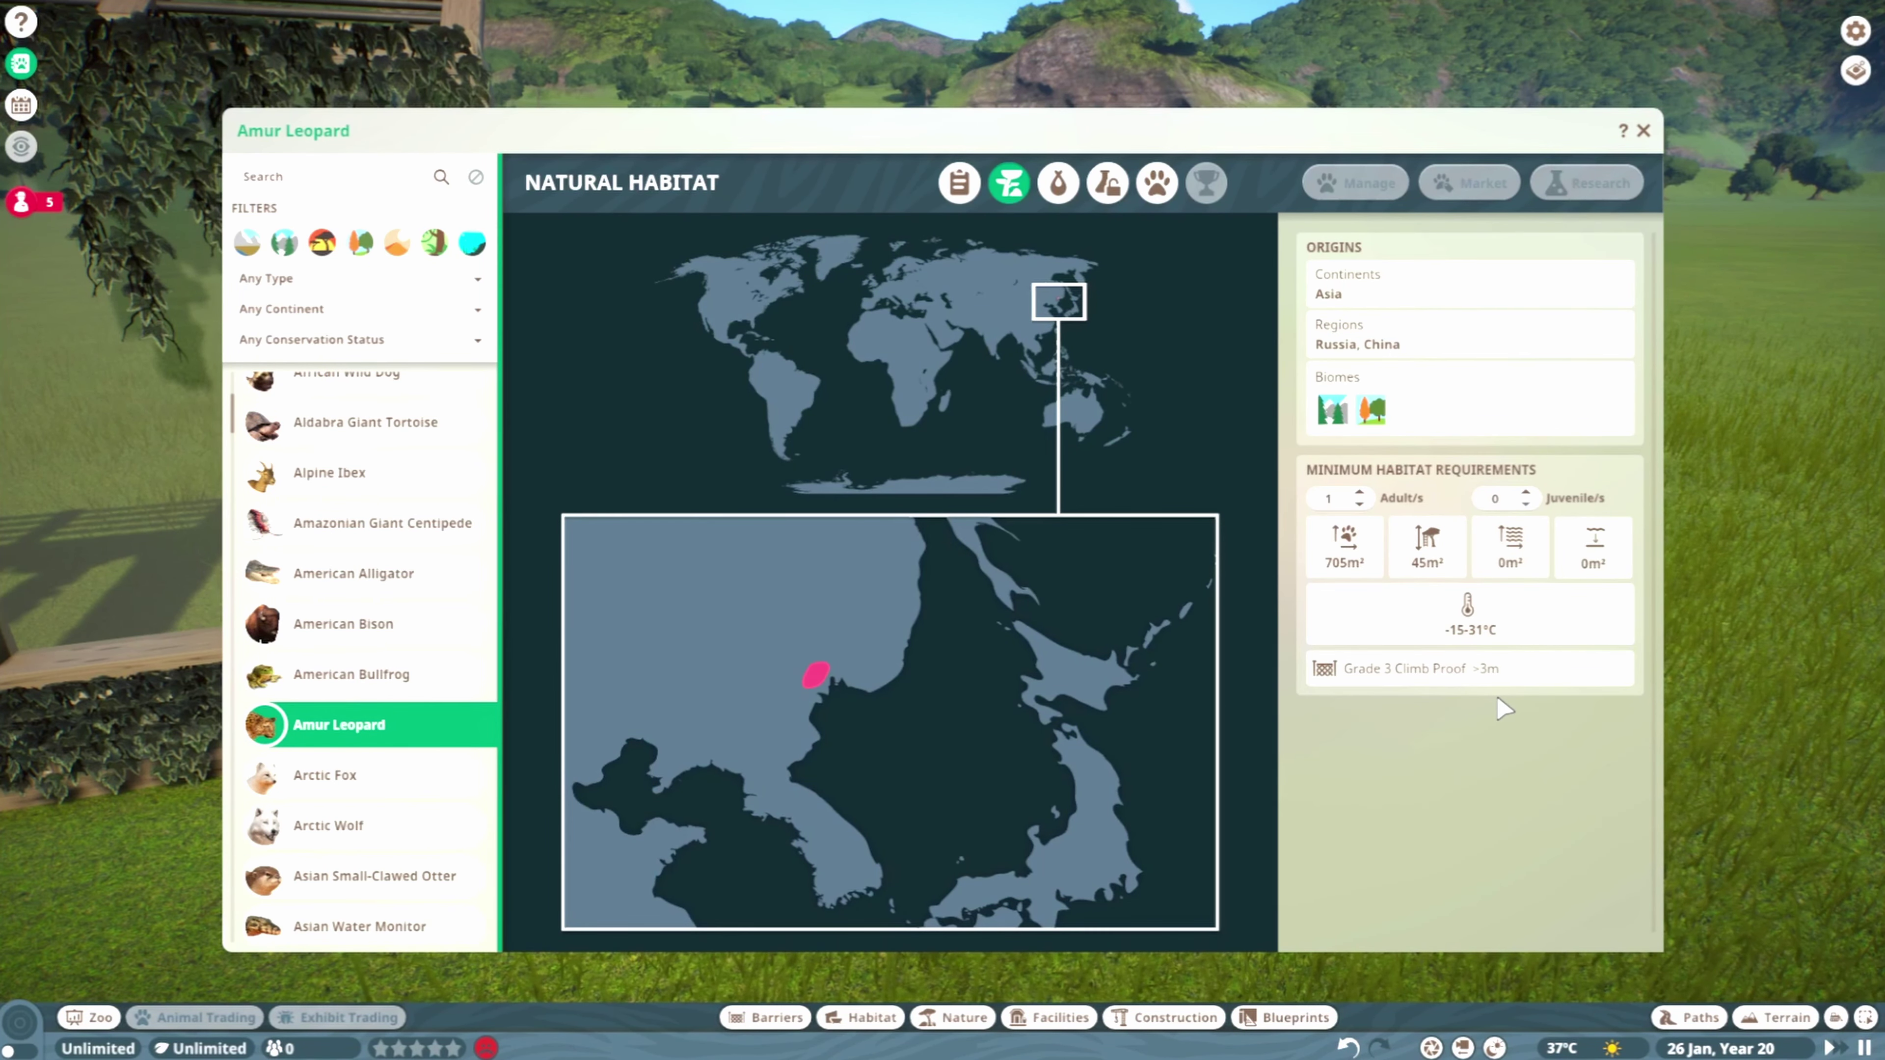
key("Escape")
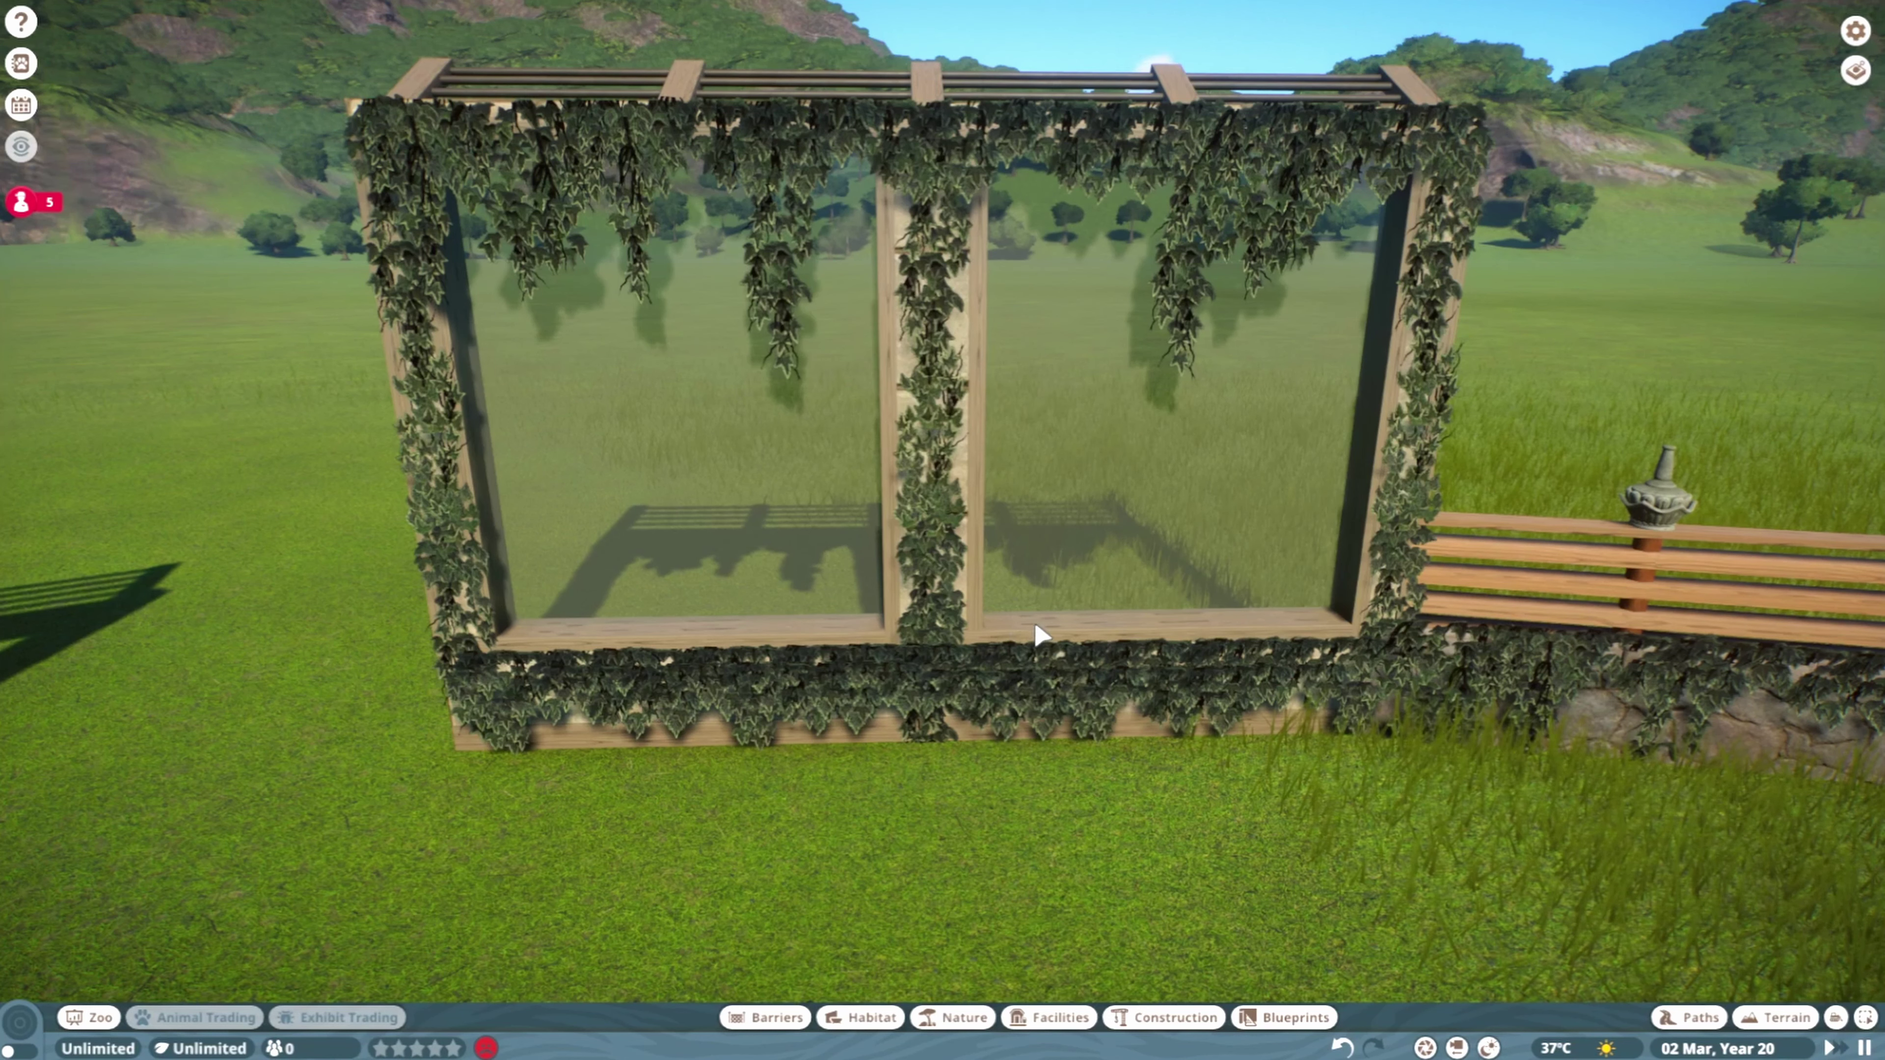
Select the ivy-covered glass frame group to inspect it
left_click(1039, 635)
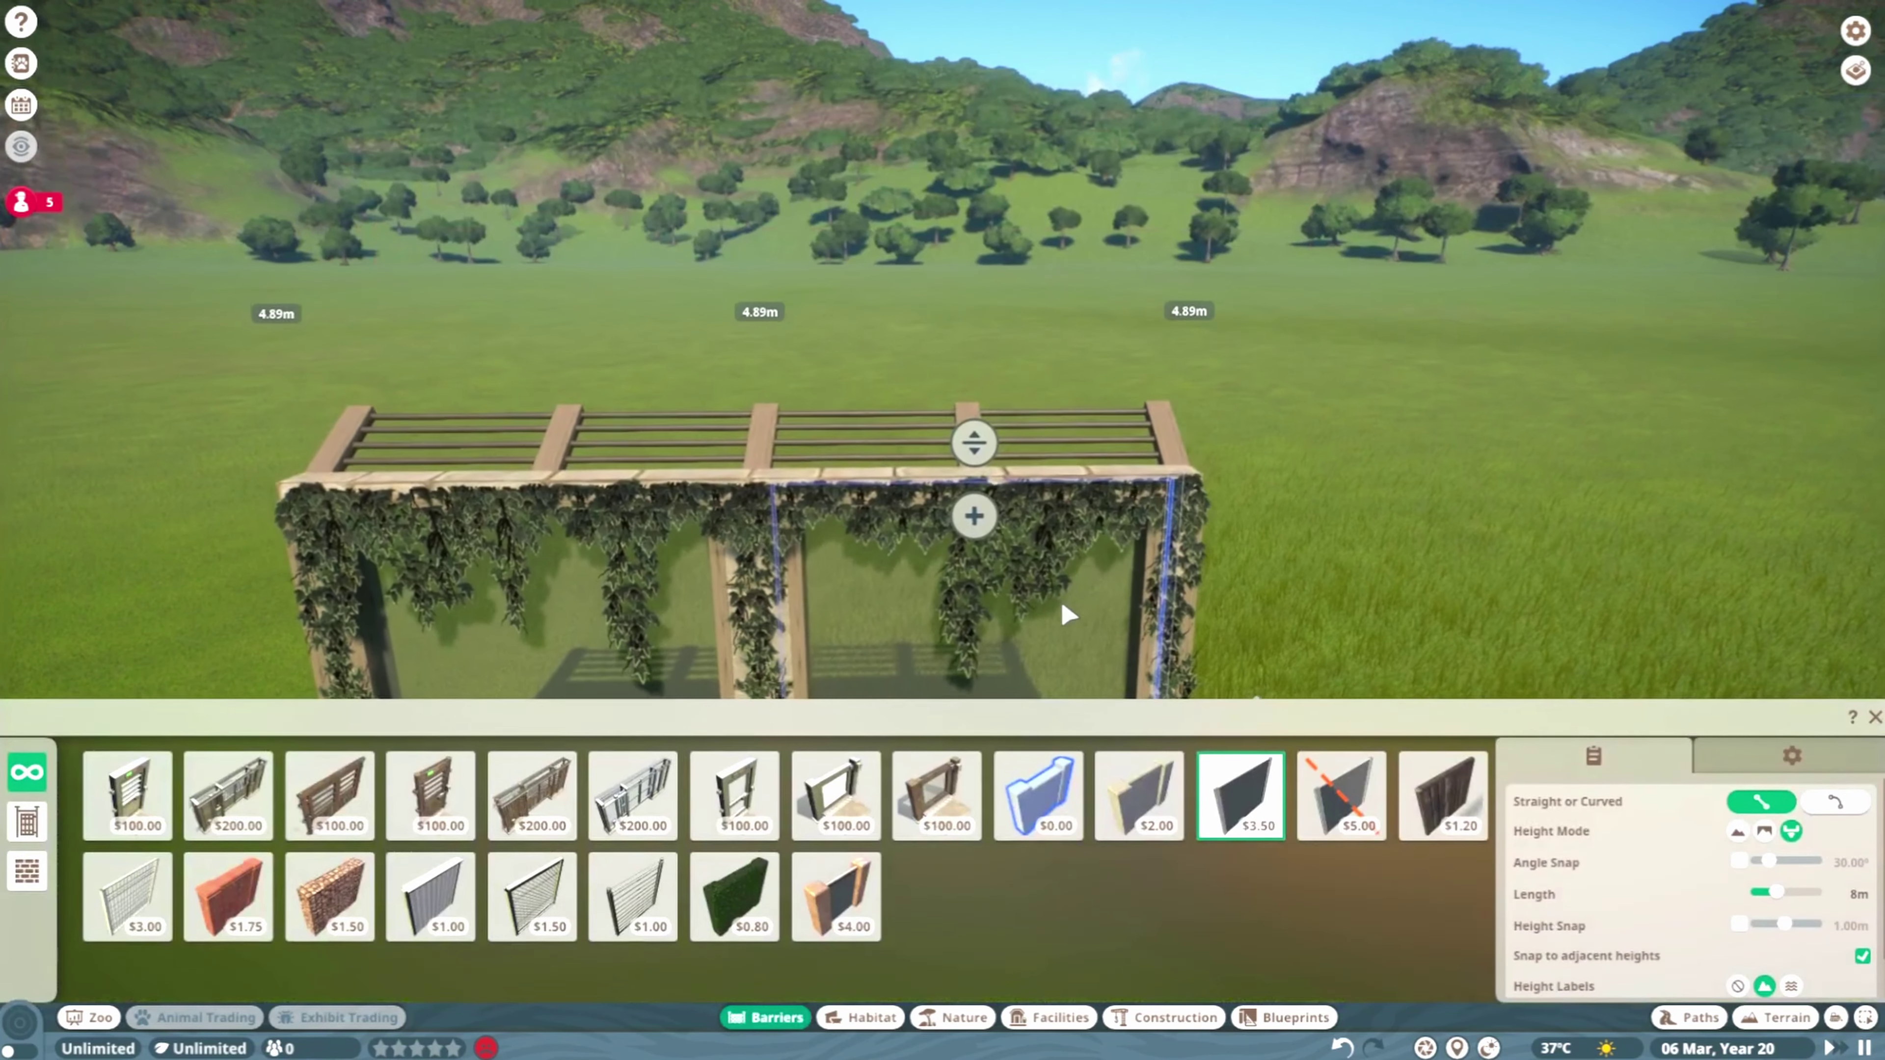
scroll(1067, 615, "down", 2)
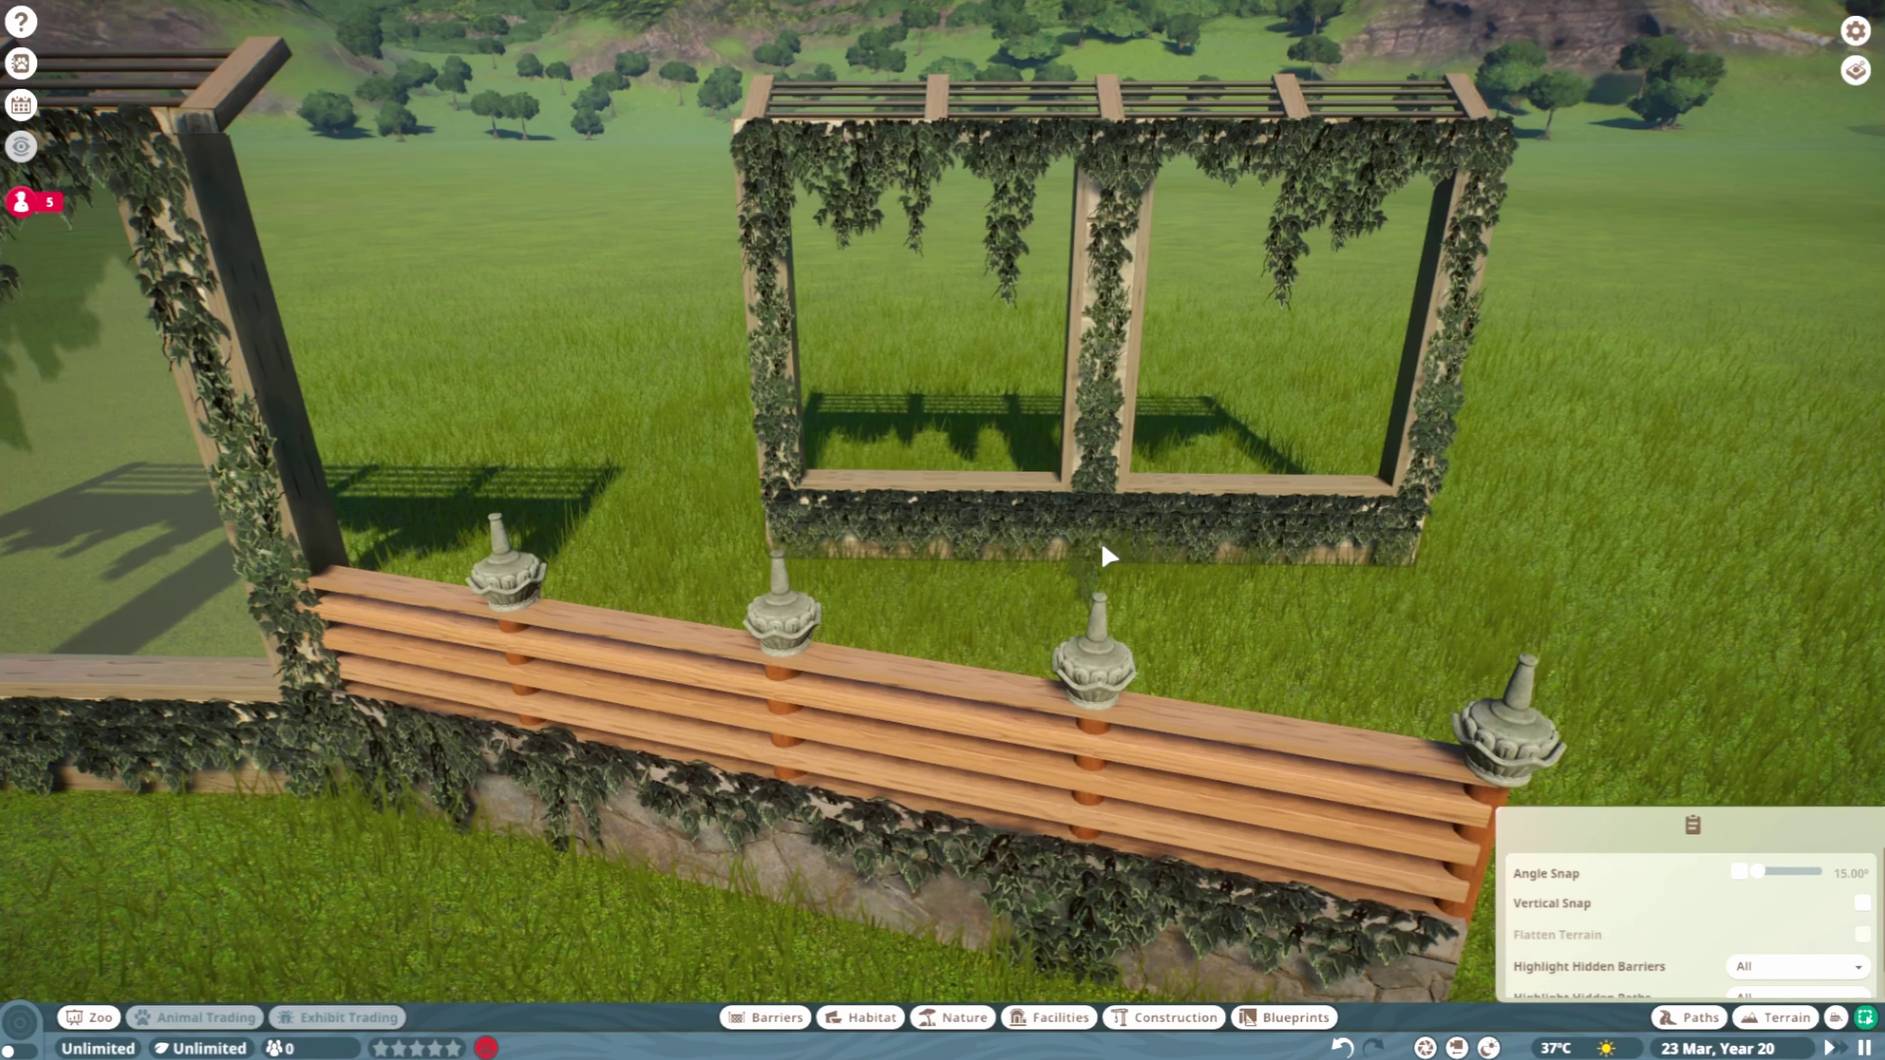
left_click(1109, 556)
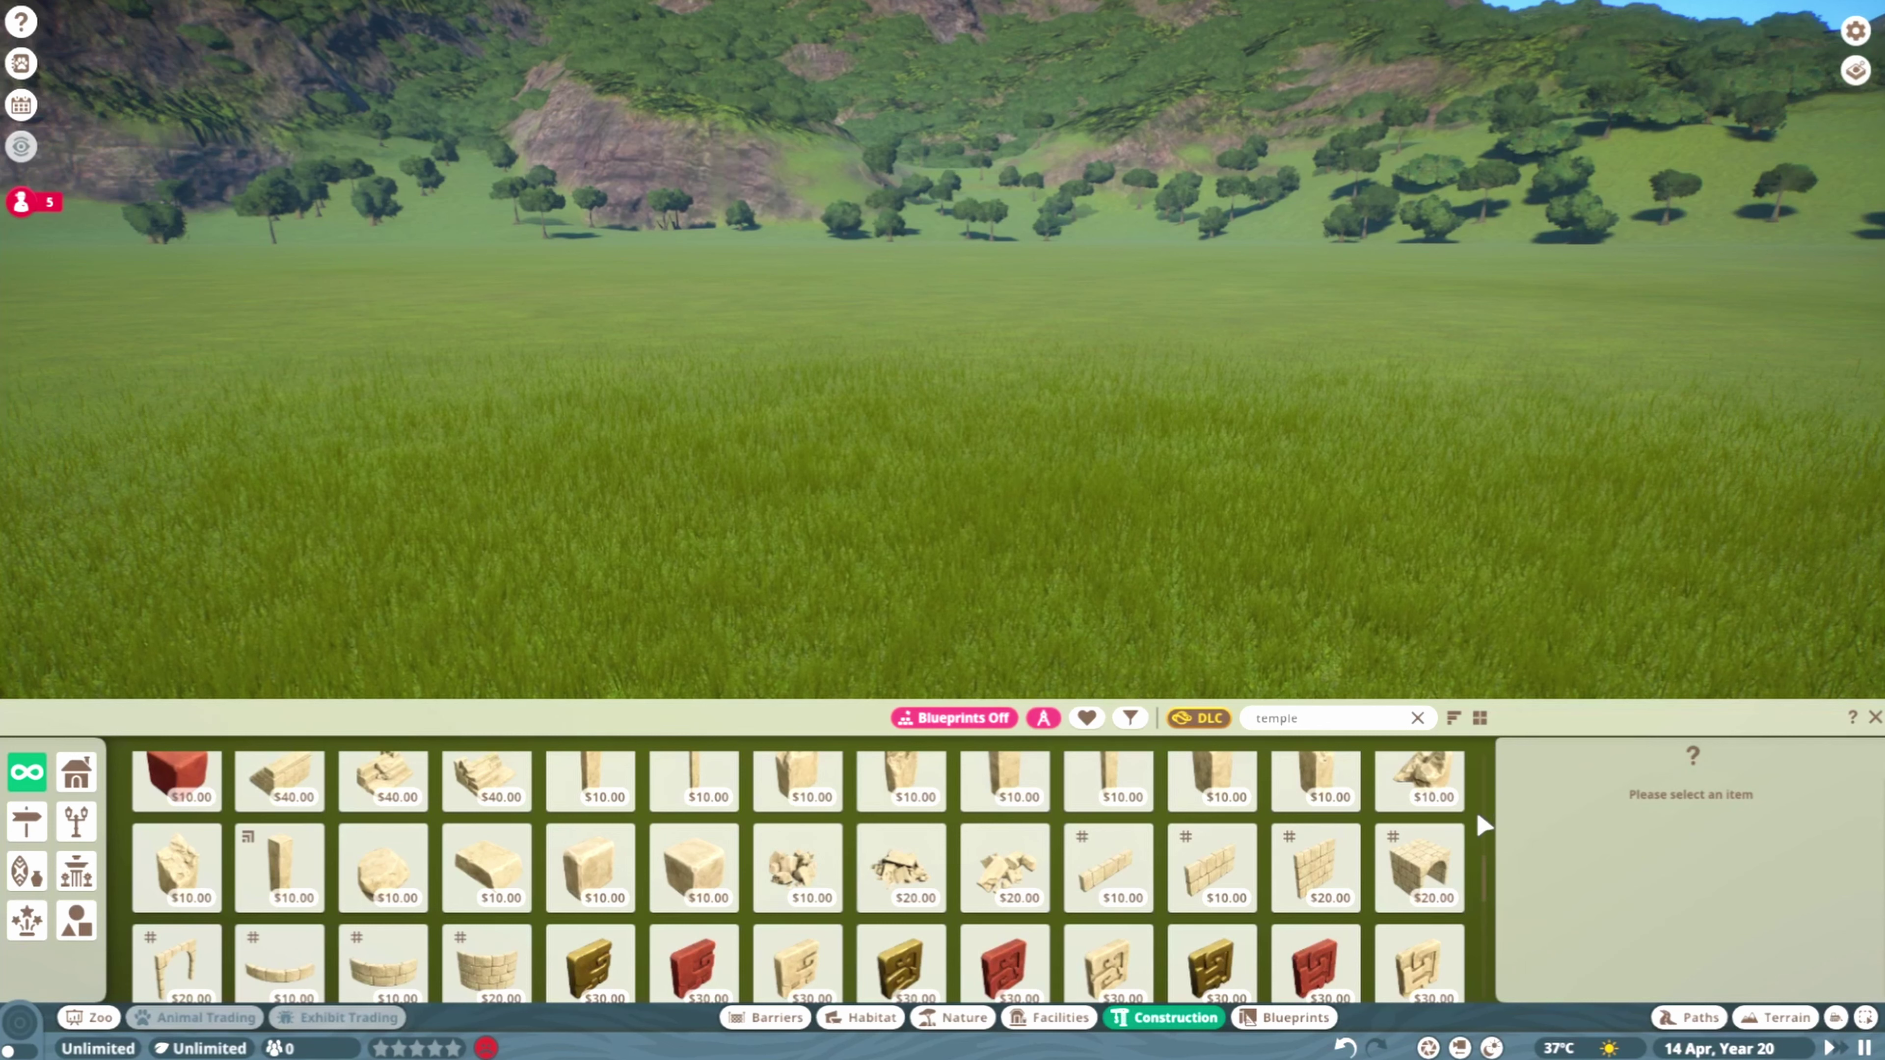
Place a 1m temple wall, then choose the Temple Wall Square Arch after trying painted alternatives
left_click(1120, 885)
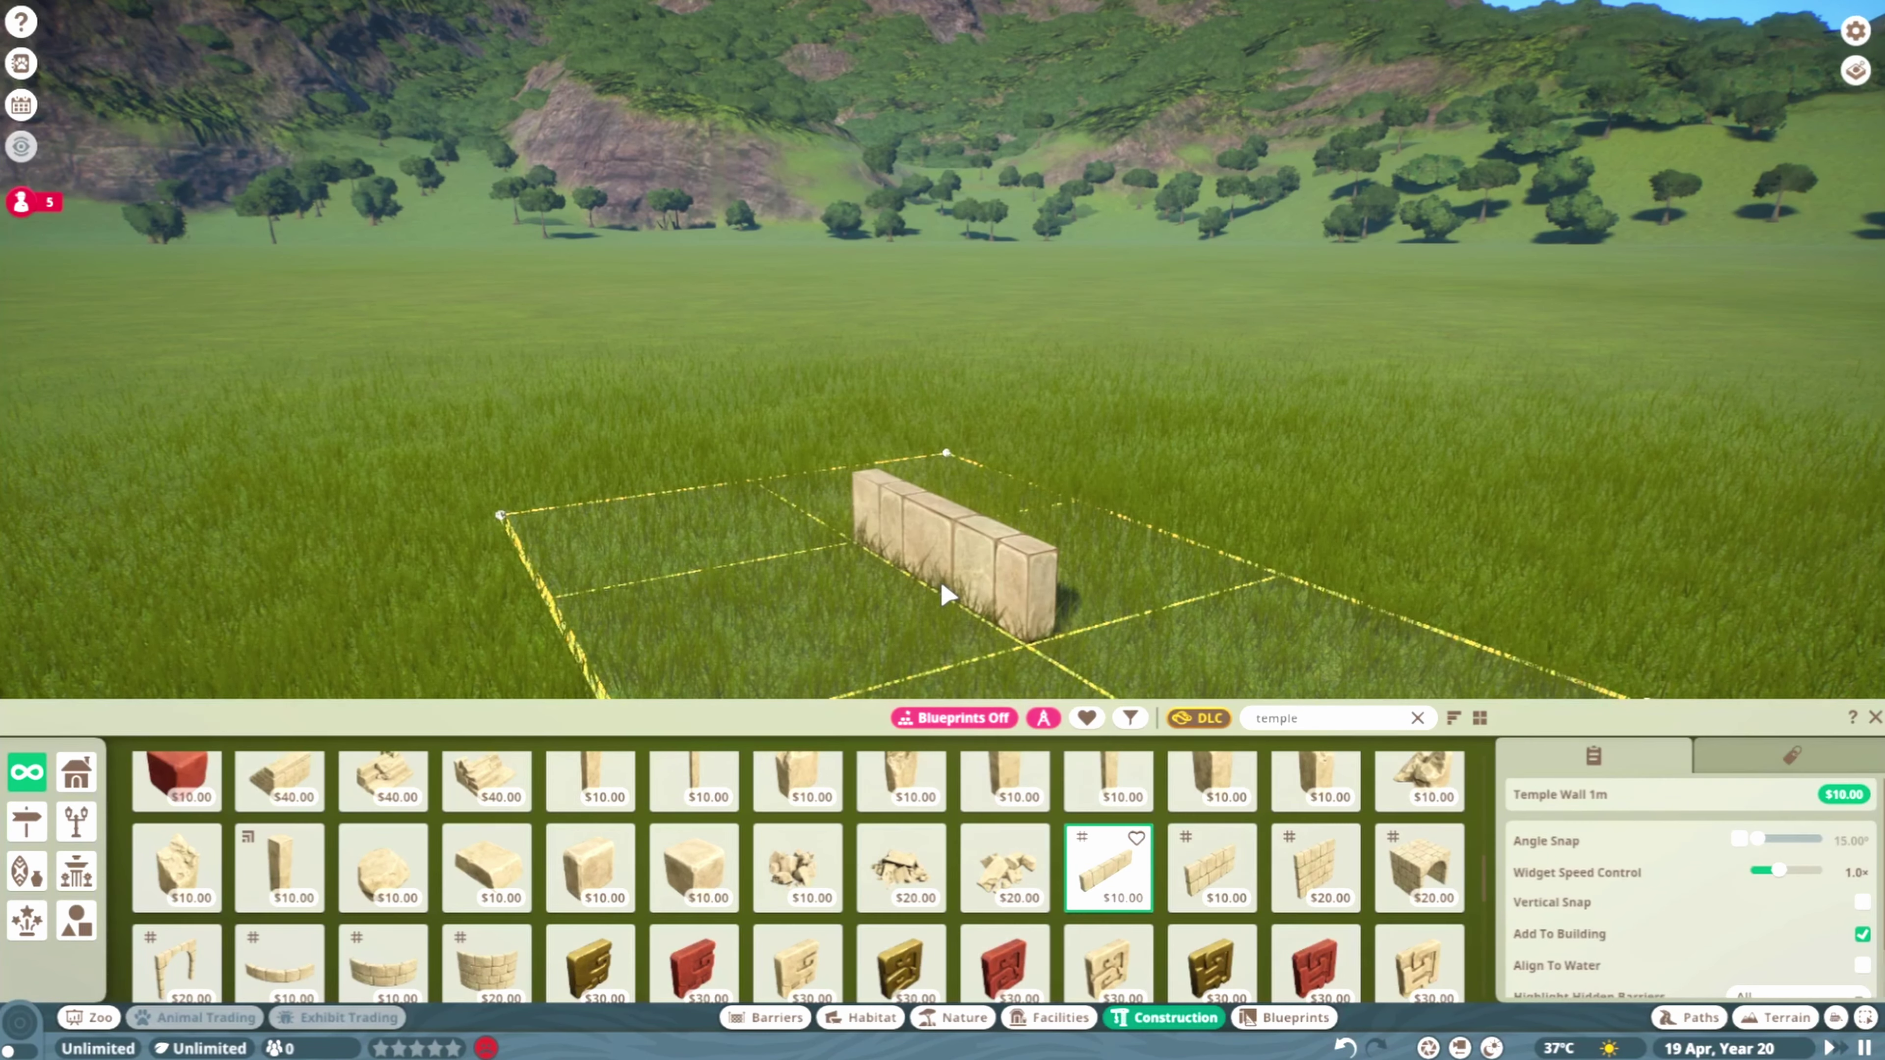
key("z")
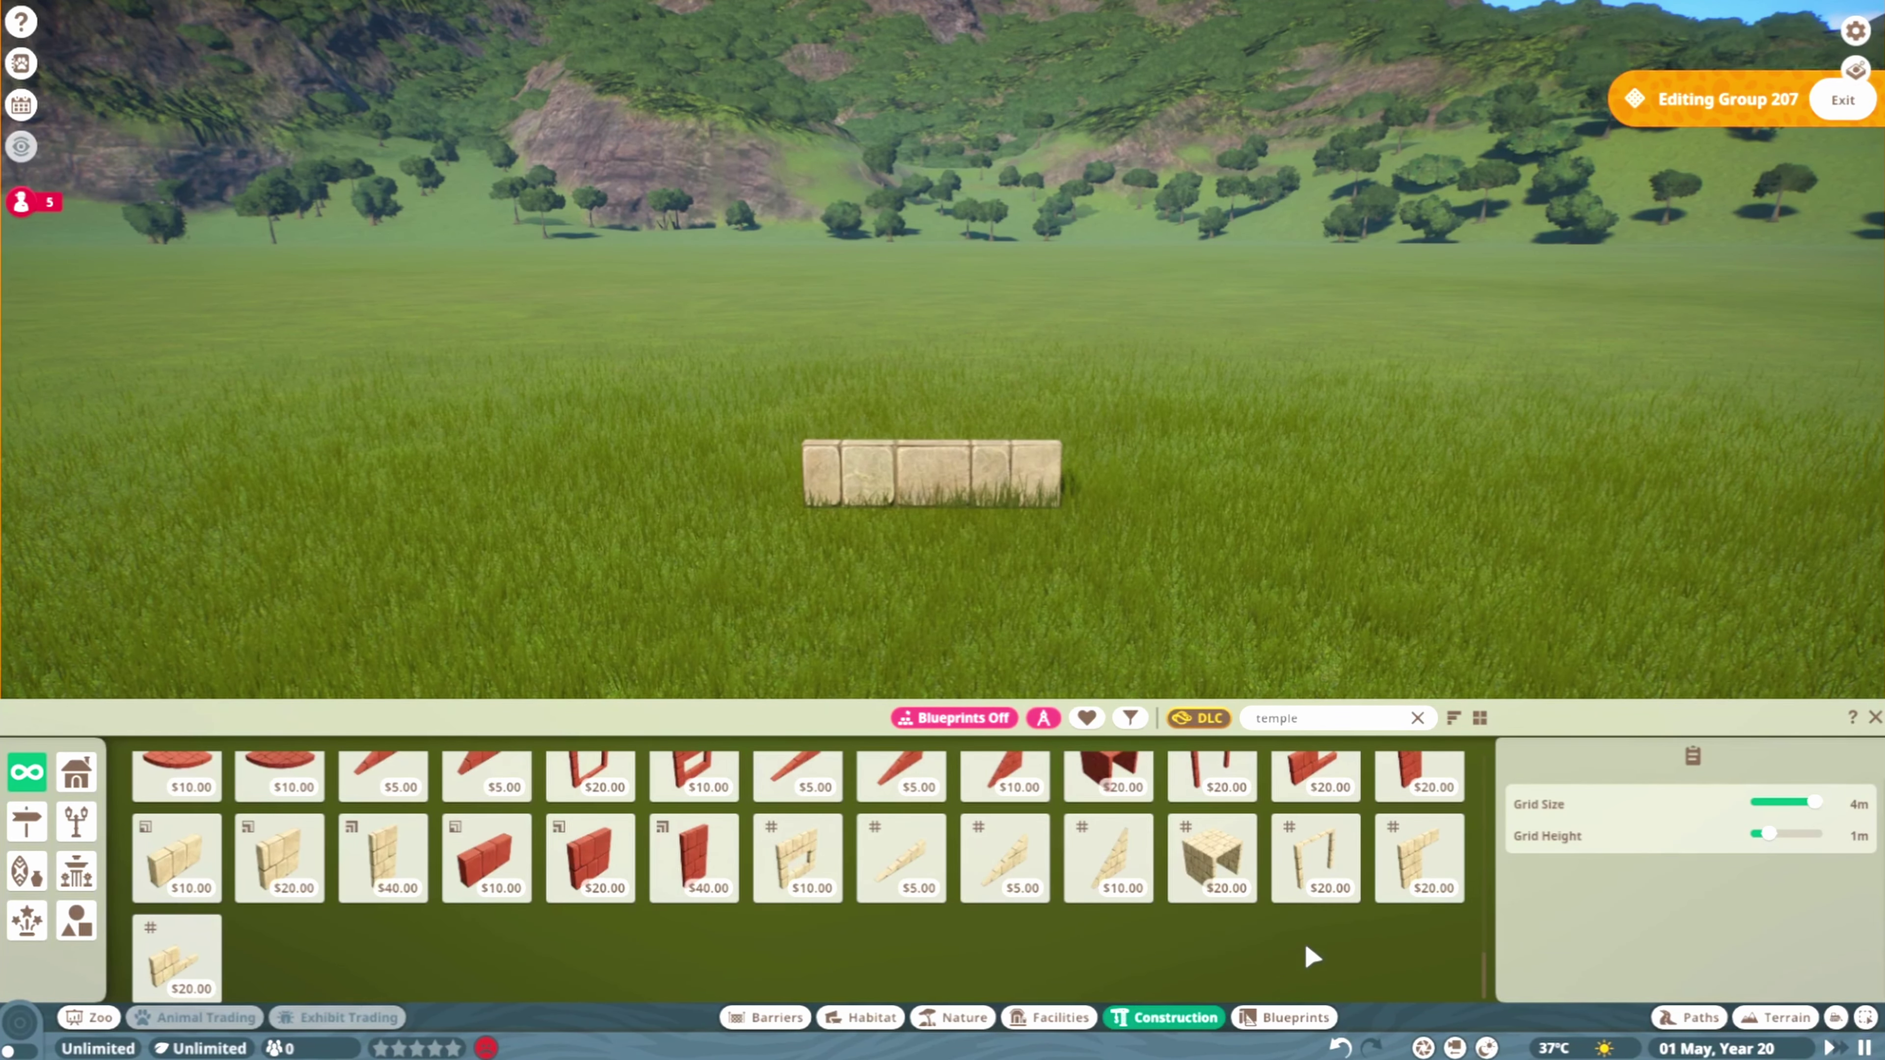
left_click(1317, 869)
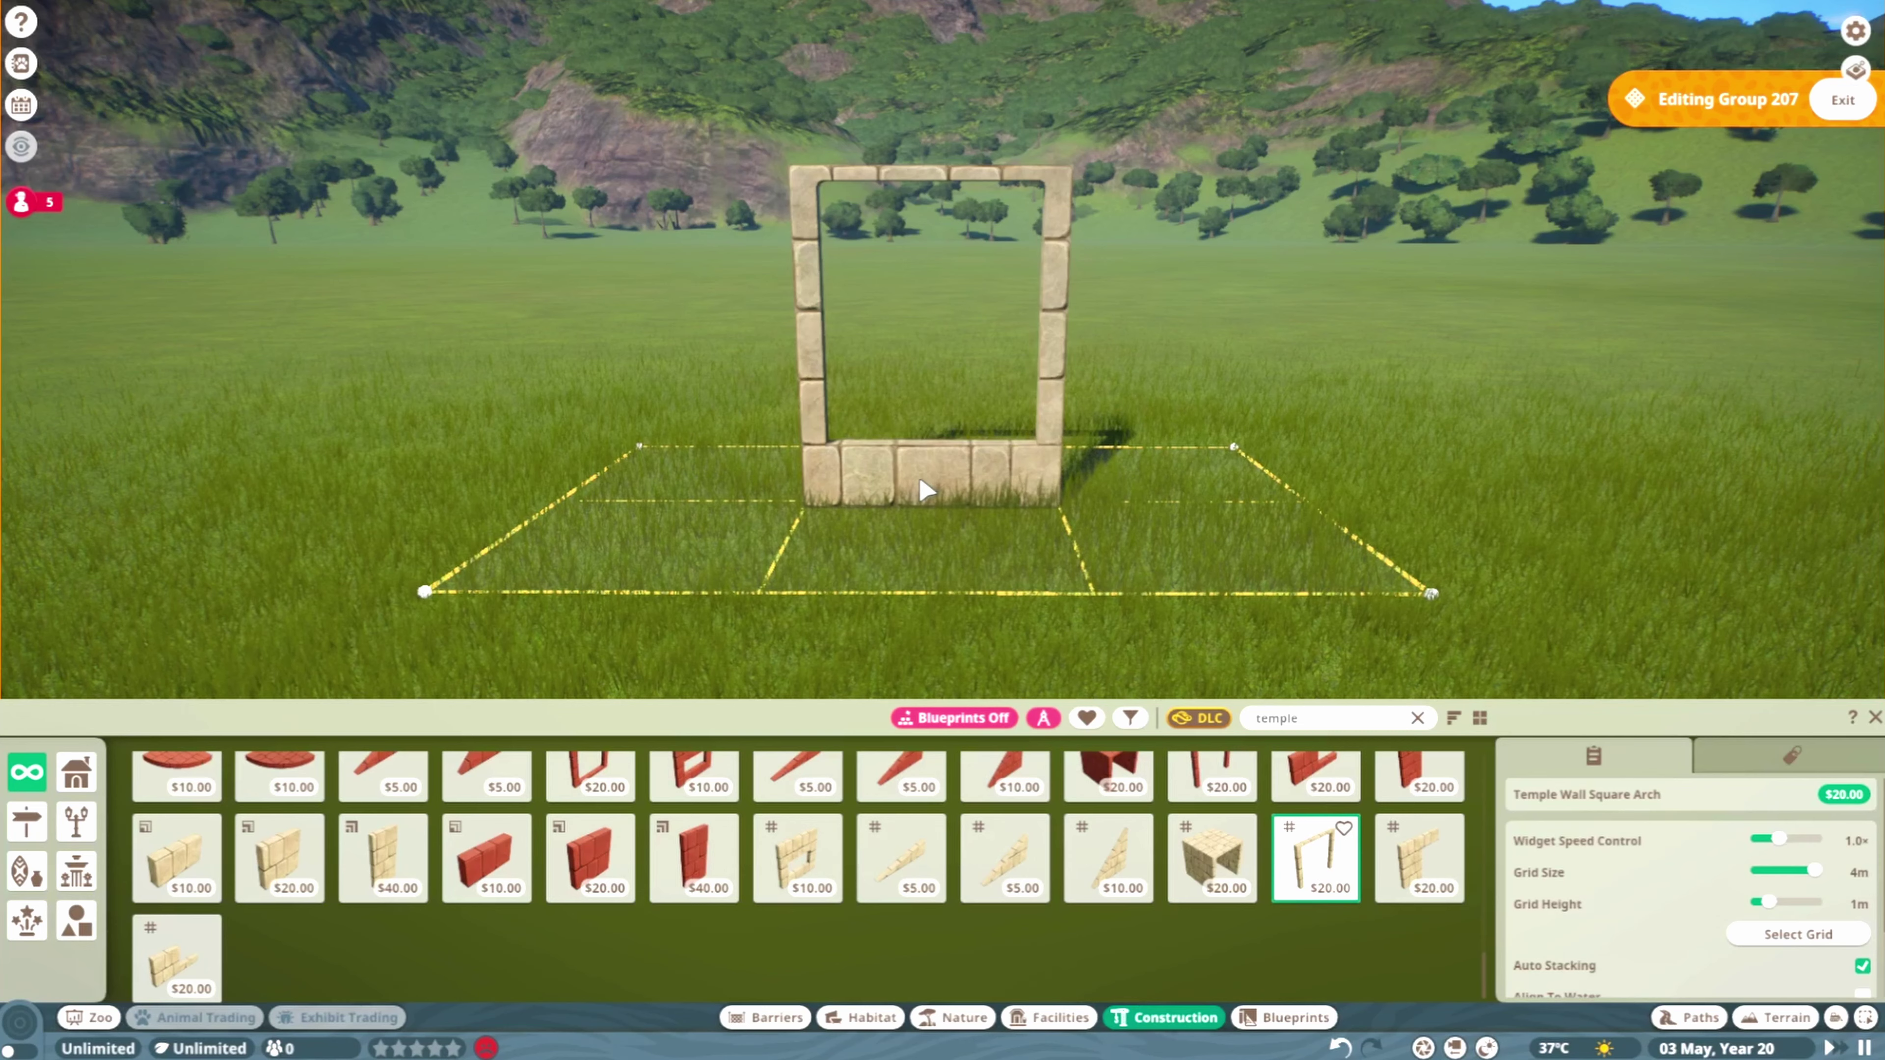
scroll(584, 920, "up", 2)
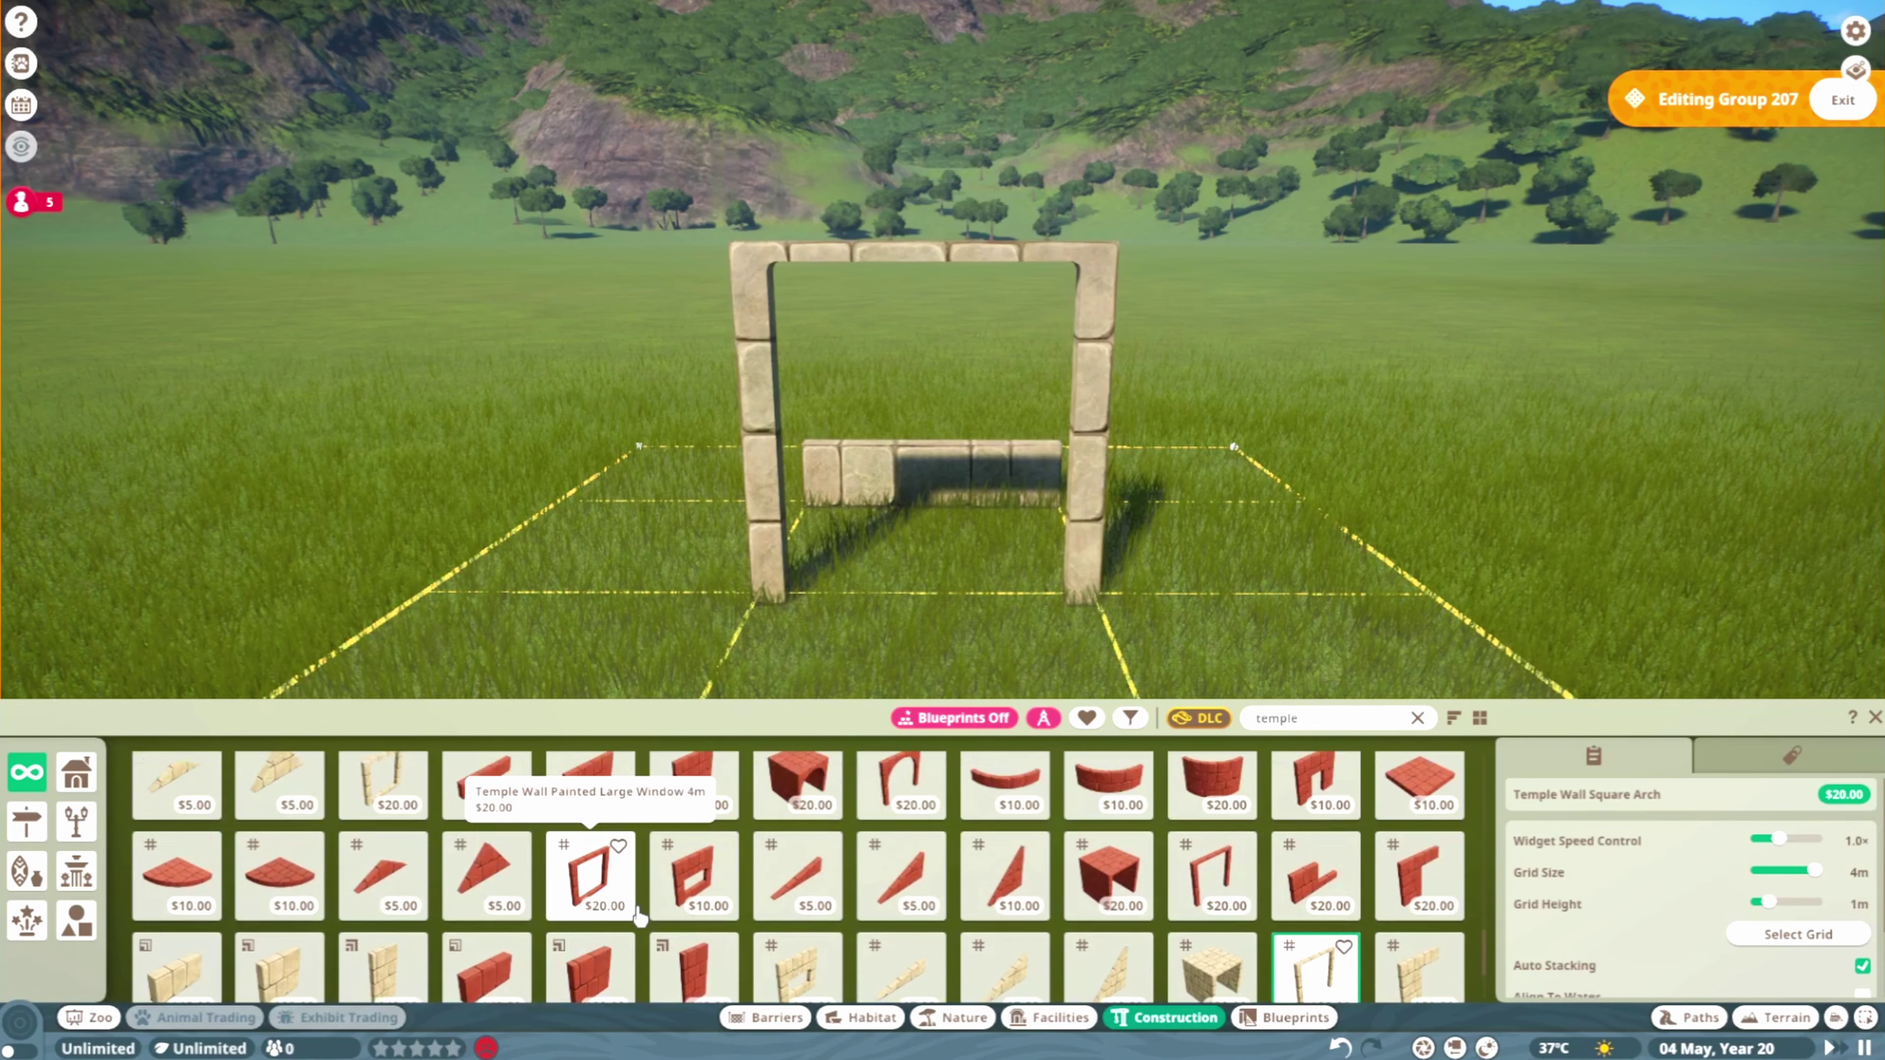
left_click(590, 875)
left_click(901, 785)
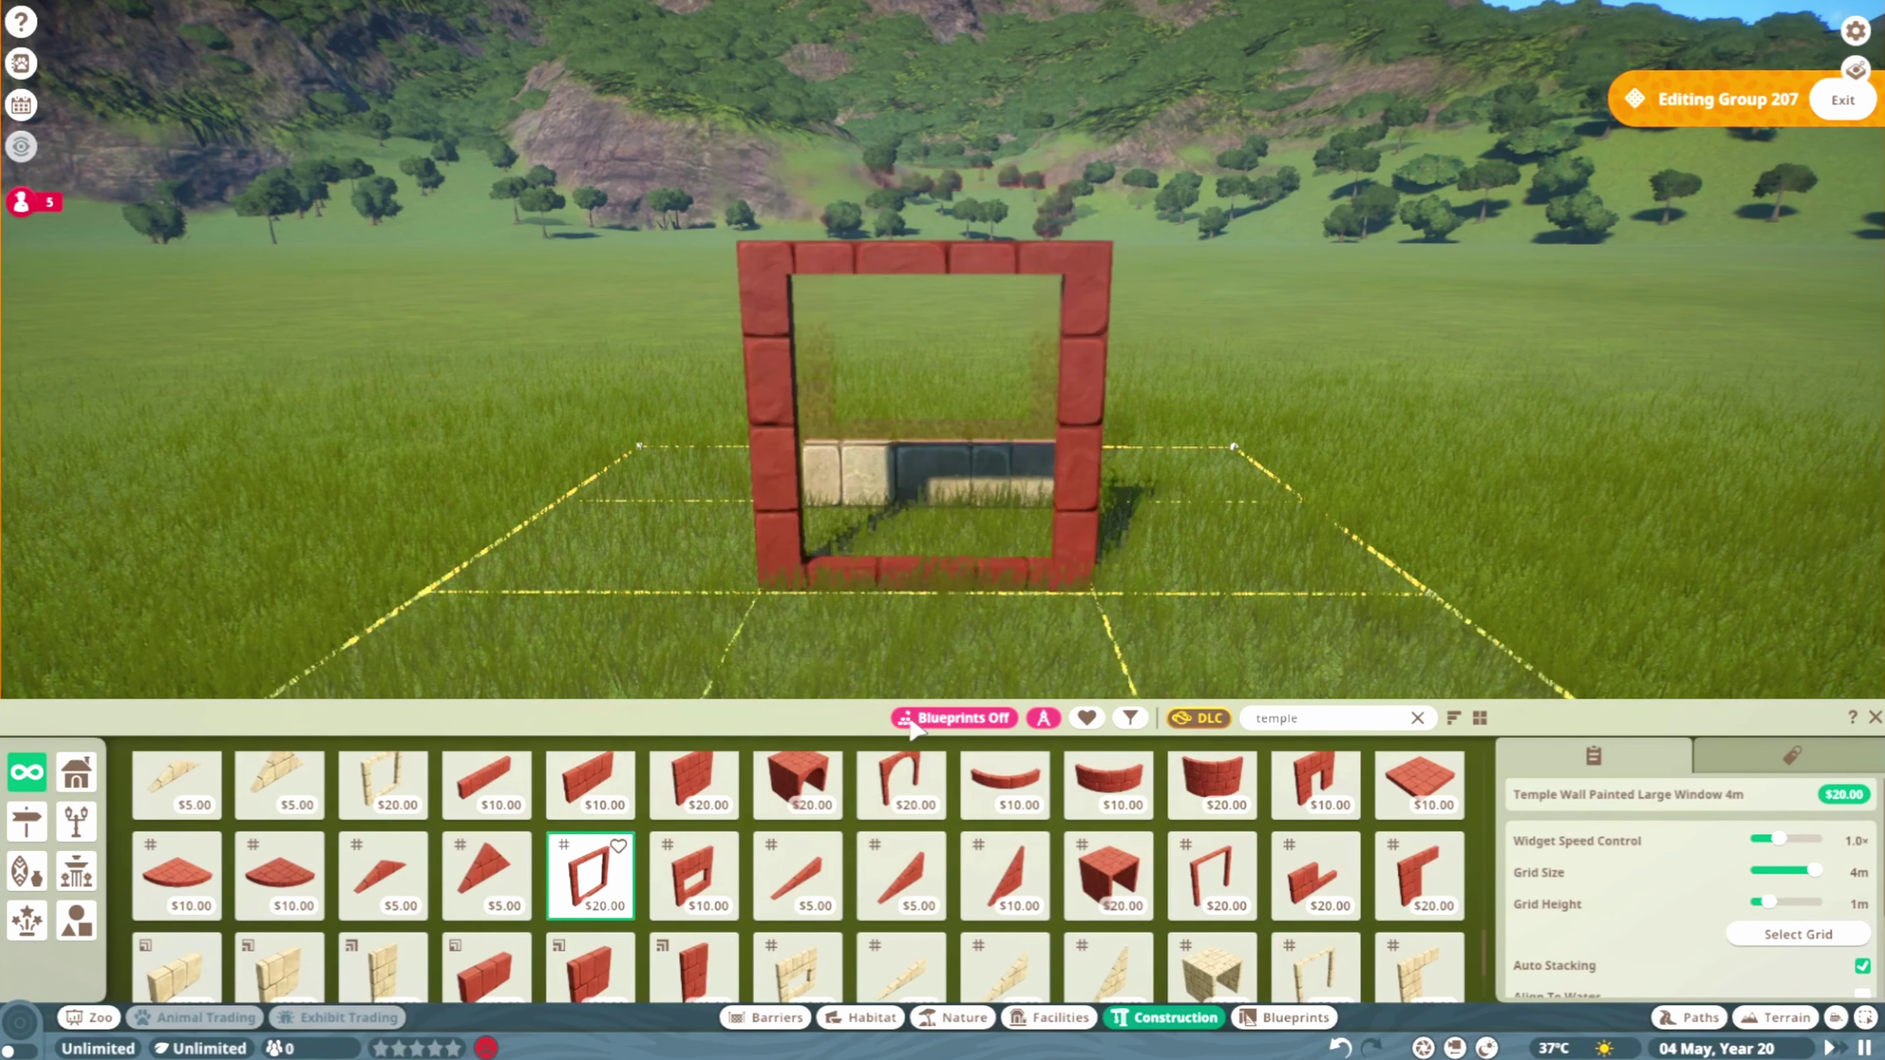
right_click(993, 547)
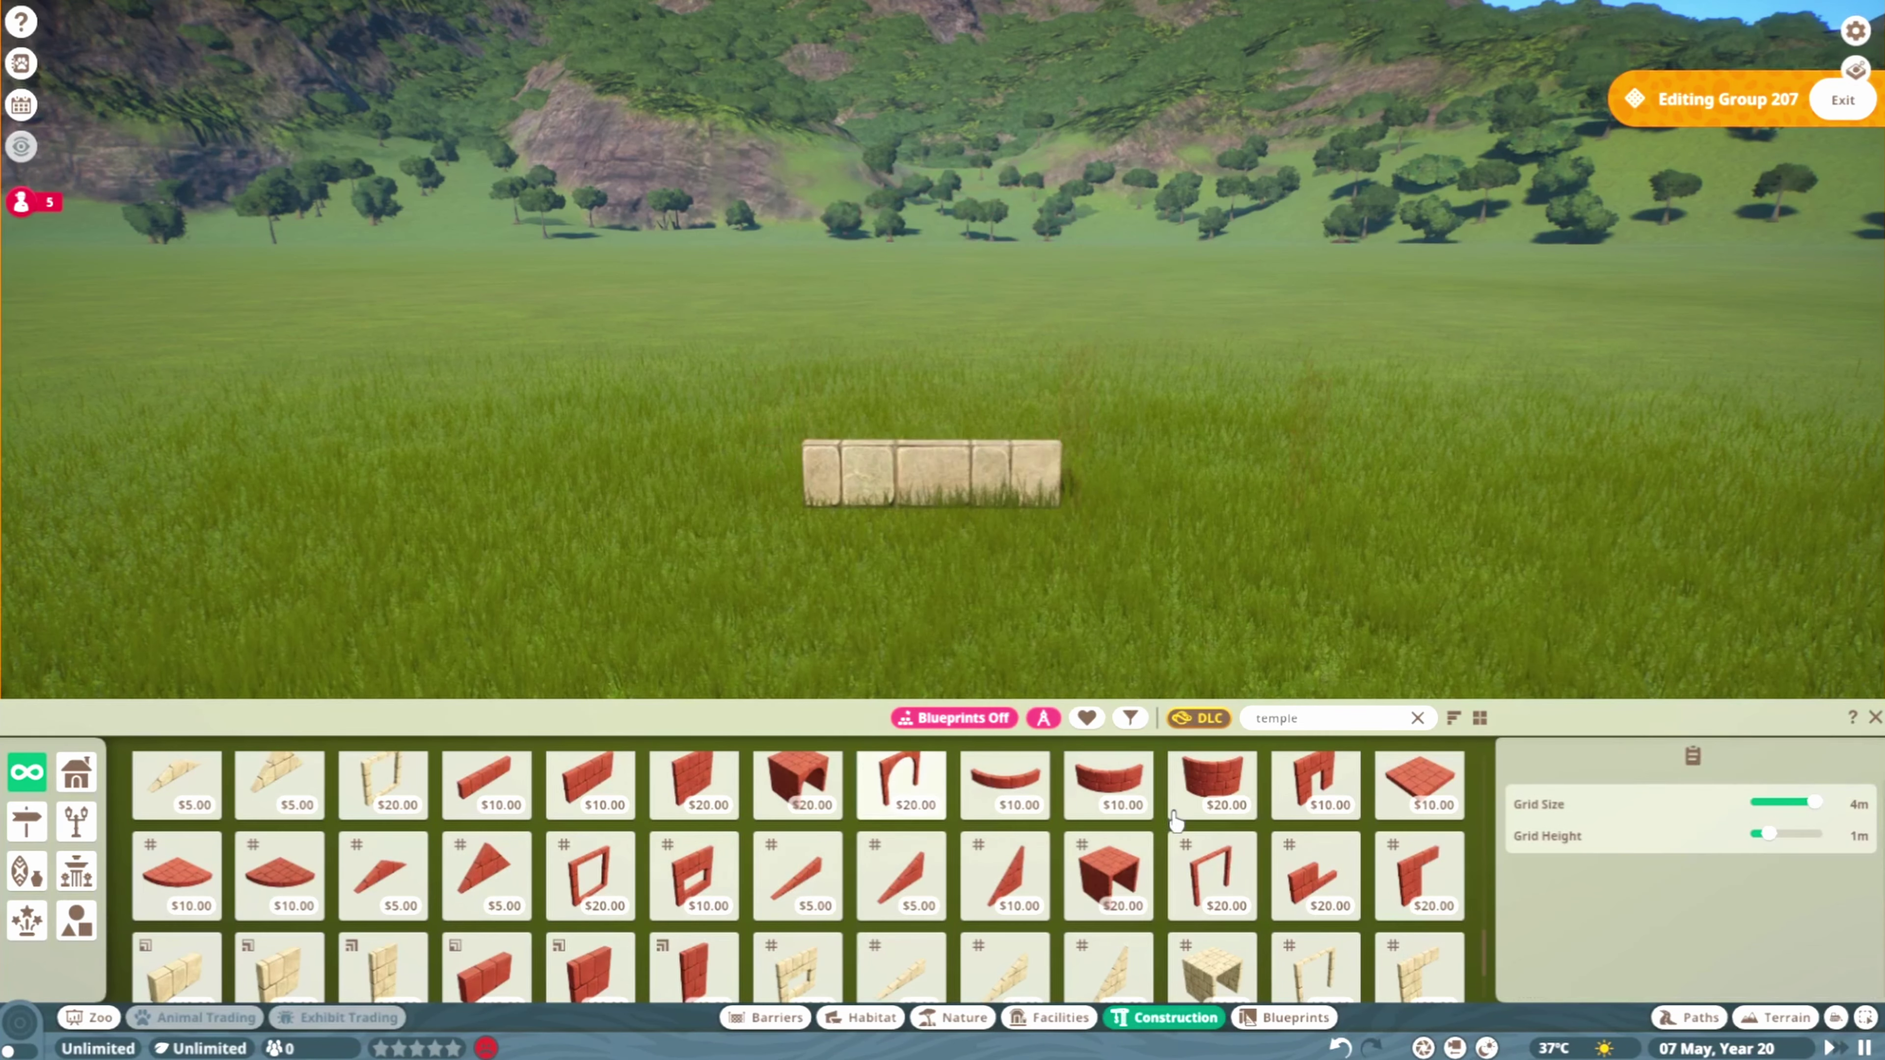
scroll(1293, 917, "down", 2)
left_click(1314, 858)
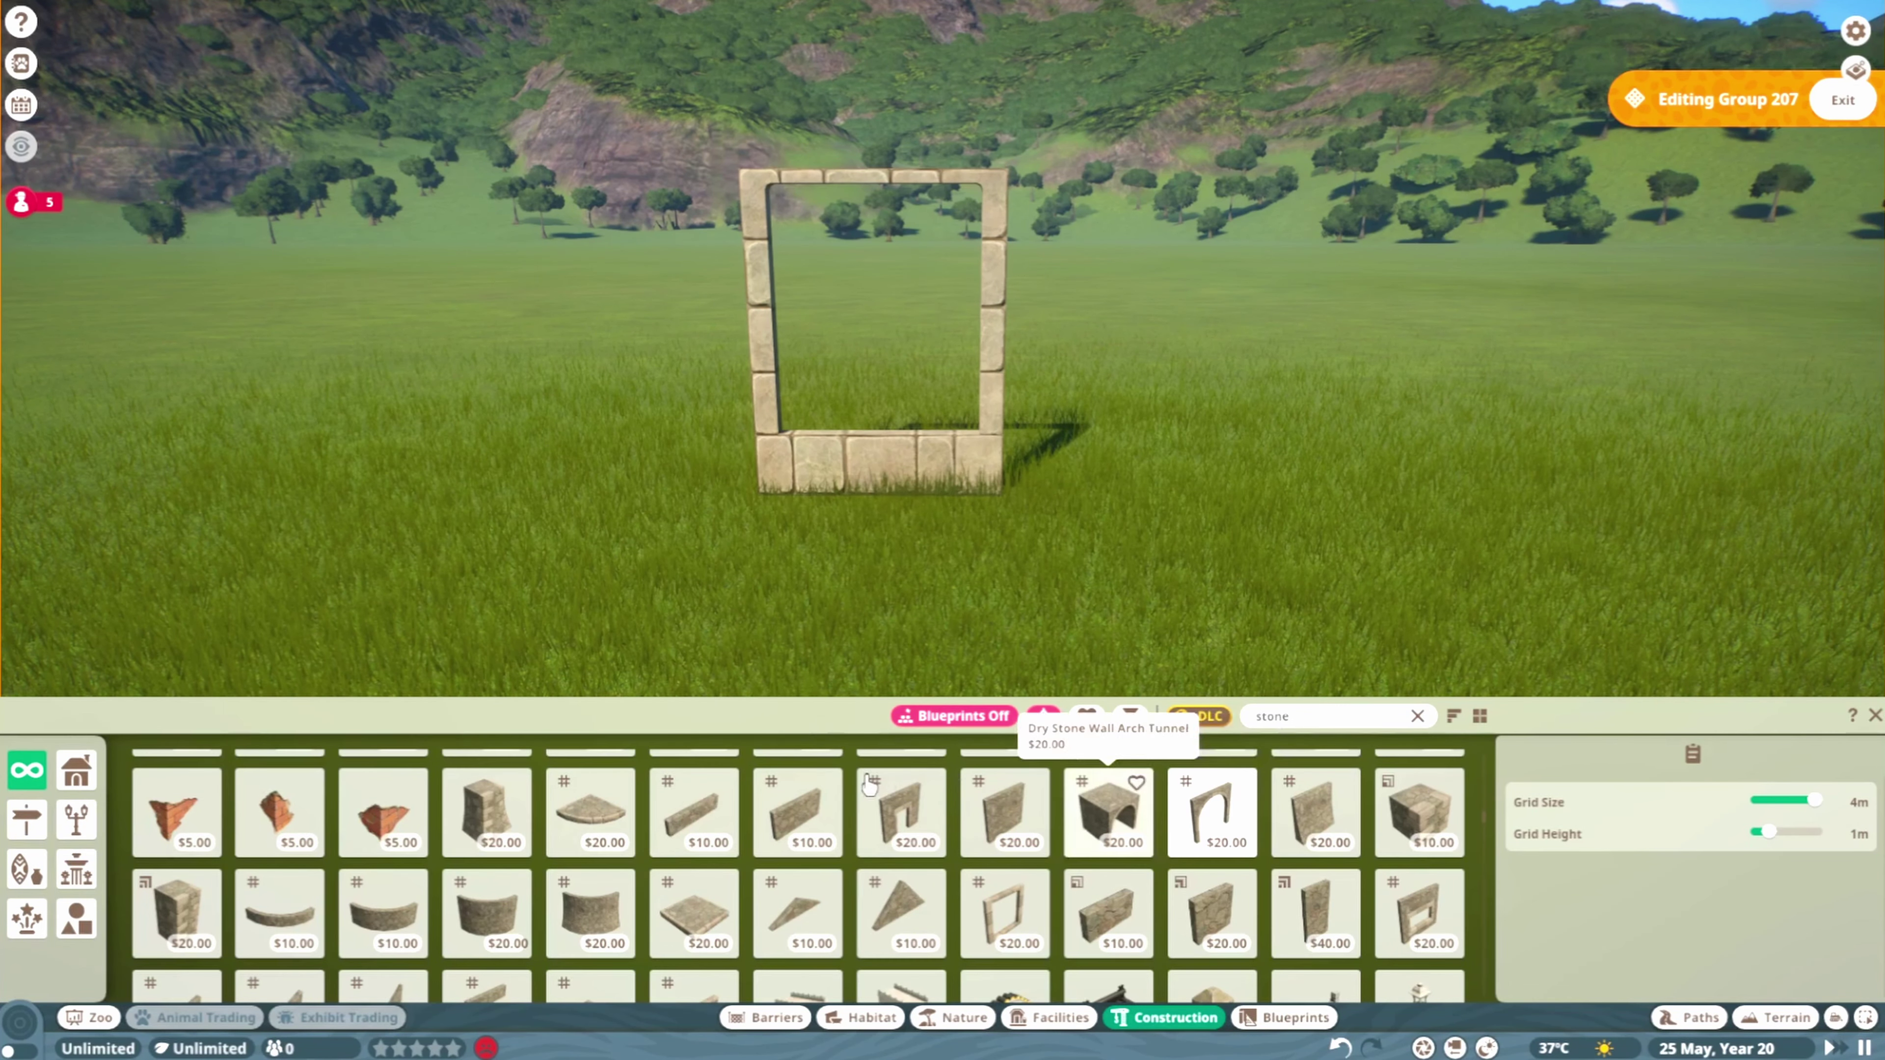
Place a 1m dry stone wall and add a second stone arch frame into Group 207
left_click(673, 831)
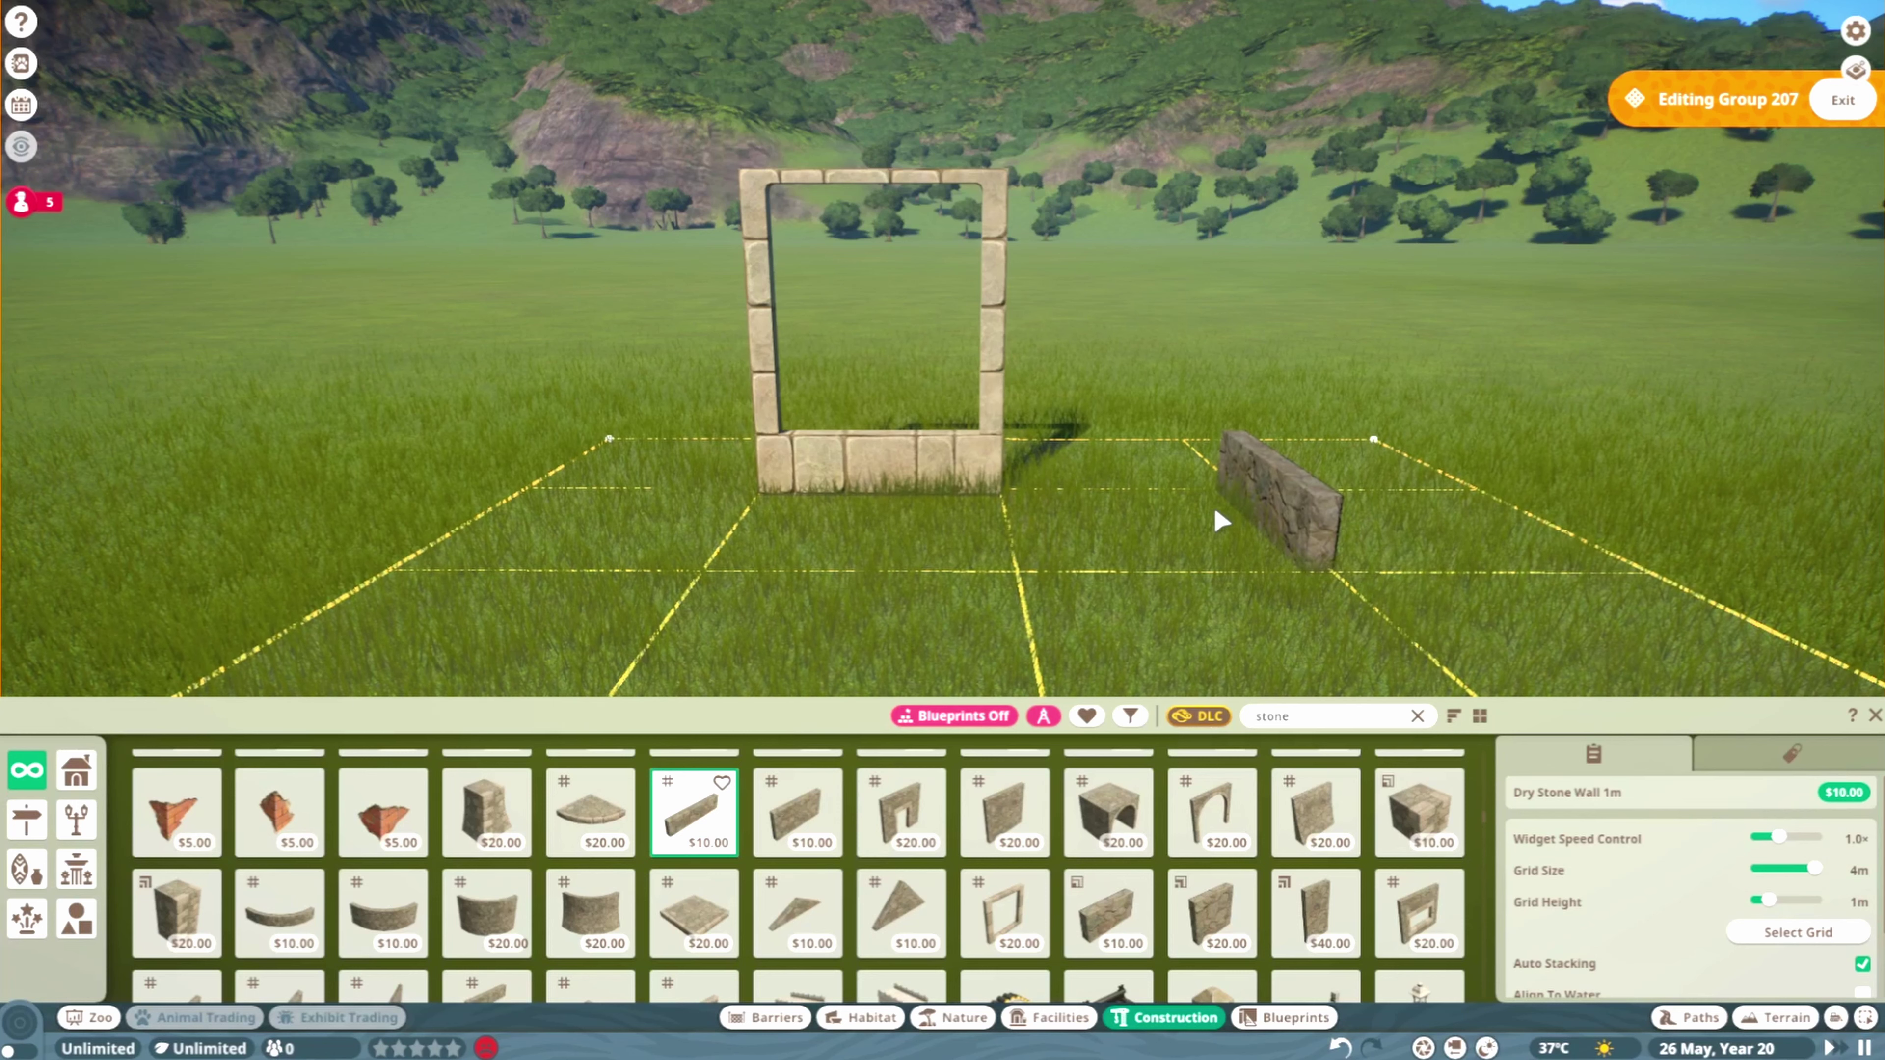
left_click(1391, 501)
left_click(1212, 812)
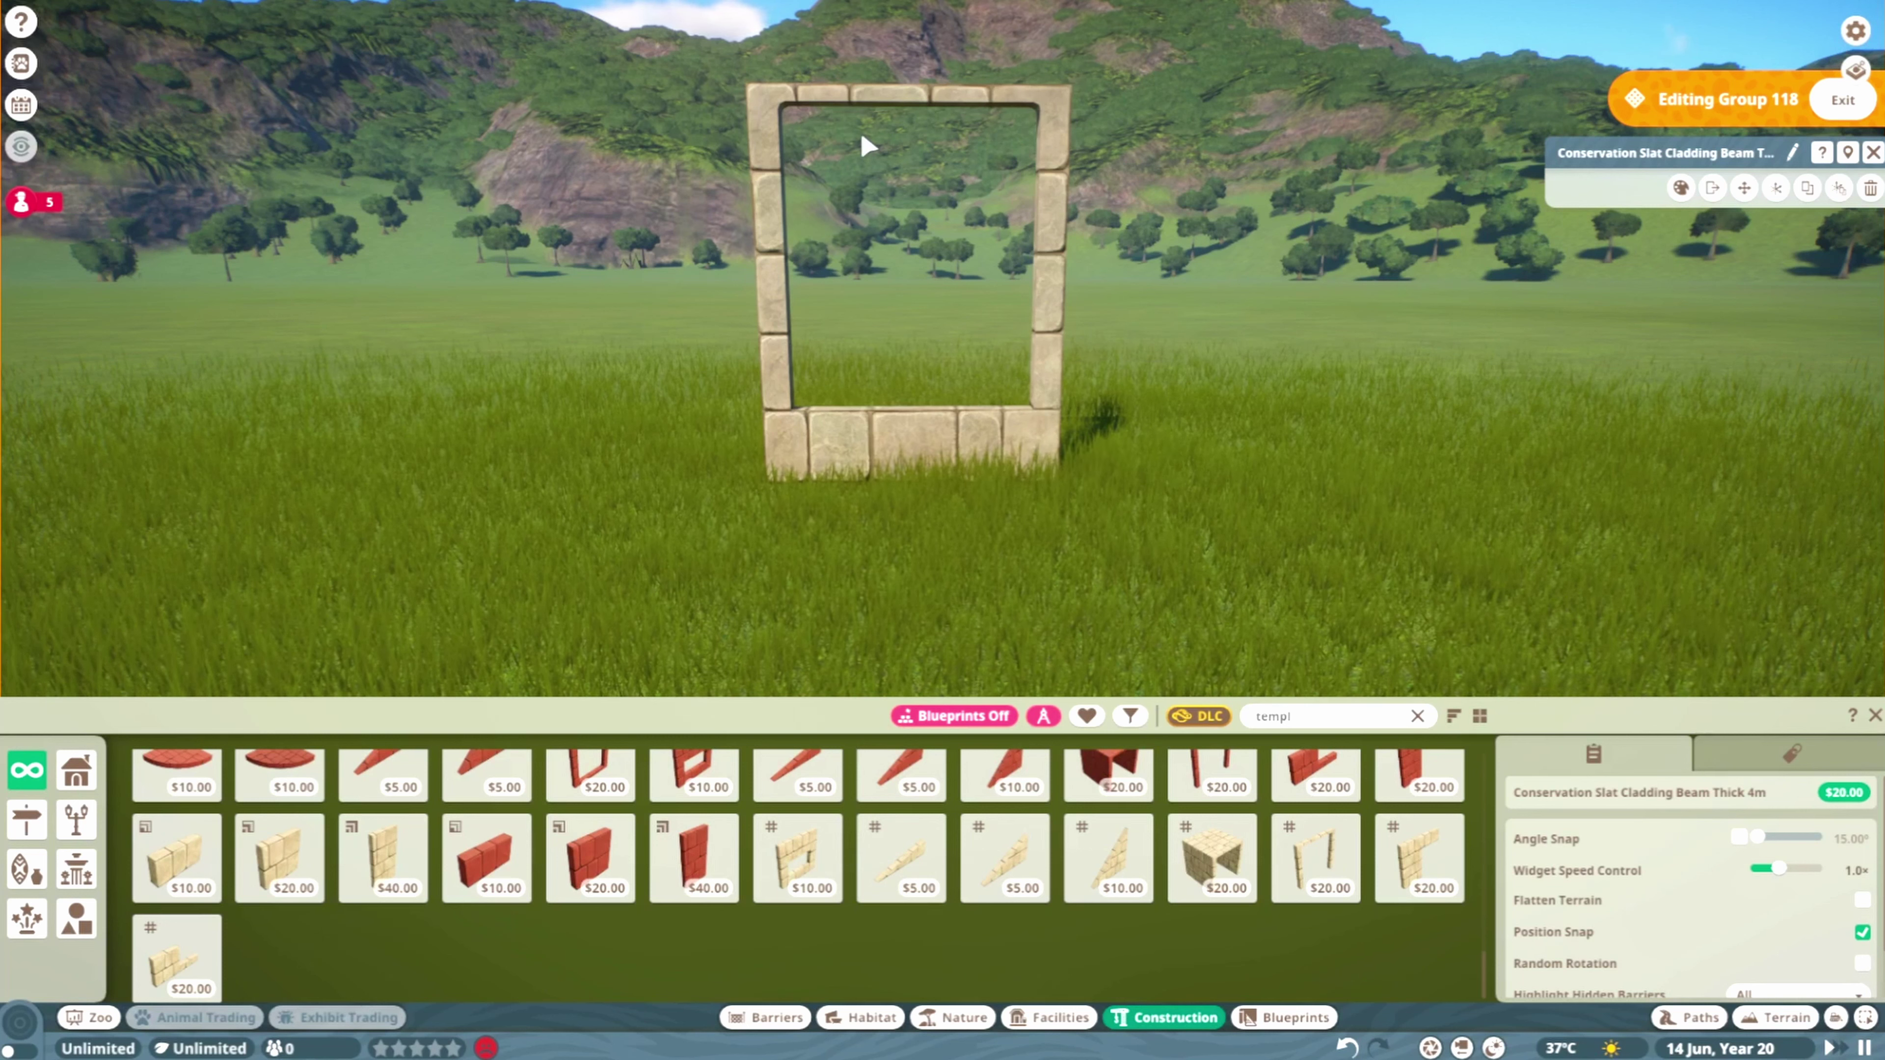
left_click(966, 438)
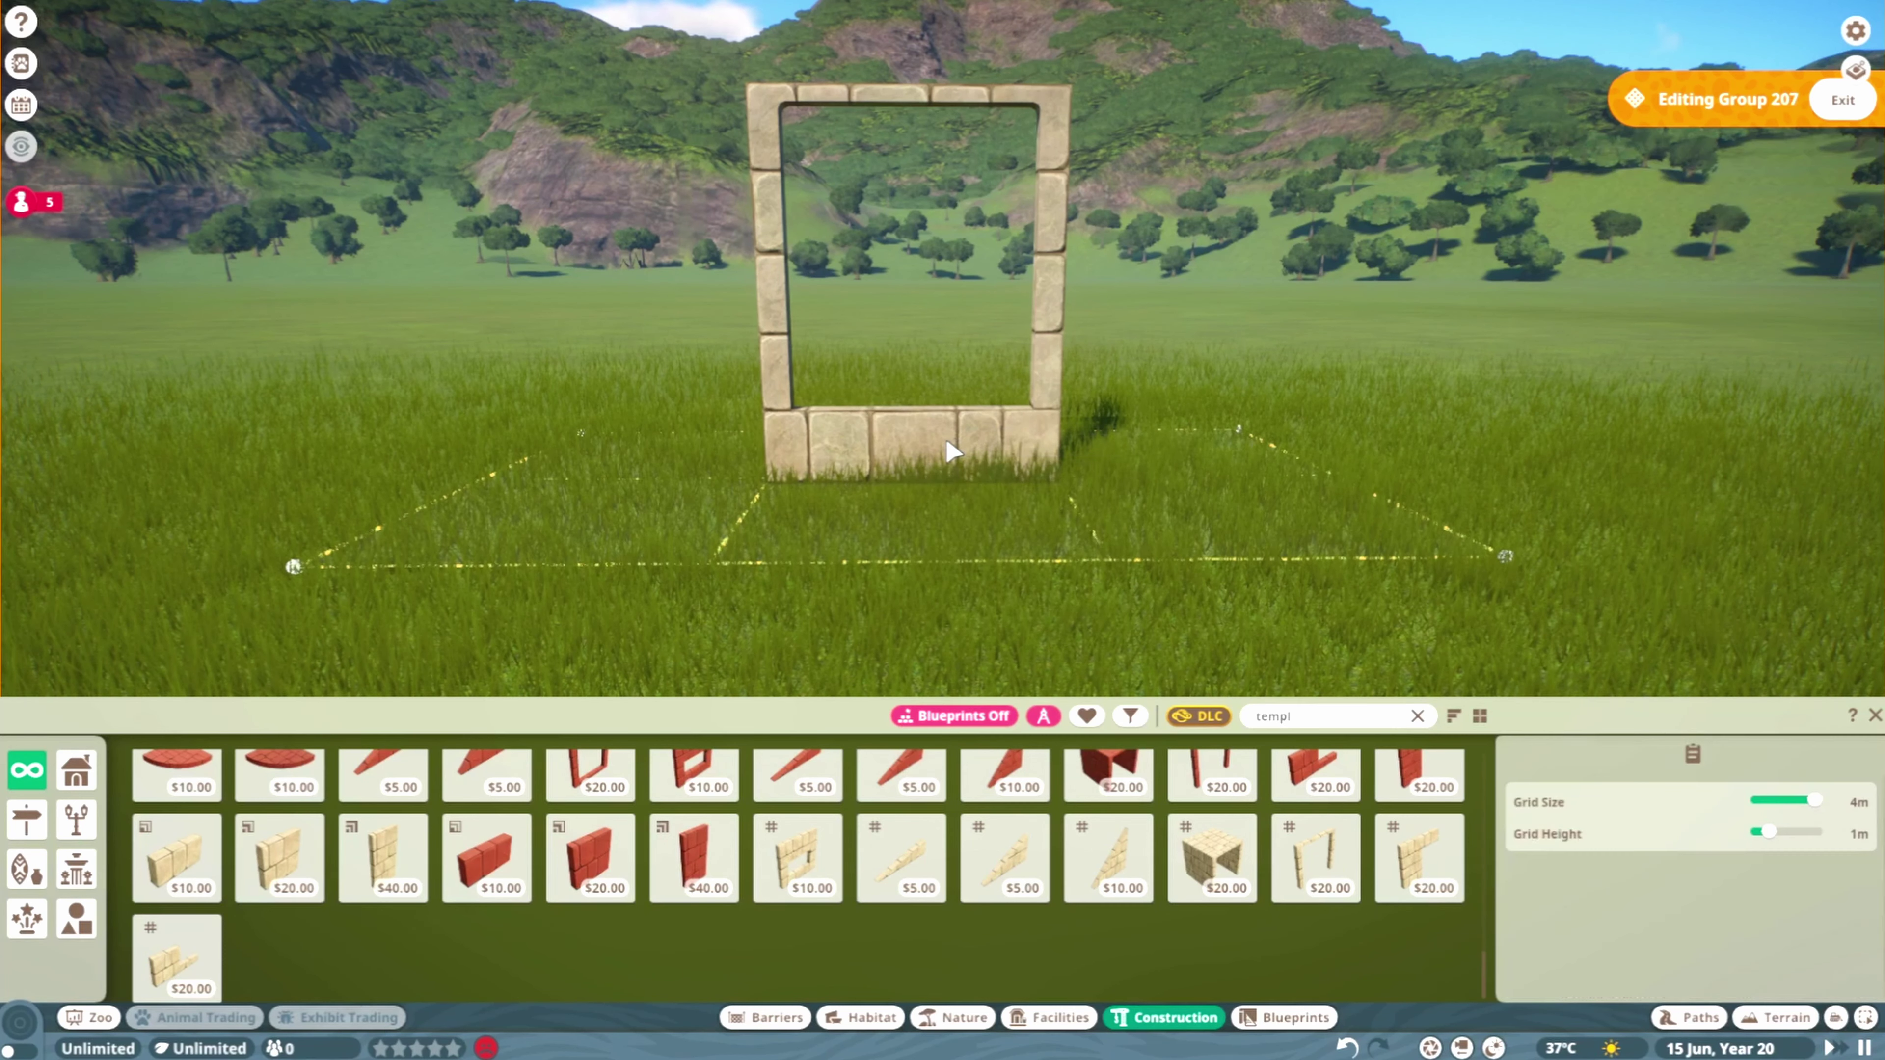
left_click(1270, 522)
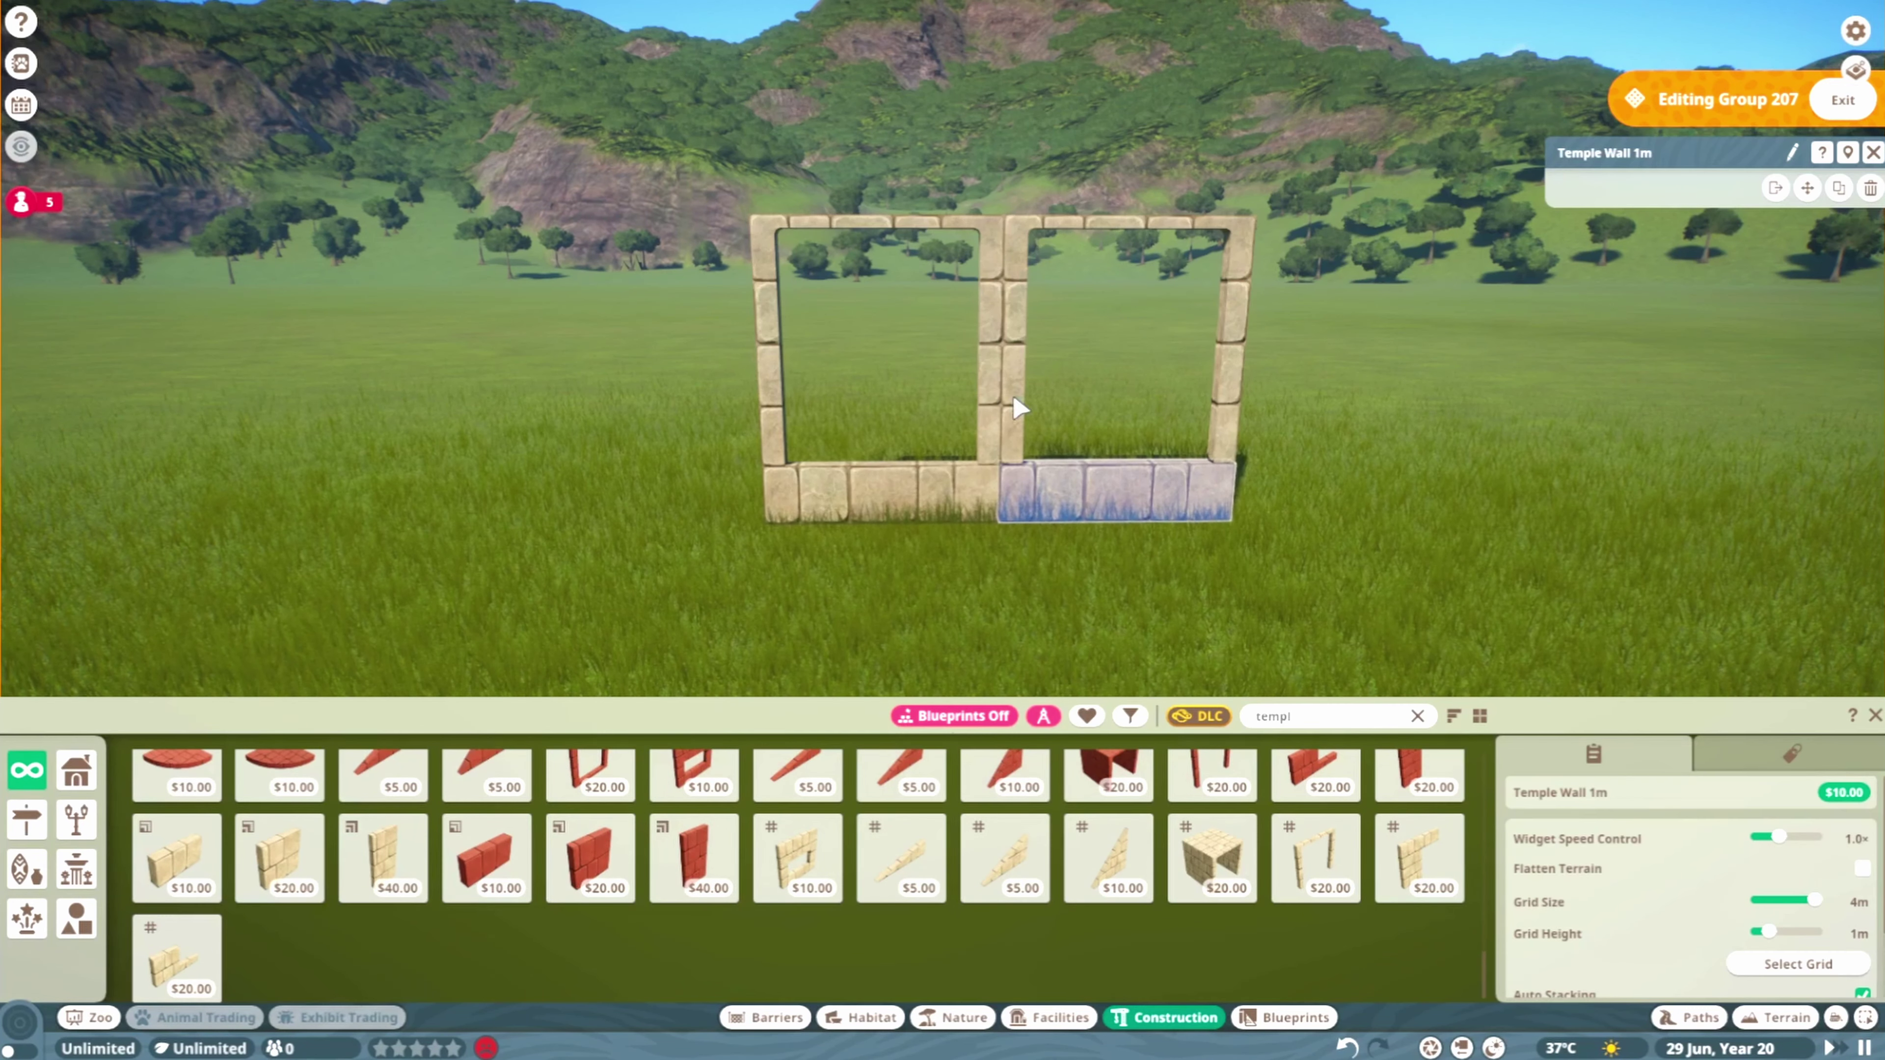
Fill one bay of the stone frame with a 4m temple wall piece
scroll(1095, 865, "up", 3)
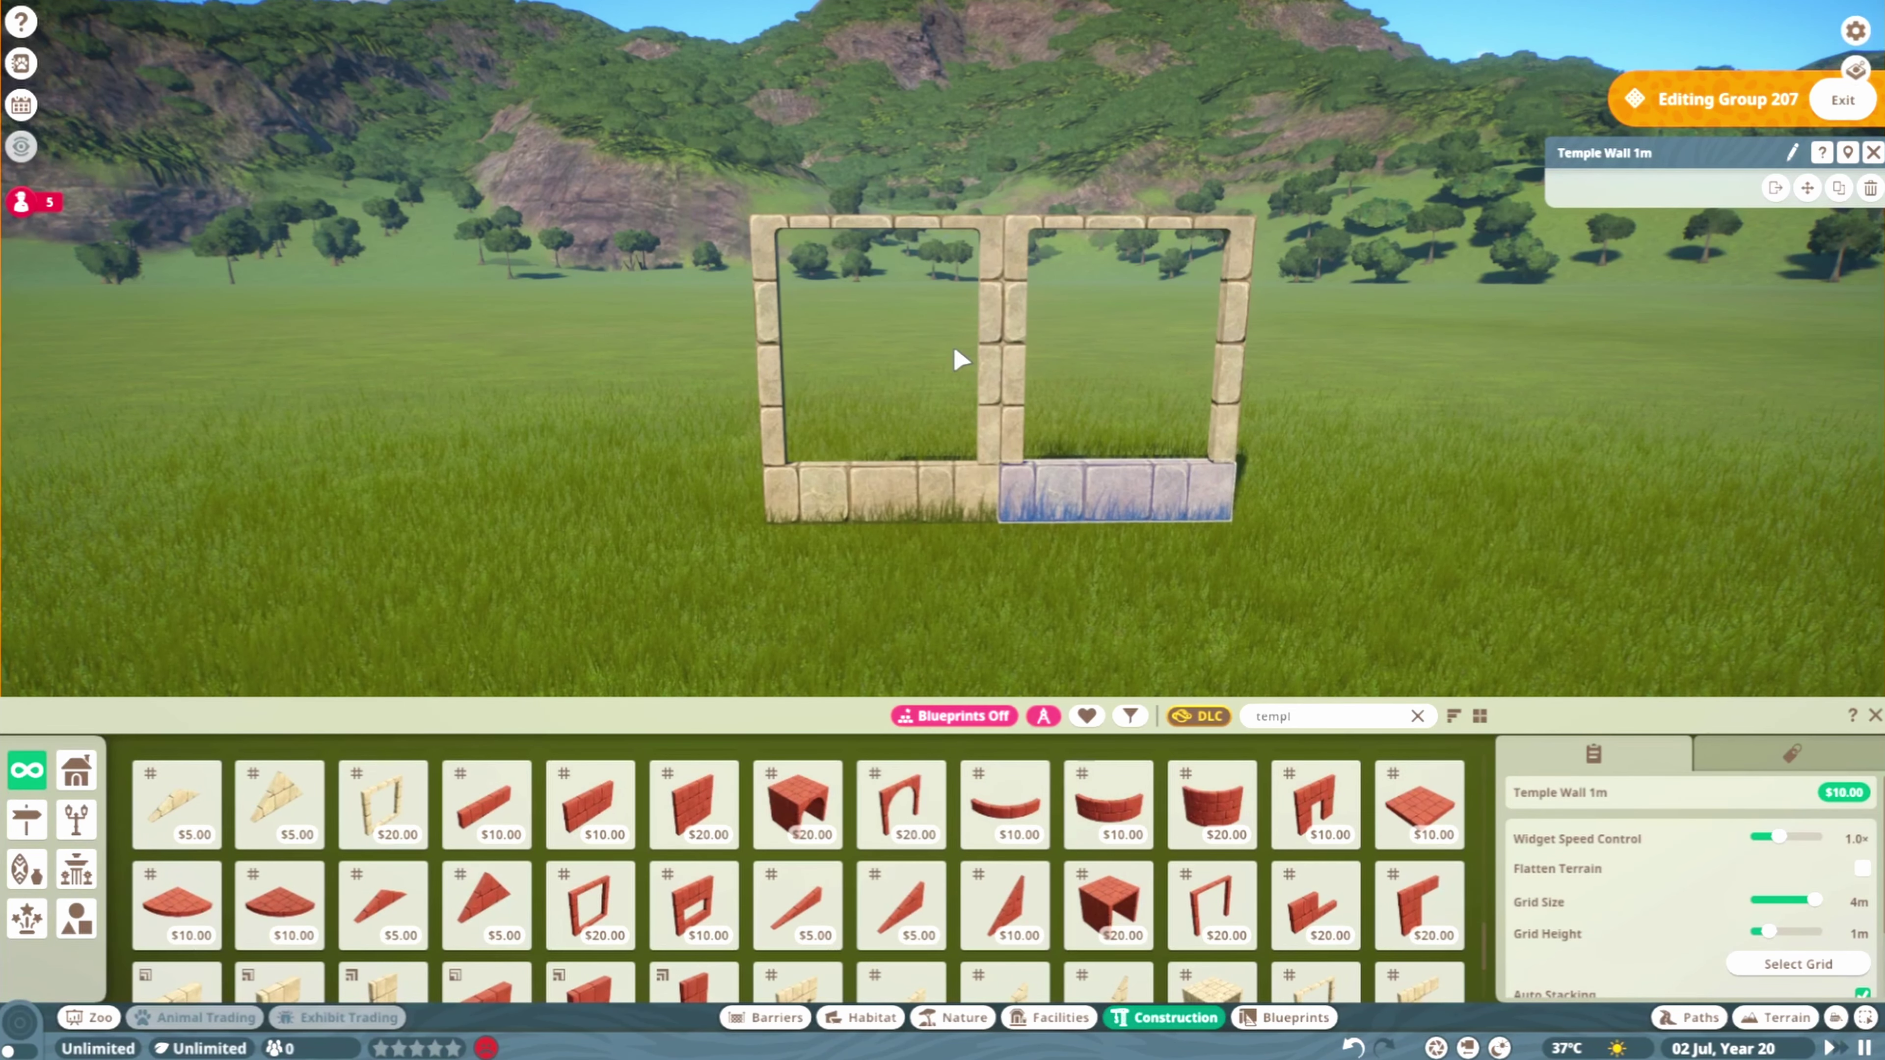
scroll(1217, 853, "up", 2)
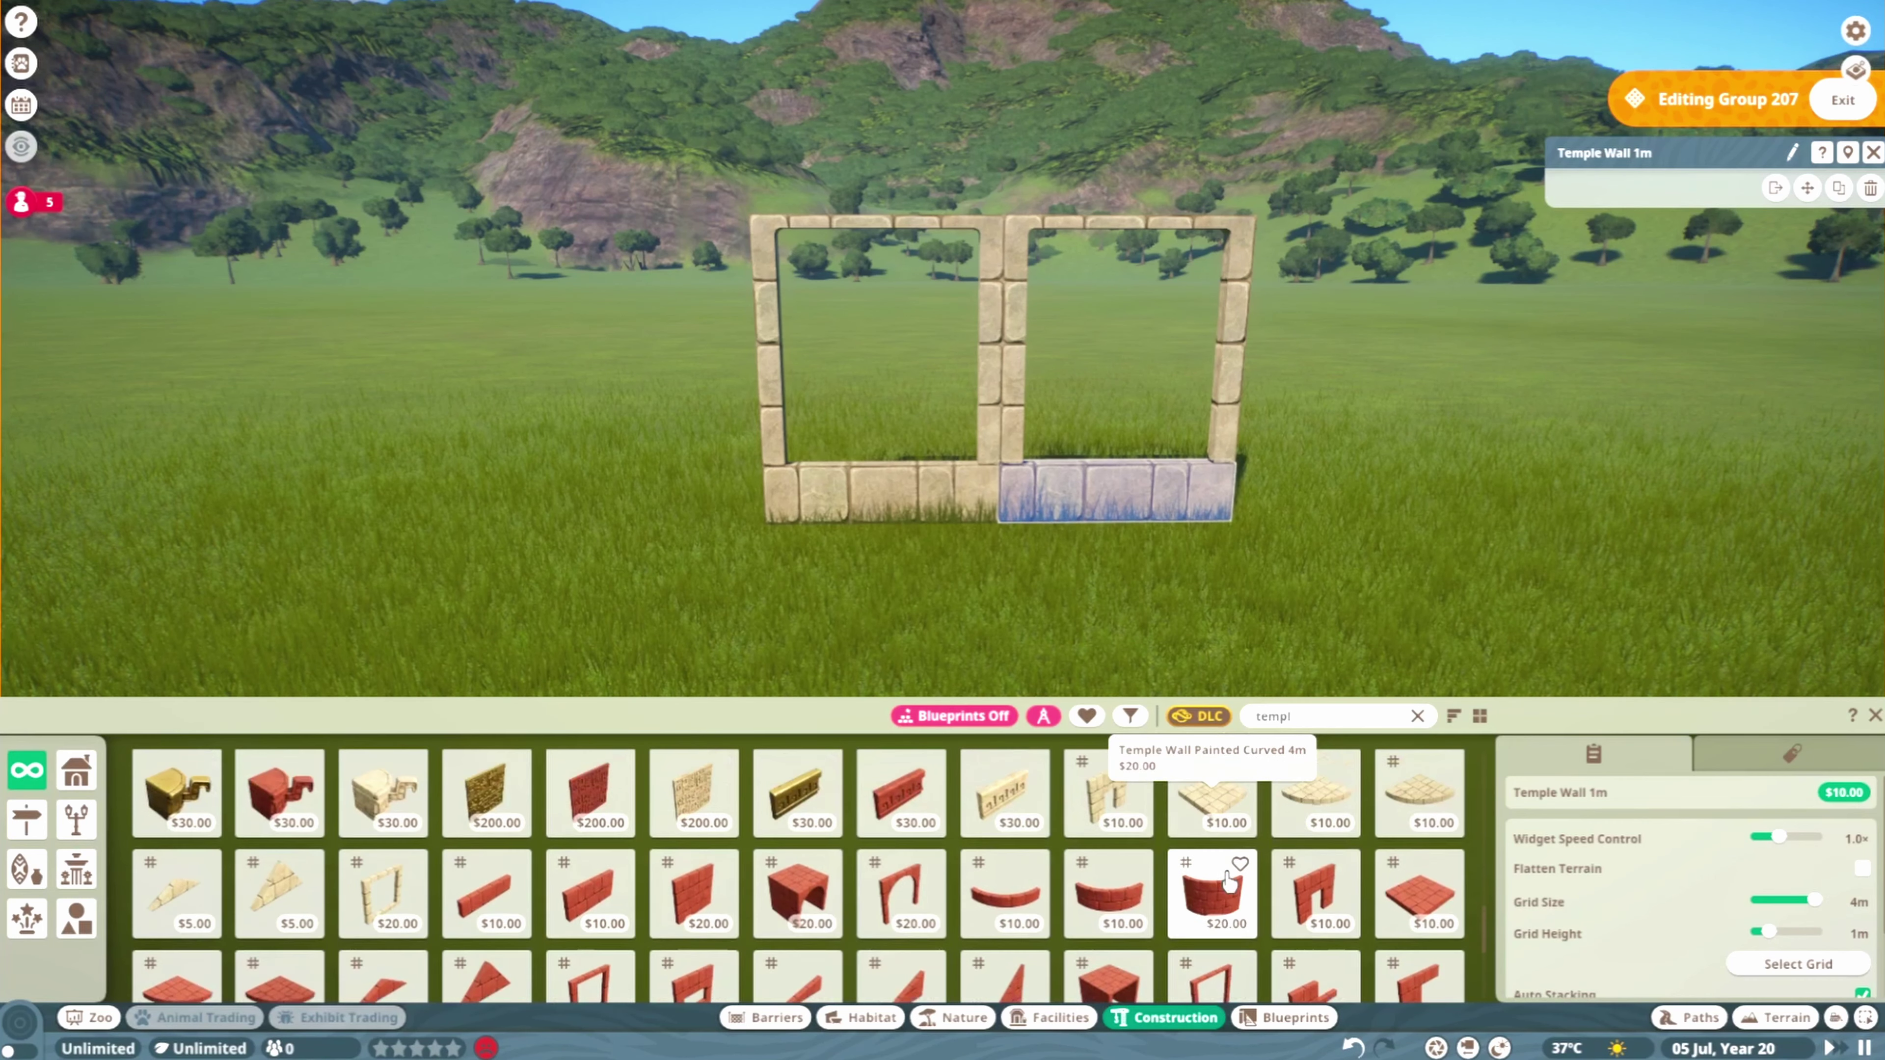
scroll(1227, 881, "up", 2)
left_click(1316, 857)
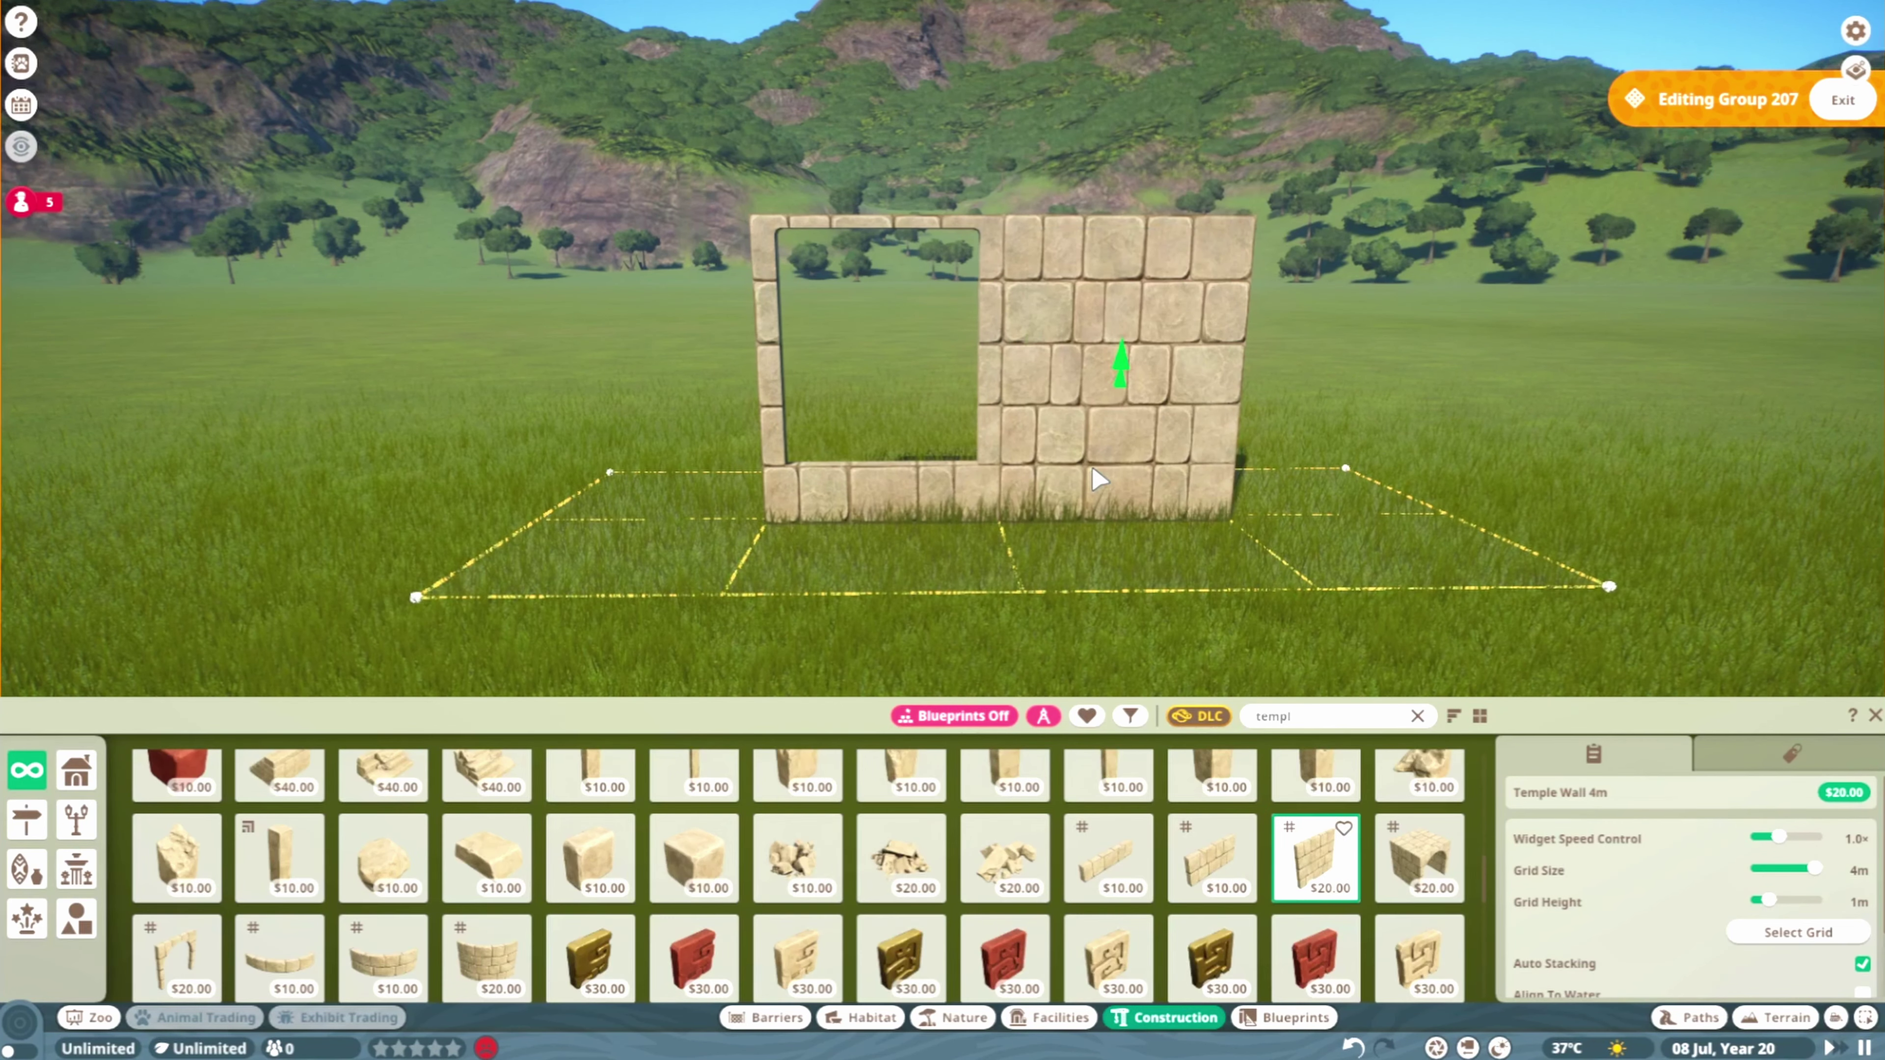
right_click(1291, 598)
scroll(1321, 603, "up", 2)
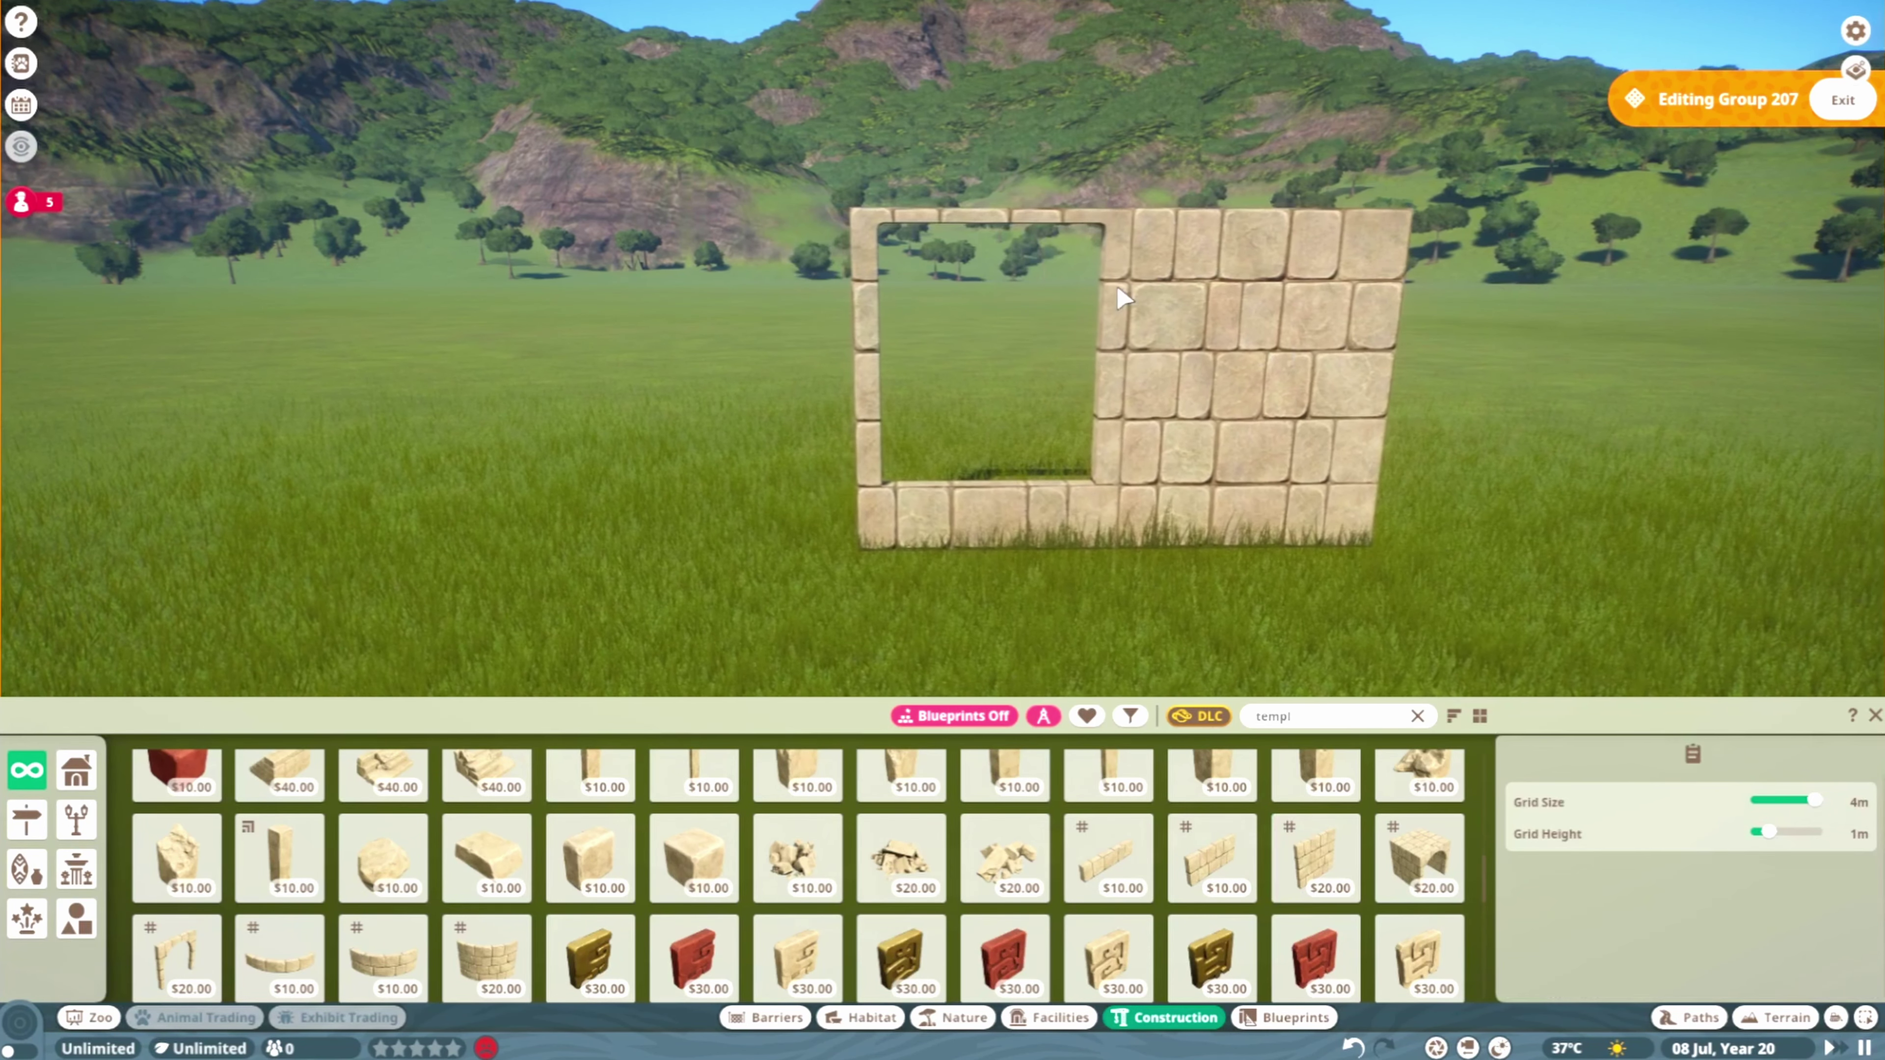
left_click(1333, 717)
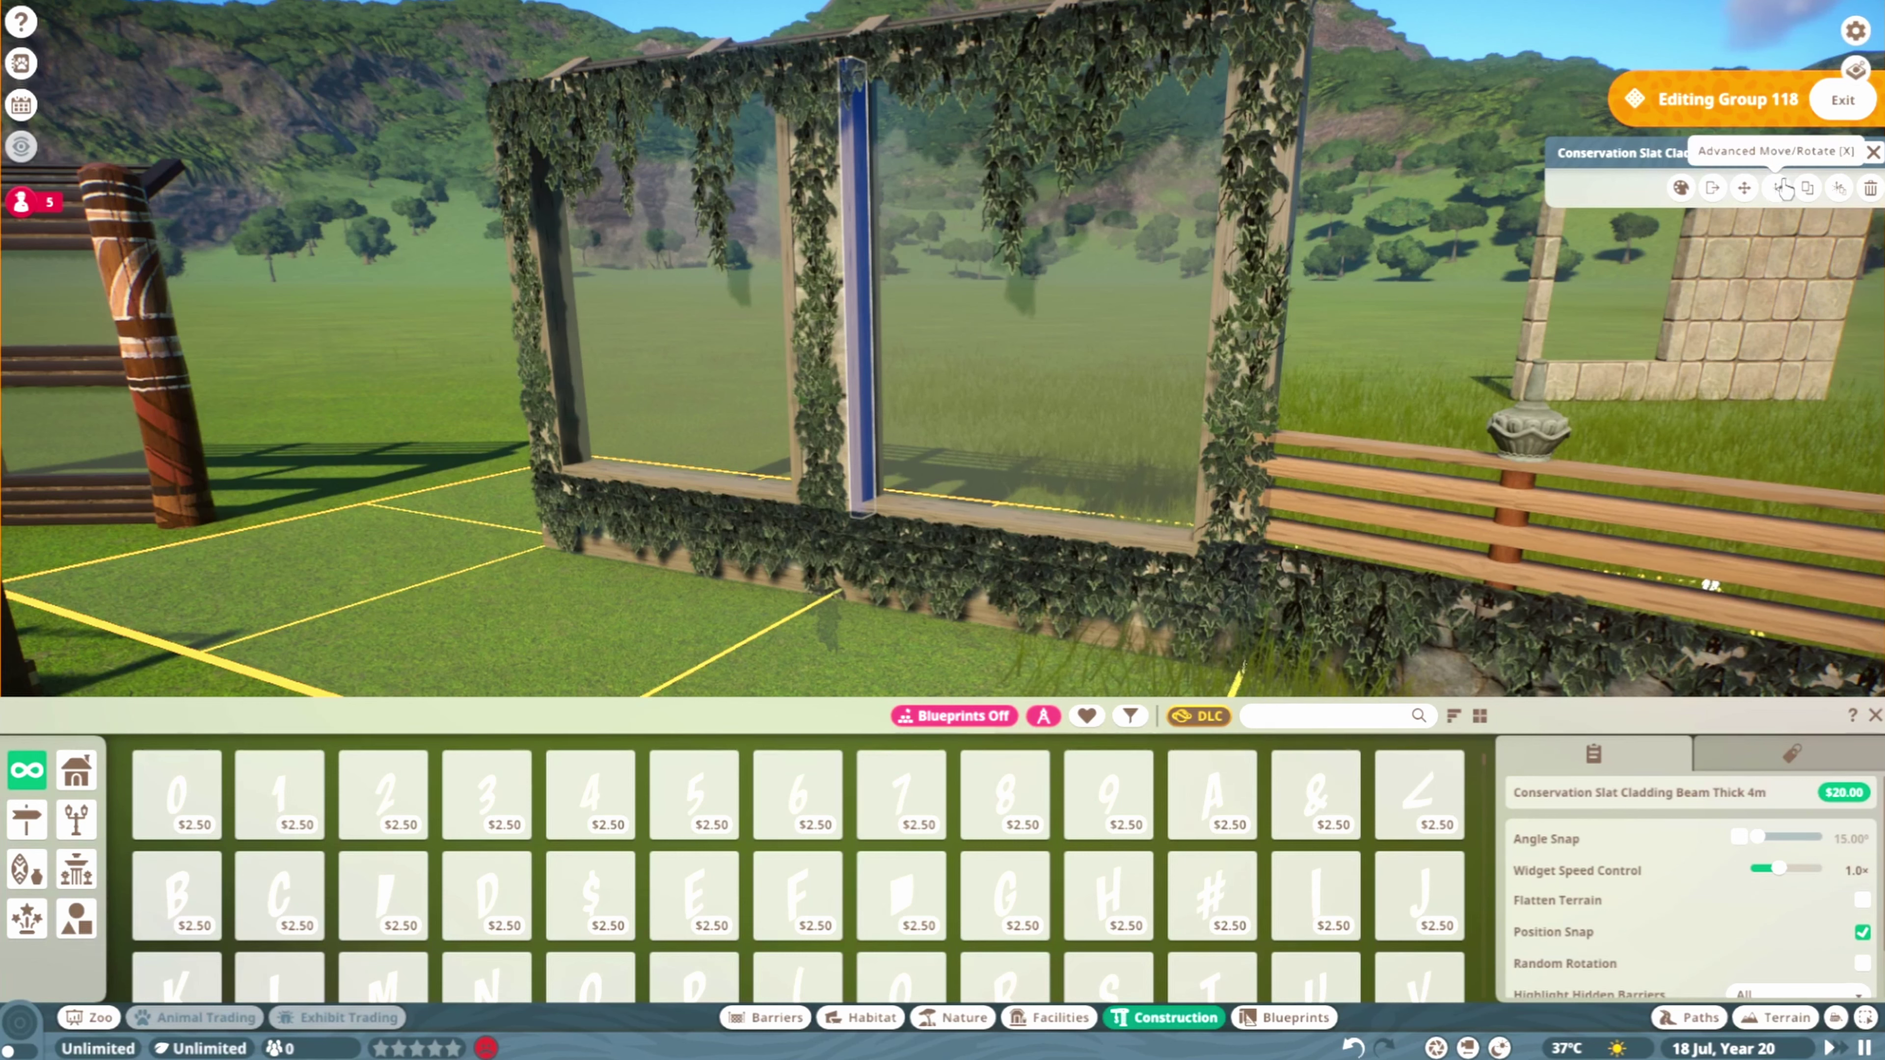
Search 'beam' and place a thin 2m slat cladding beam in the window, tilted as a divider
type("beam")
scroll(1078, 875, "down", 1)
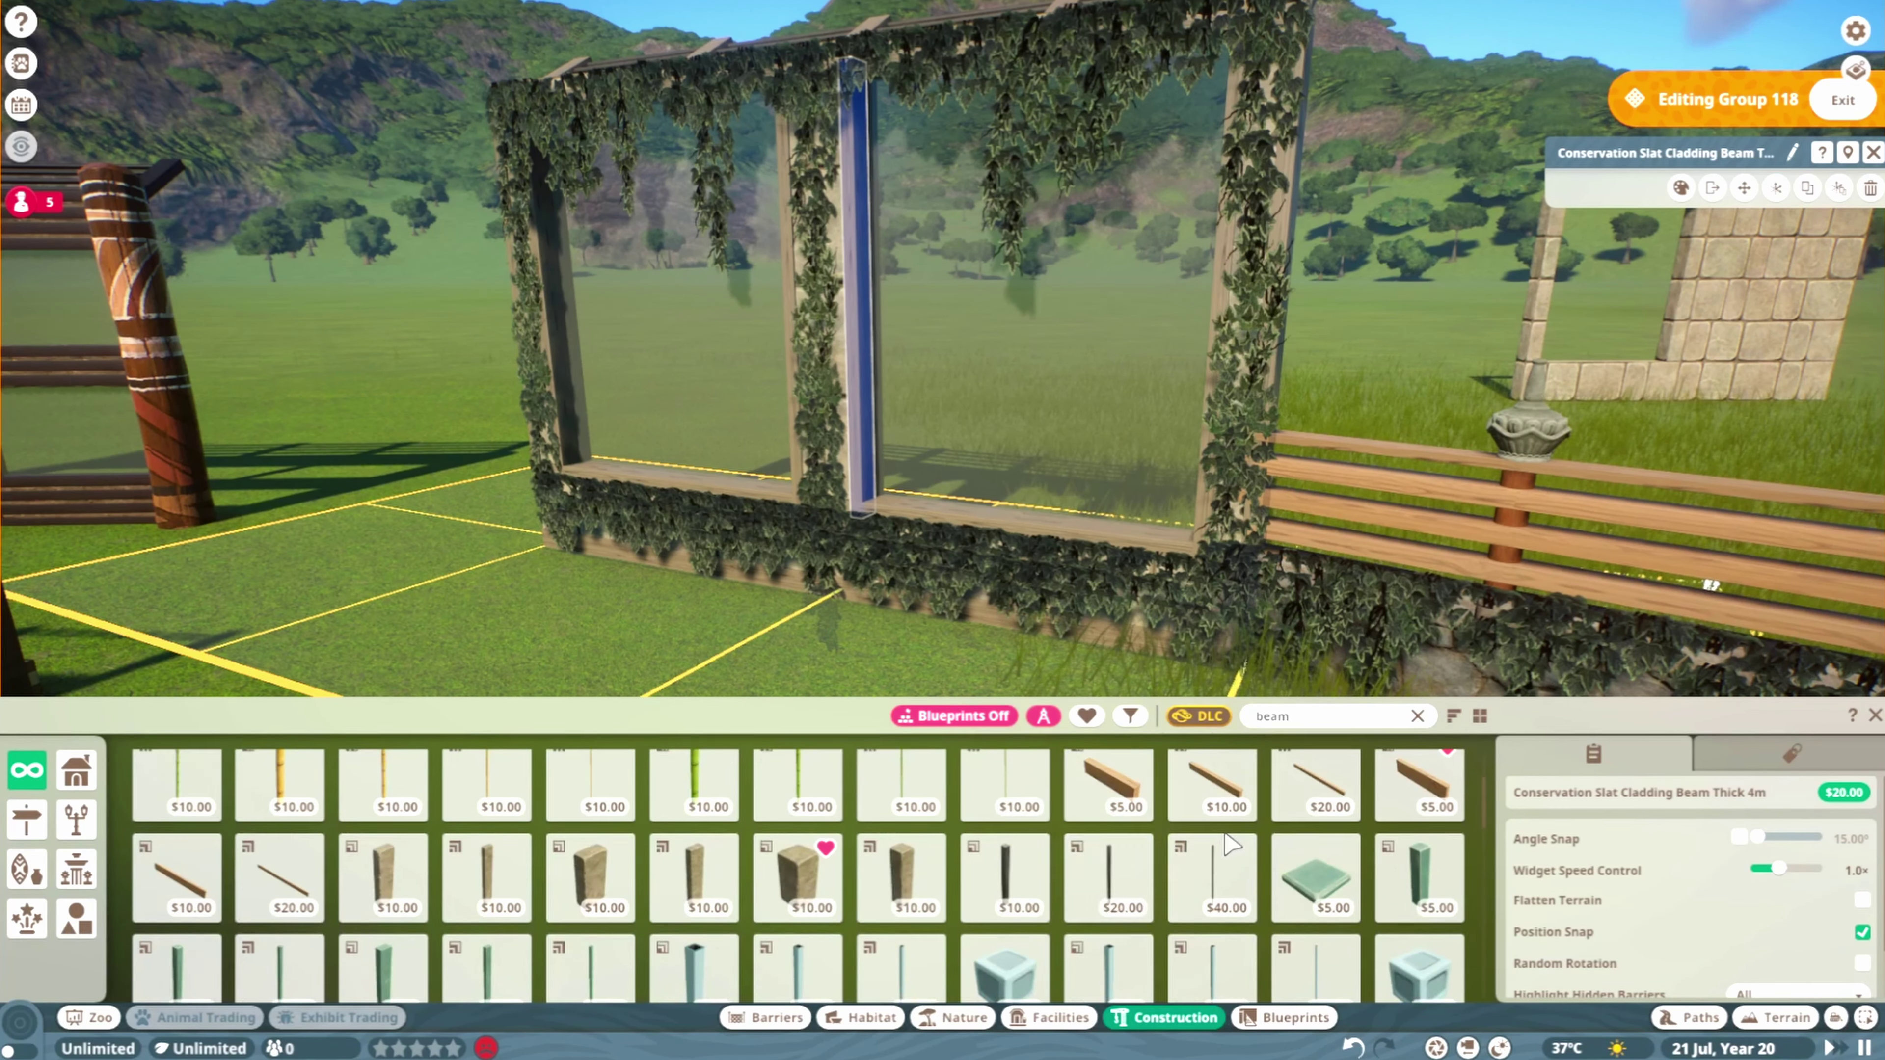
scroll(1106, 876, "down", 1)
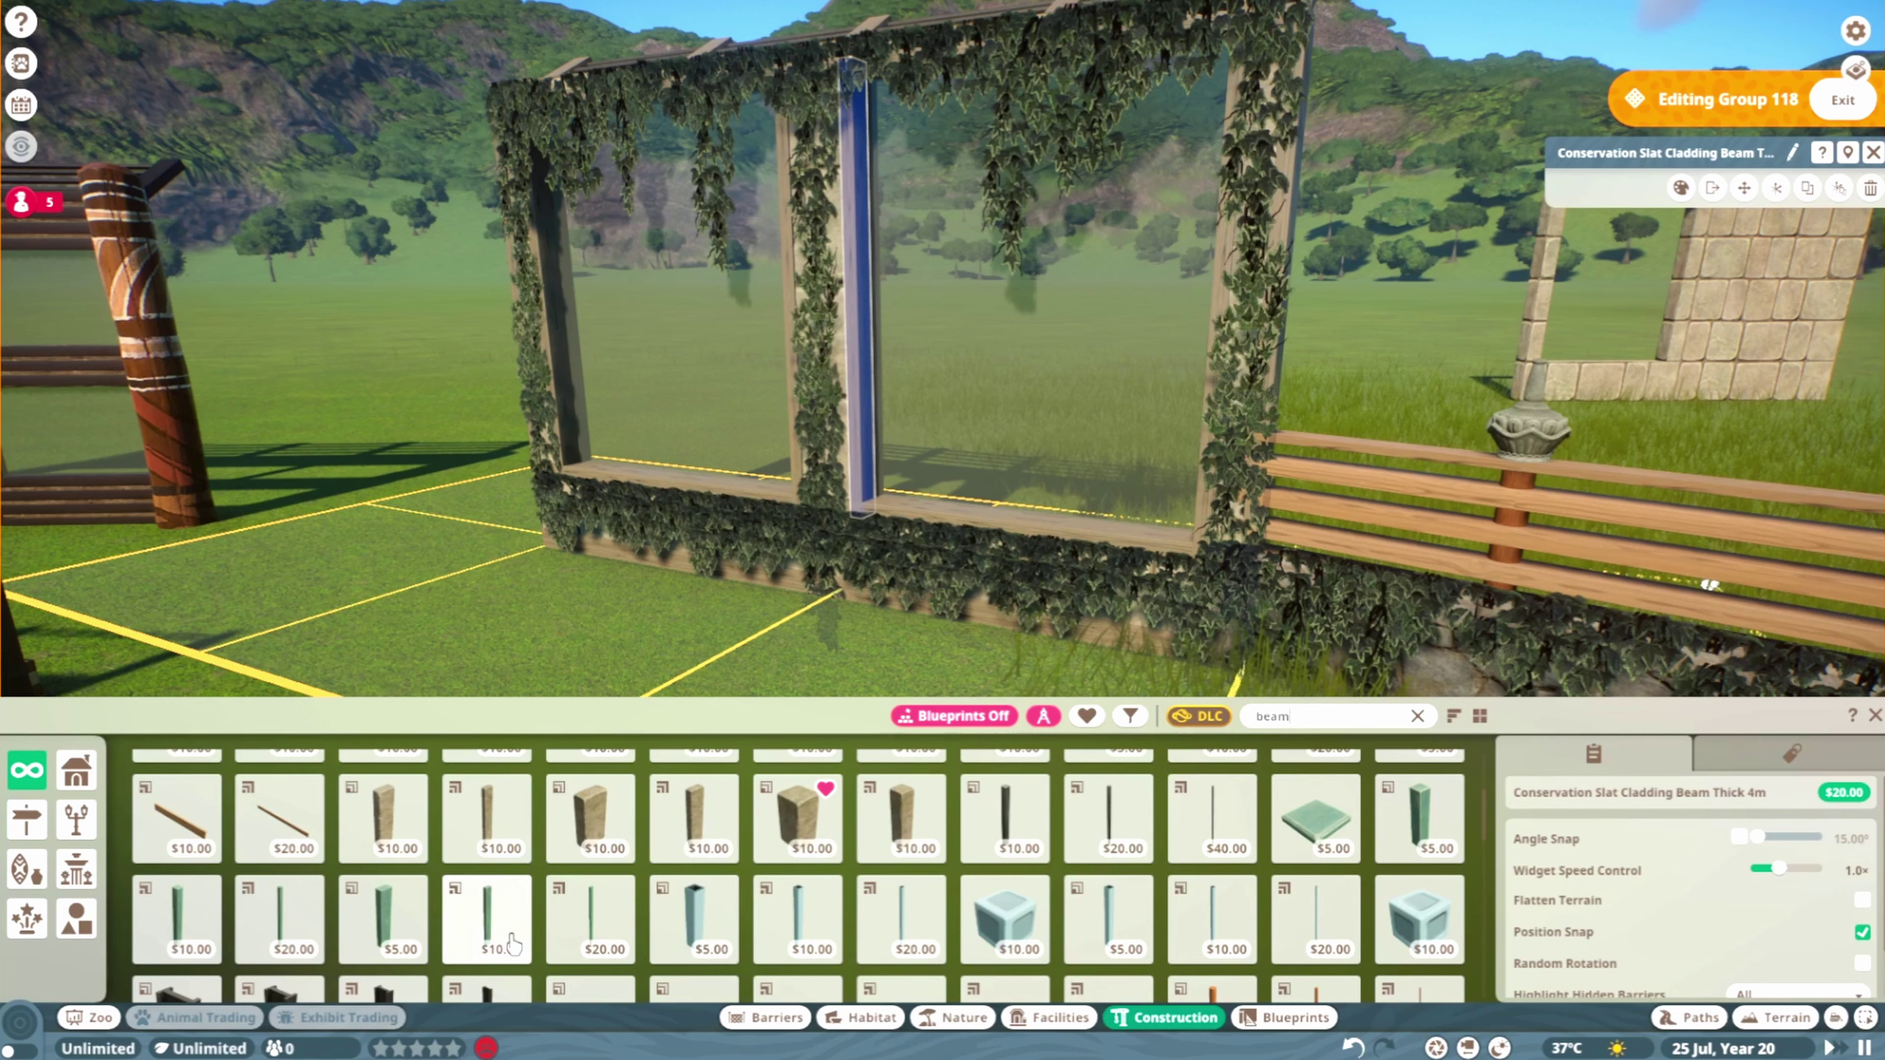
left_click(174, 813)
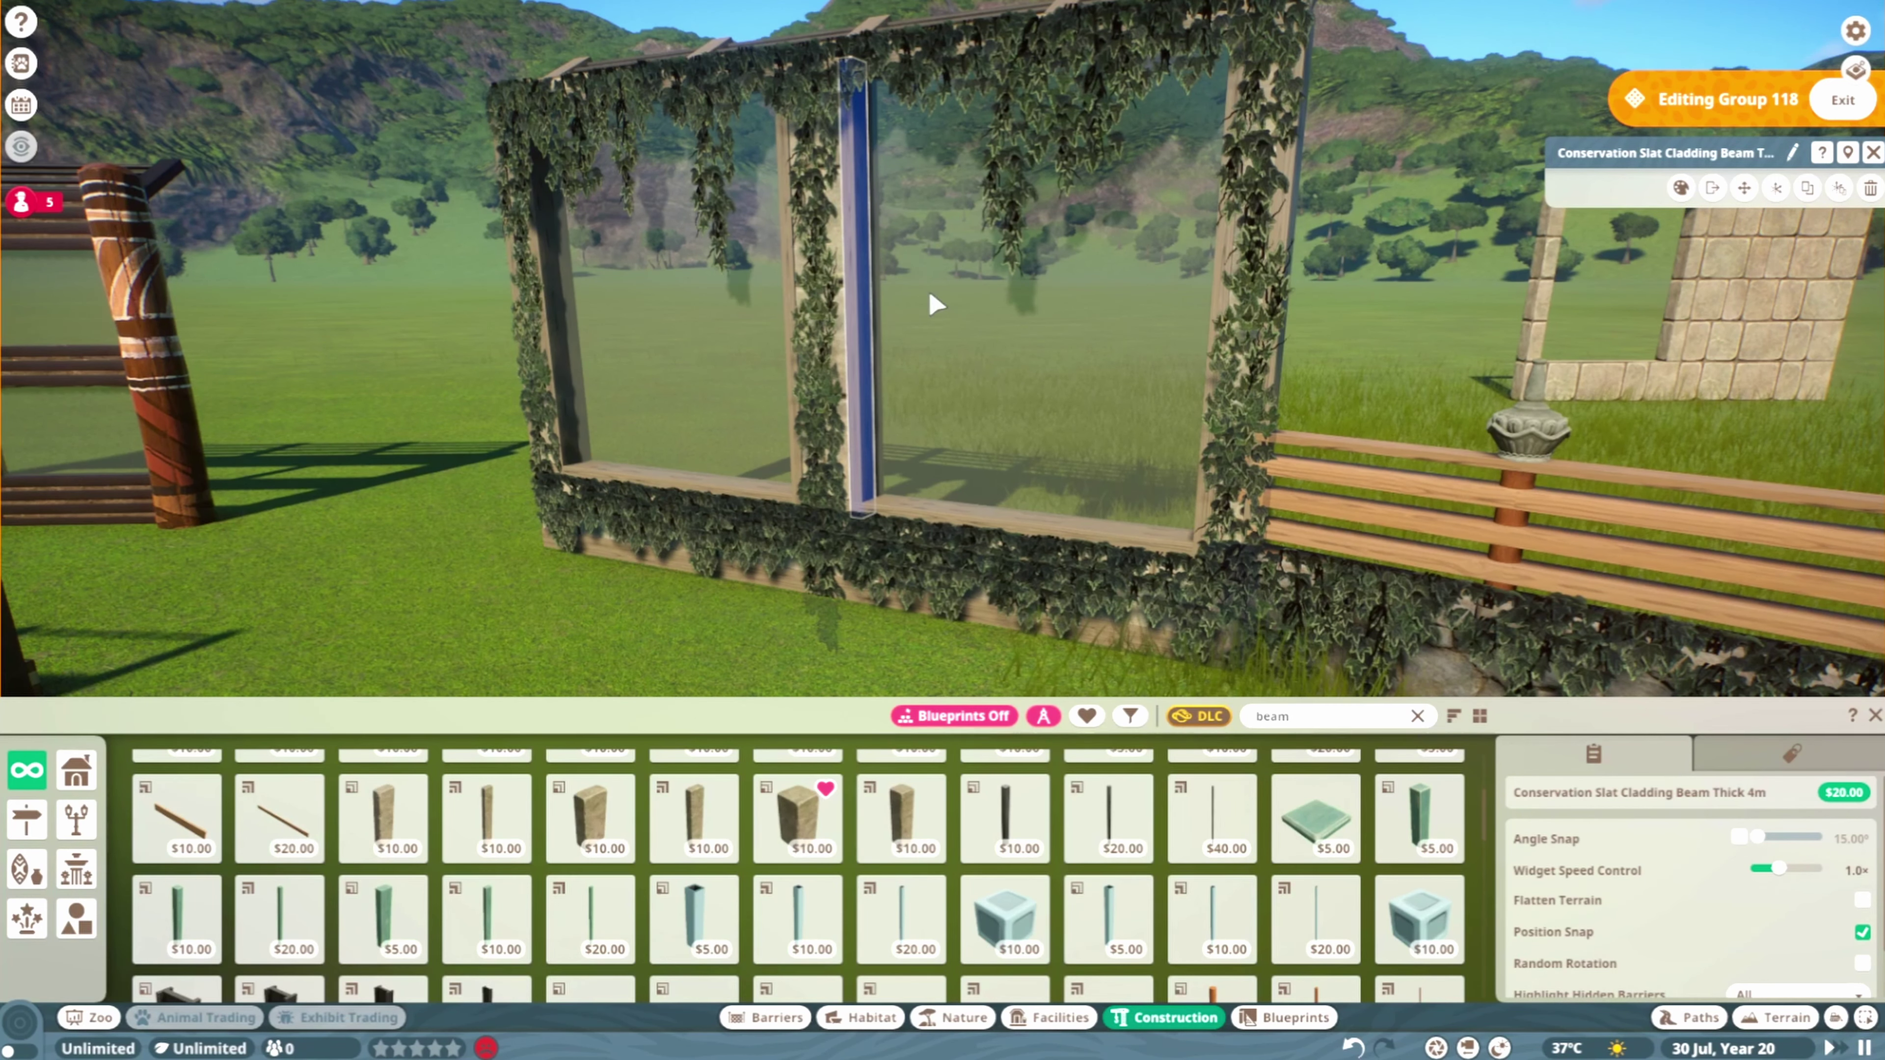
key("Return")
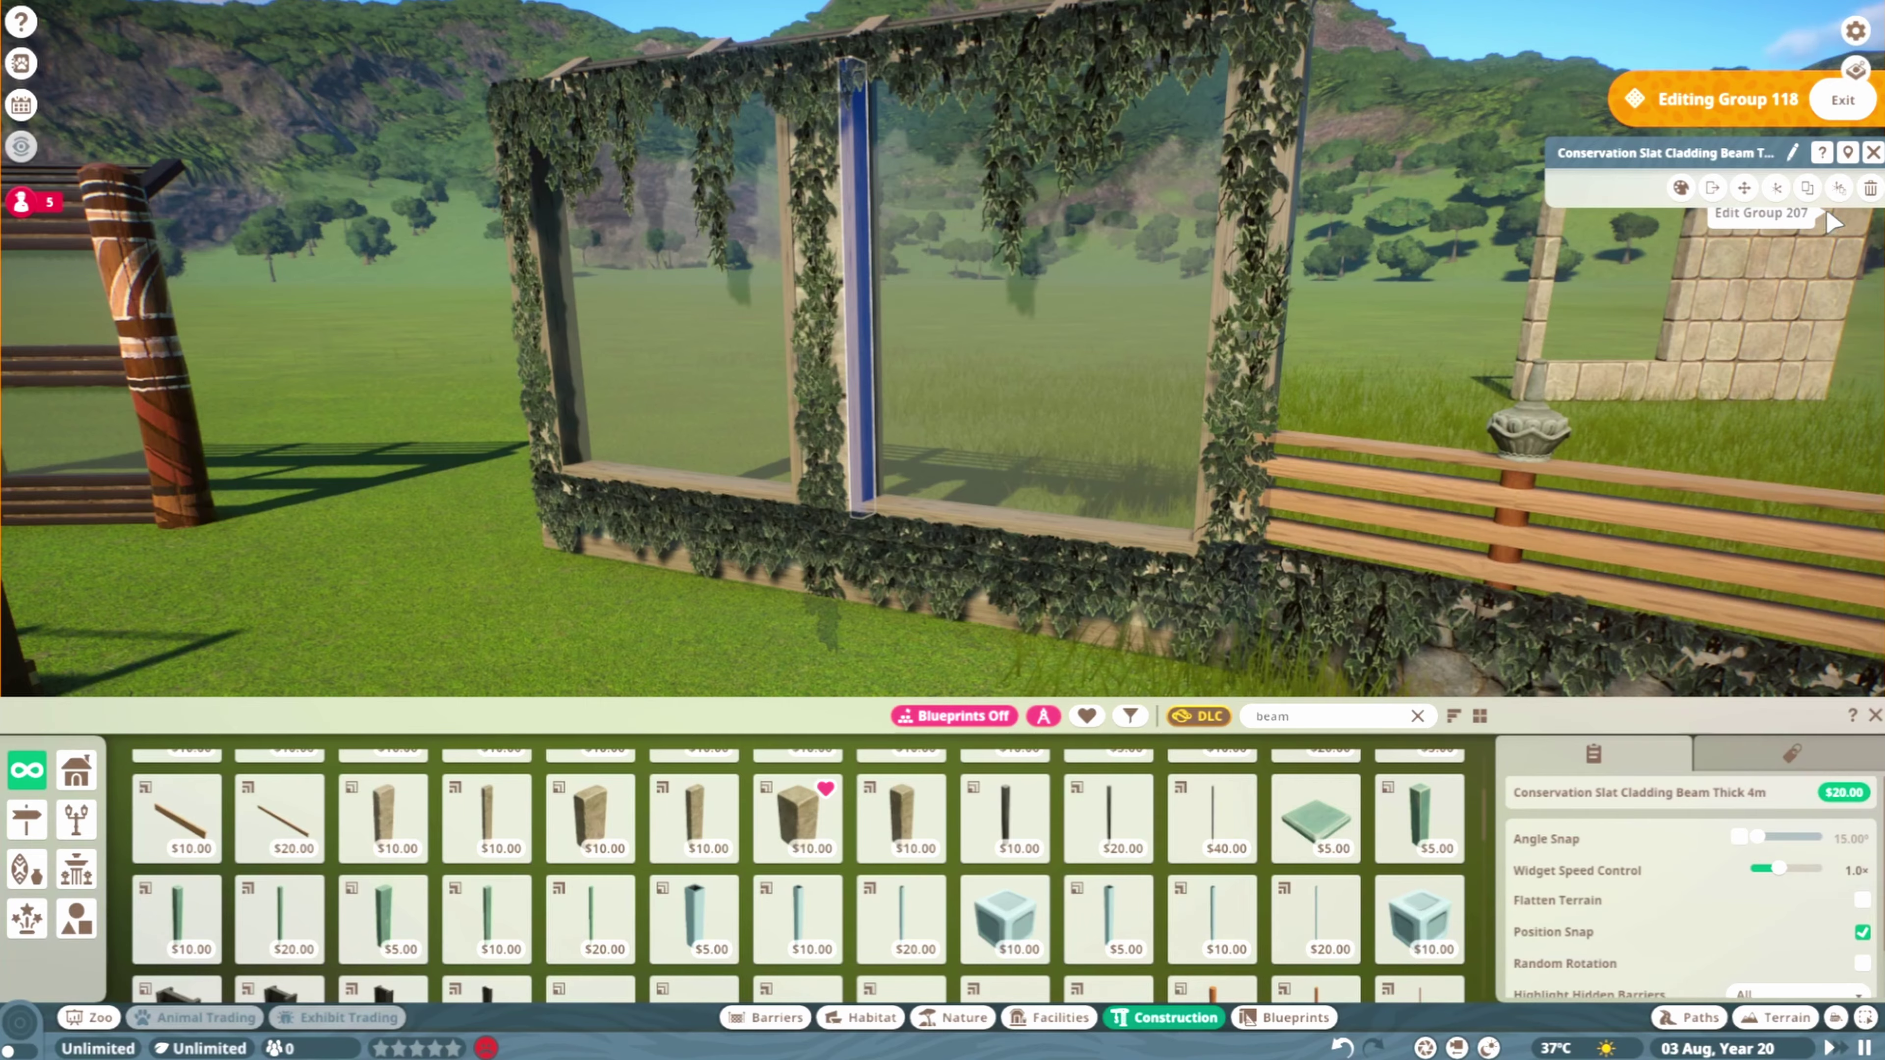
left_click(1839, 187)
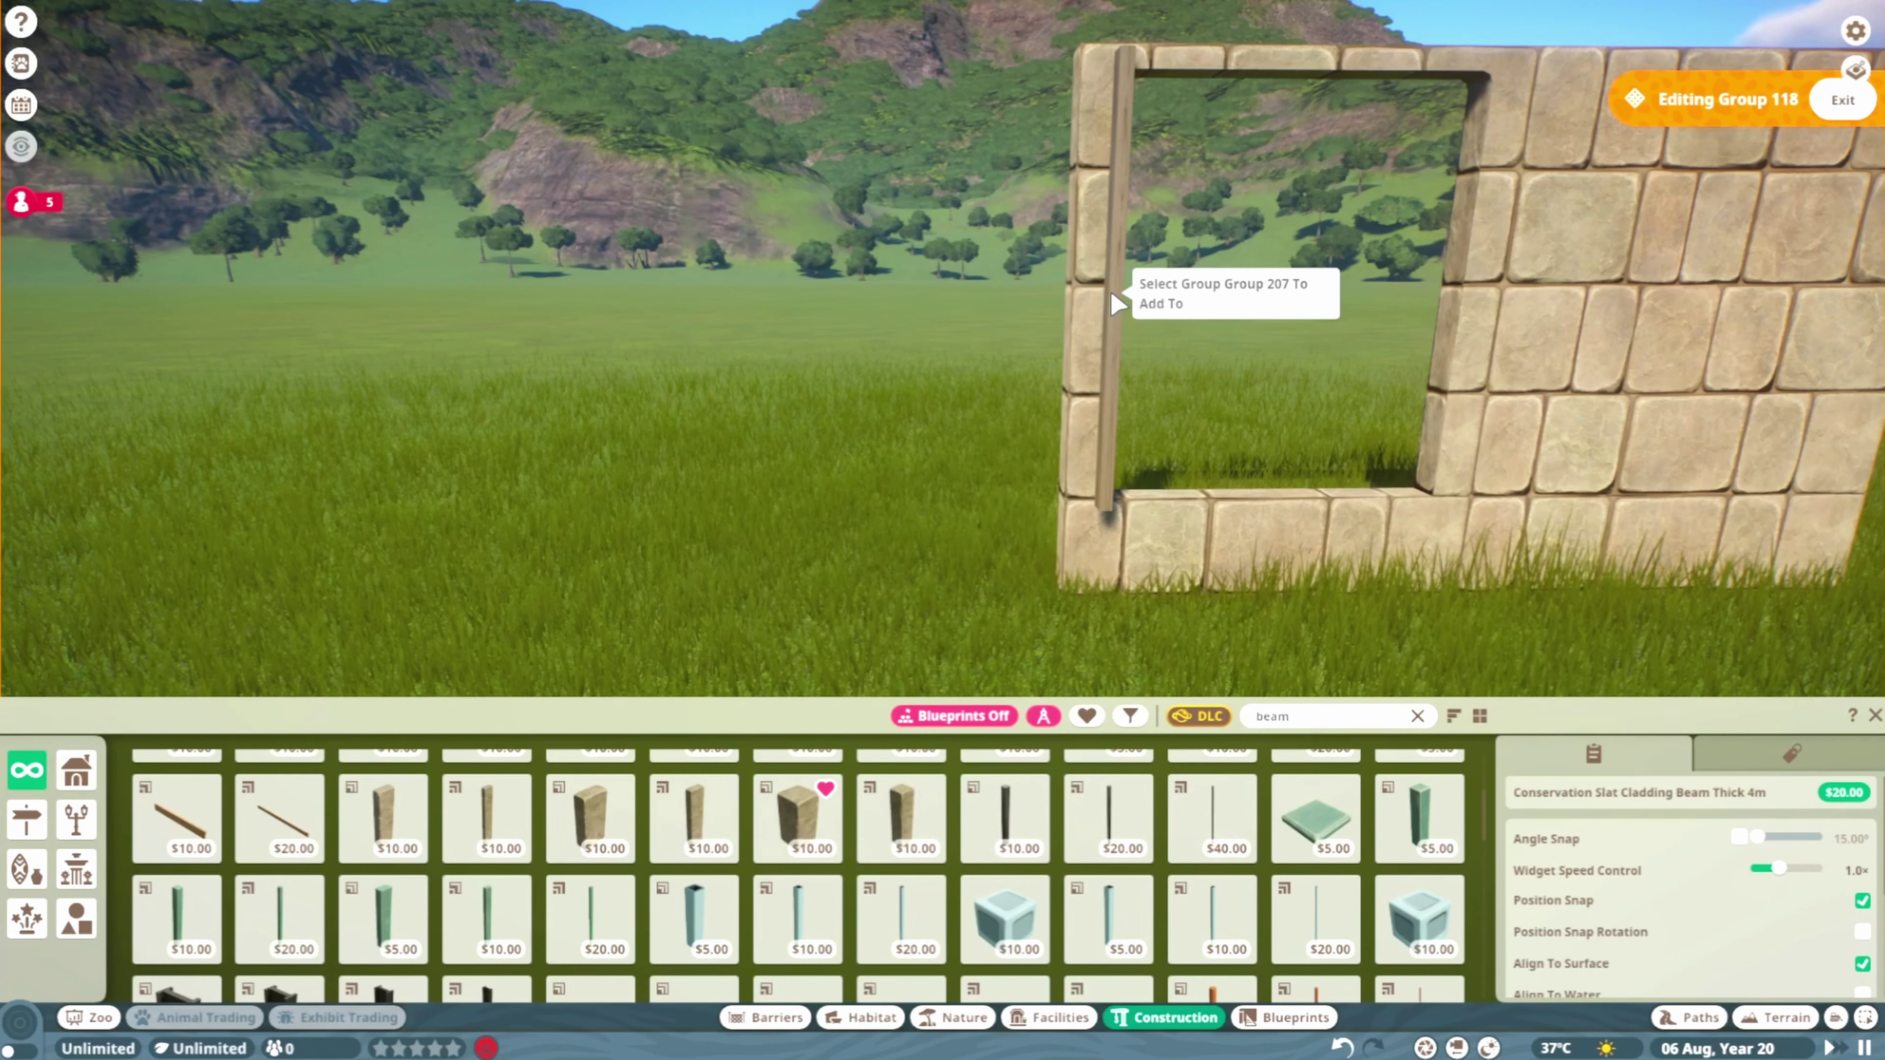
left_click(1116, 304)
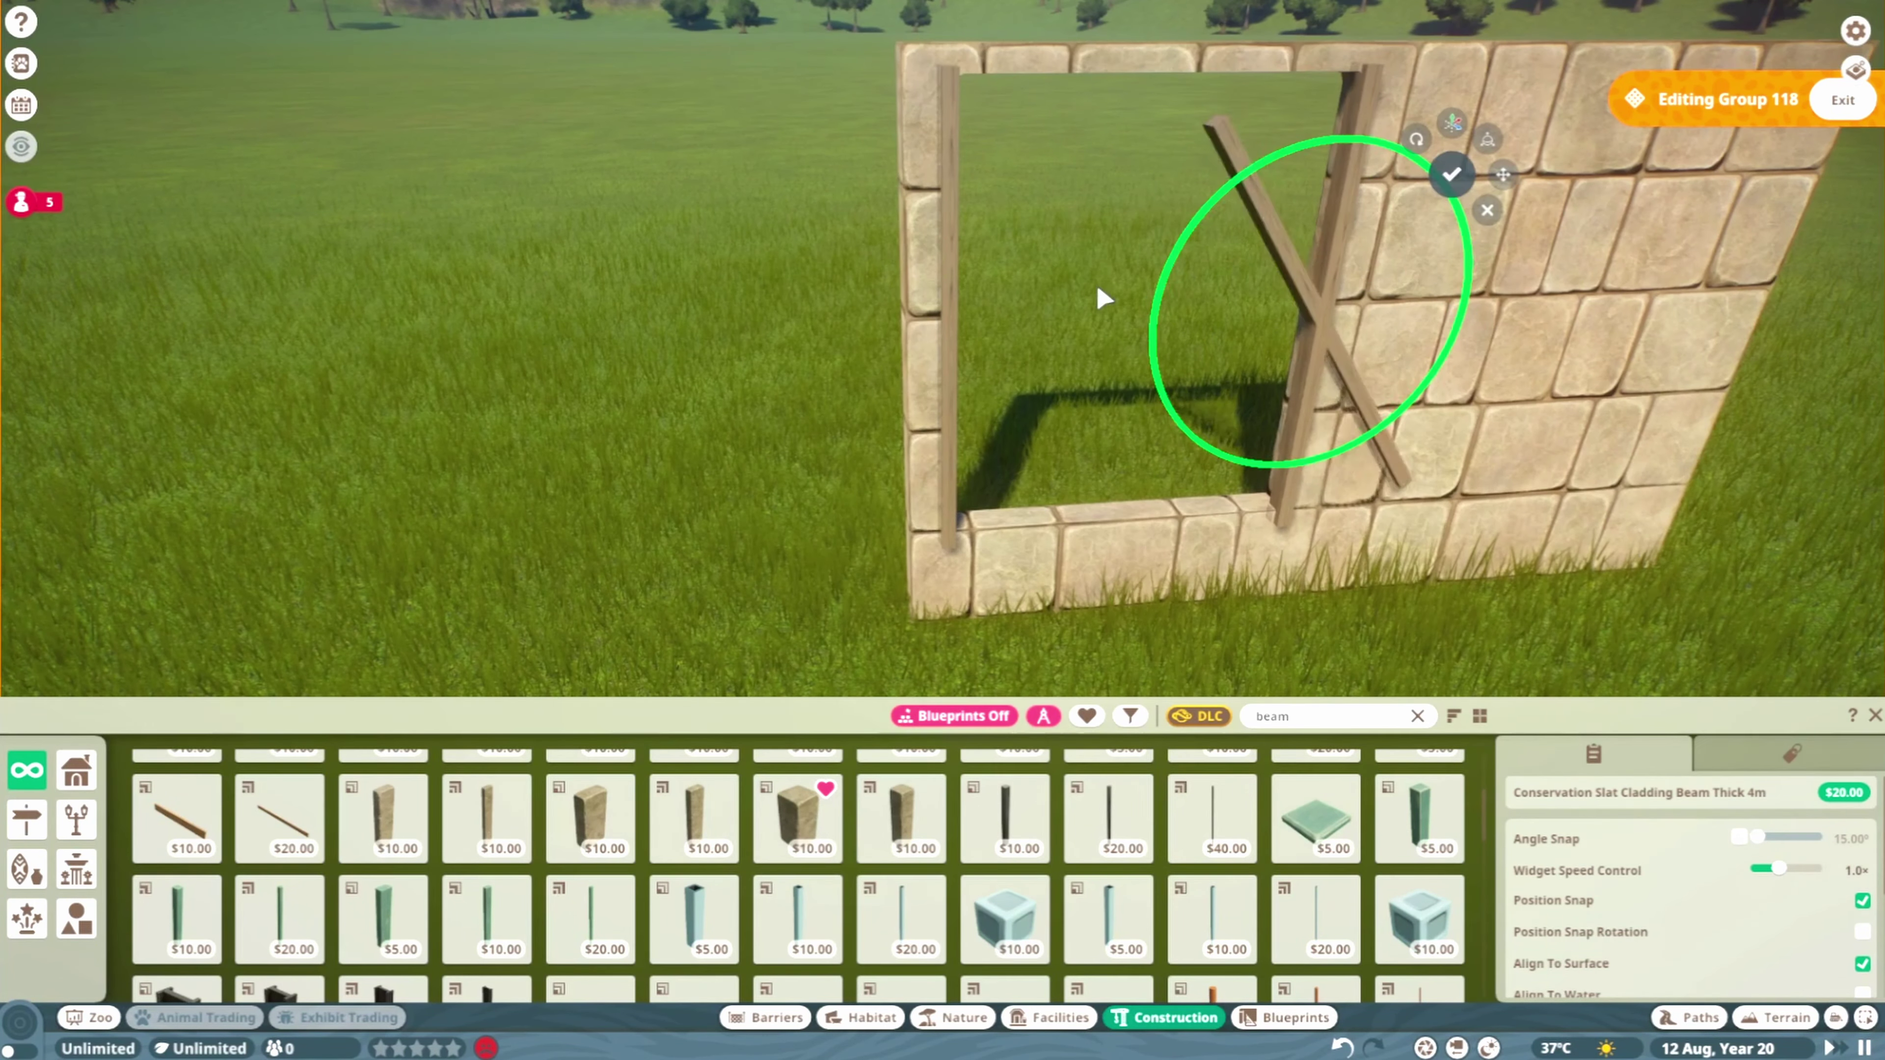
key("Return")
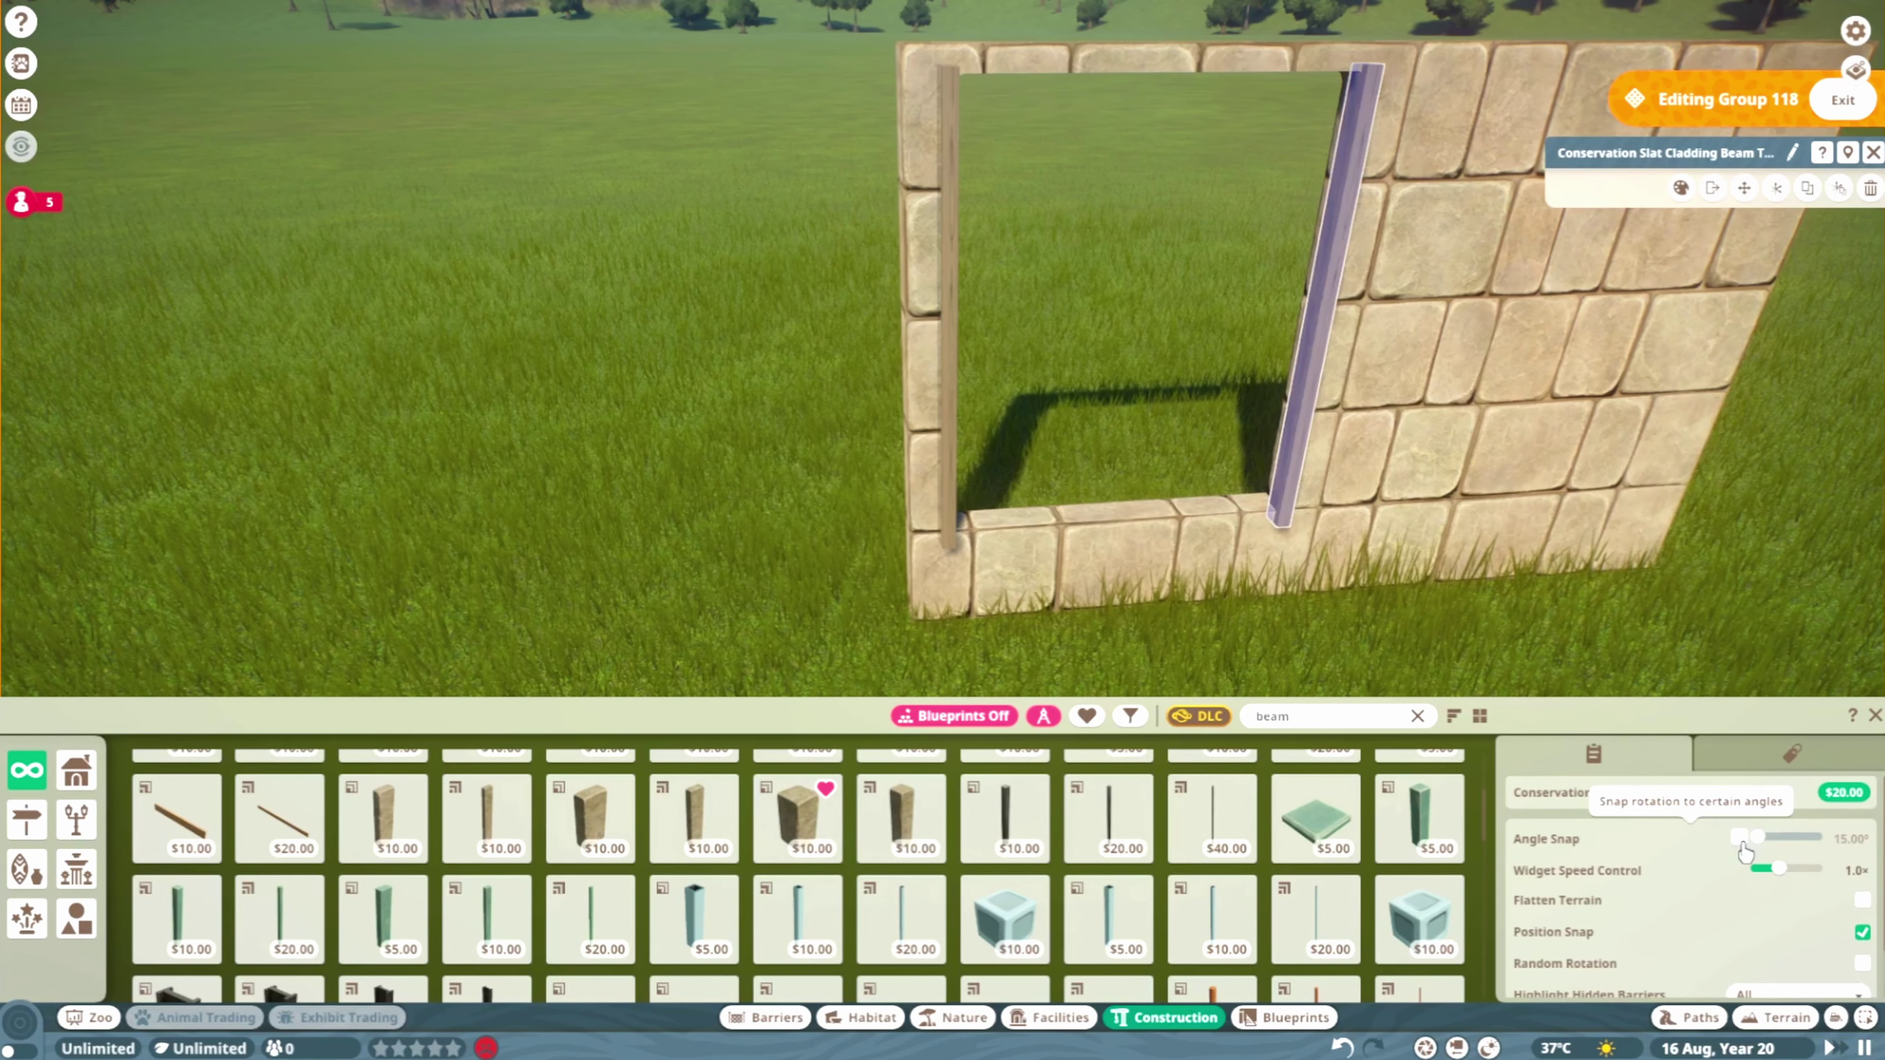
left_click(1346, 126)
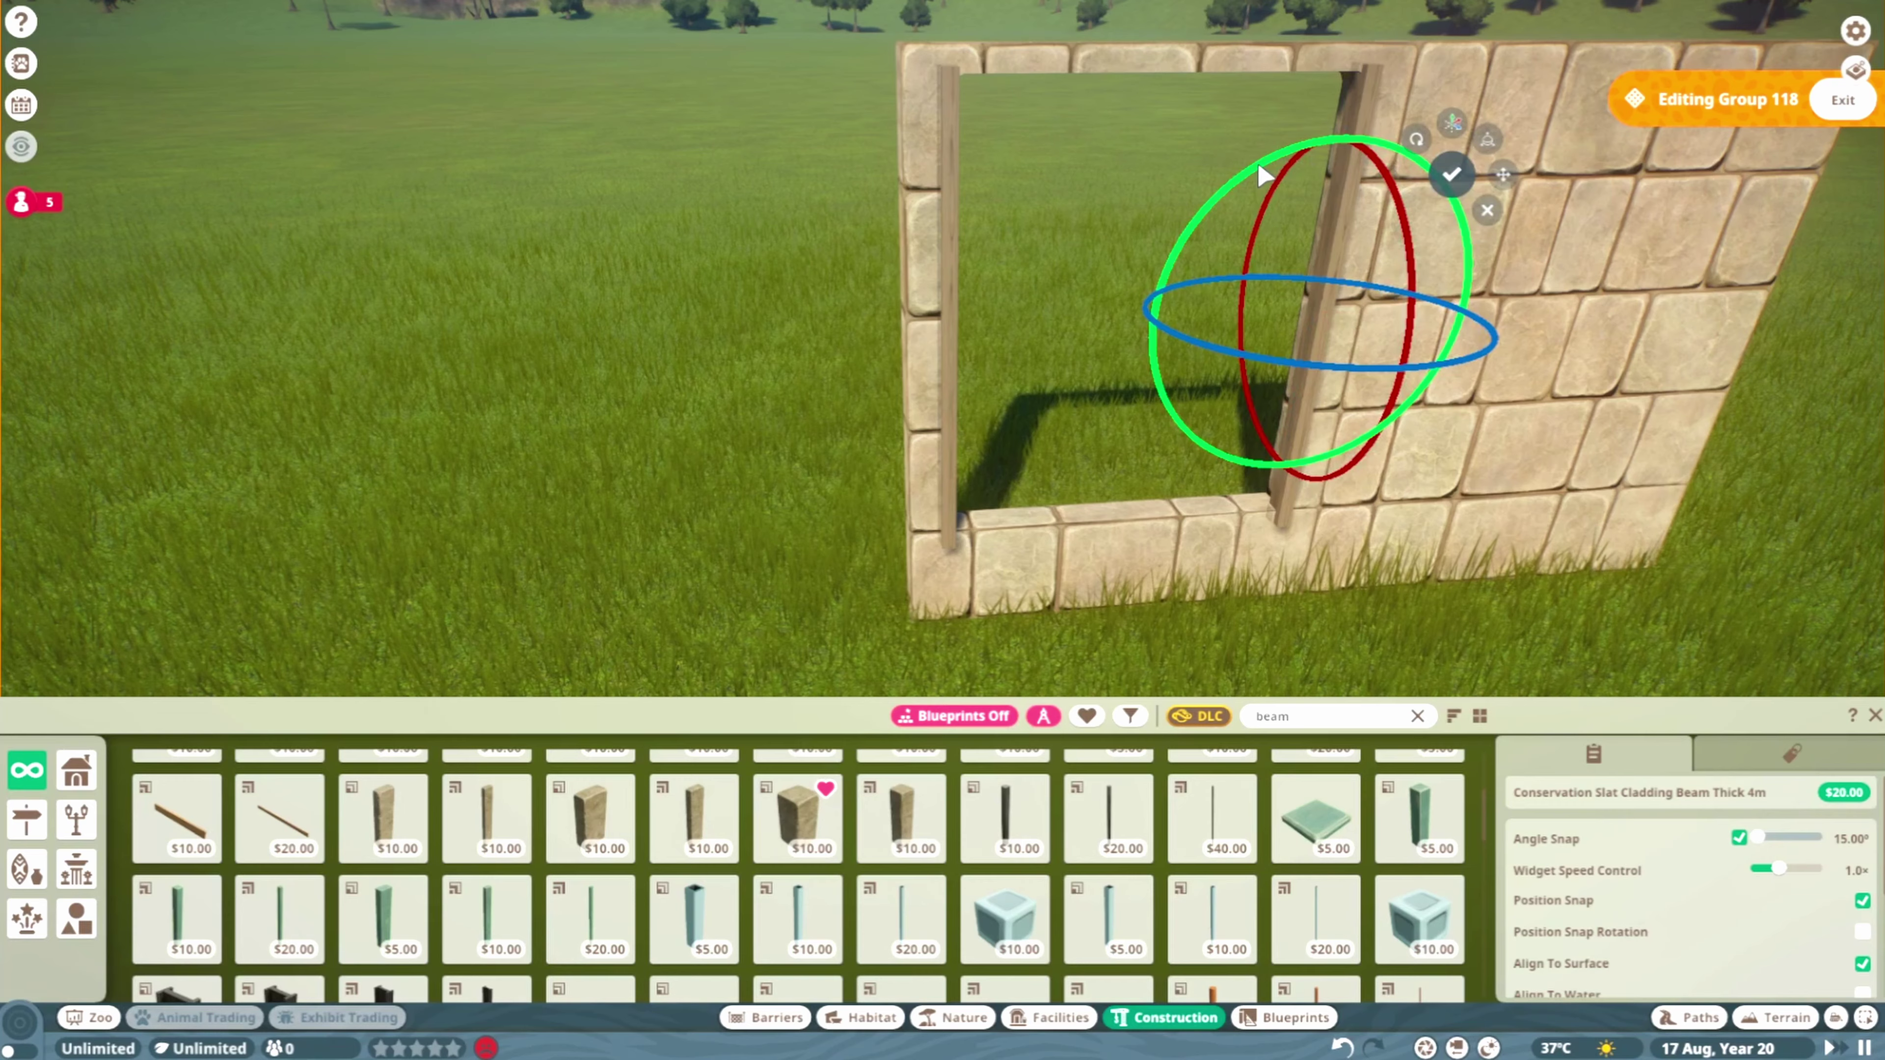
left_click_drag(1335, 141, 1149, 436)
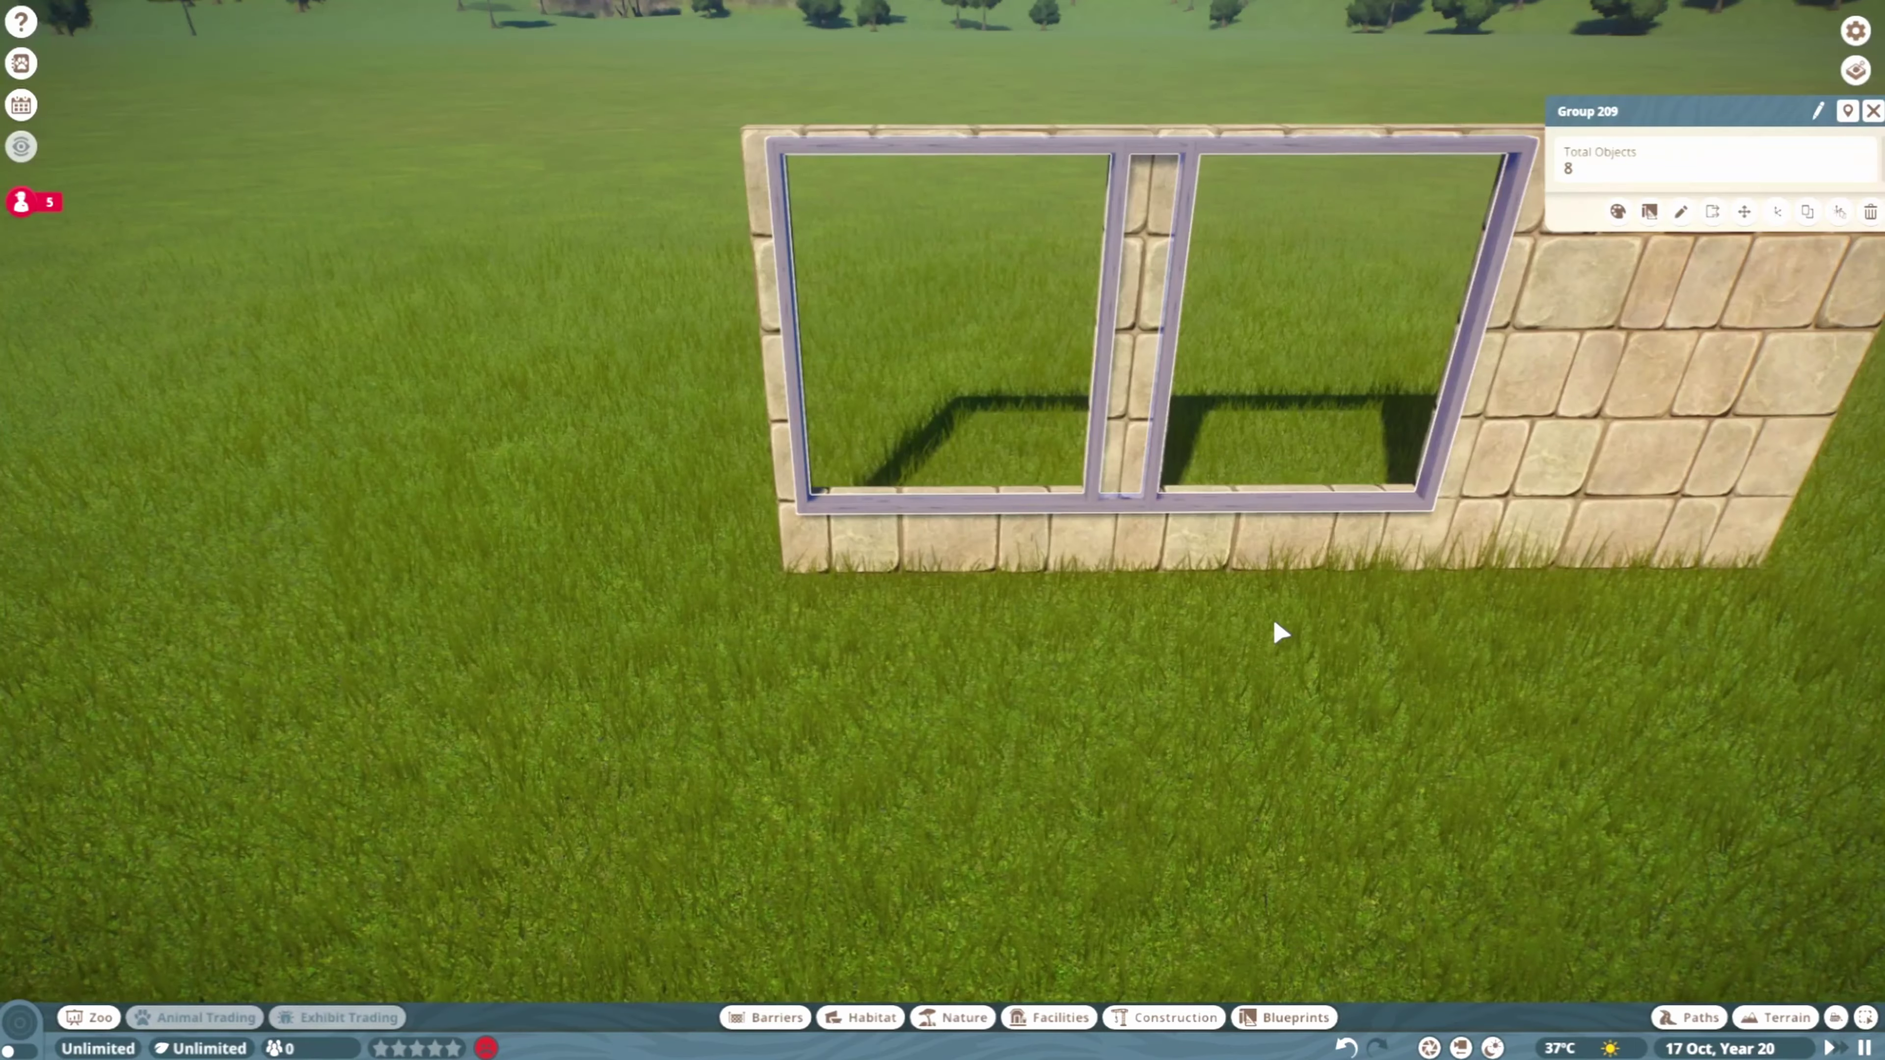
Box-select the window frame pieces and wall, merge them into Group 207, and confirm the single group
left_click(1157, 549)
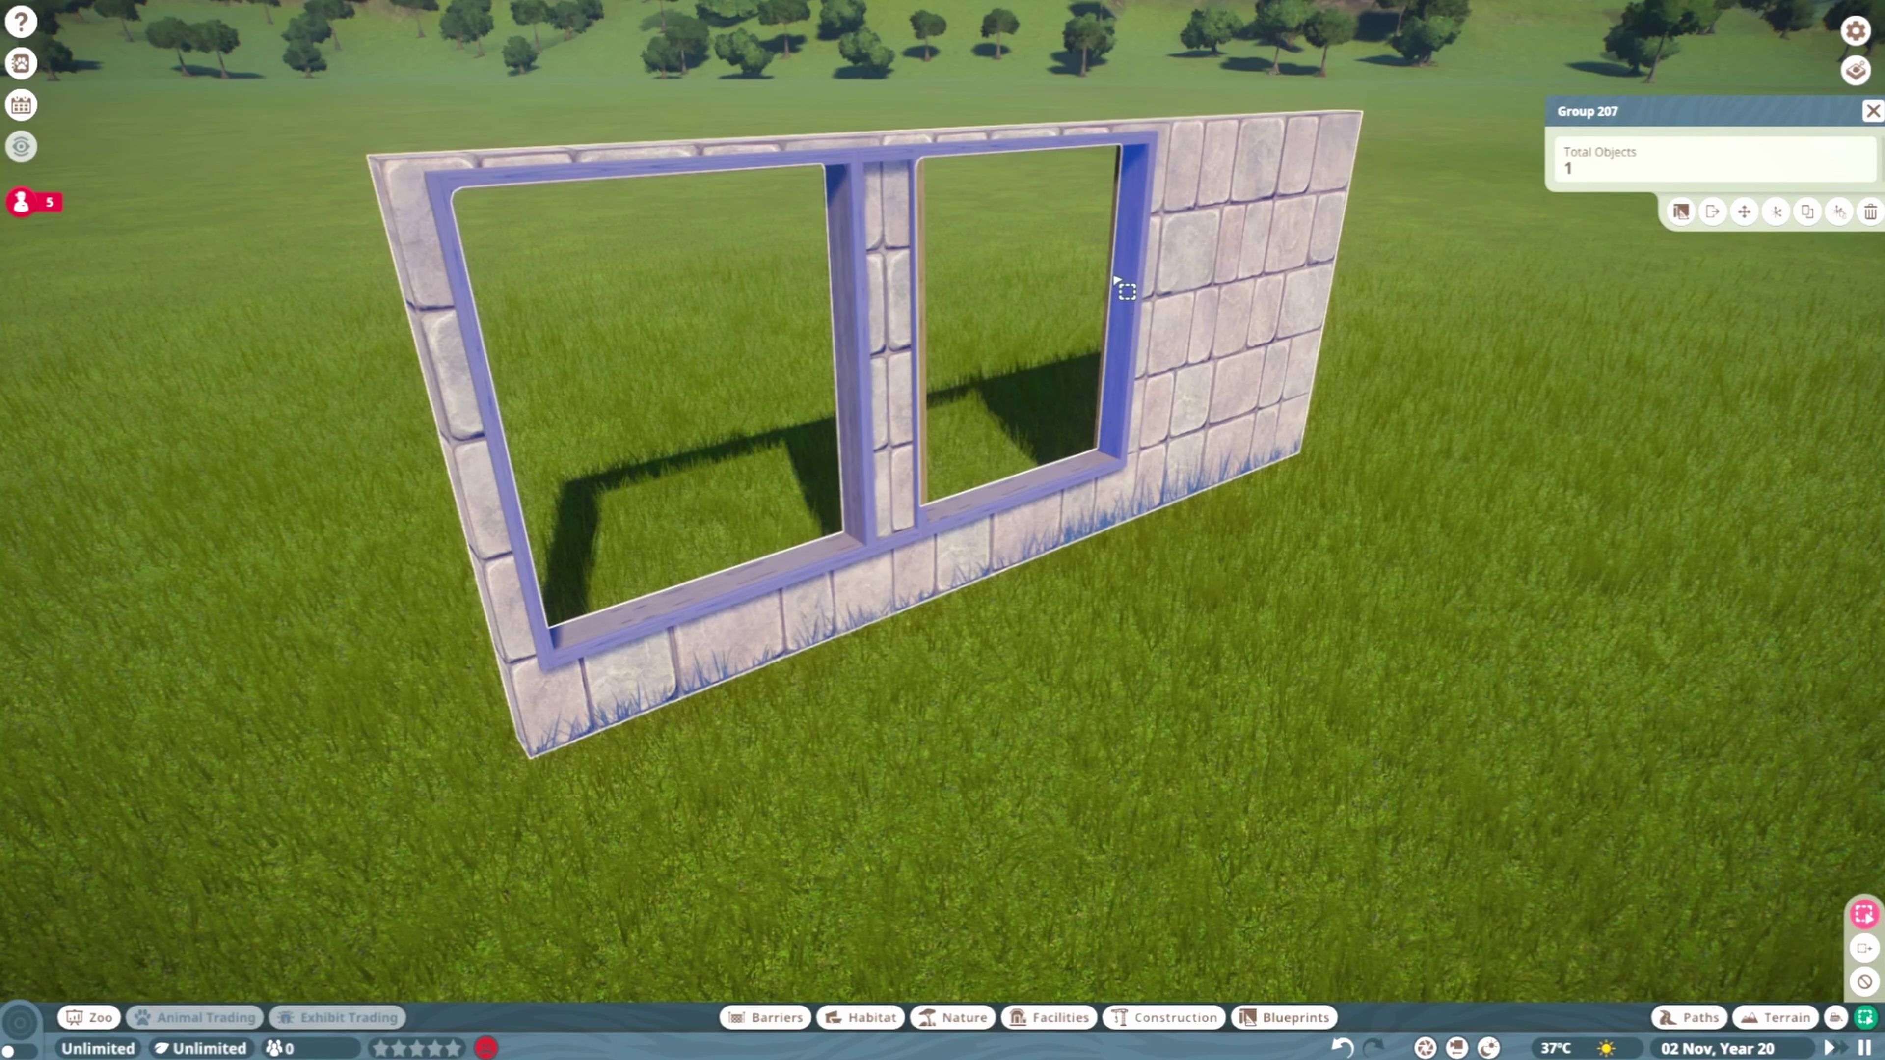
left_click(1116, 282)
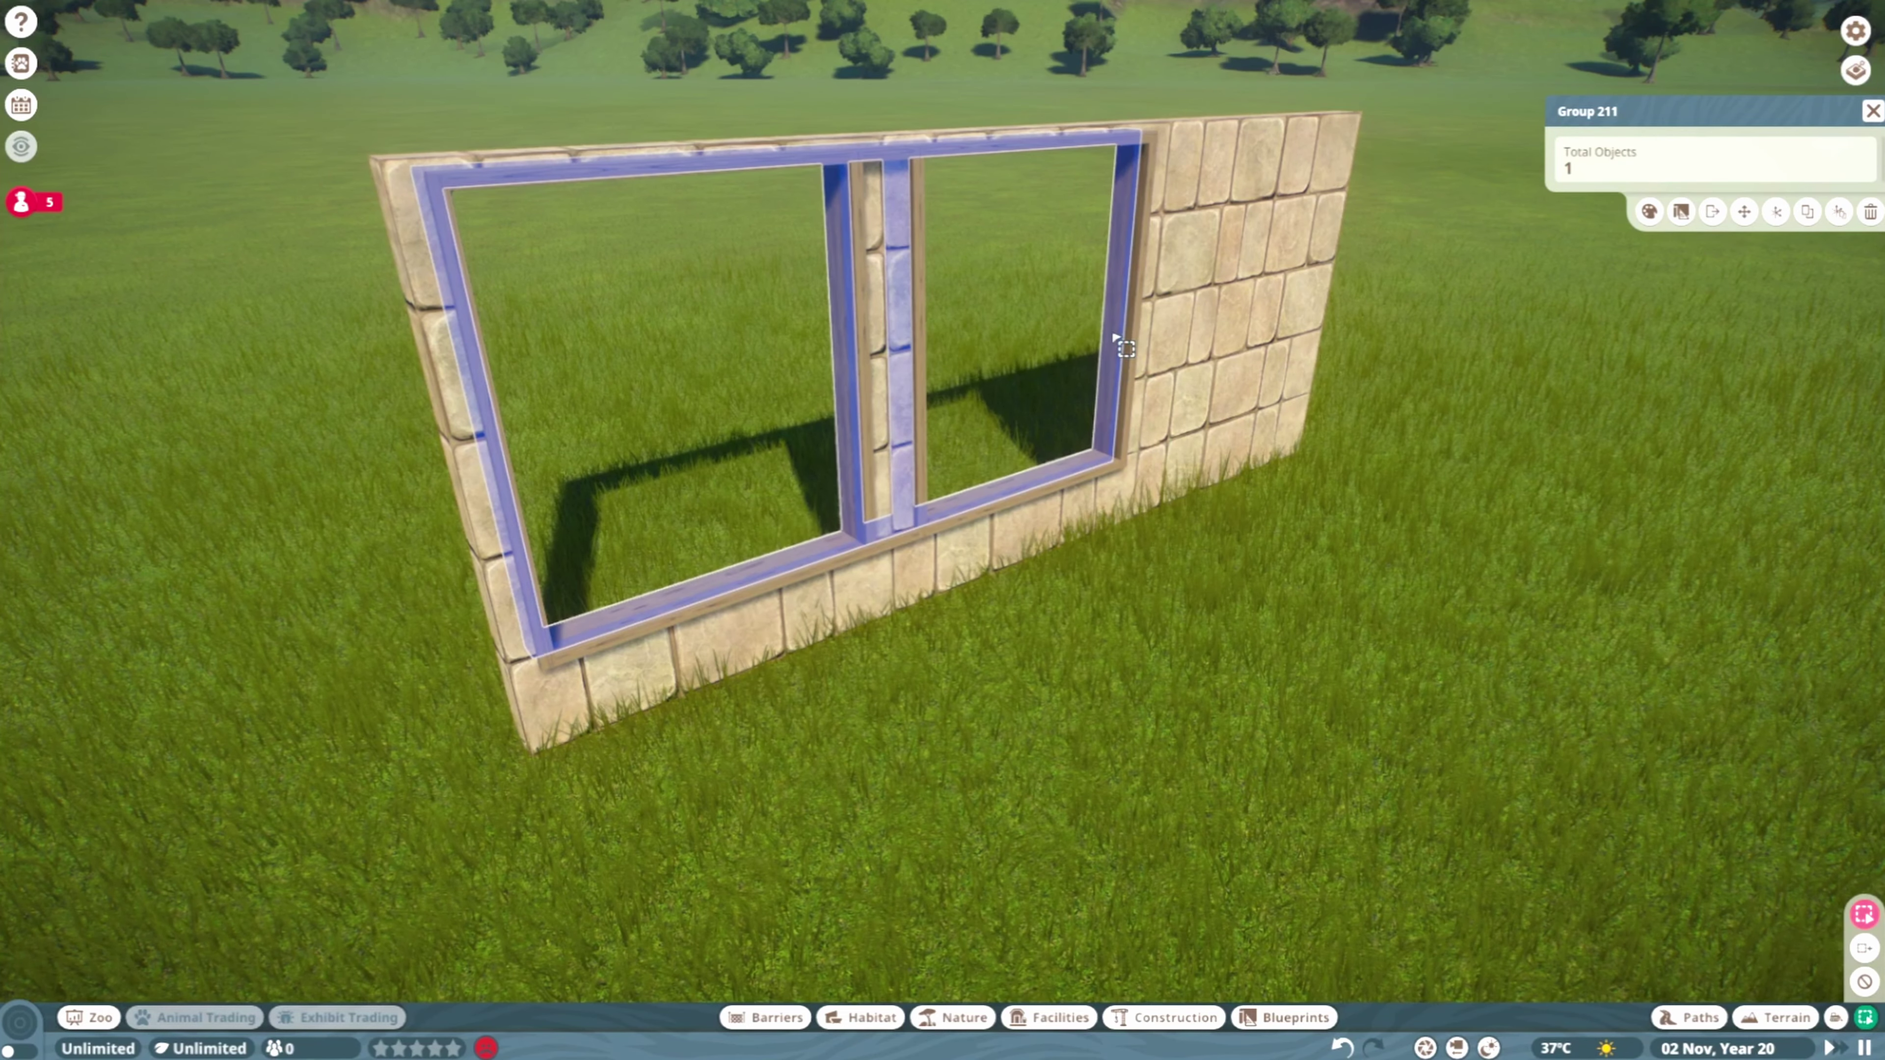
scroll(1061, 551, "down", 5)
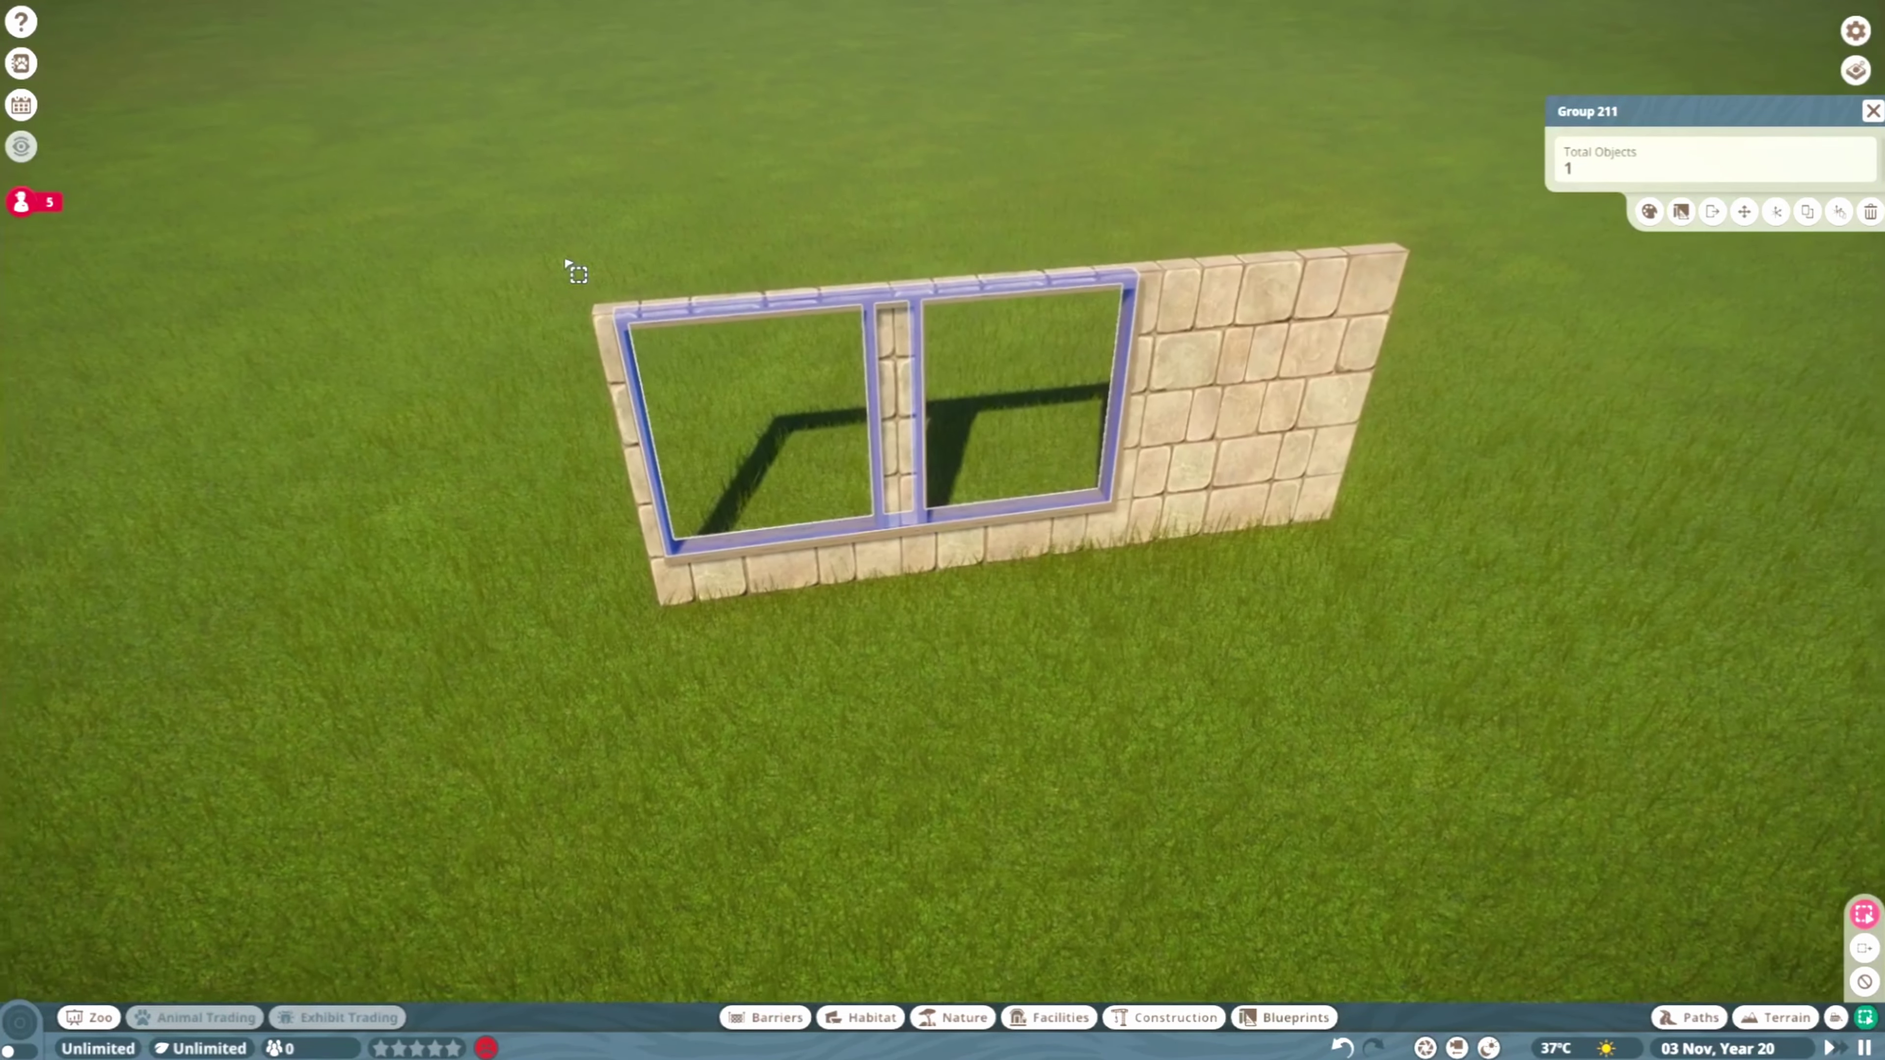
left_click_drag(549, 249, 1614, 592)
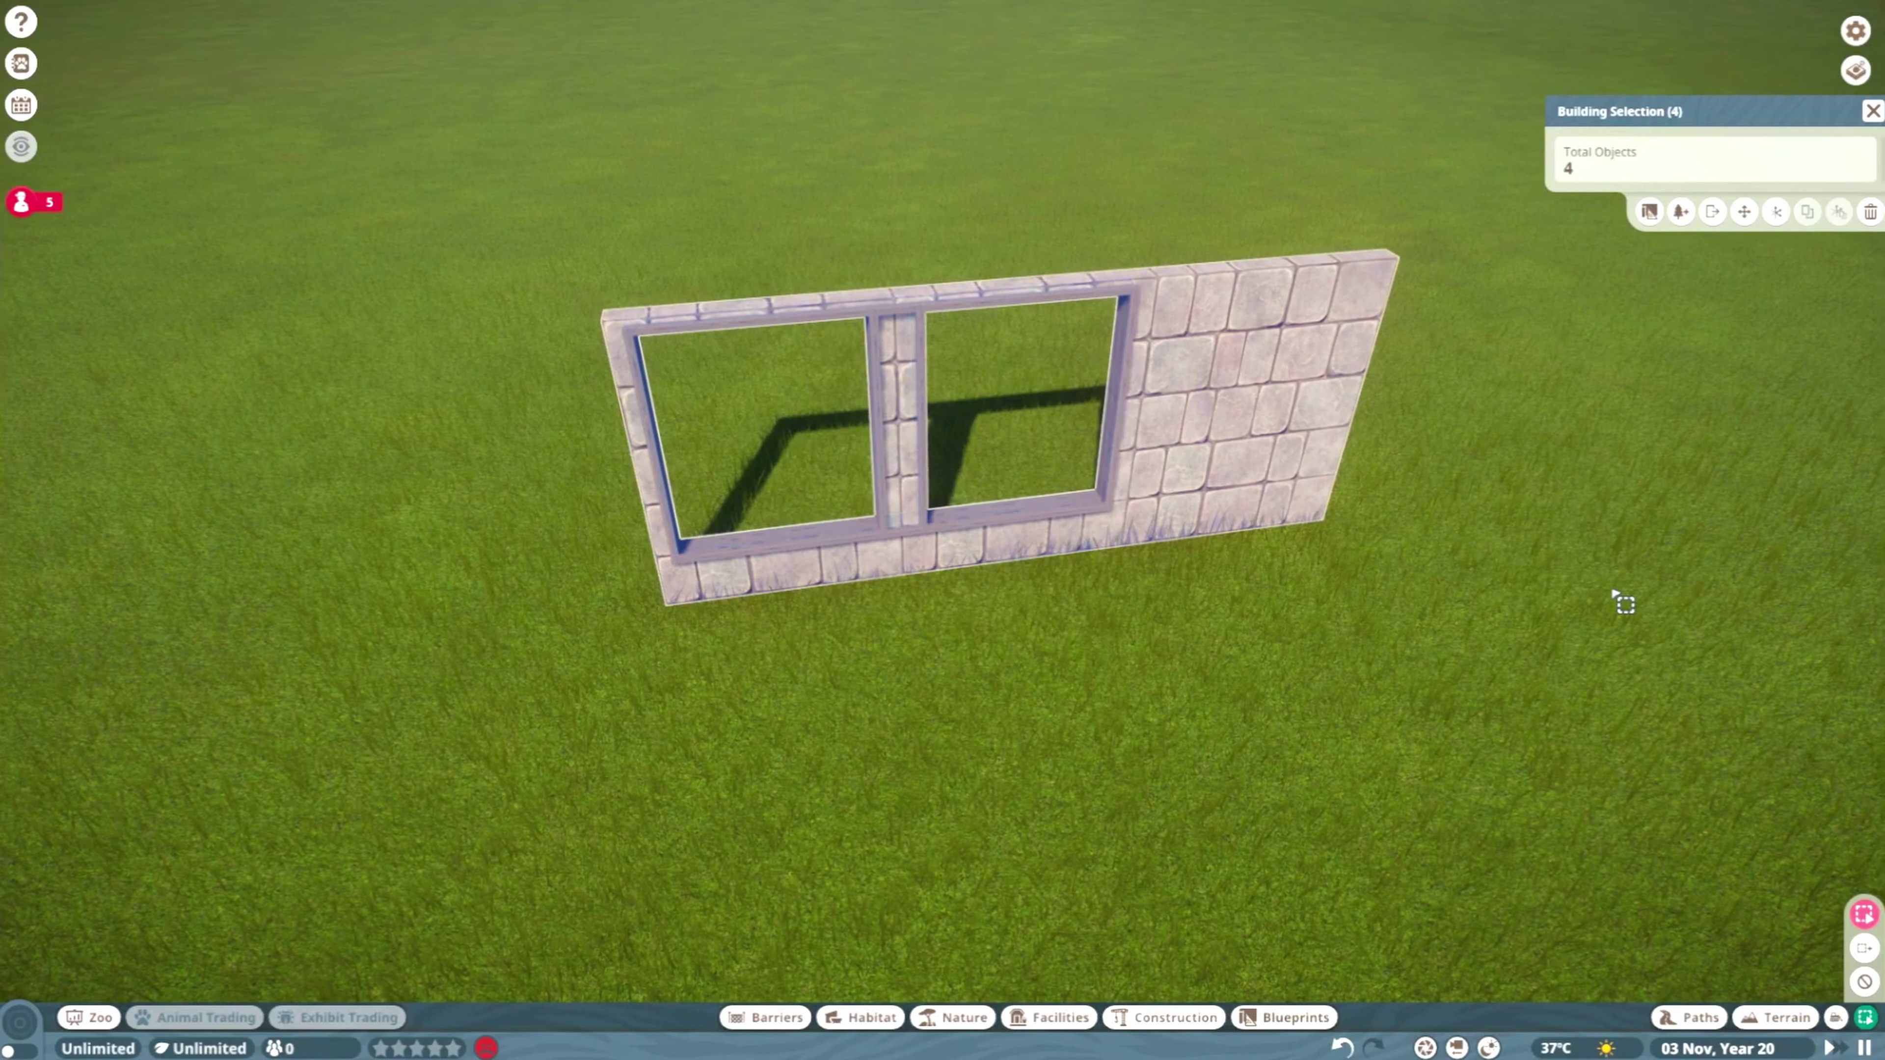
left_click(1683, 214)
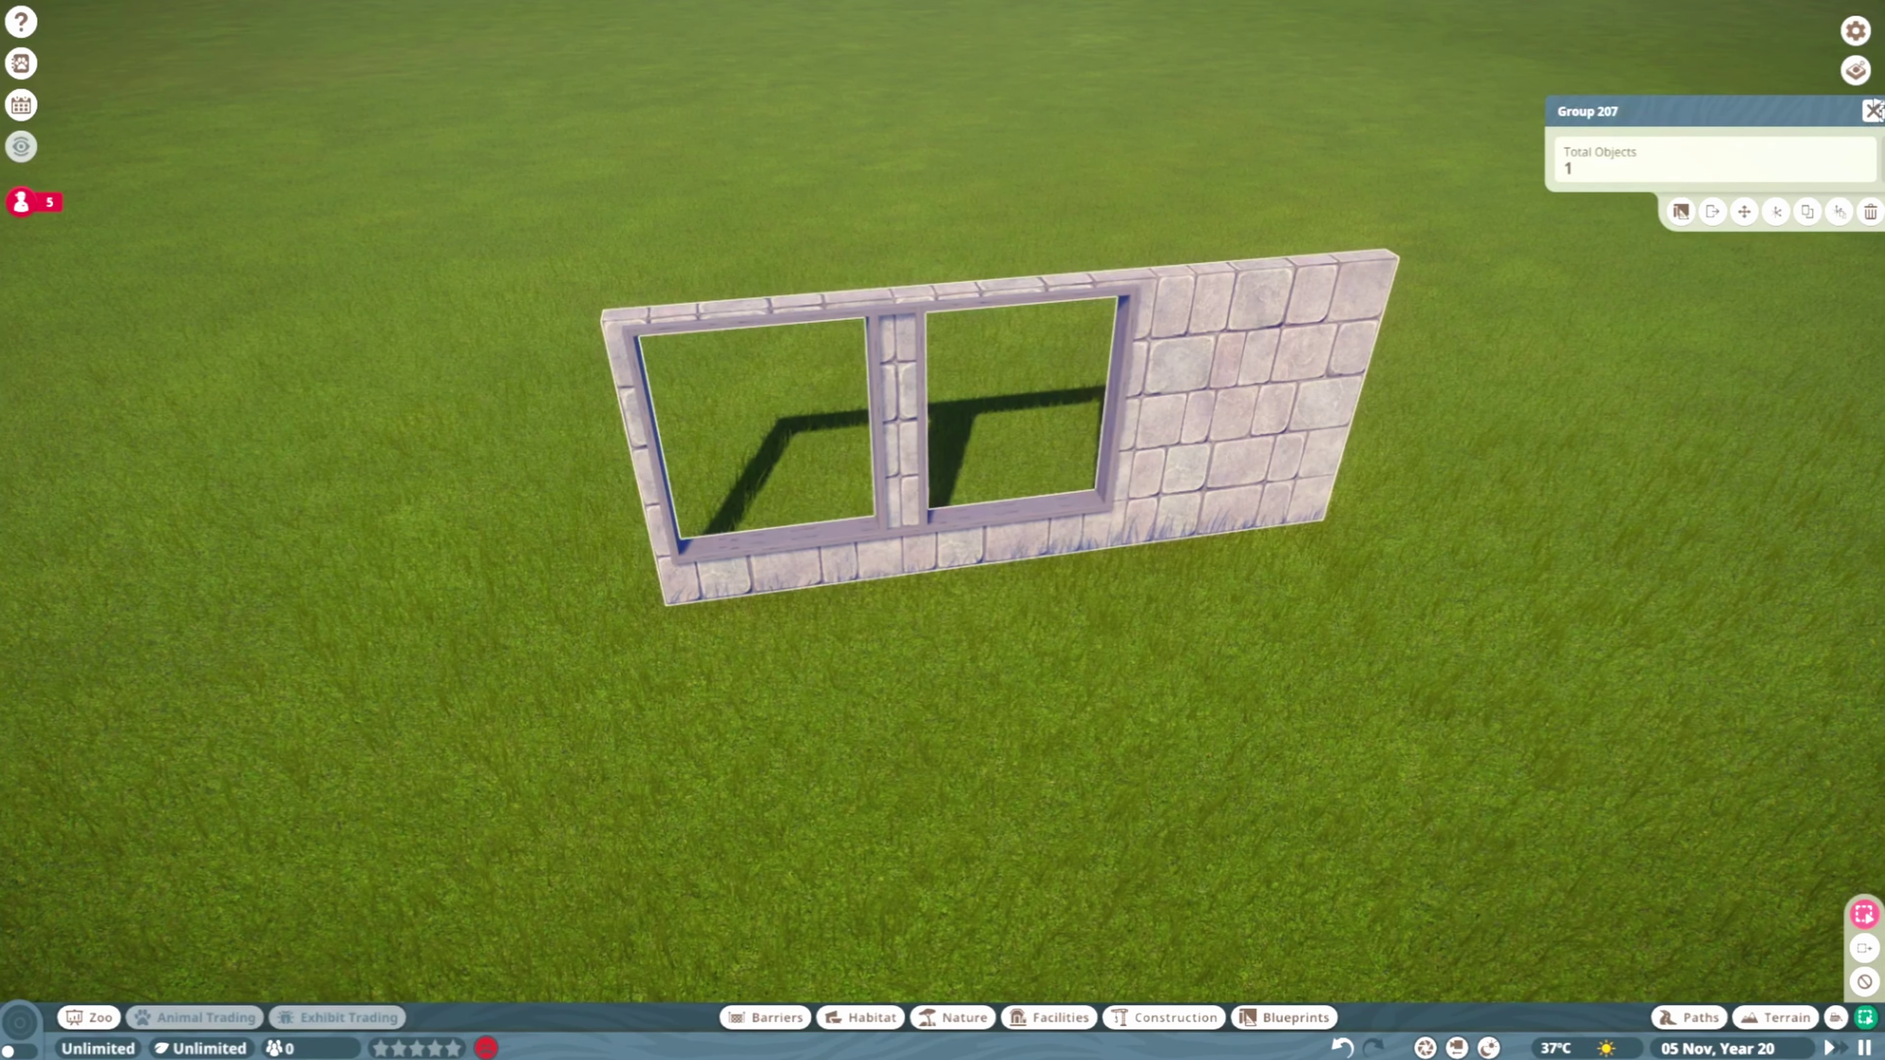
left_click(1365, 646)
scroll(1369, 631, "up", 3)
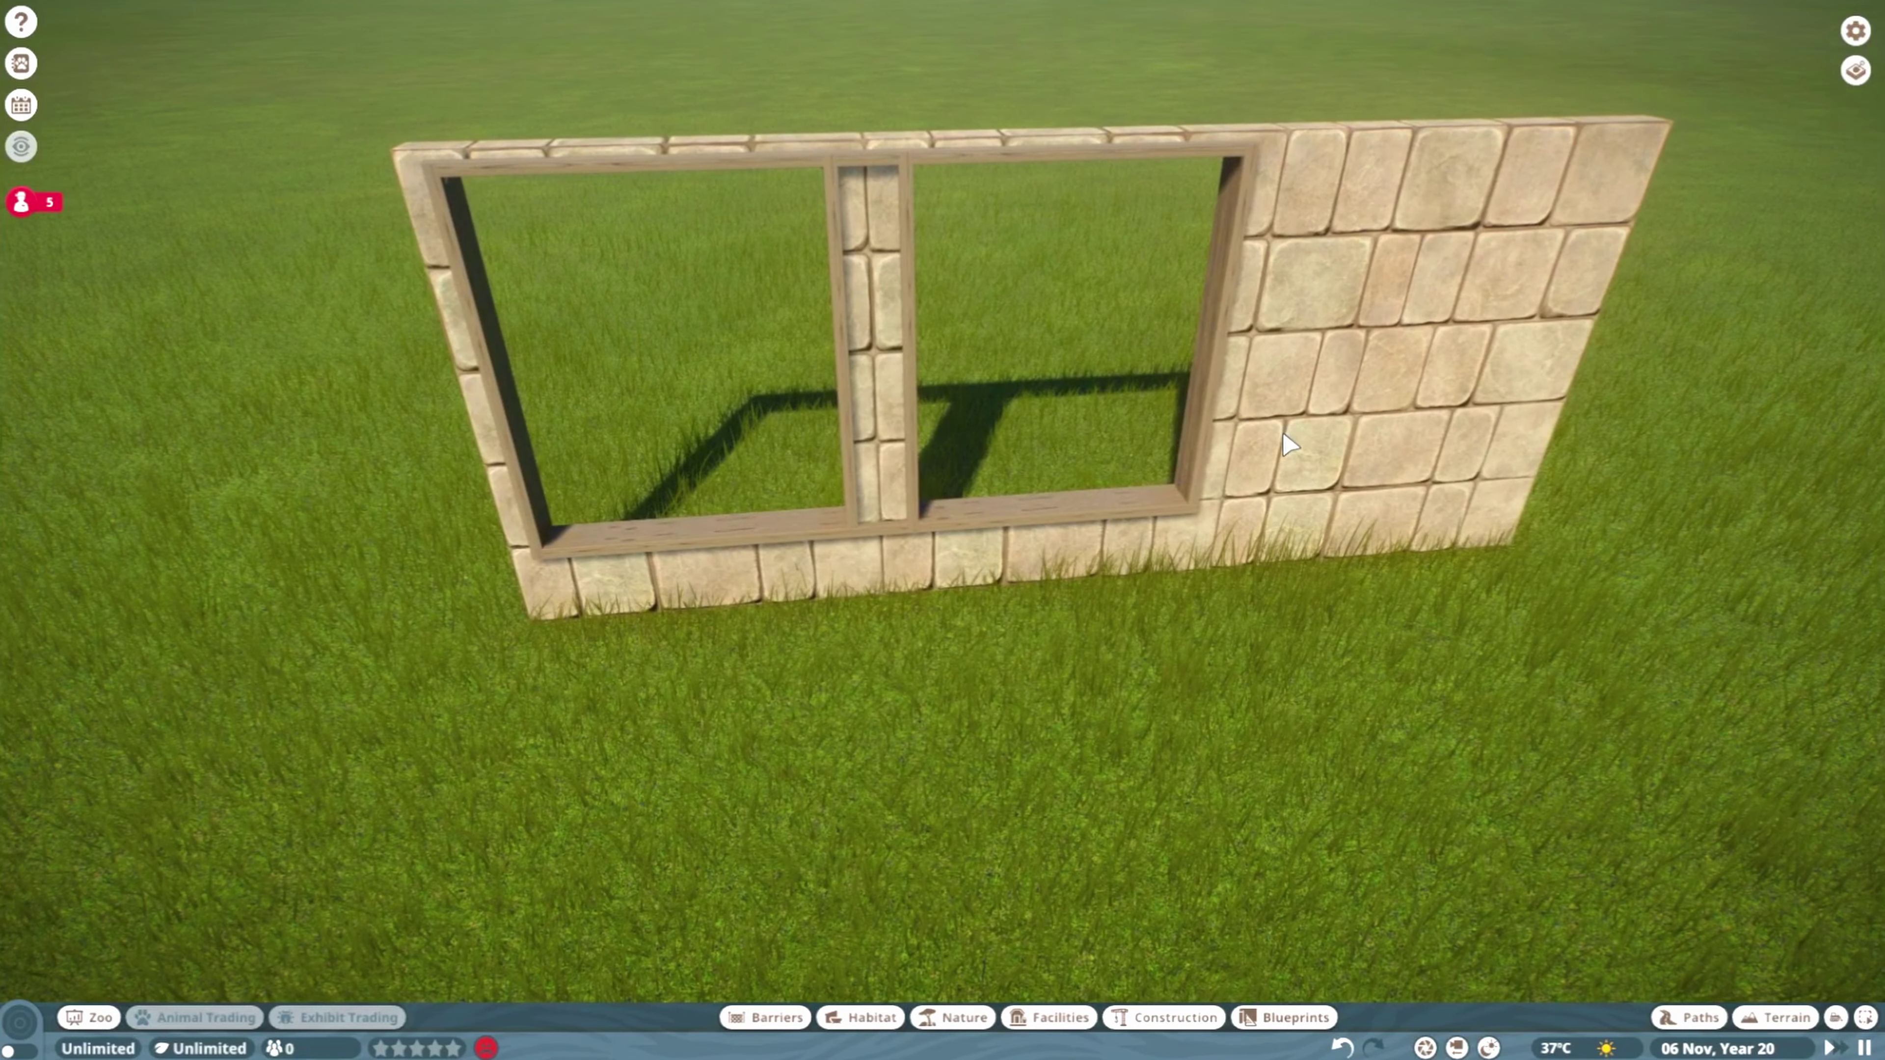
left_click(1272, 506)
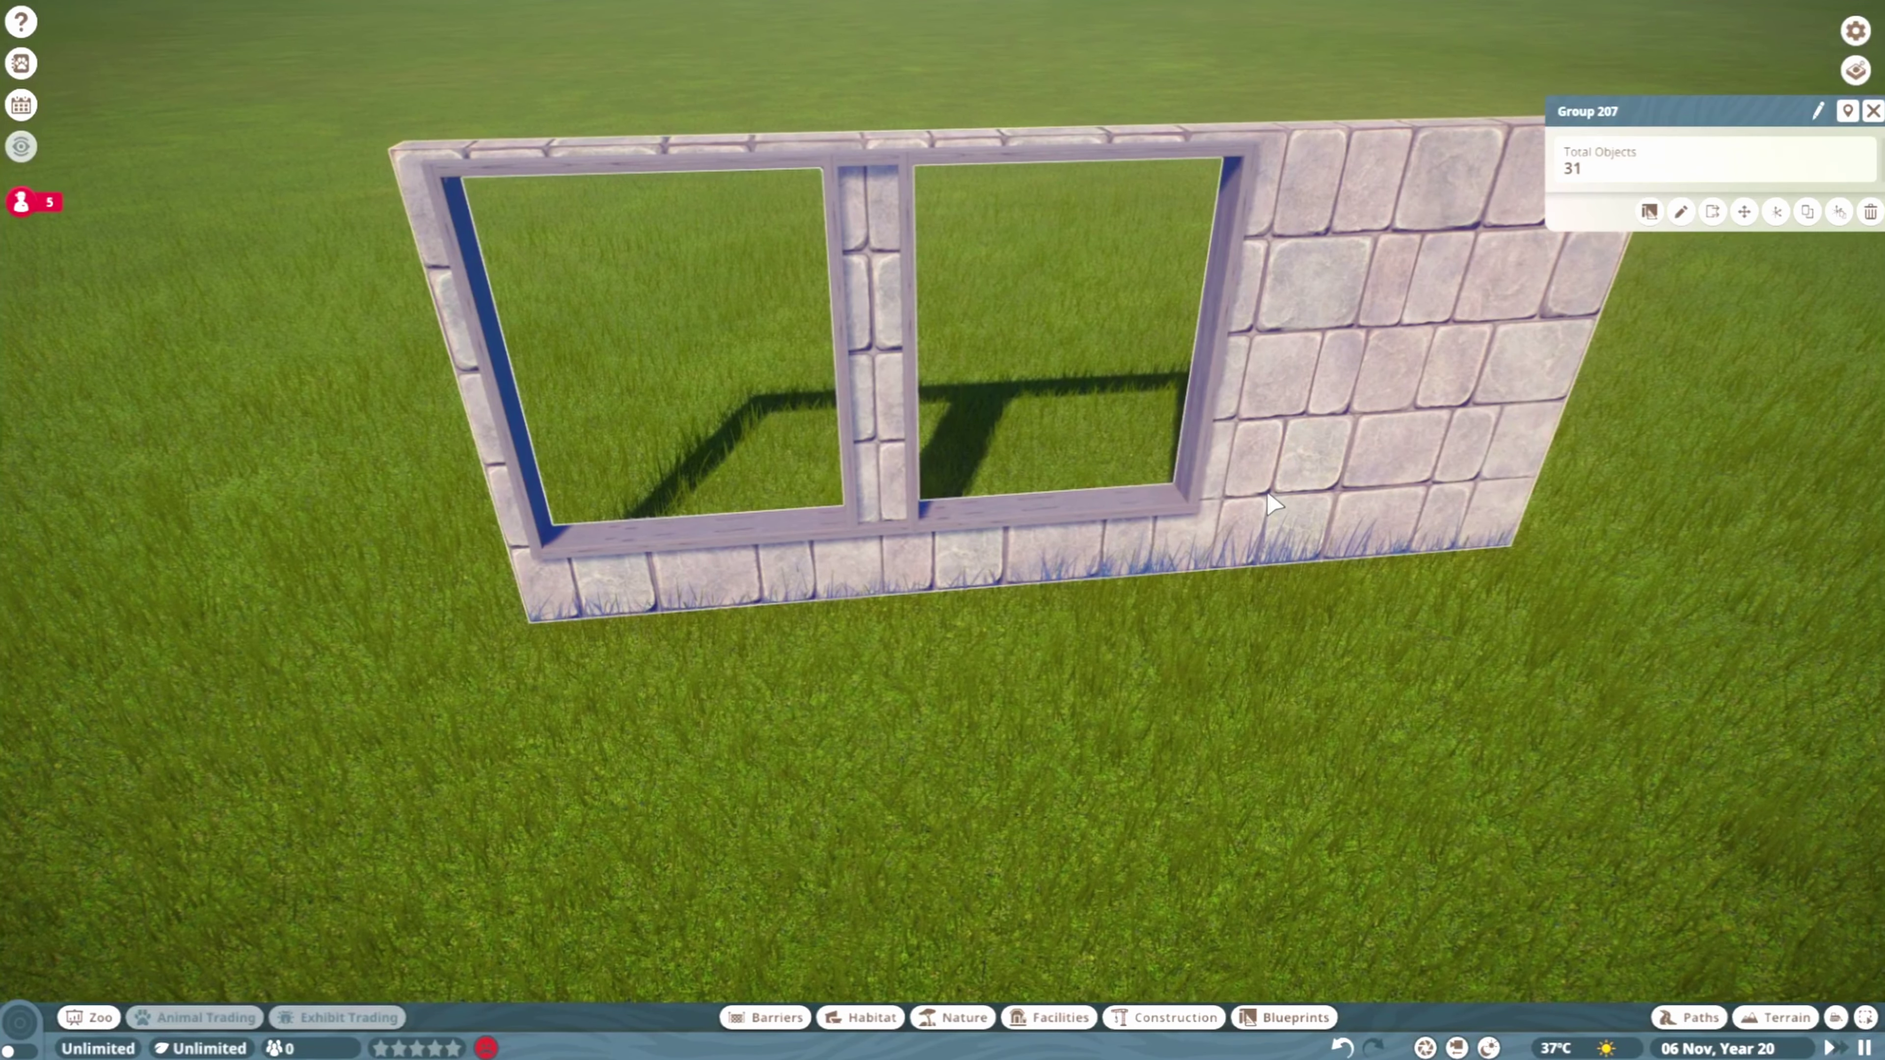
right_click(1284, 454)
scroll(1187, 483, "up", 2)
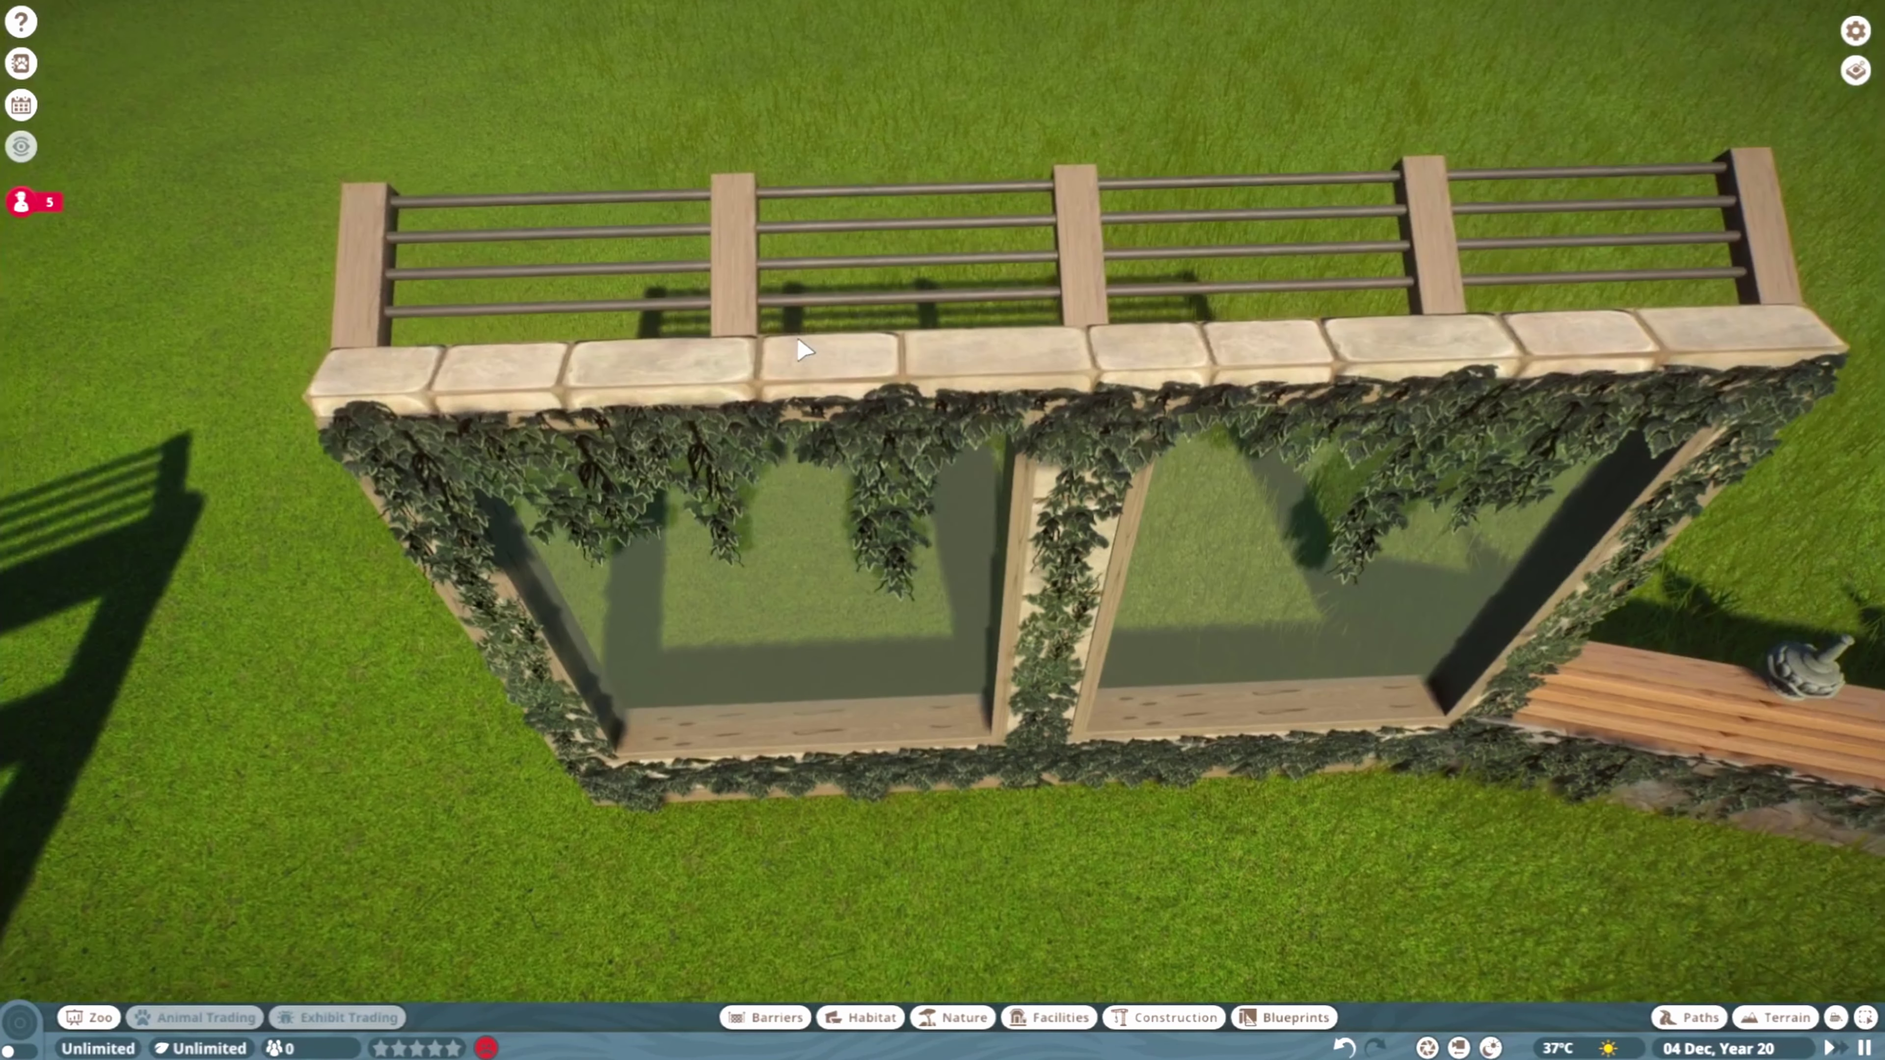
Select the ivy glass wall's group to inspect it, then deselect it
scroll(878, 659, "up", 3)
left_click(878, 658)
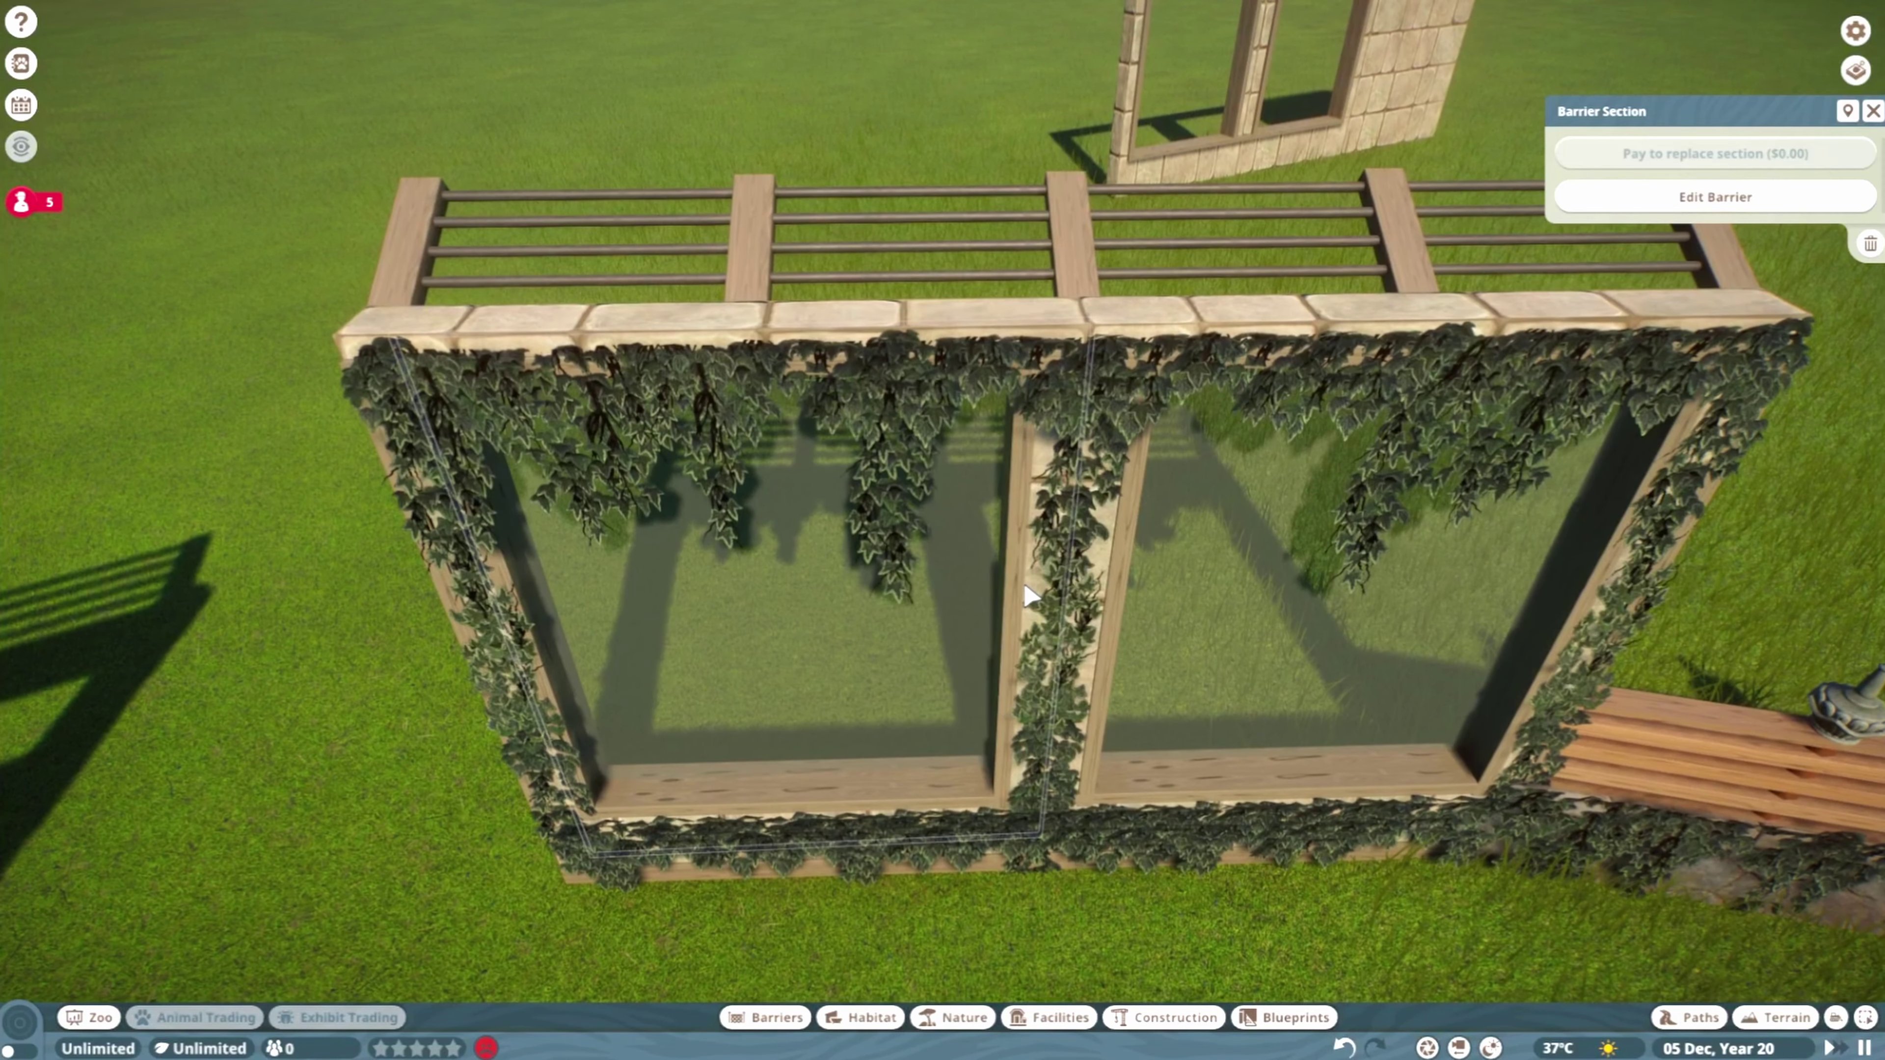
left_click(1105, 591)
key("Escape")
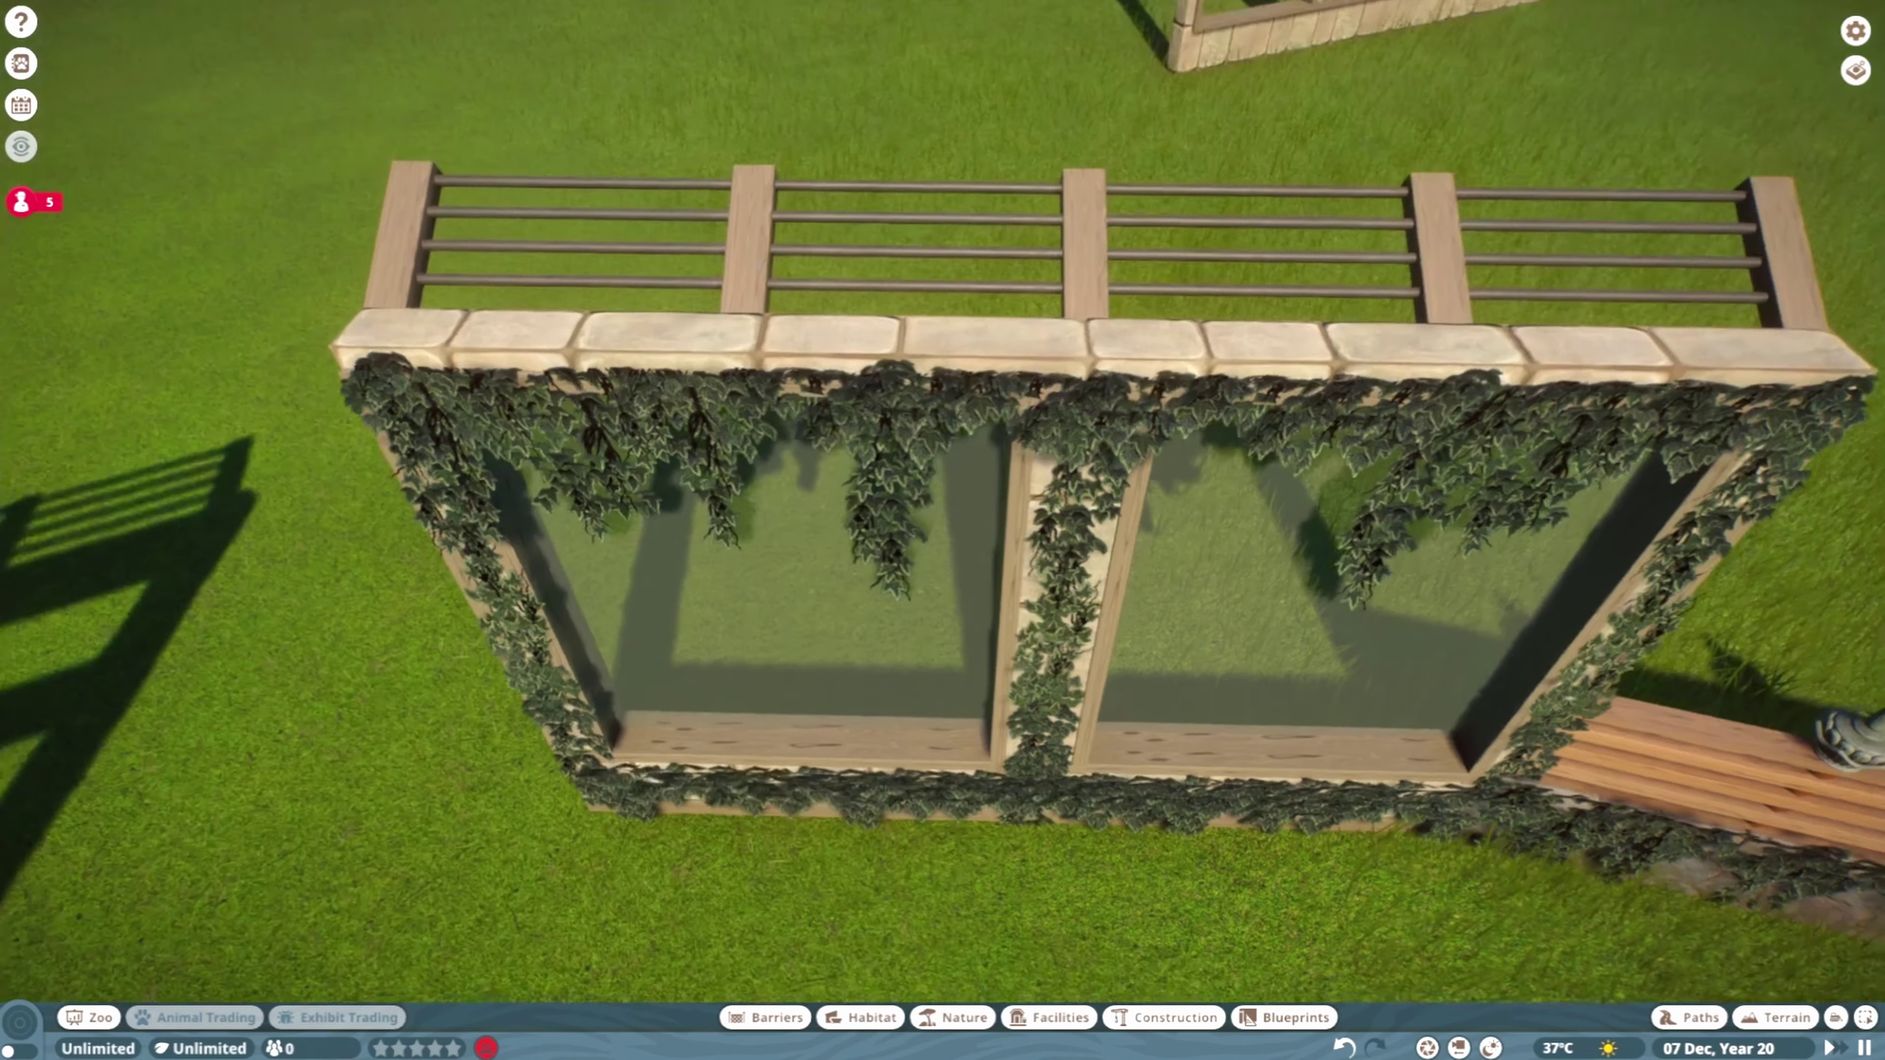
Edit Group 118 and recolour the pale slat cladding post to dark grey
key("q")
left_click(703, 274)
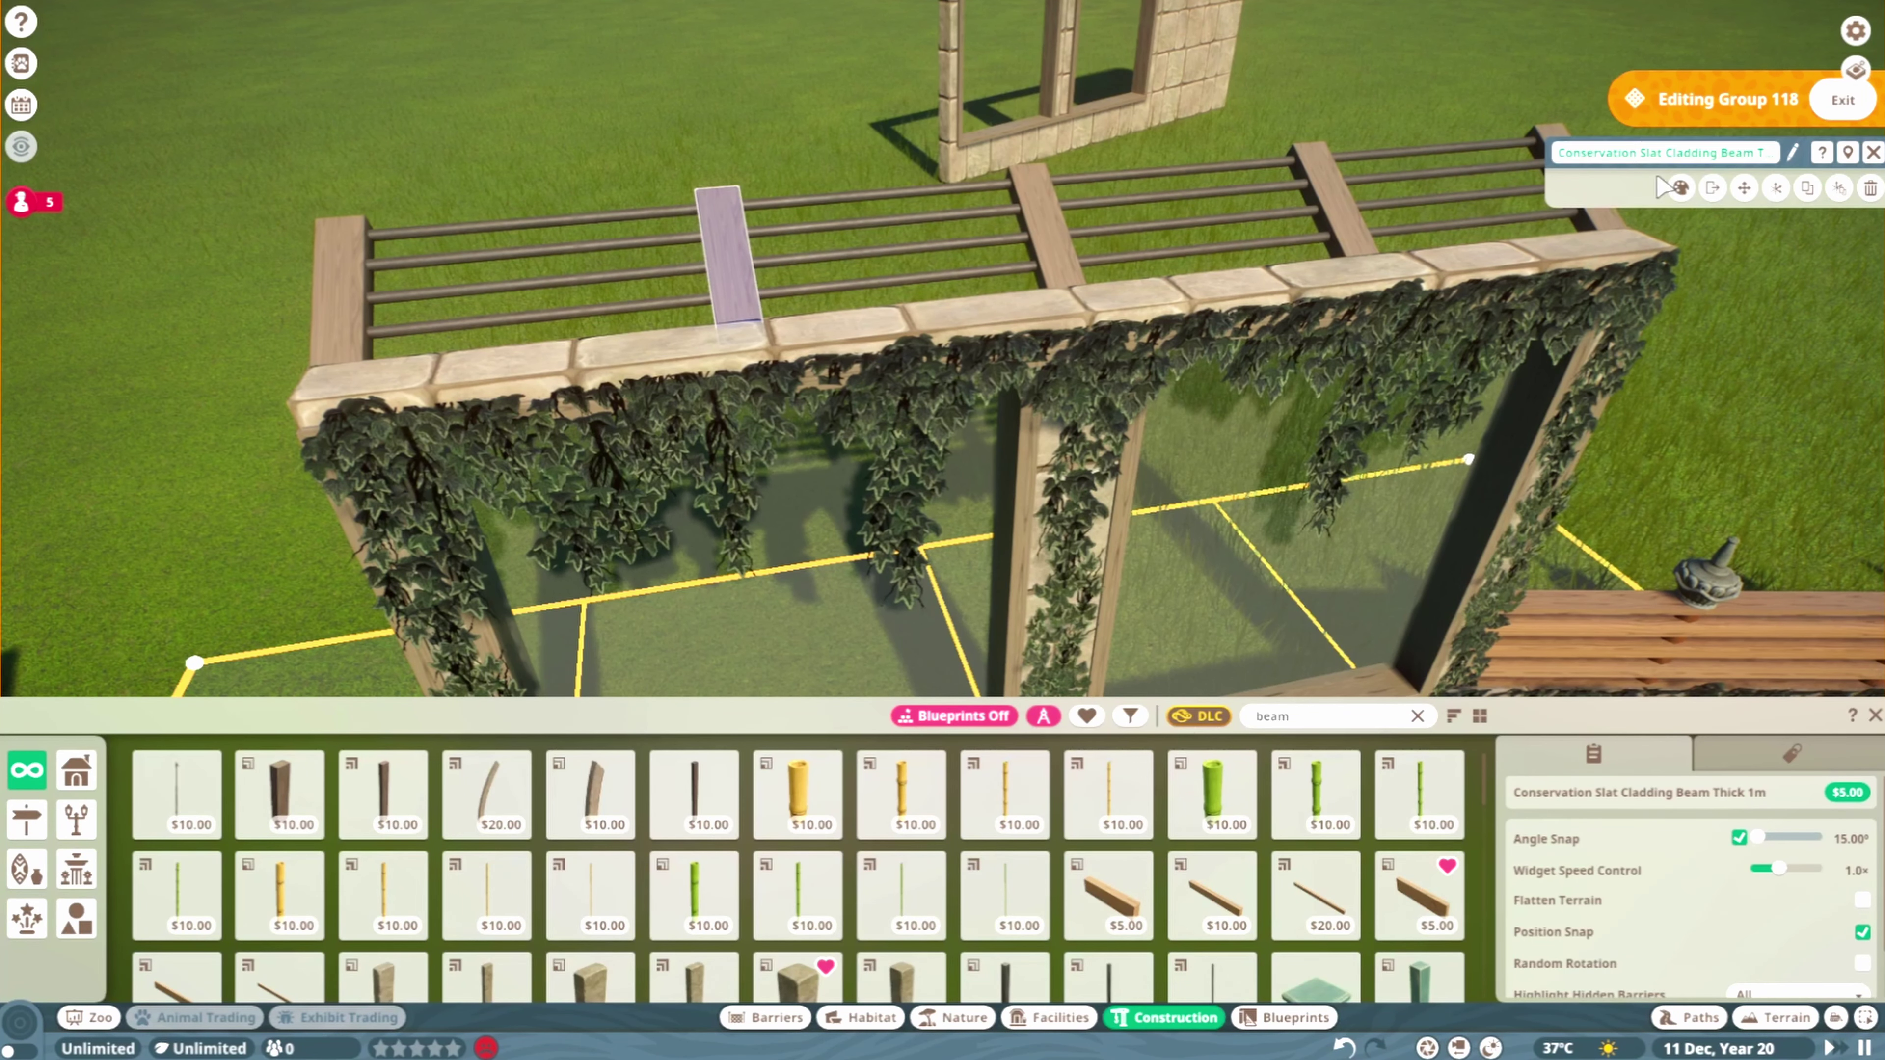
left_click(1763, 156)
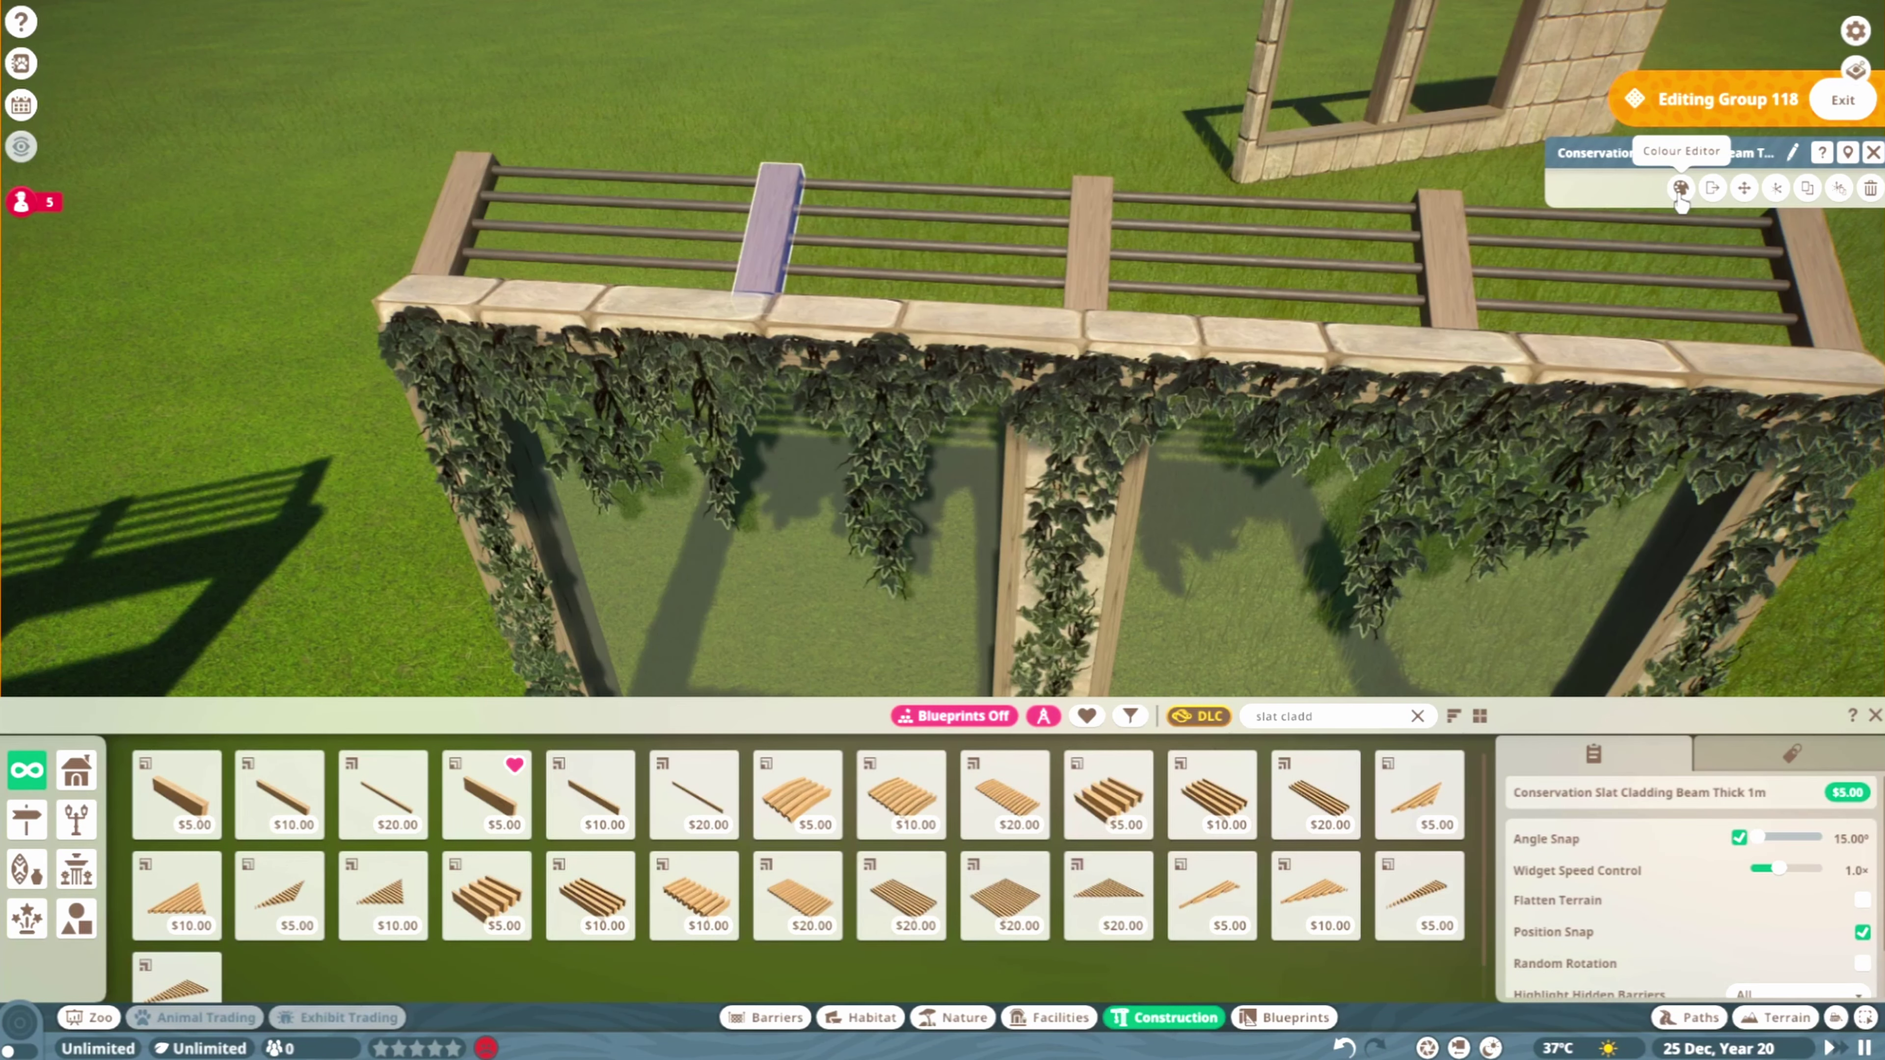
left_click(1681, 190)
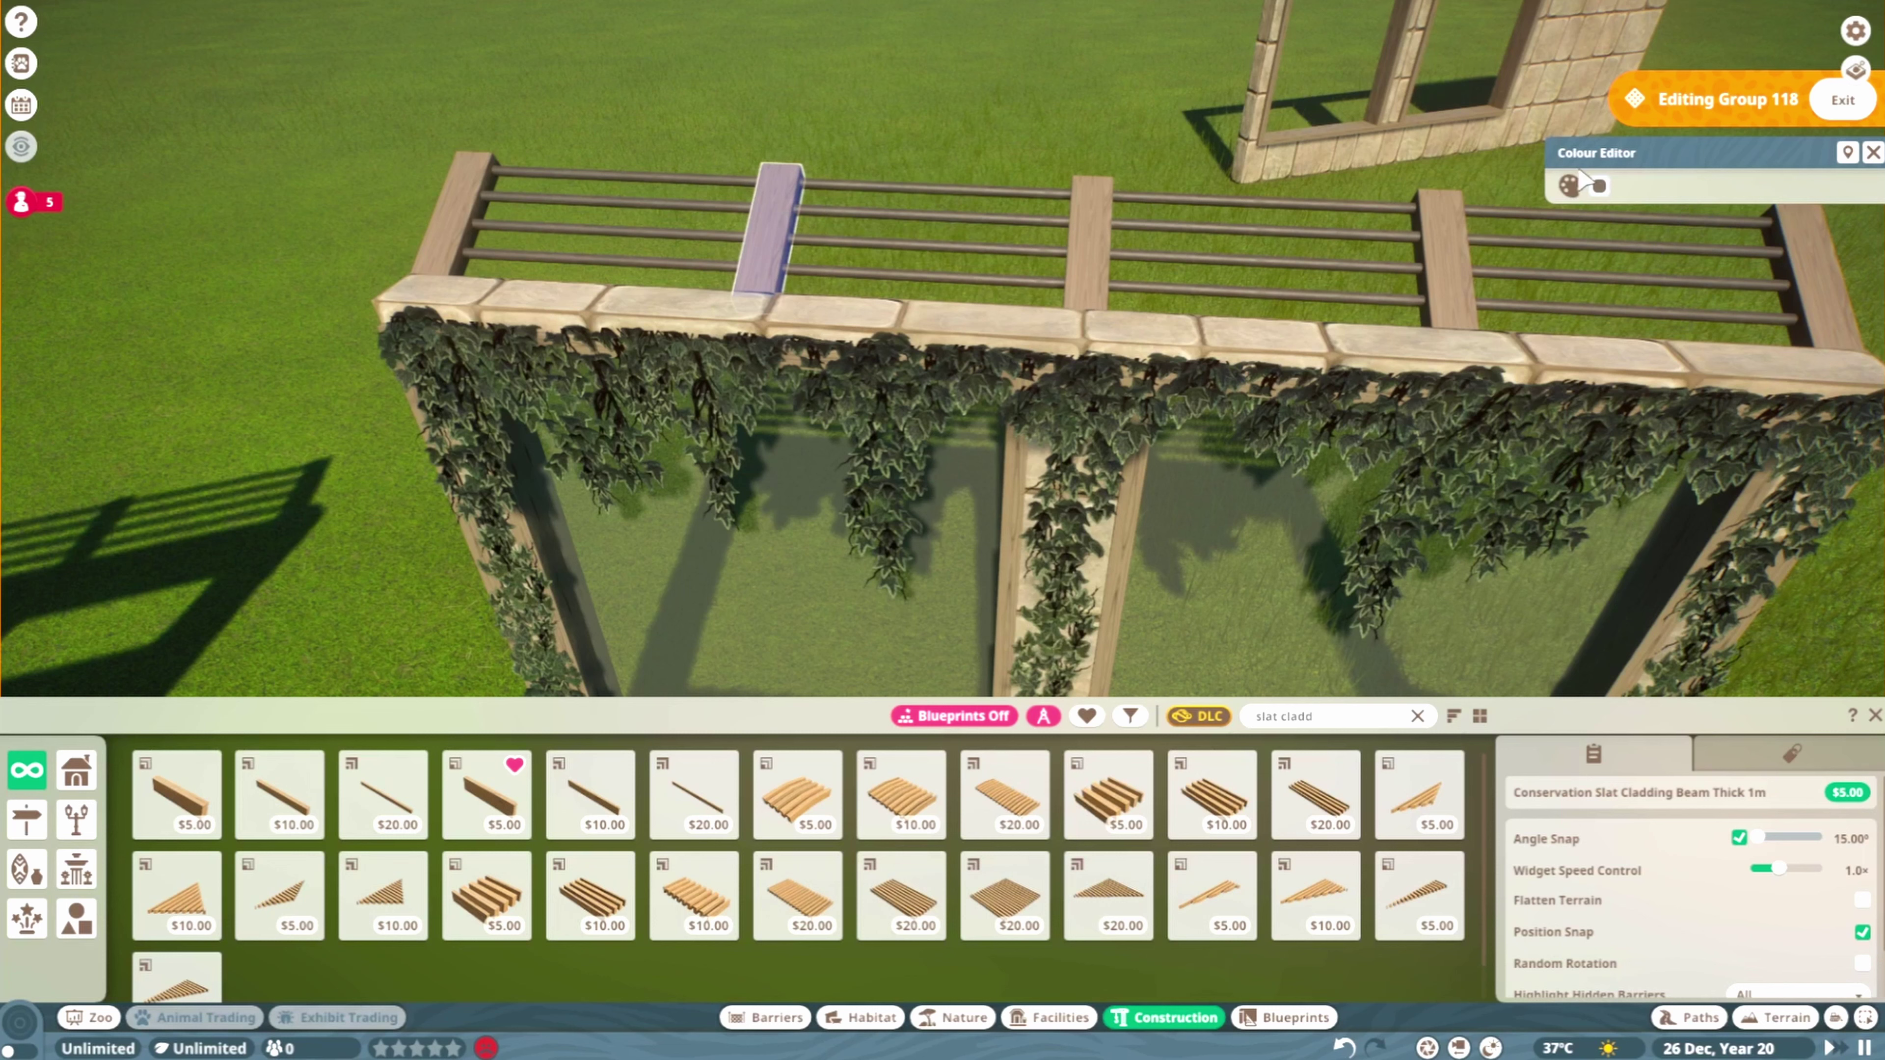
left_click(1599, 185)
left_click(1568, 377)
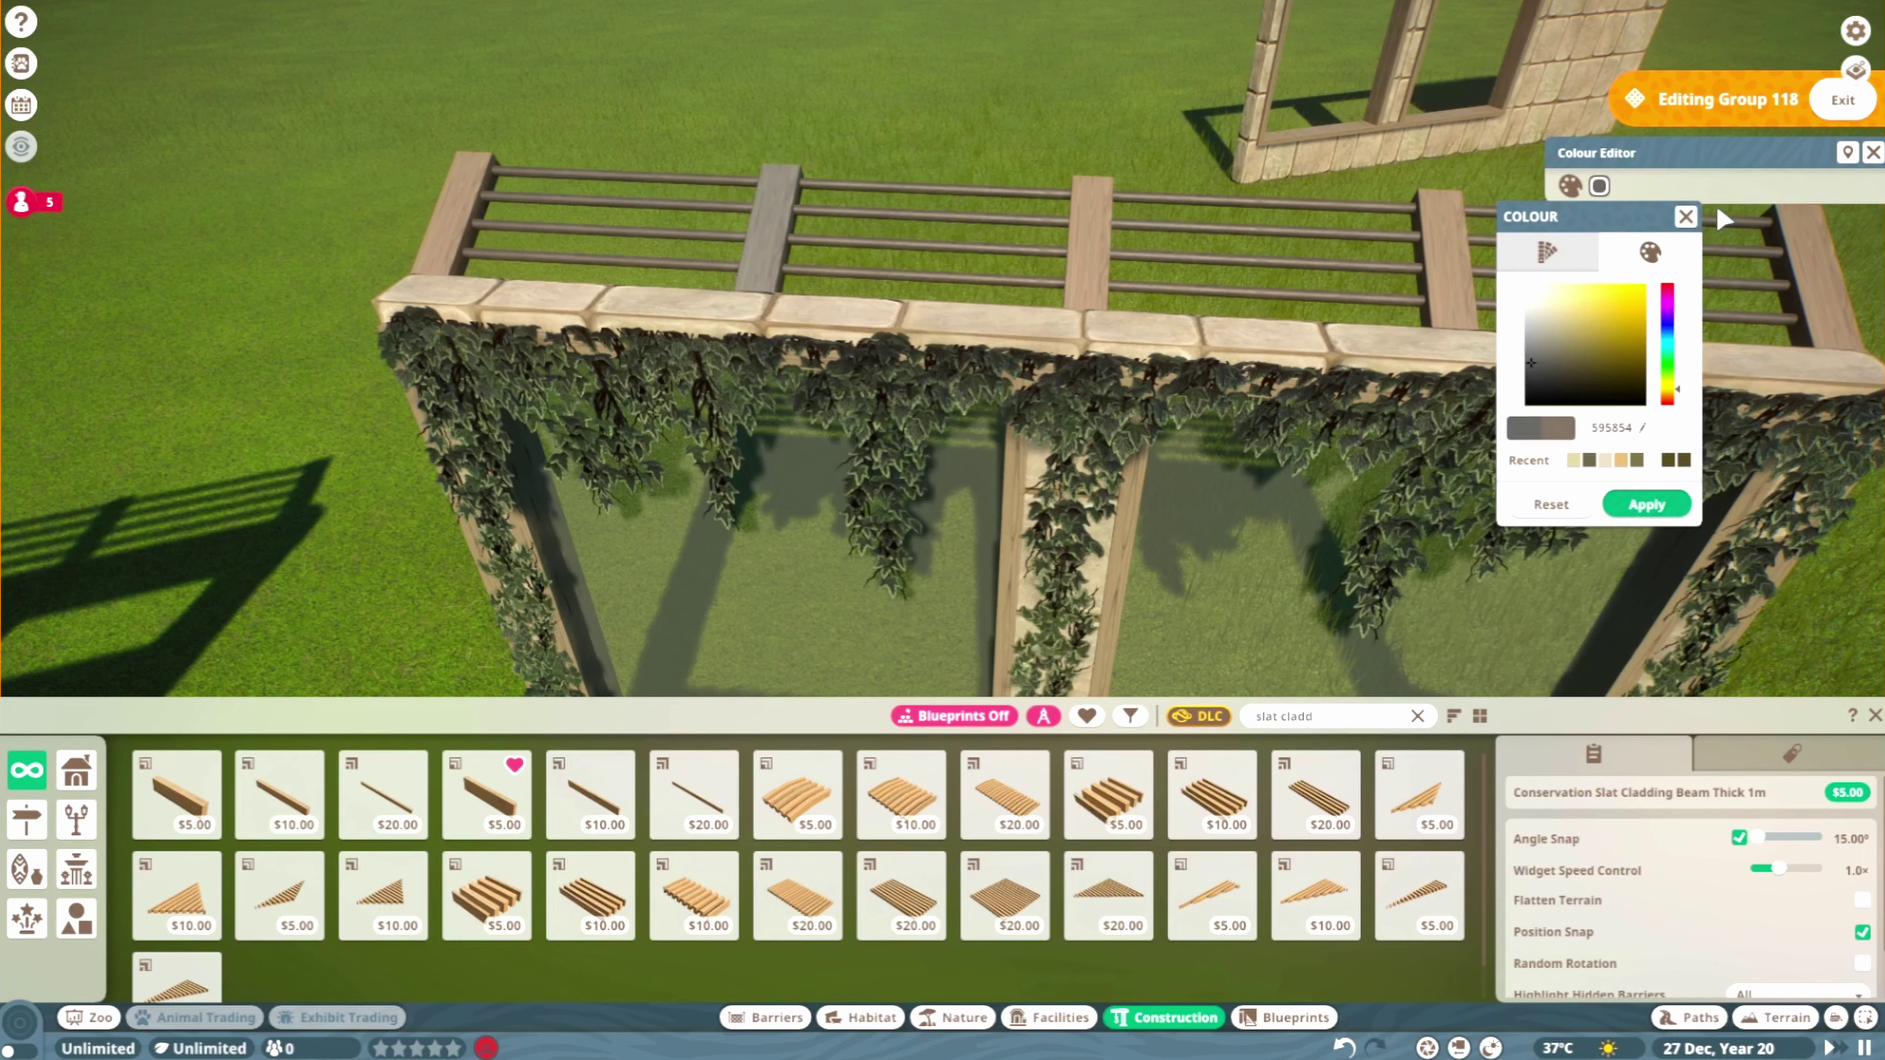
left_click(1685, 217)
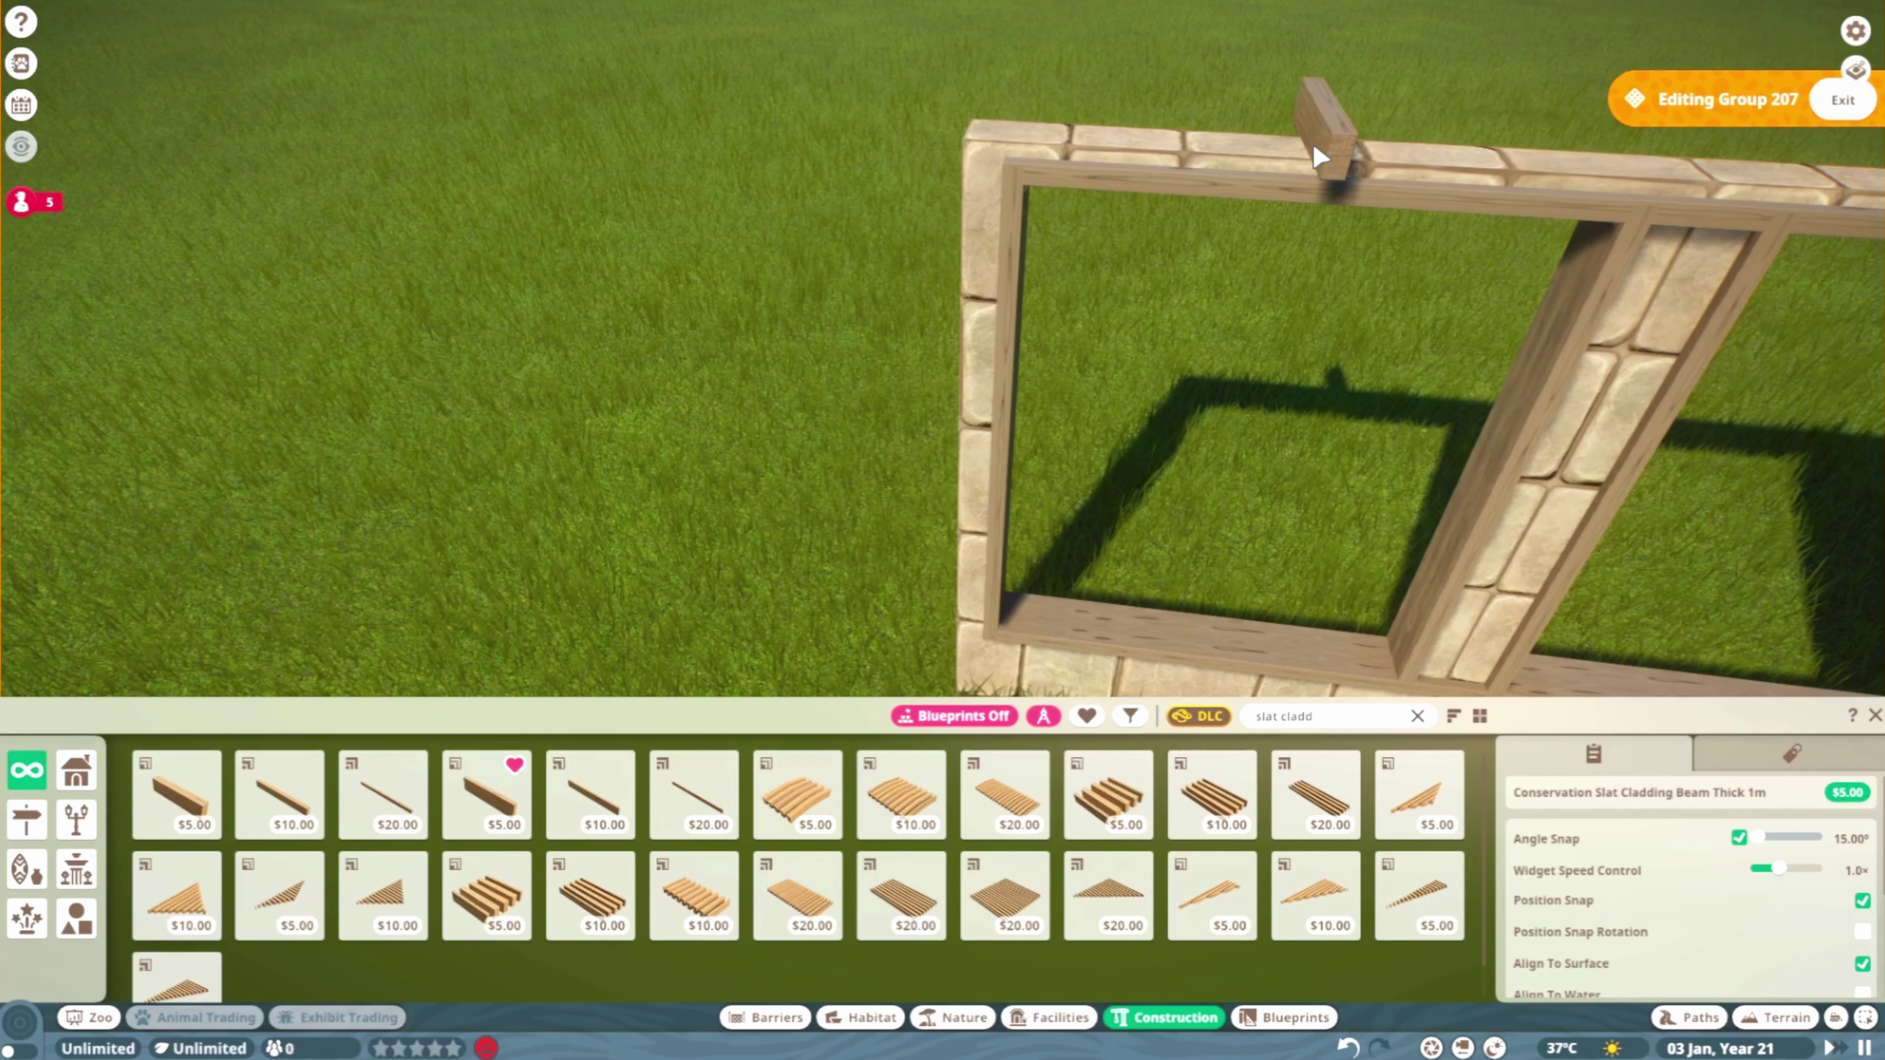
Adjust the slat post on the wall top and lay a Round Painted Thin 4m beam along it
left_click(1317, 156)
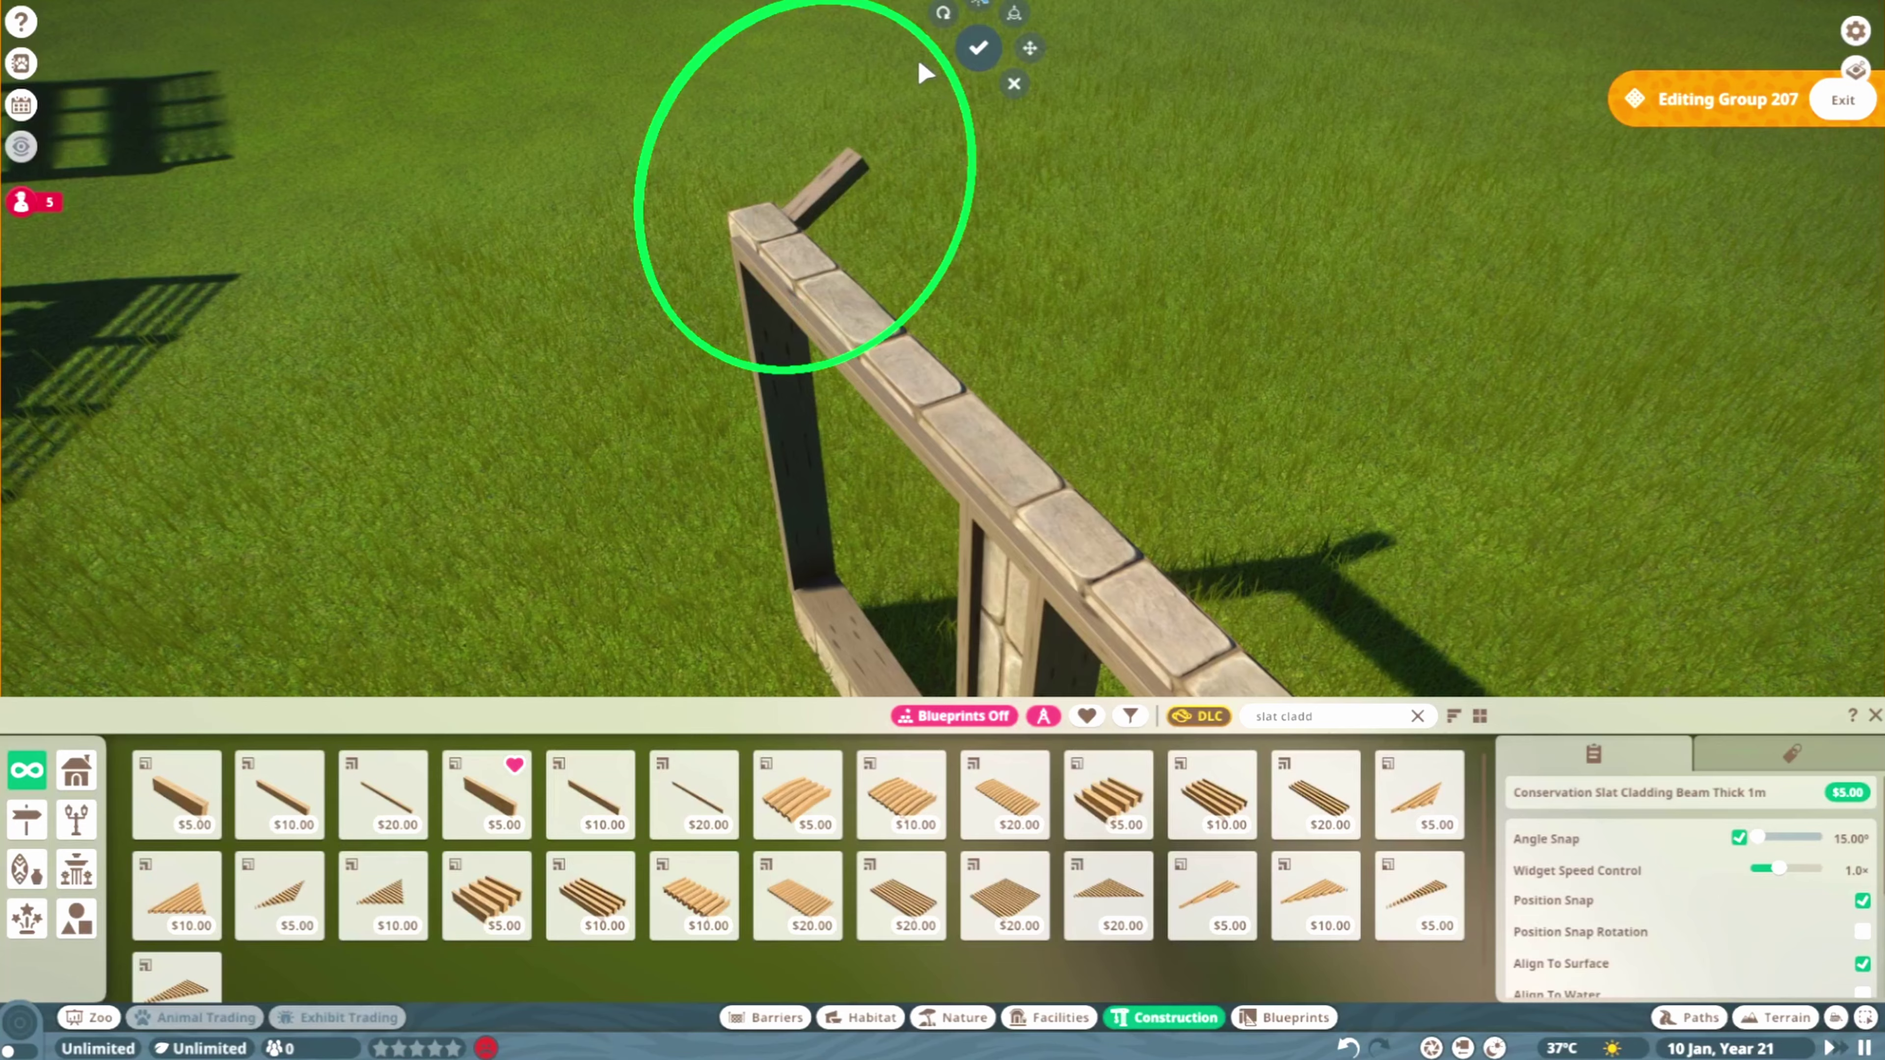
key("z")
key("Tab")
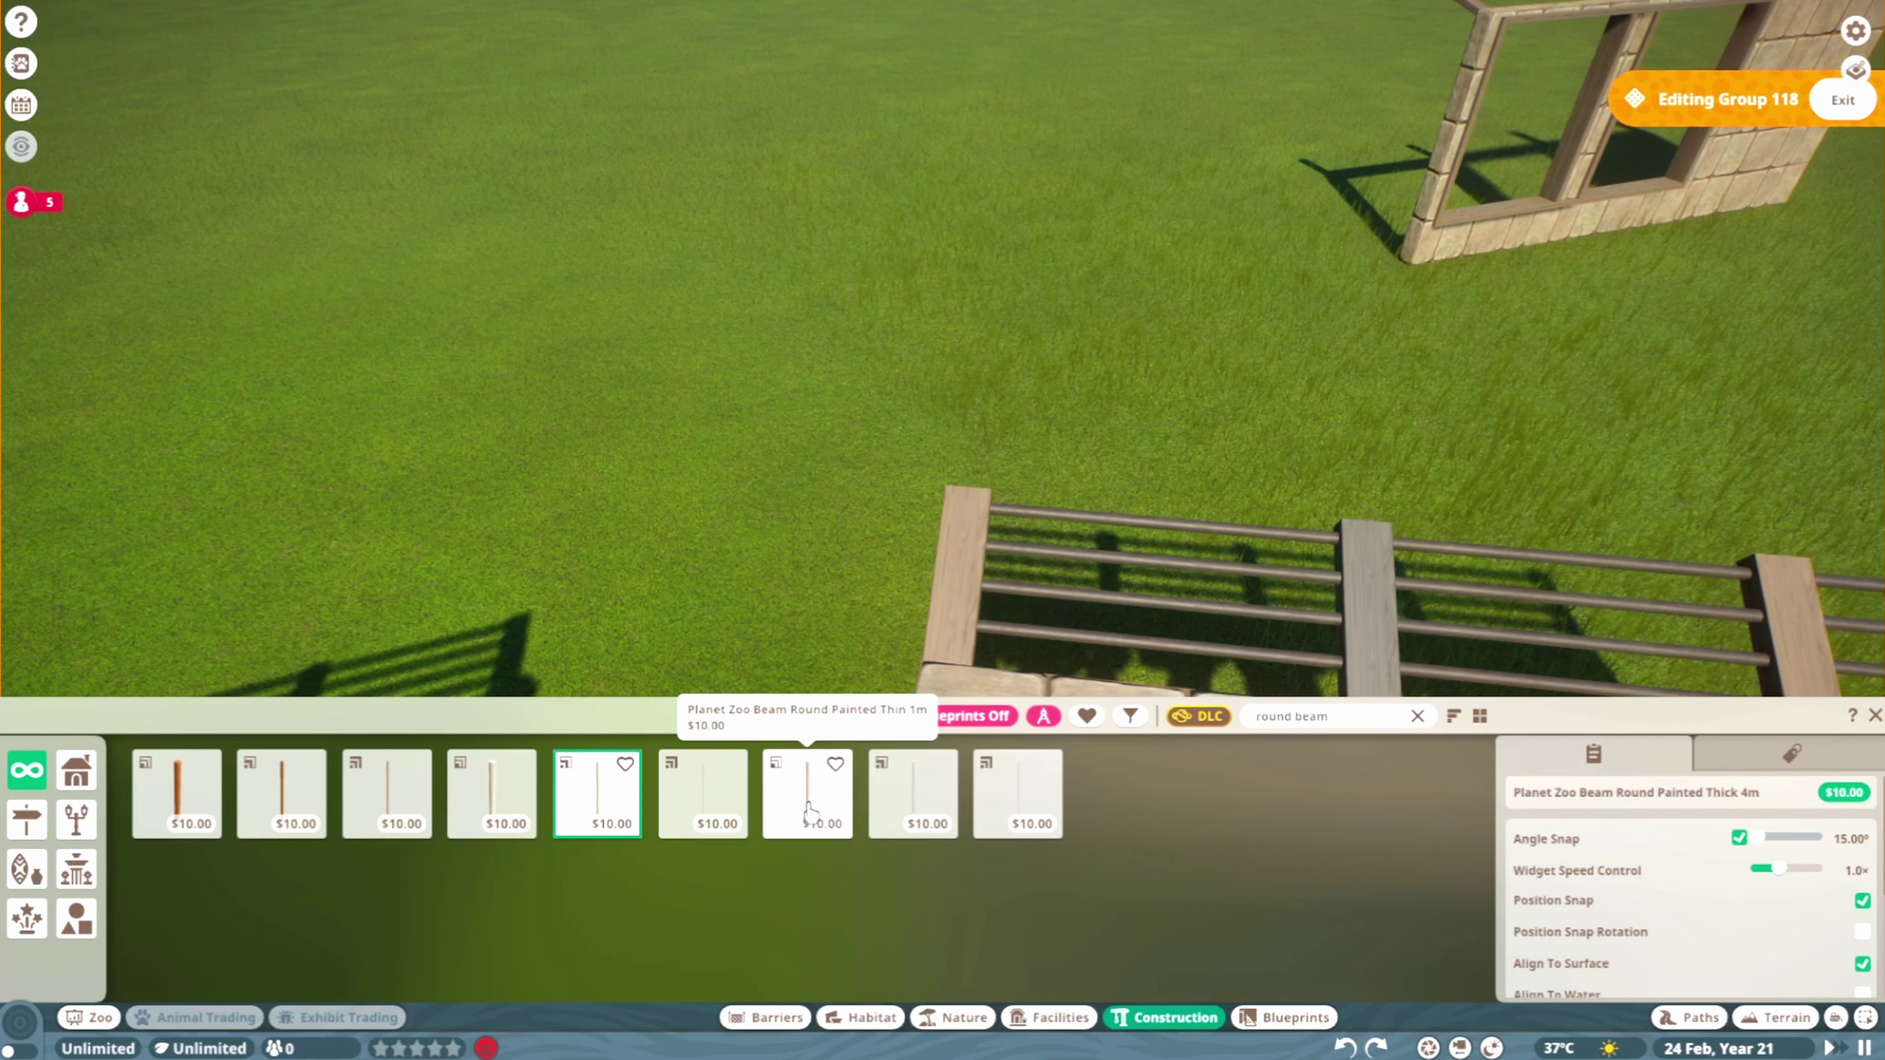
left_click(913, 793)
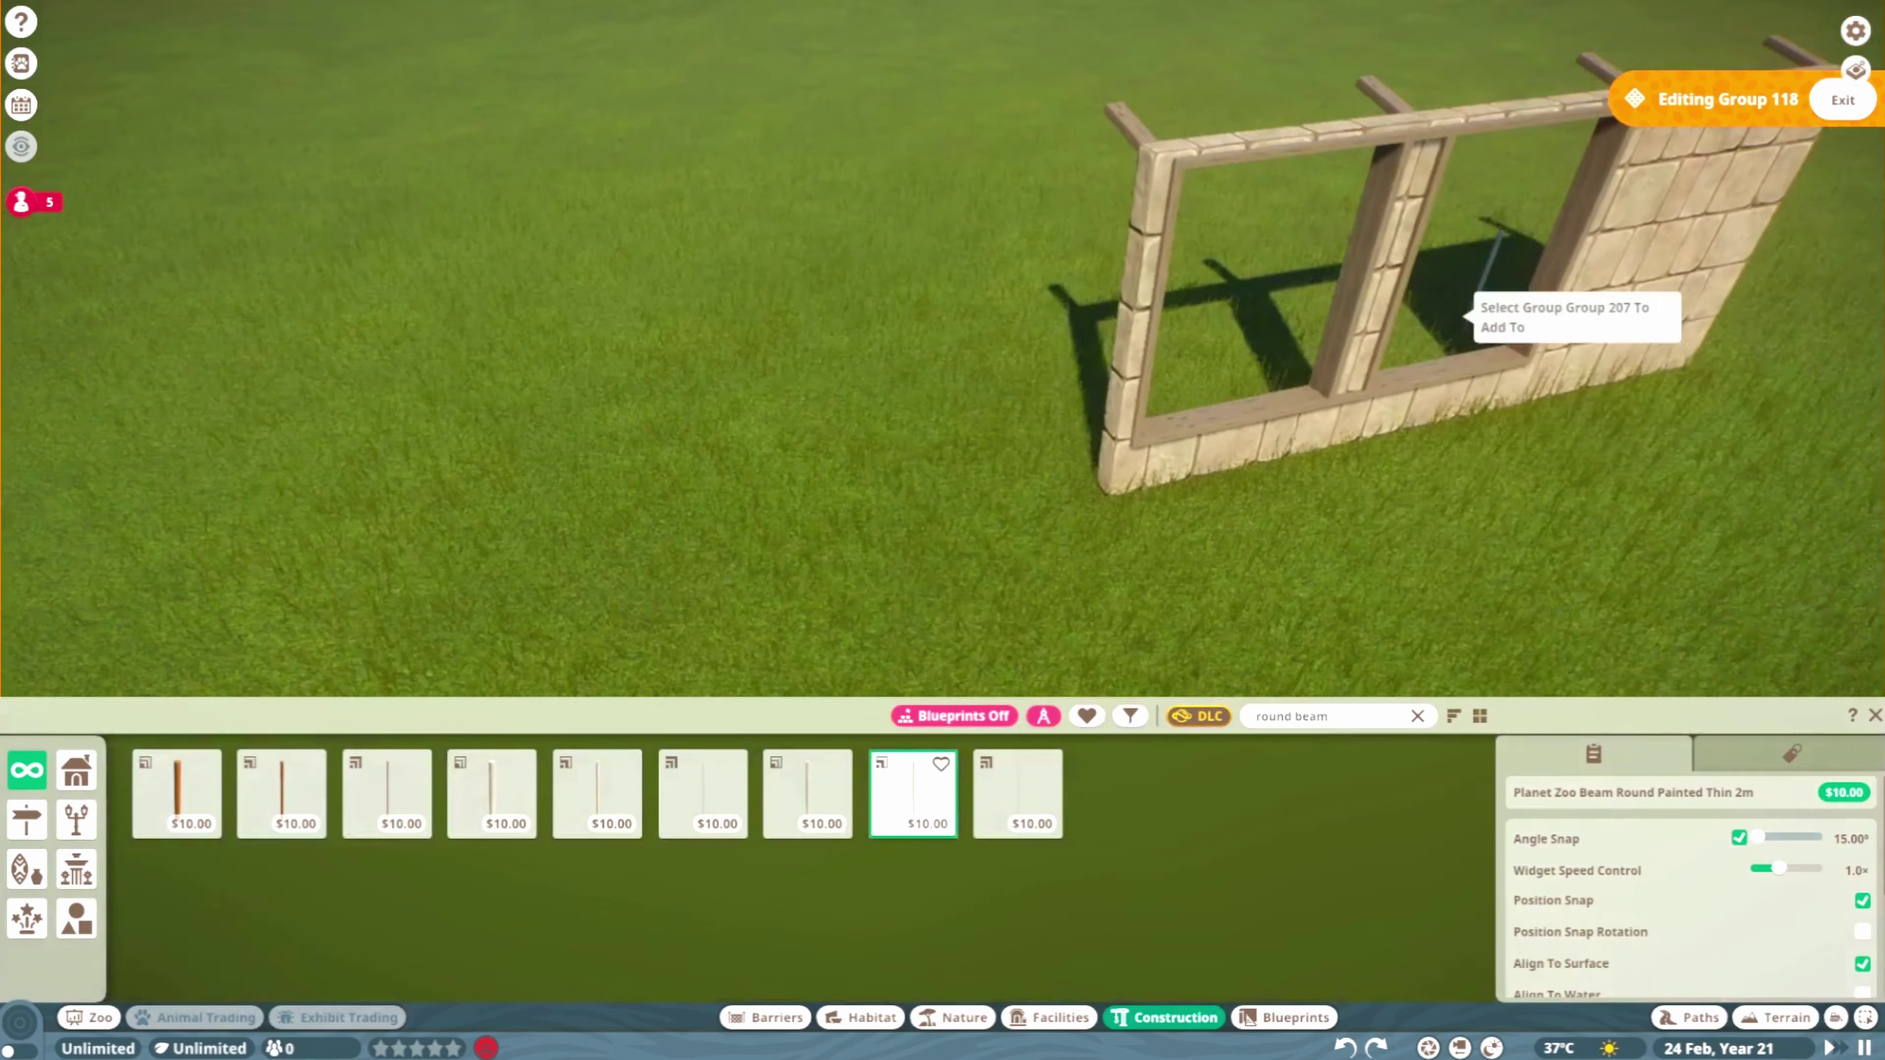
left_click(1018, 793)
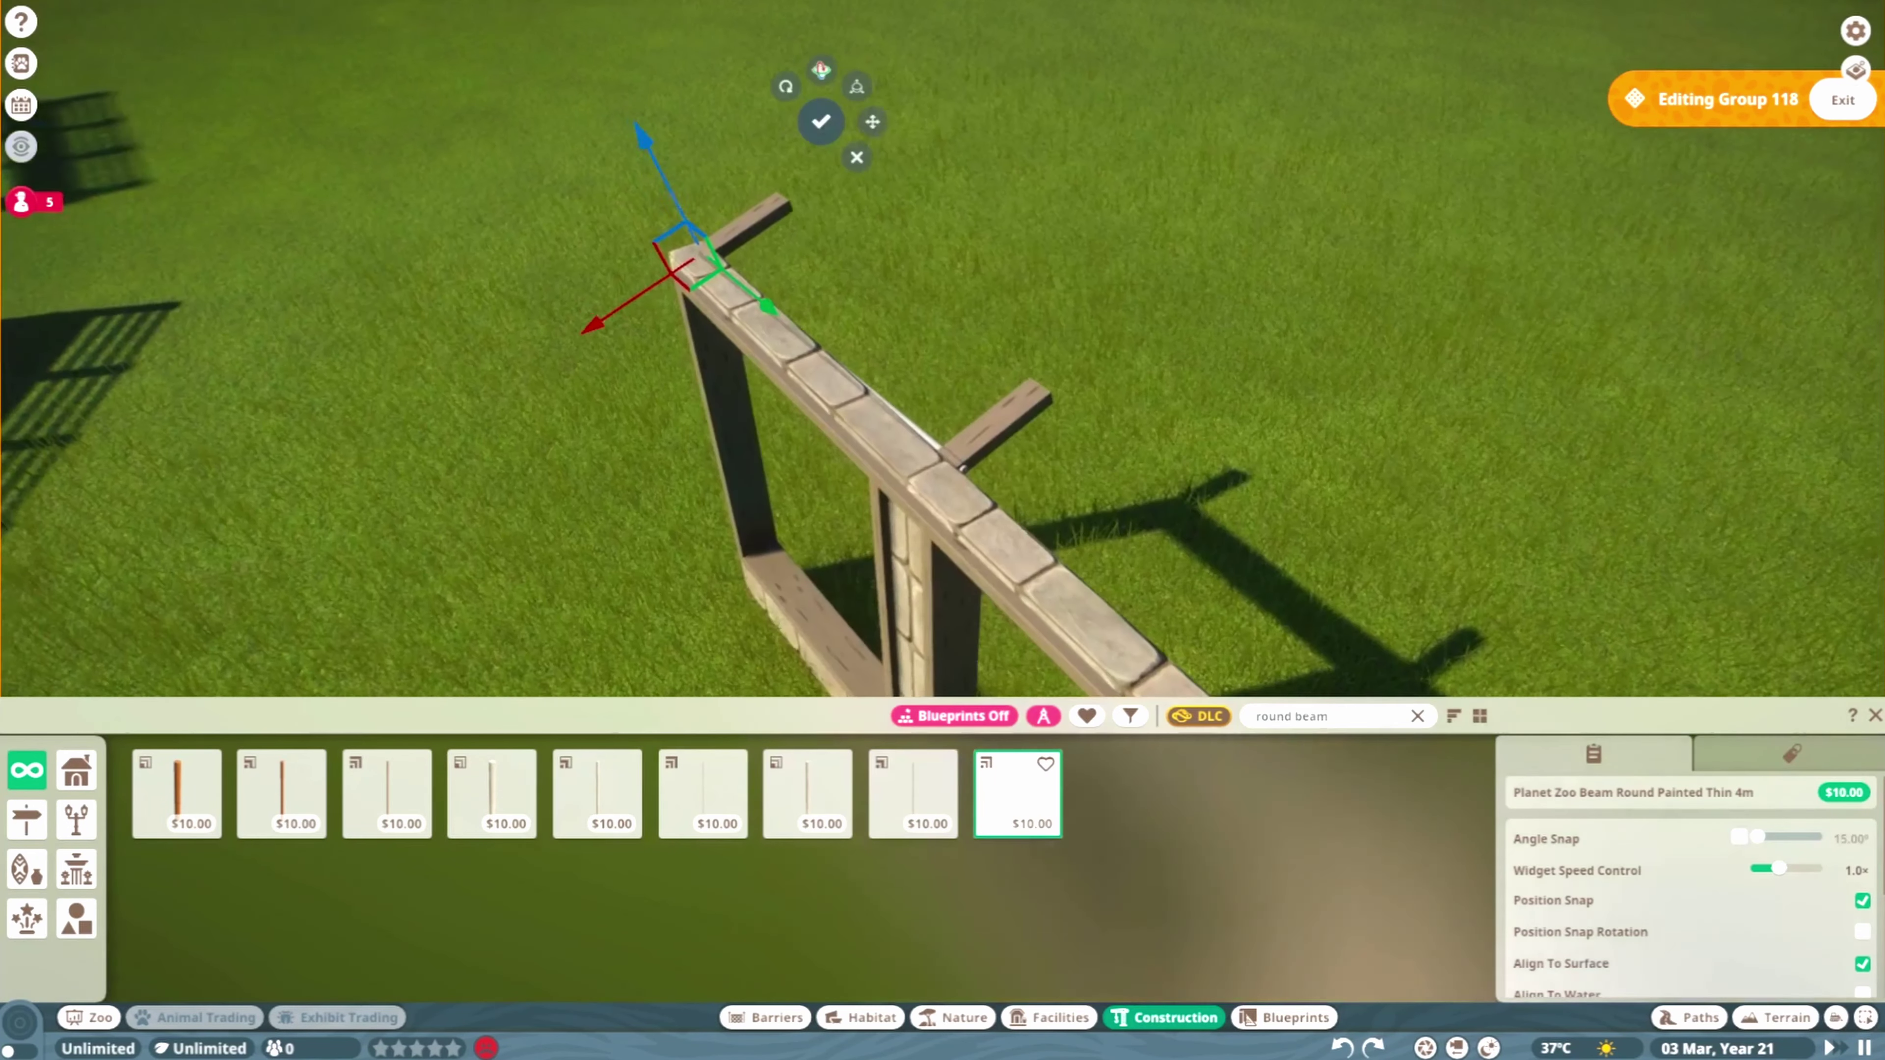
key("Tab")
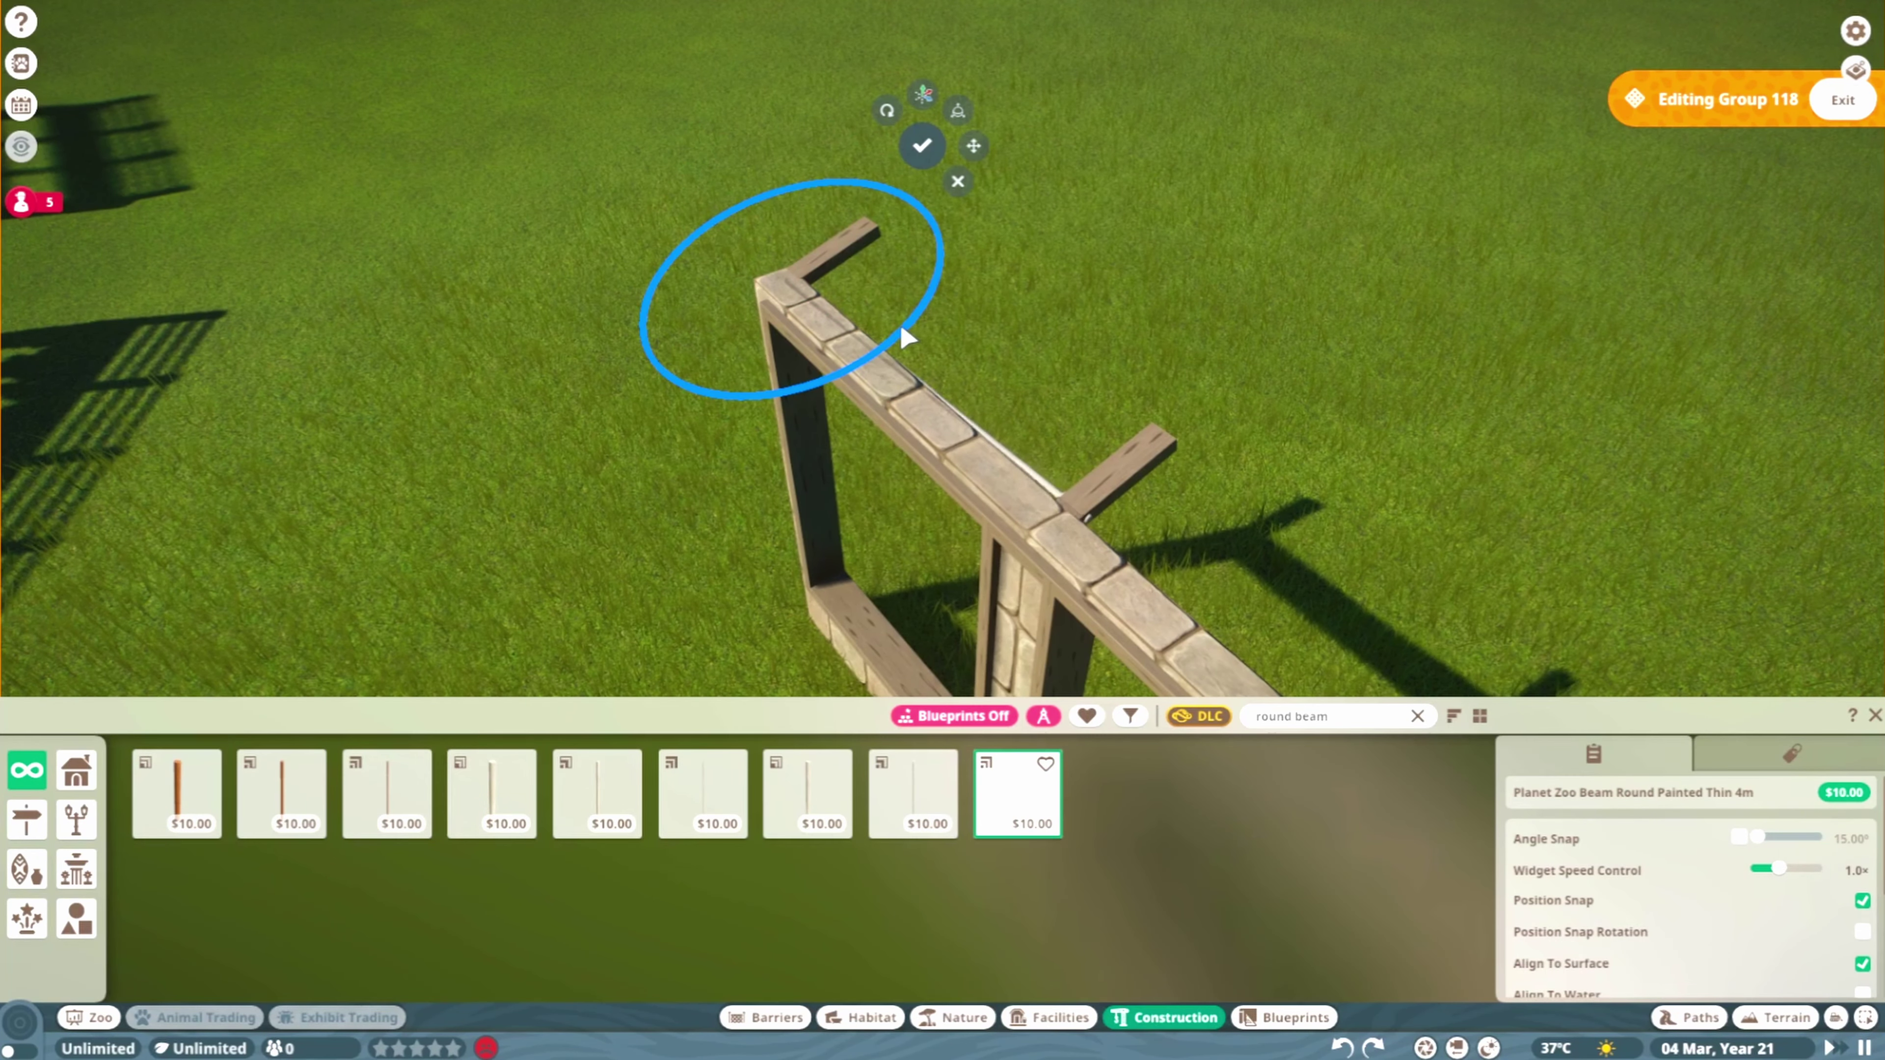
mouse_move(916, 343)
left_mouse_down()
mouse_move(755, 215)
mouse_move(909, 336)
left_mouse_up()
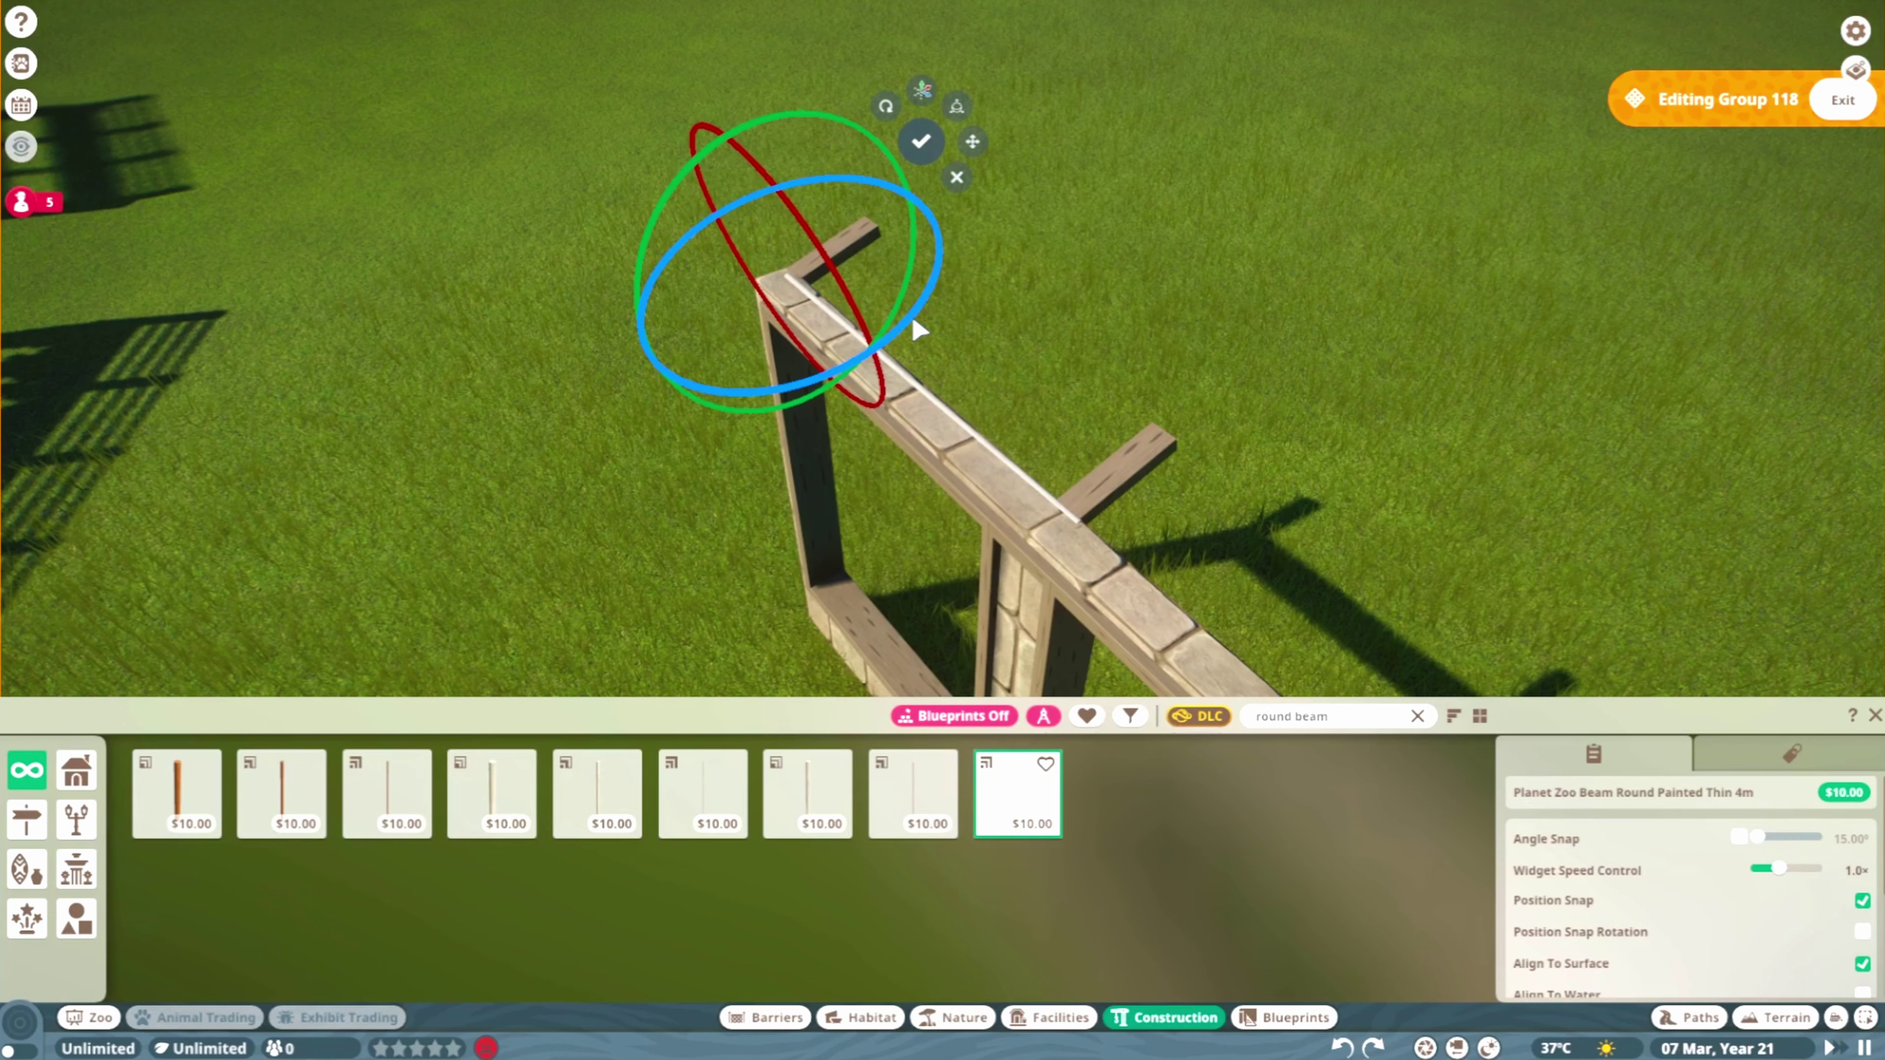
Add five parallel rails, duplicate them further along the wall, and colour them a recent dark grey
key("Tab")
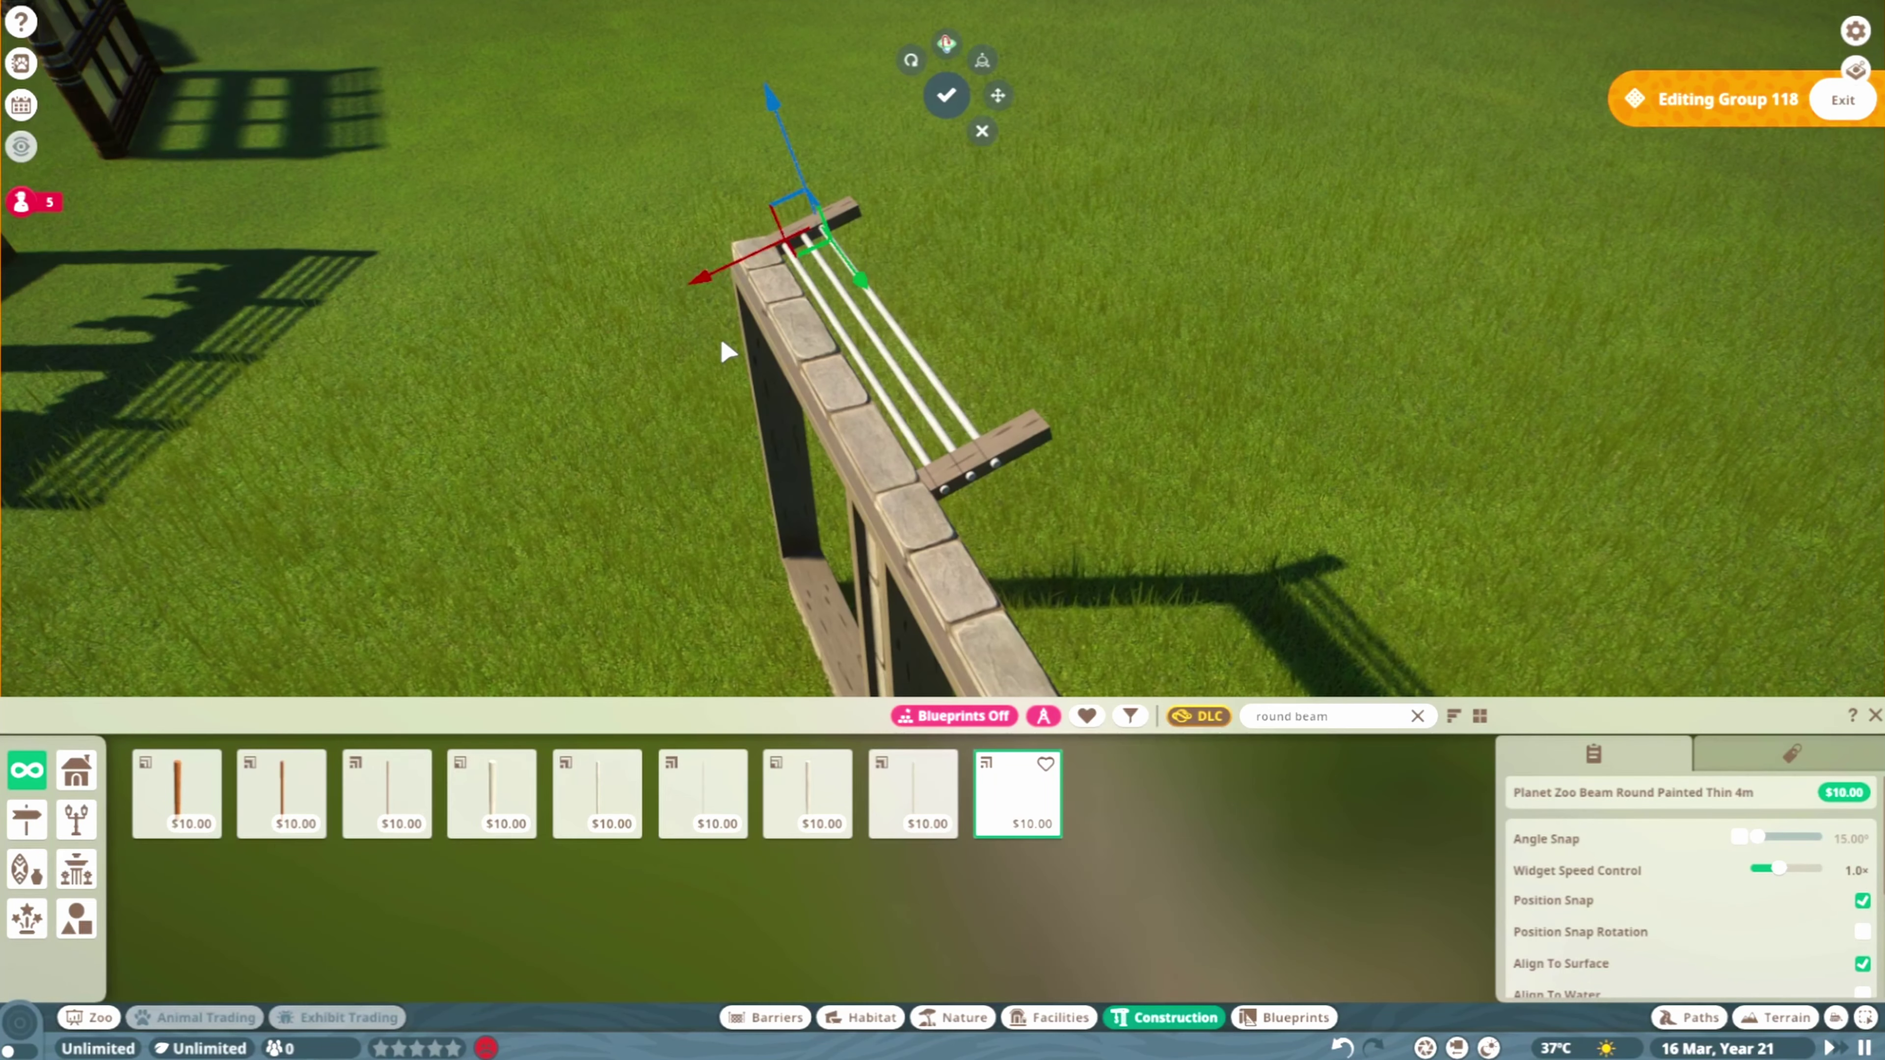
left_click(726, 350, "ctrl")
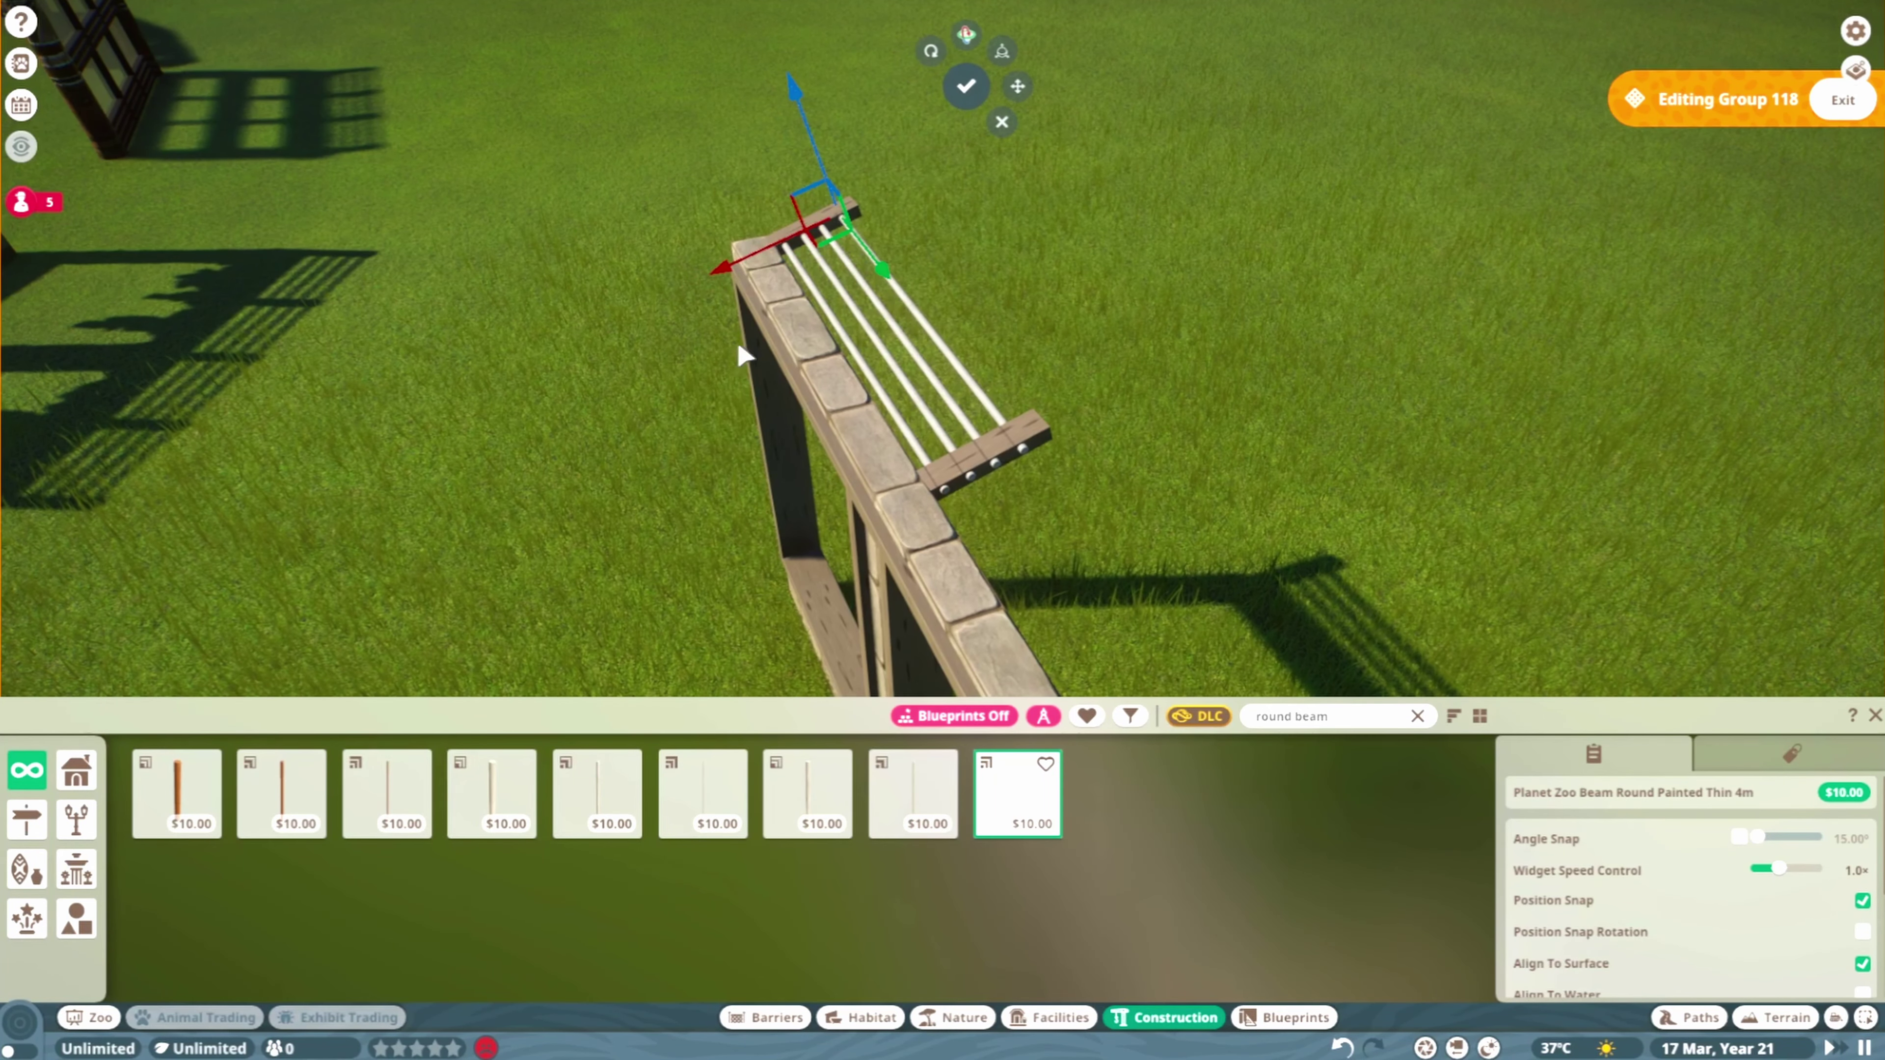
left_click(1144, 516)
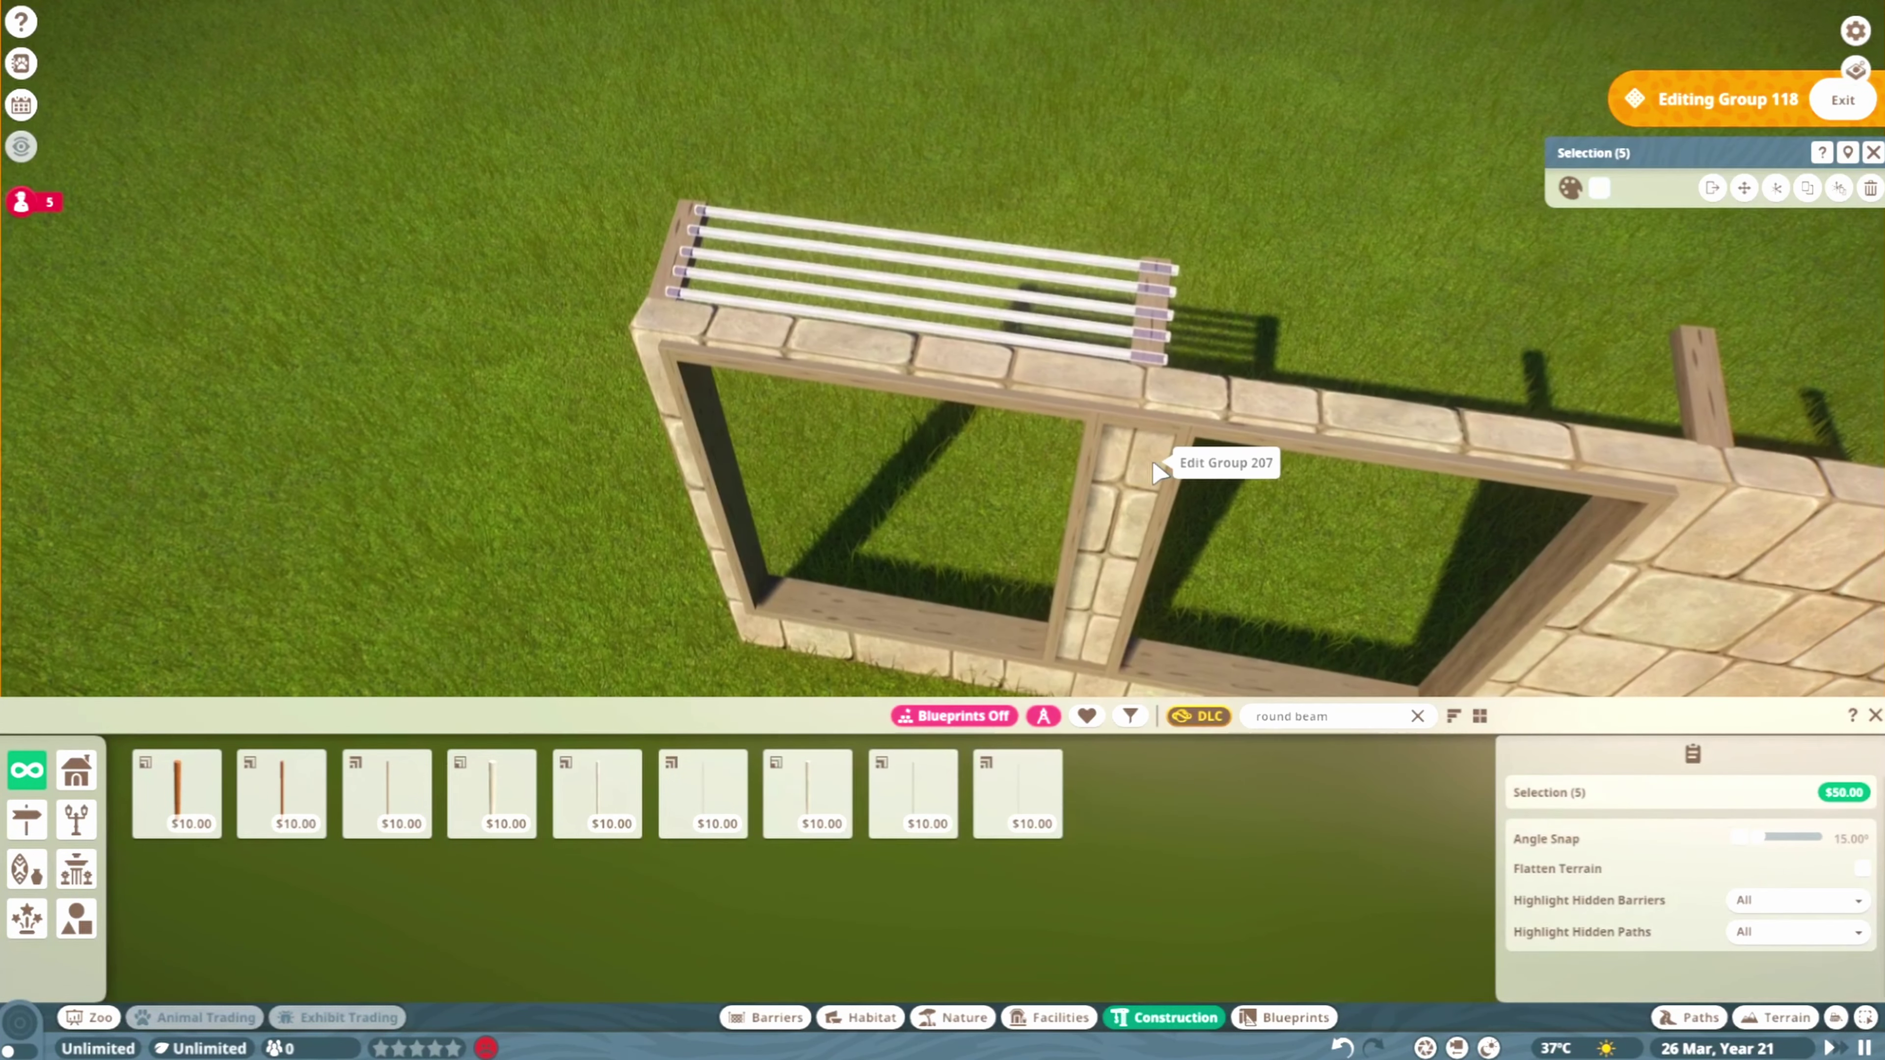
key("ctrl+d")
left_click_drag(933, 372, 1063, 416)
key("d")
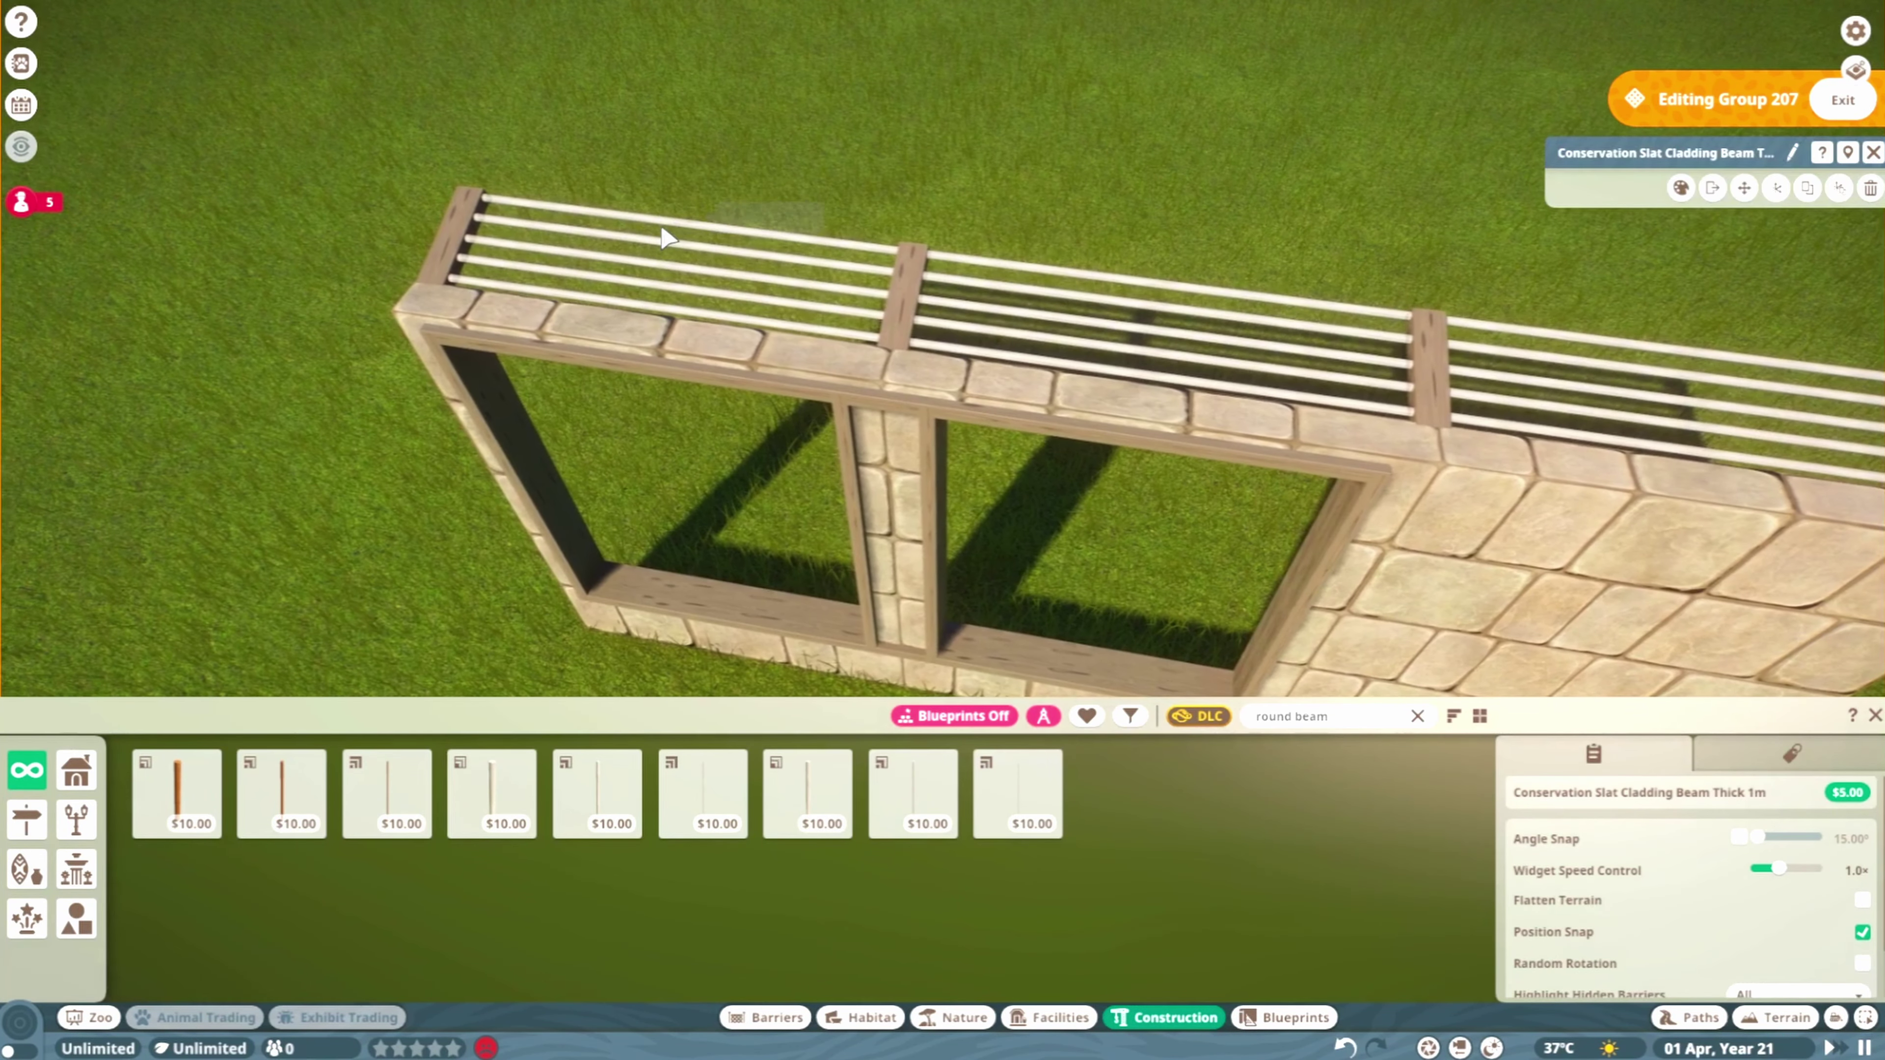
left_click(1599, 189)
left_click(1573, 462)
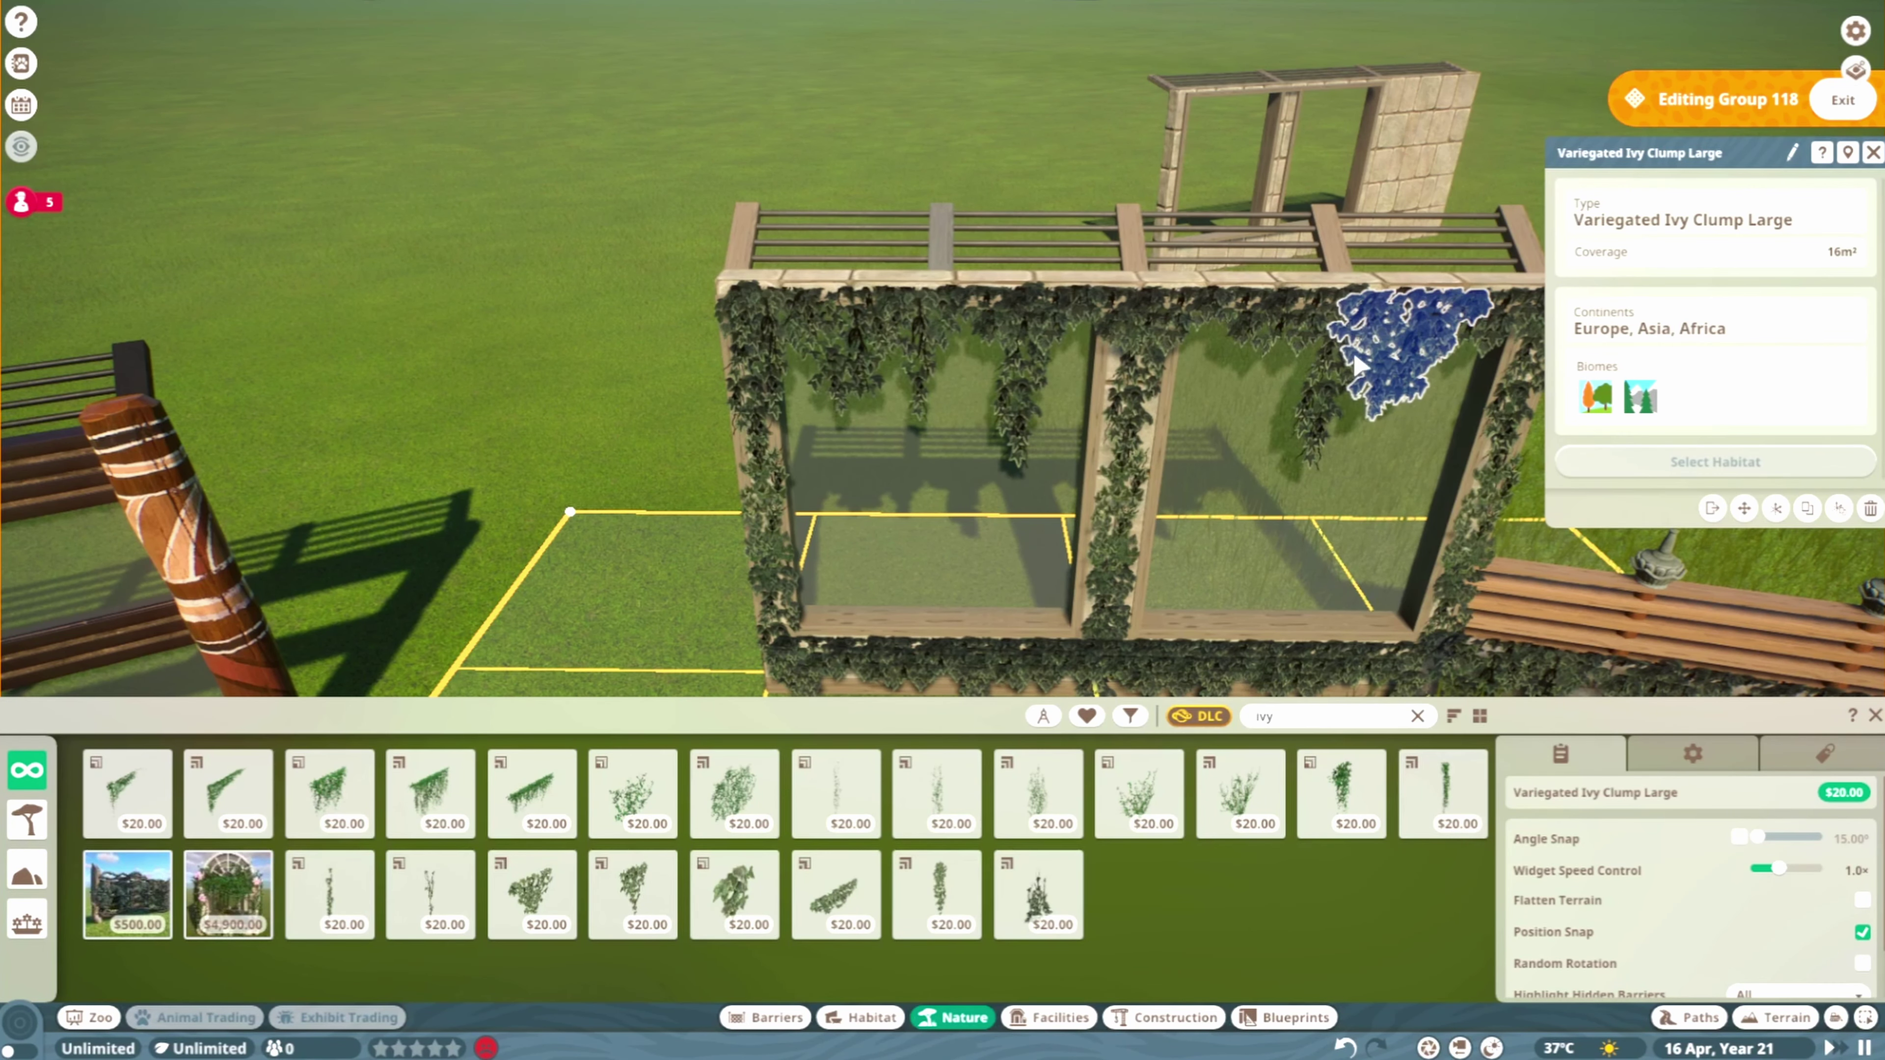
Select the ivy on the stone wall and open the wall's group for editing
key("a")
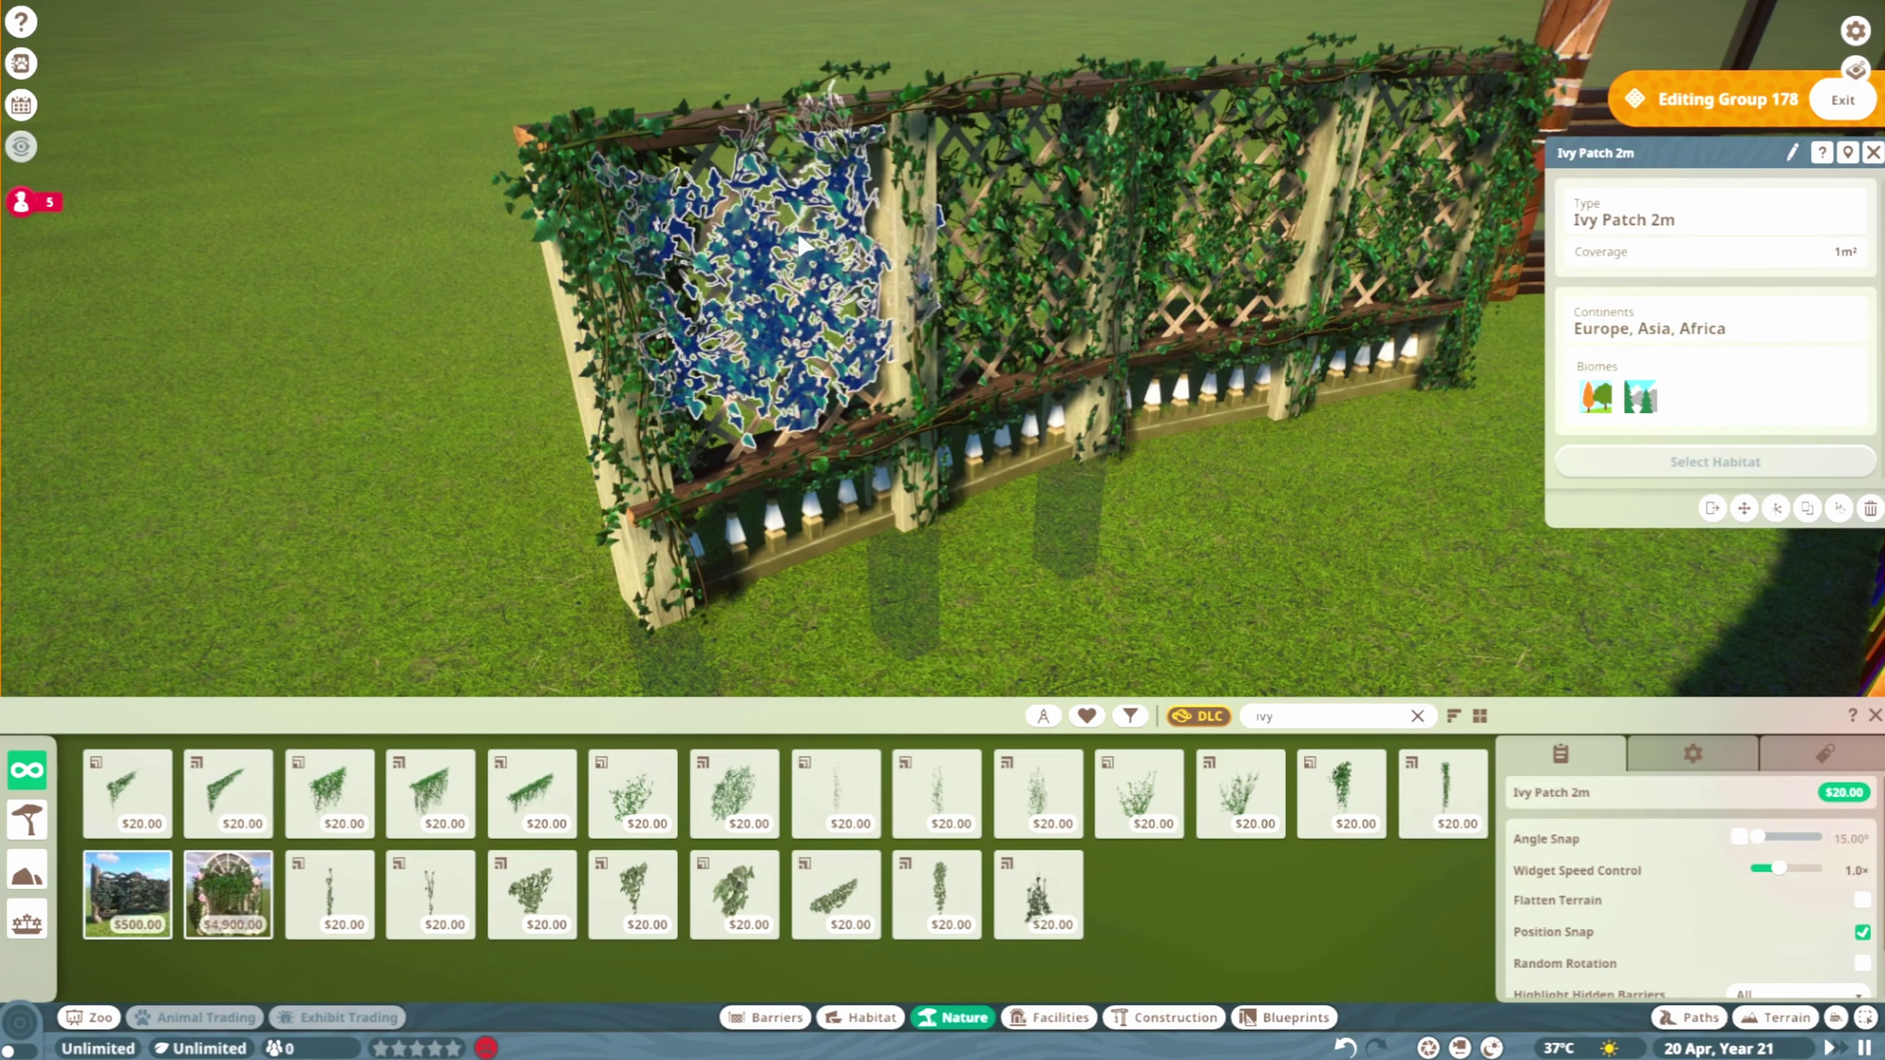
scroll(964, 267, "up", 3)
scroll(1017, 281, "down", 3)
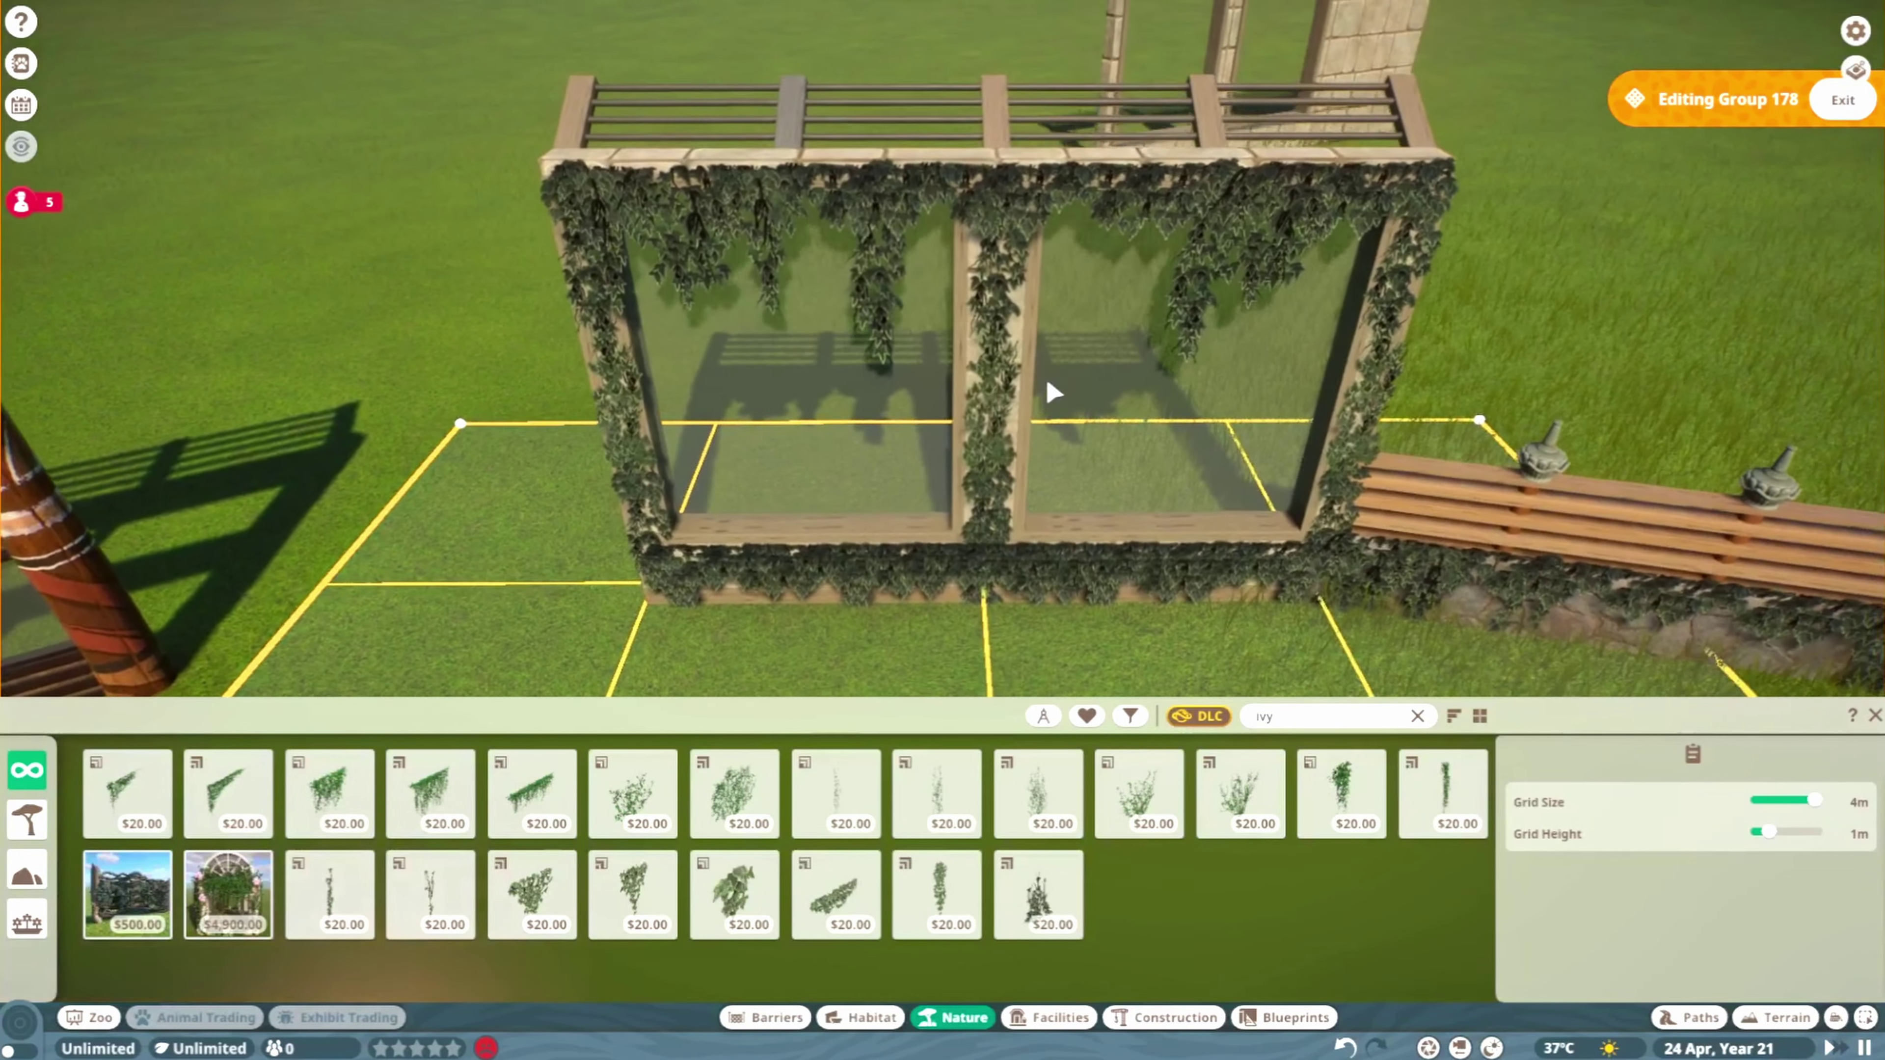
left_click(644, 254)
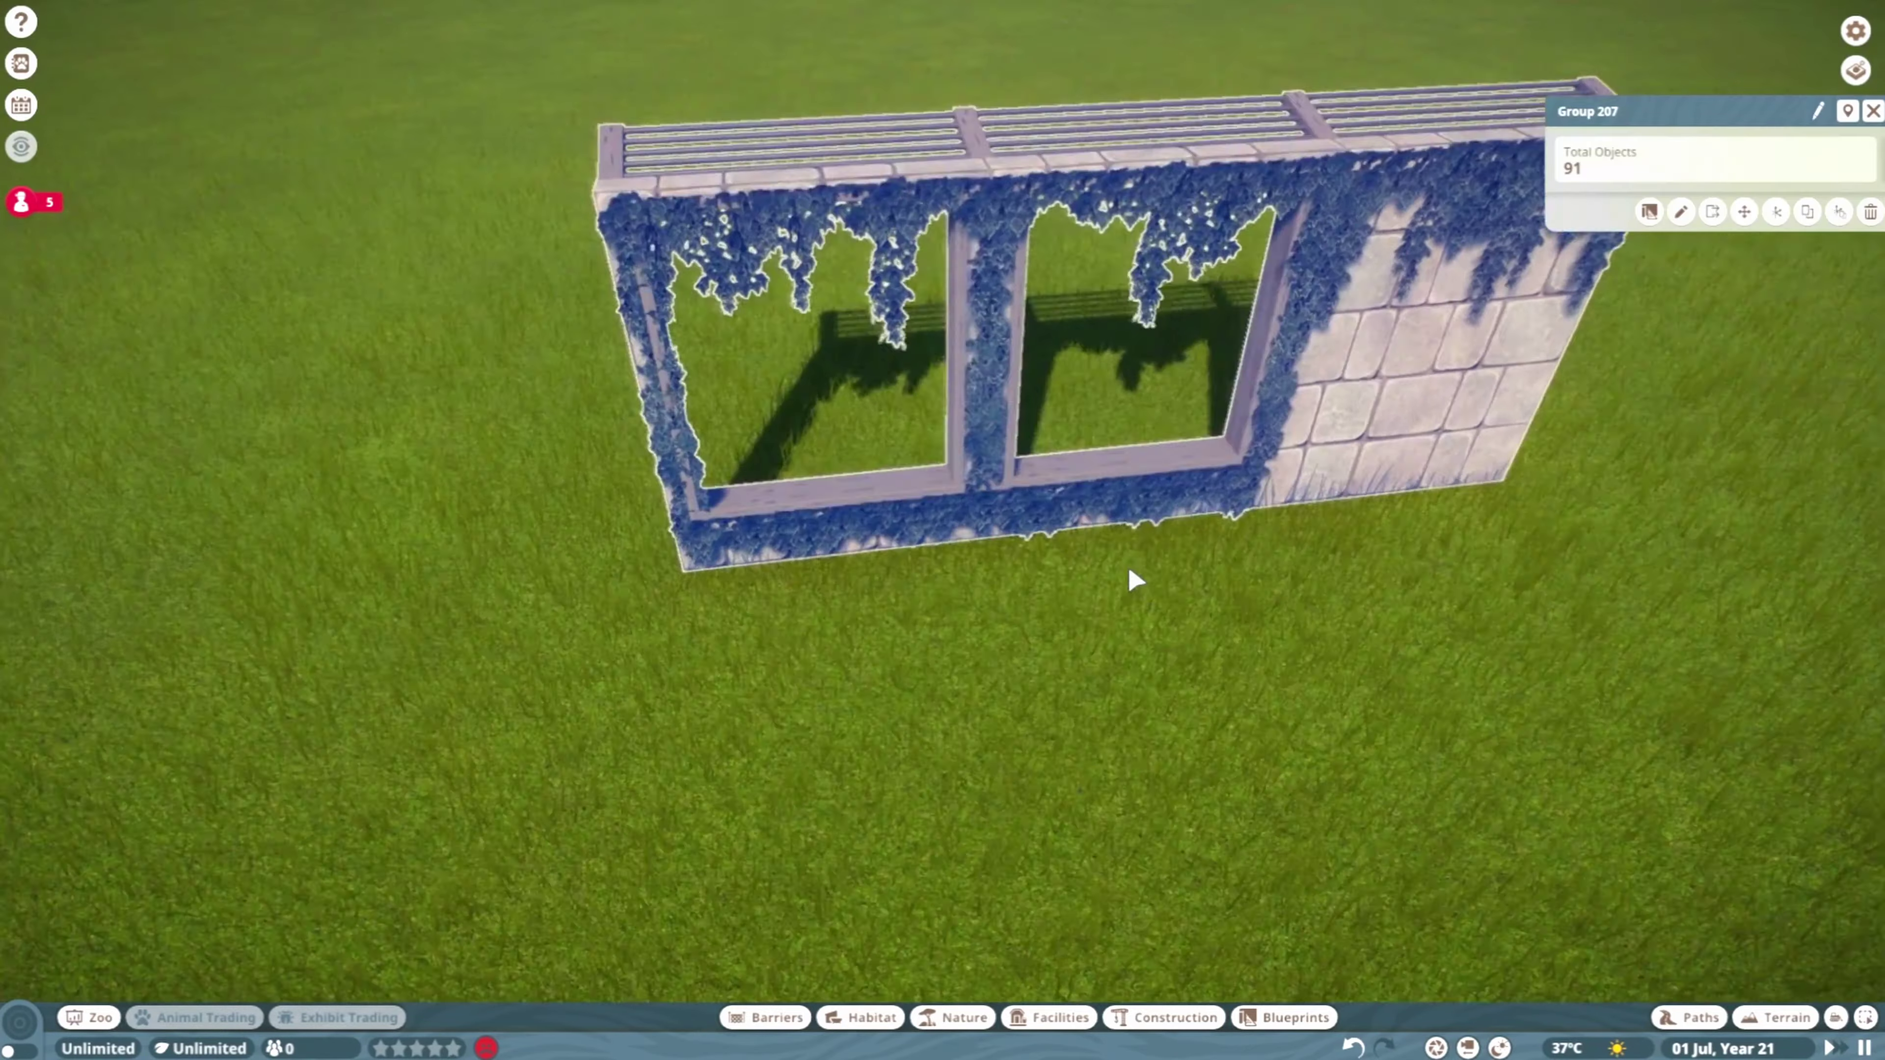
scroll(1136, 580, "up", 3)
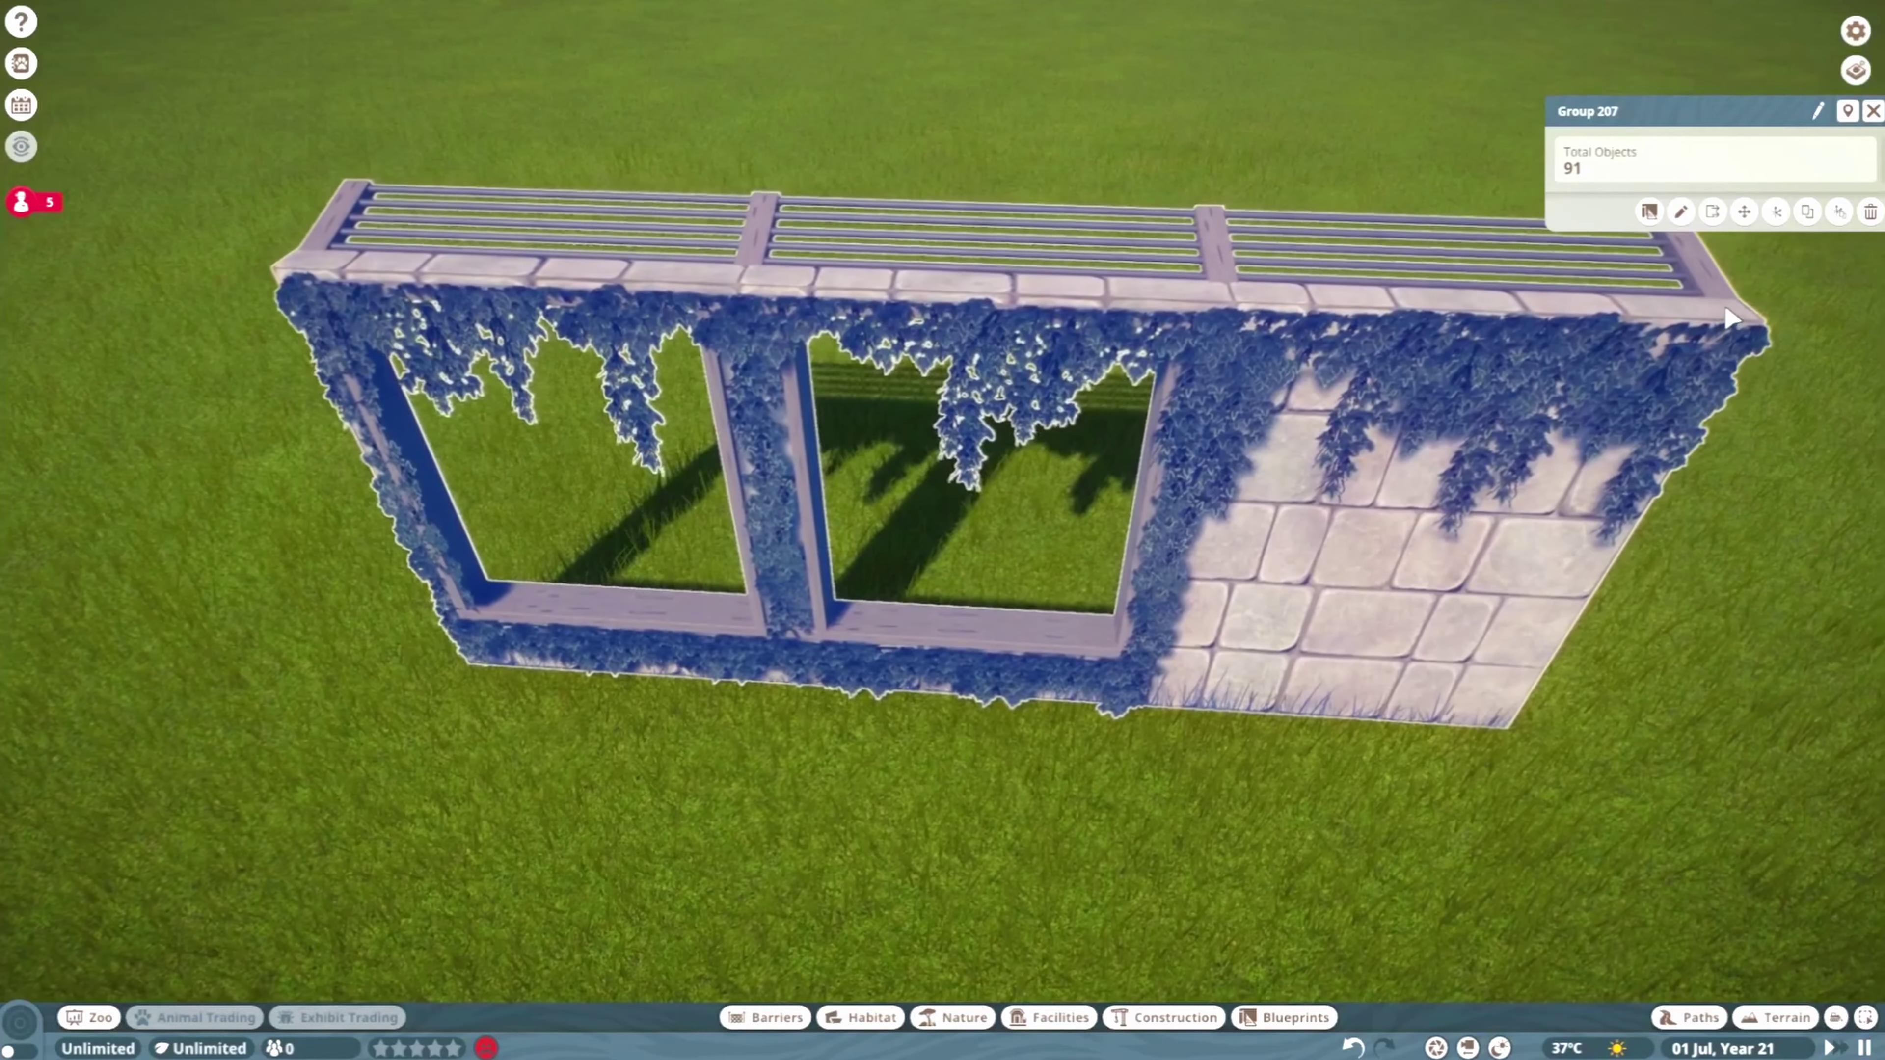
double_click(1140, 582)
scroll(998, 383, "down", 5)
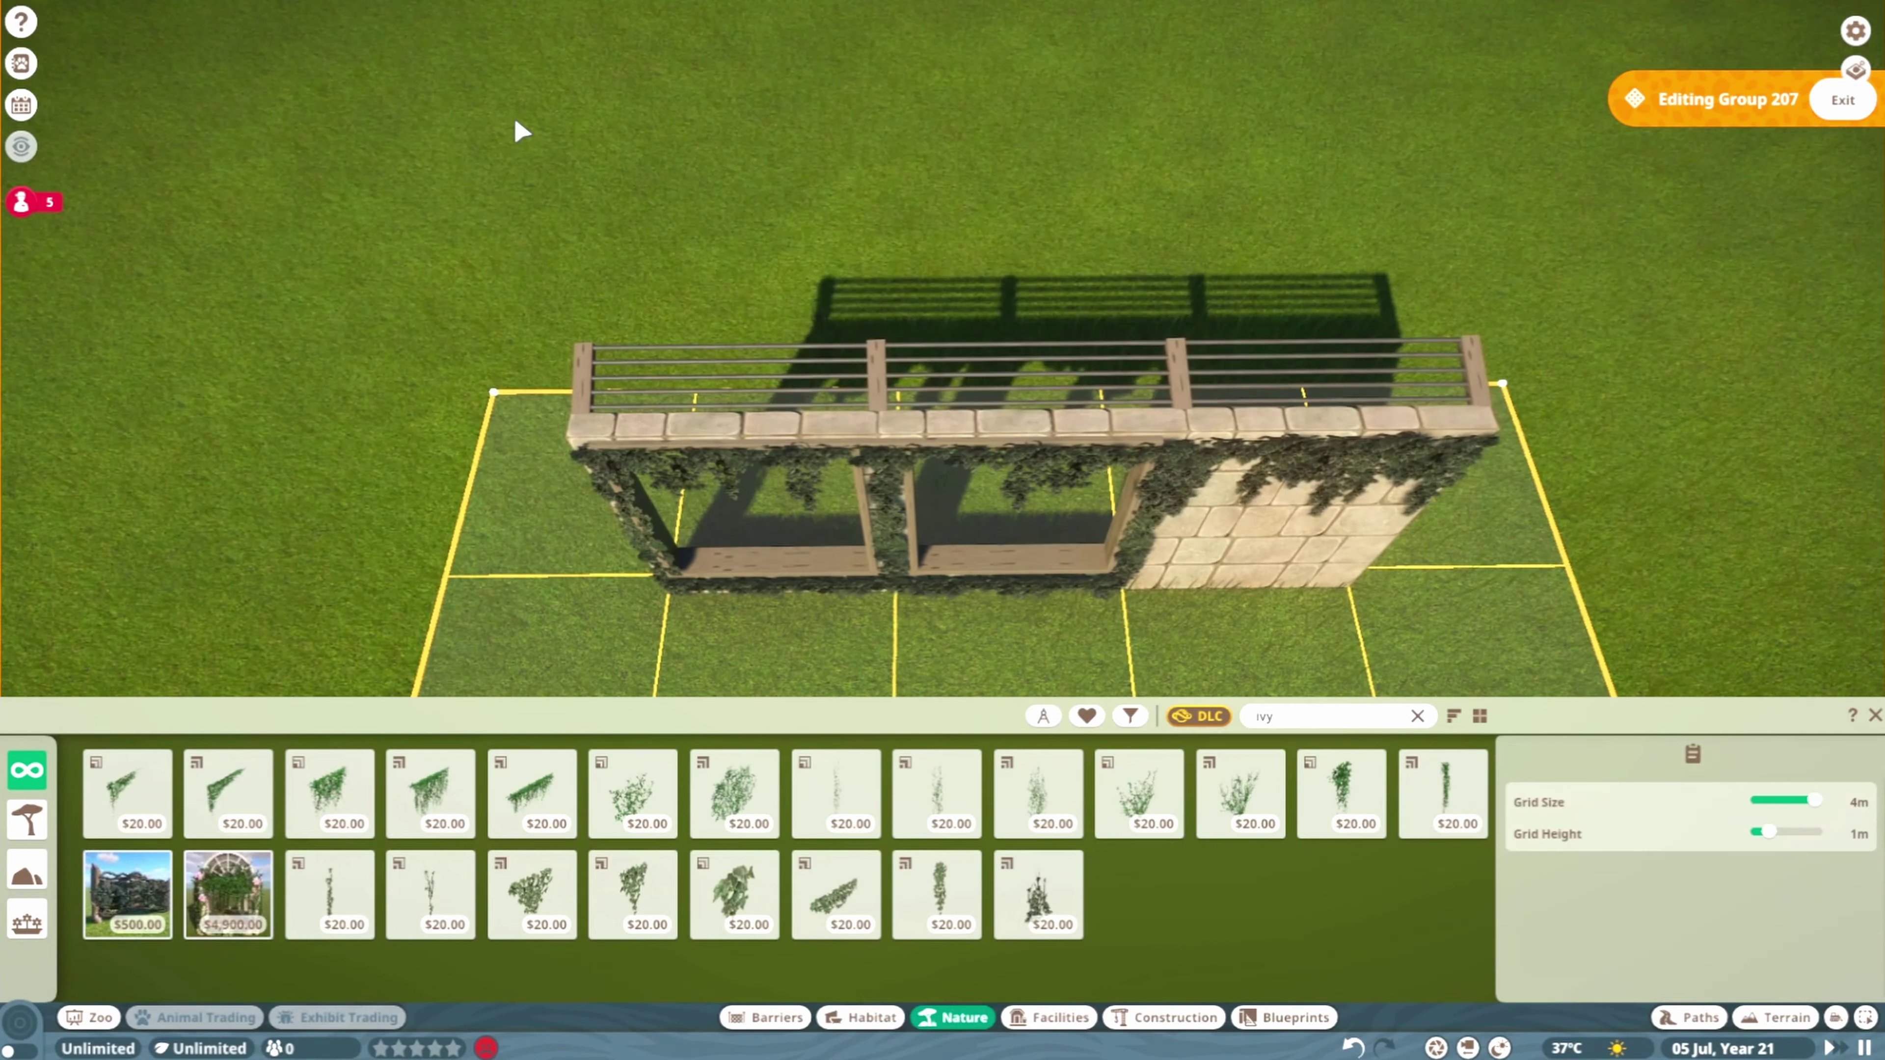
Box-select all 19 ivy pergola wall pieces and rotate them to a new angle
left_click_drag(516, 123, 1586, 426)
left_click(983, 237)
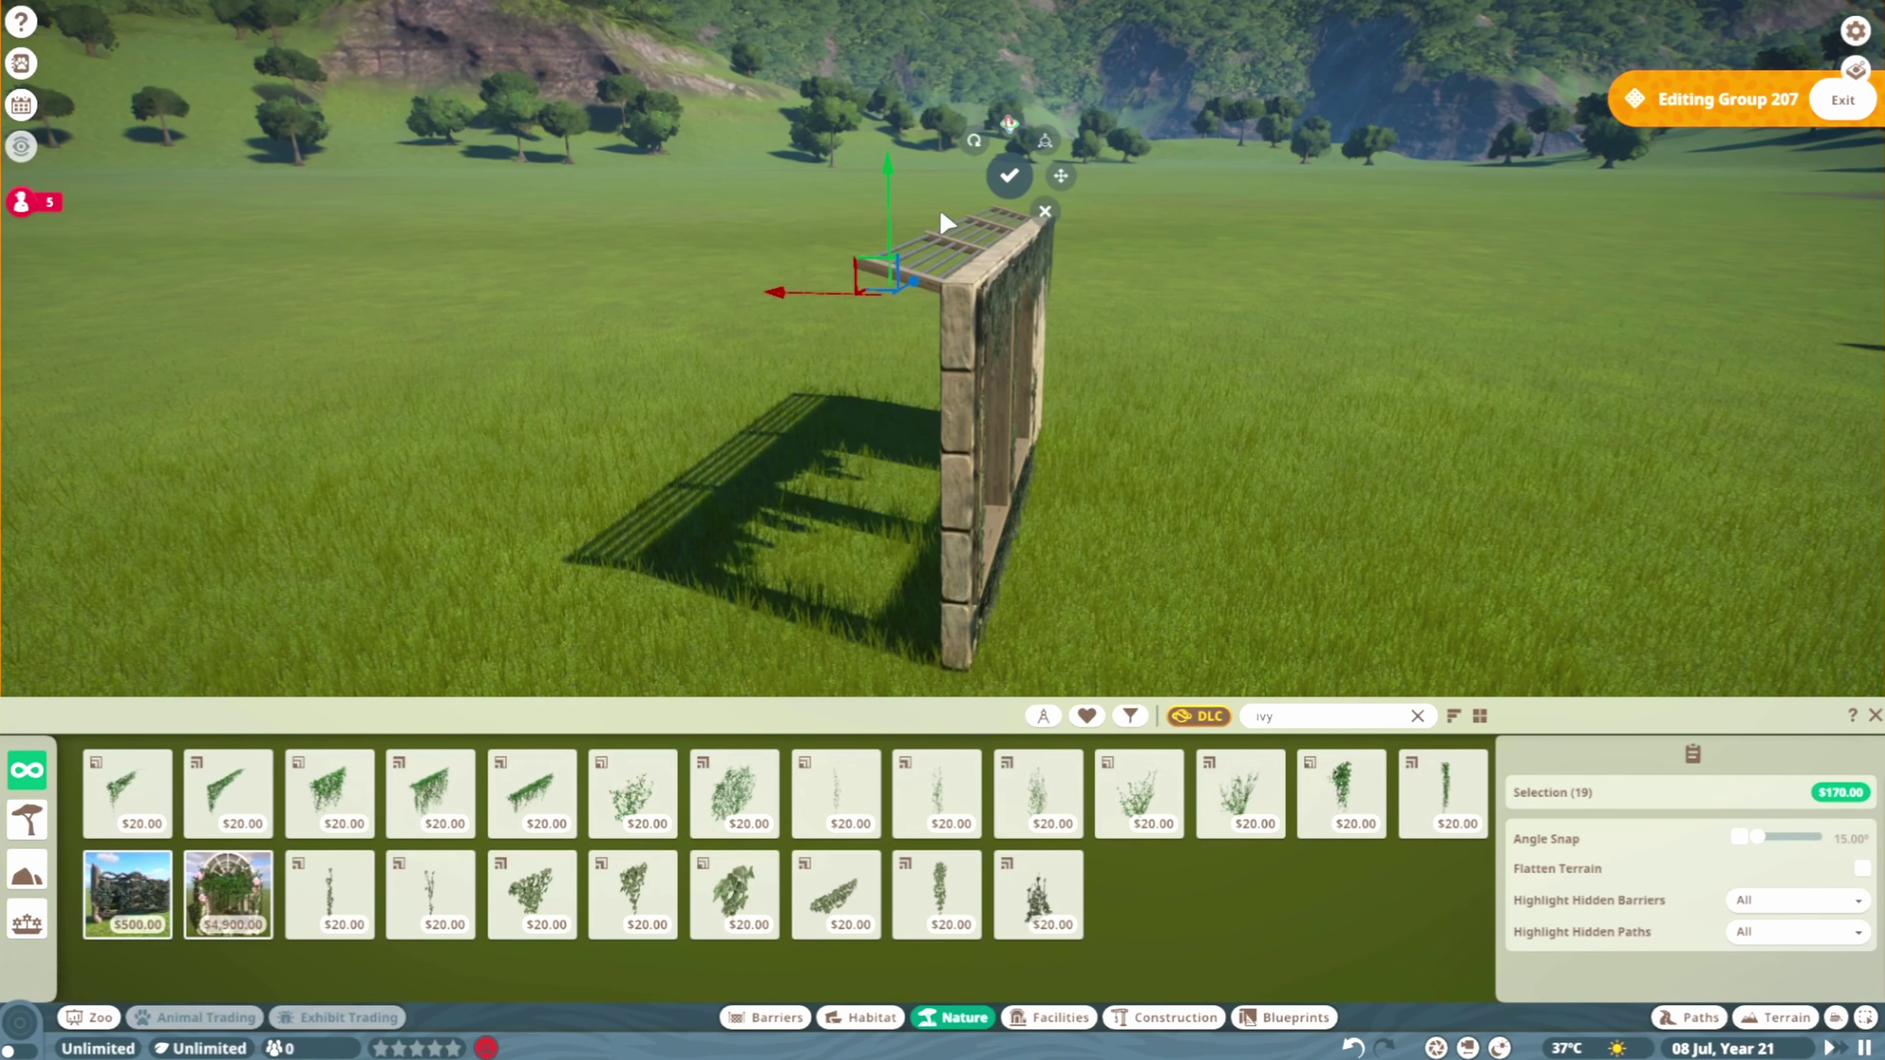
left_click_drag(942, 223, 816, 264)
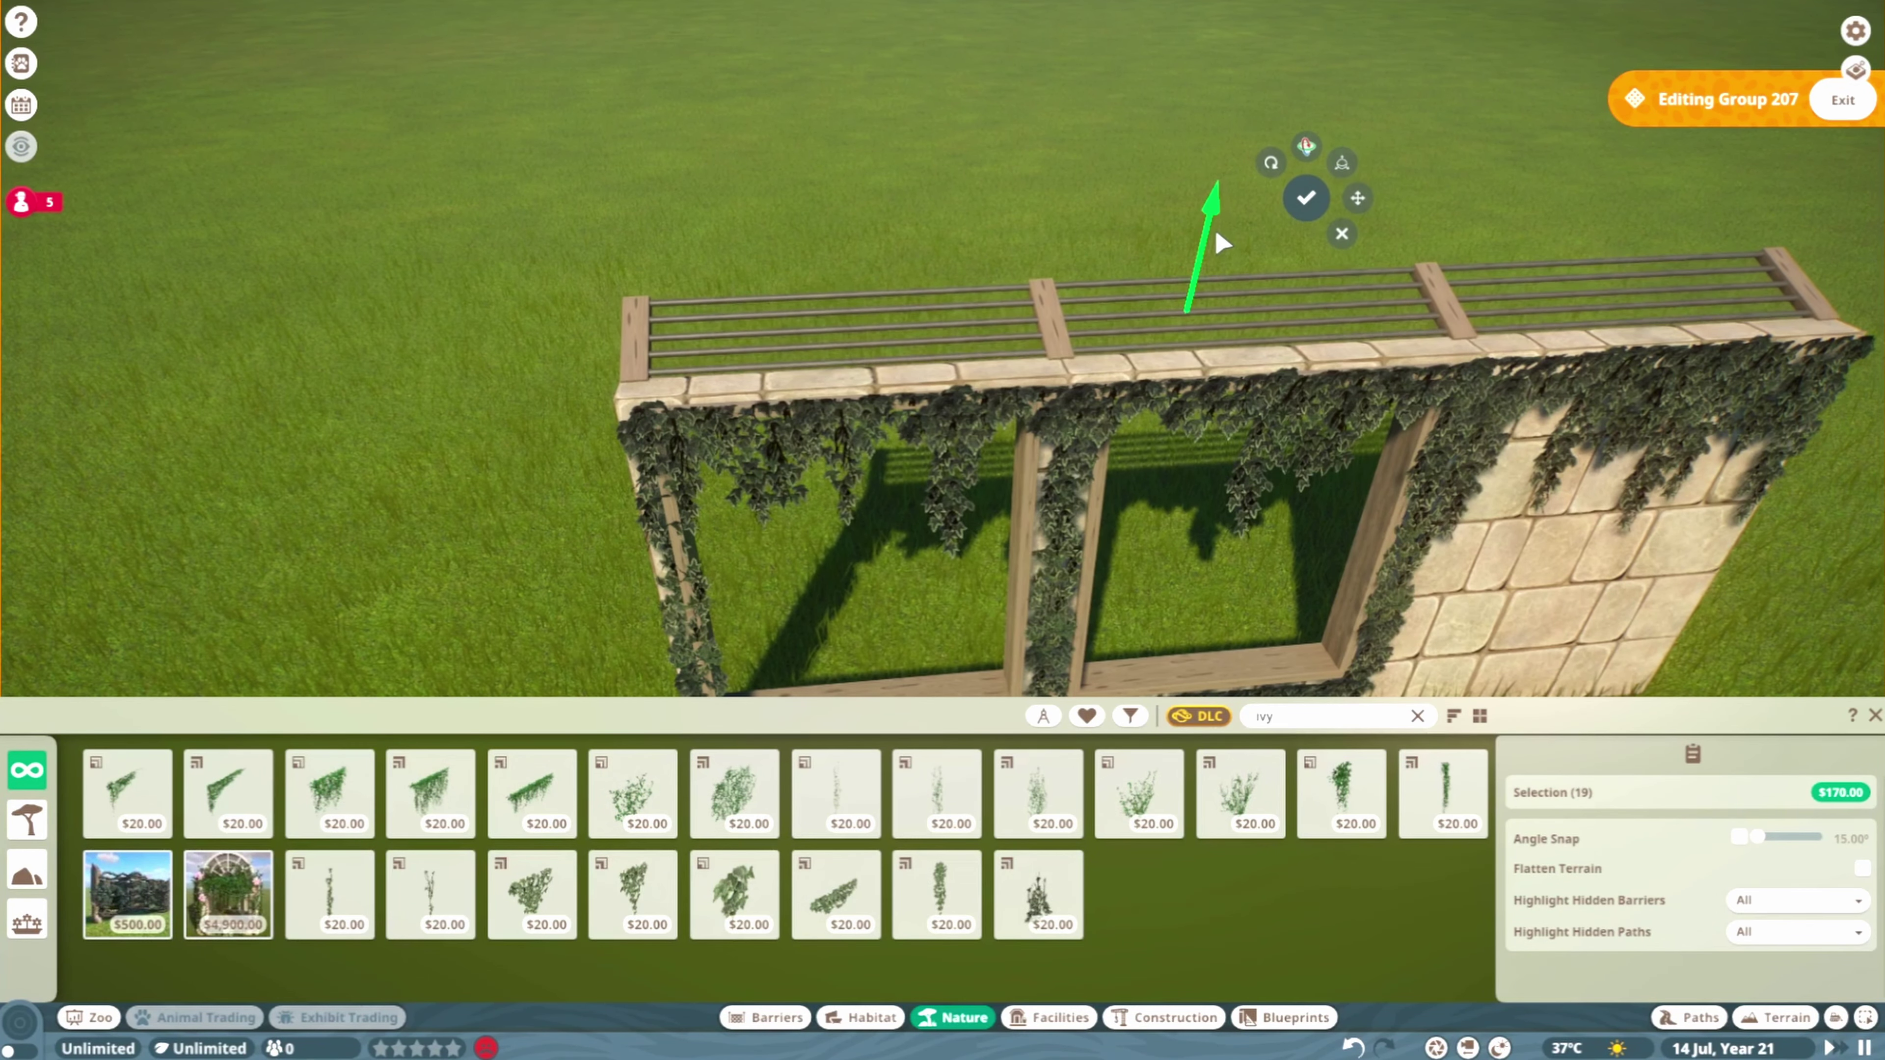
scroll(1202, 319, "down", 3)
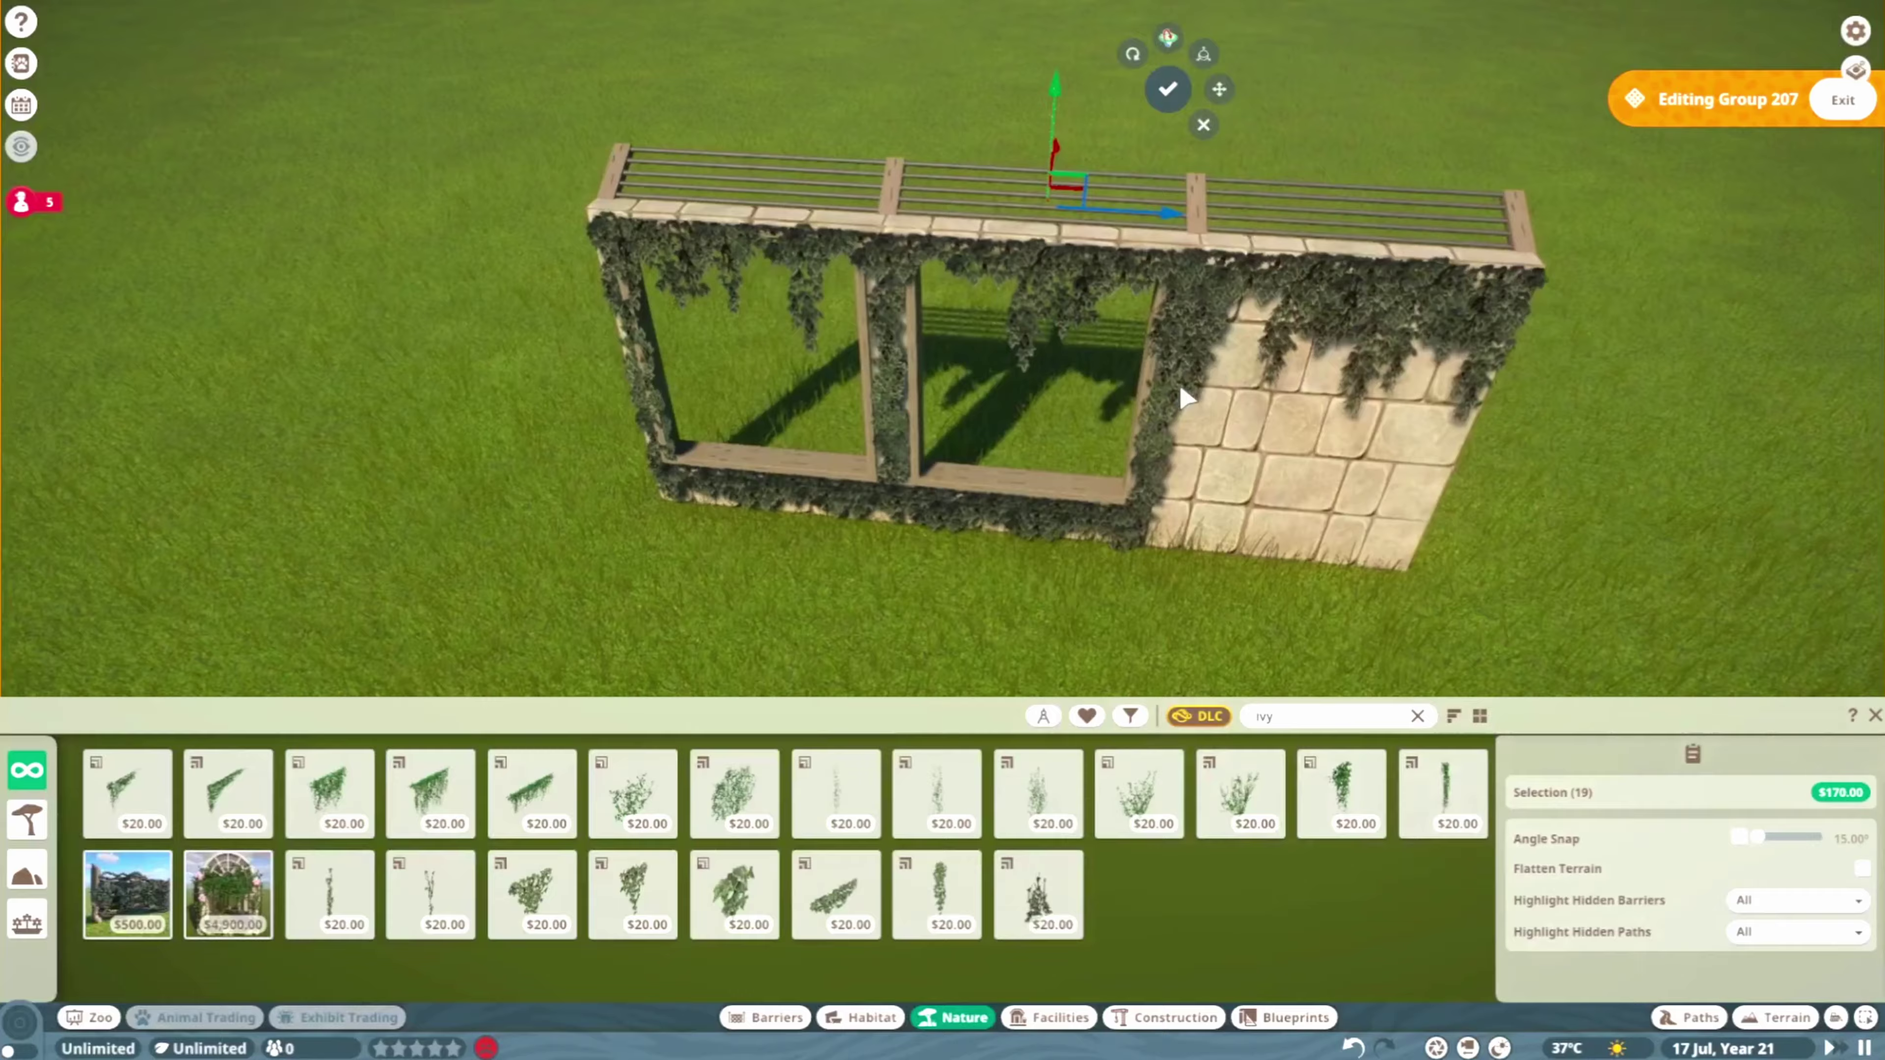
left_click_drag(1185, 398, 1612, 455)
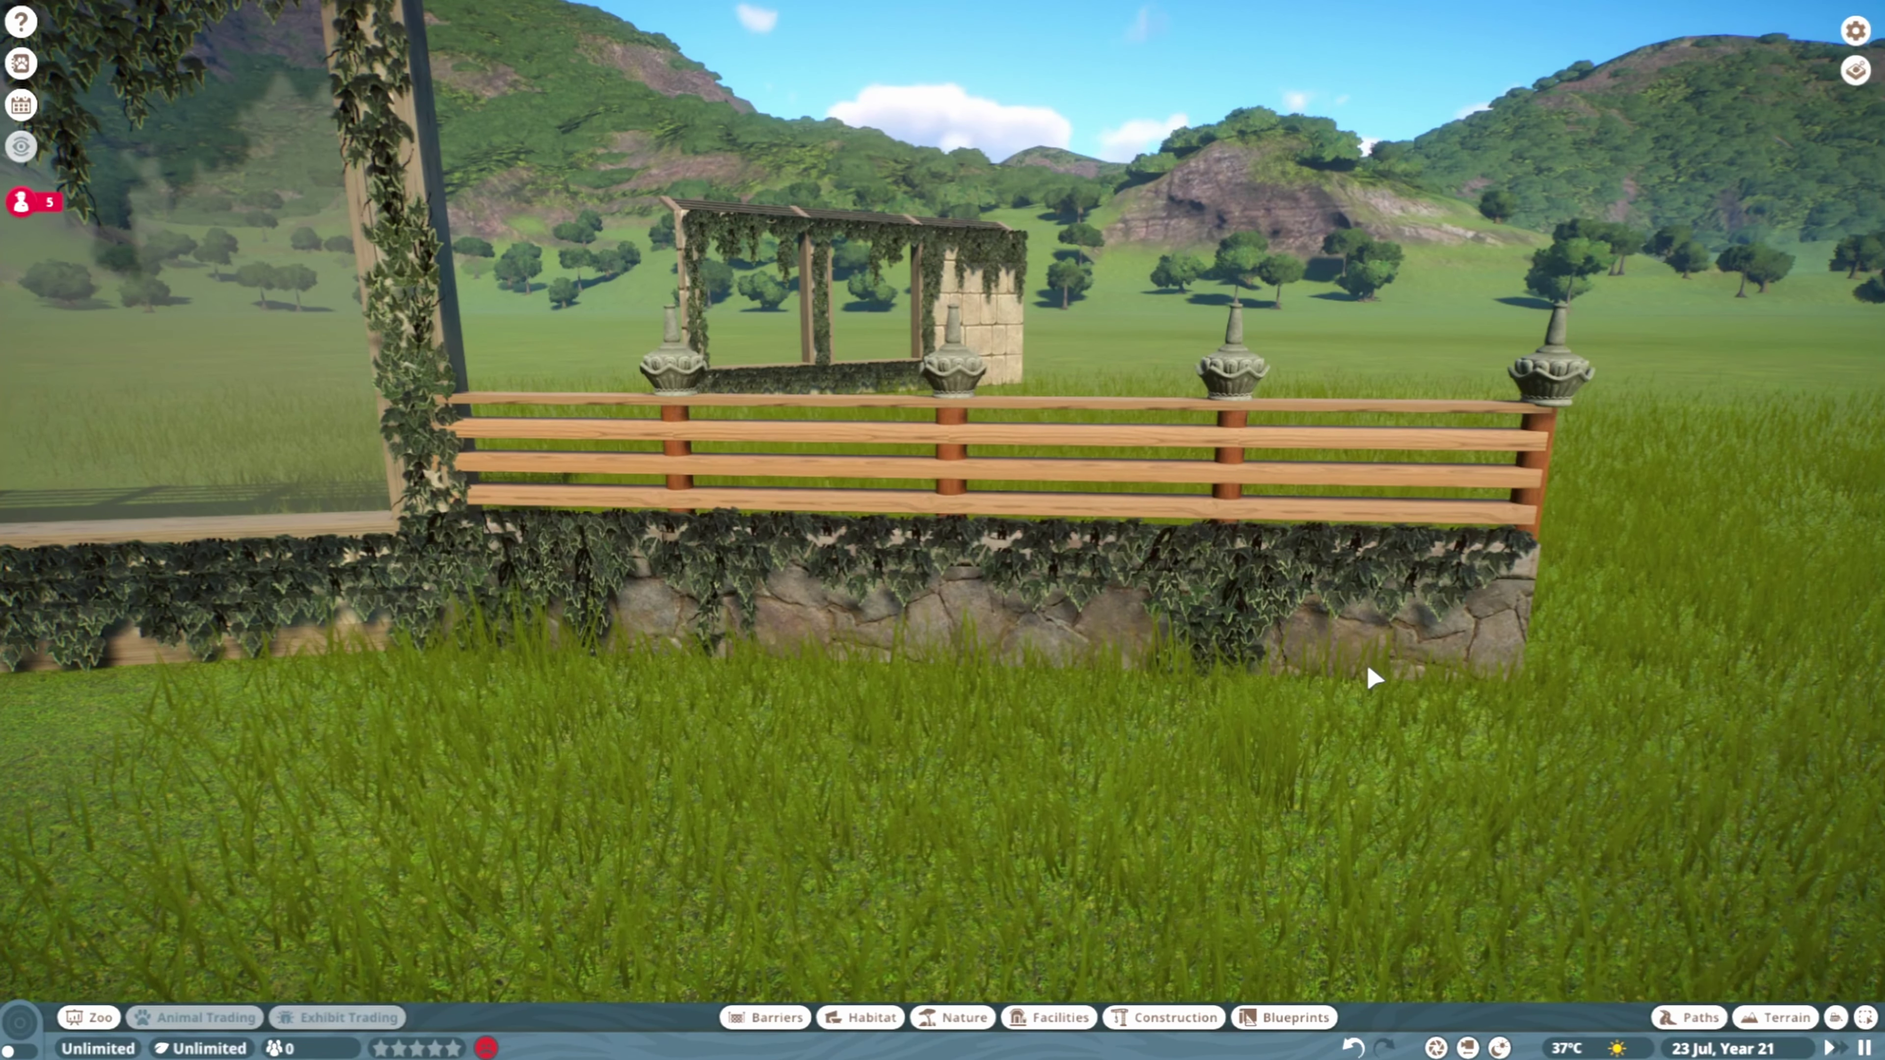
Place a Dry Stone Wall Top piece near the ivy pergola wall
left_click(1477, 627)
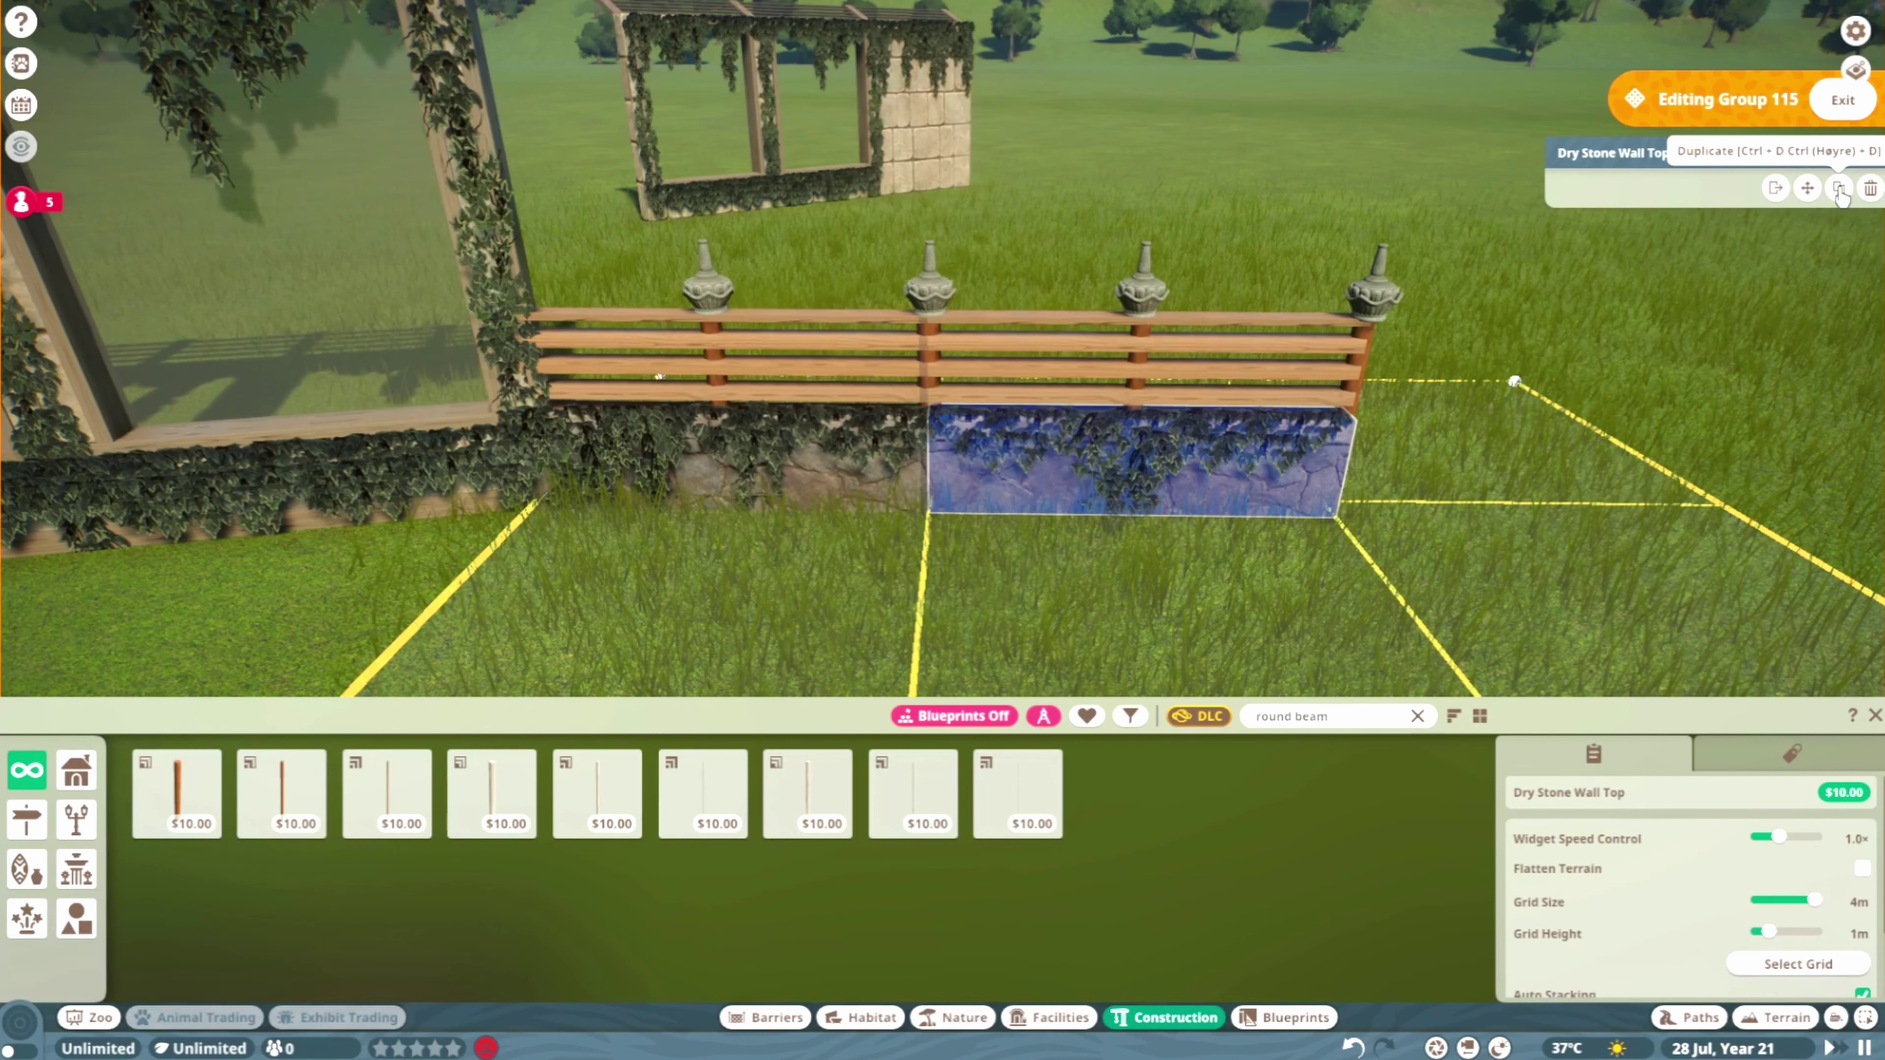
key("Escape")
scroll(825, 184, "up", 5)
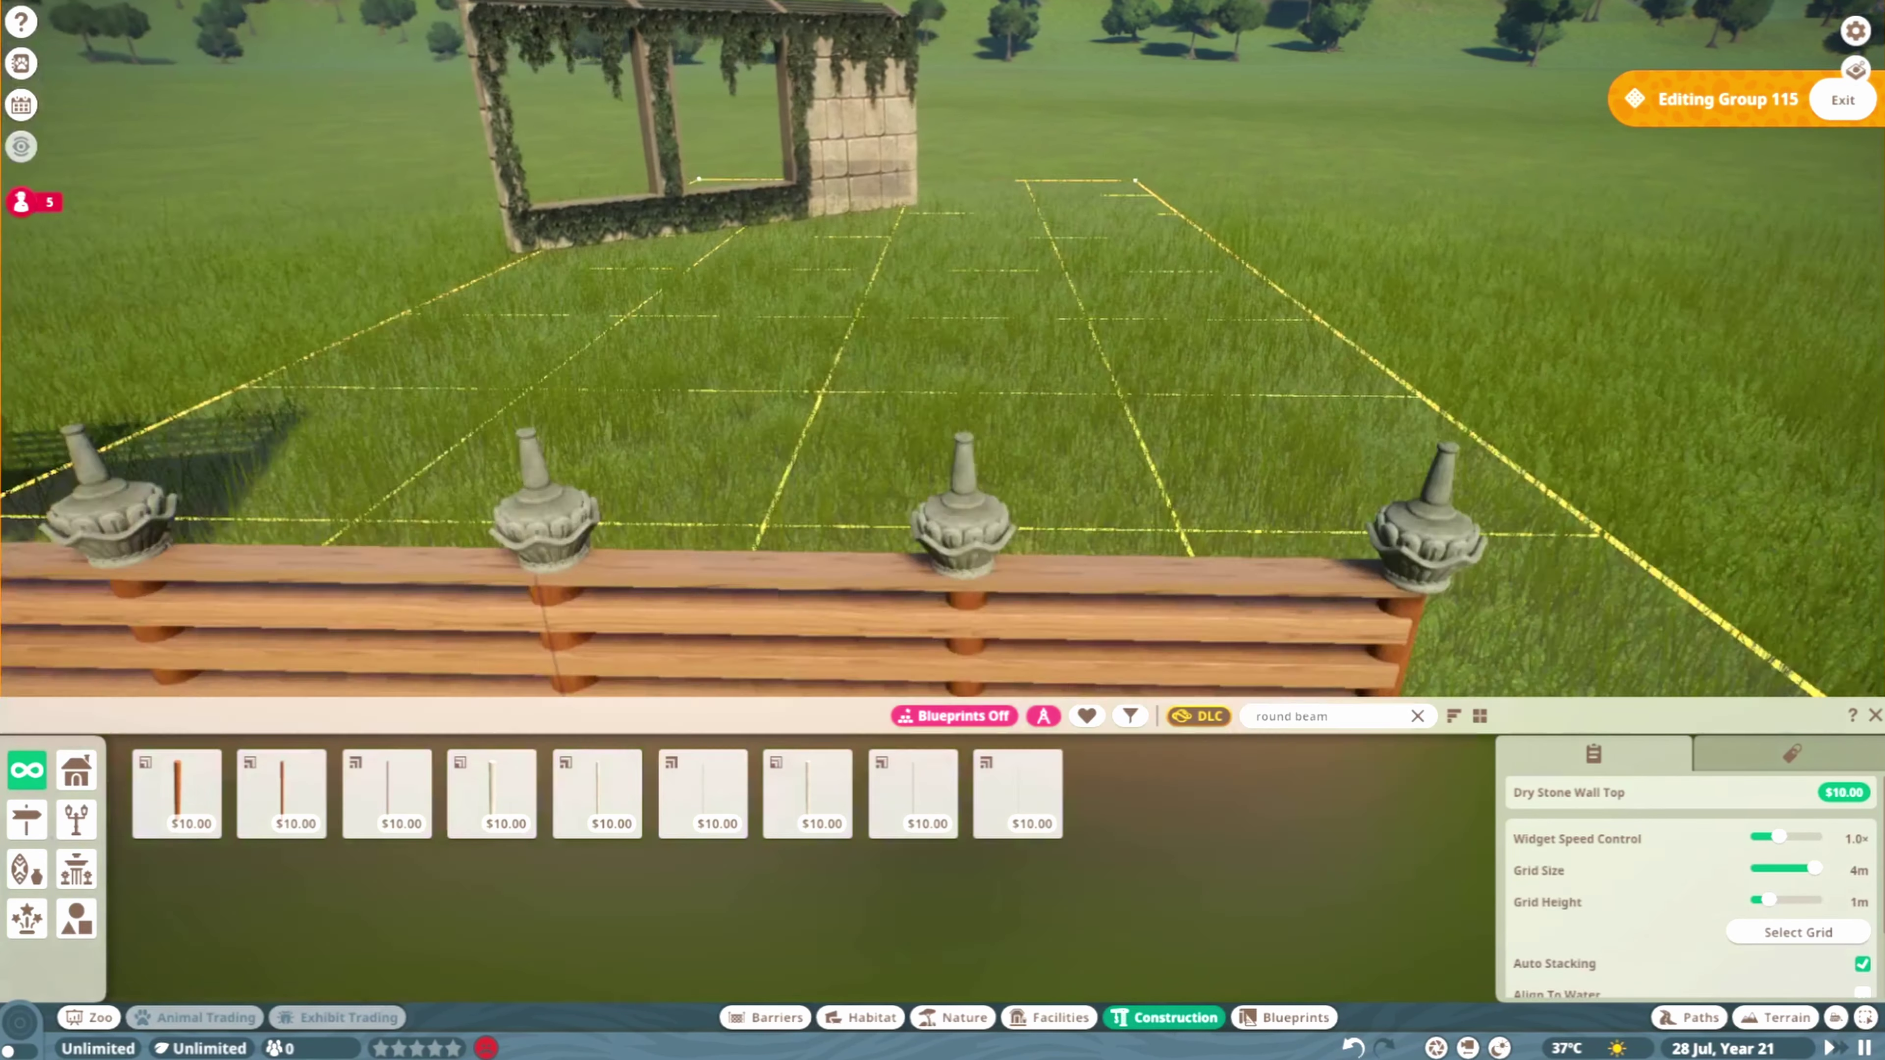
scroll(834, 312, "up", 5)
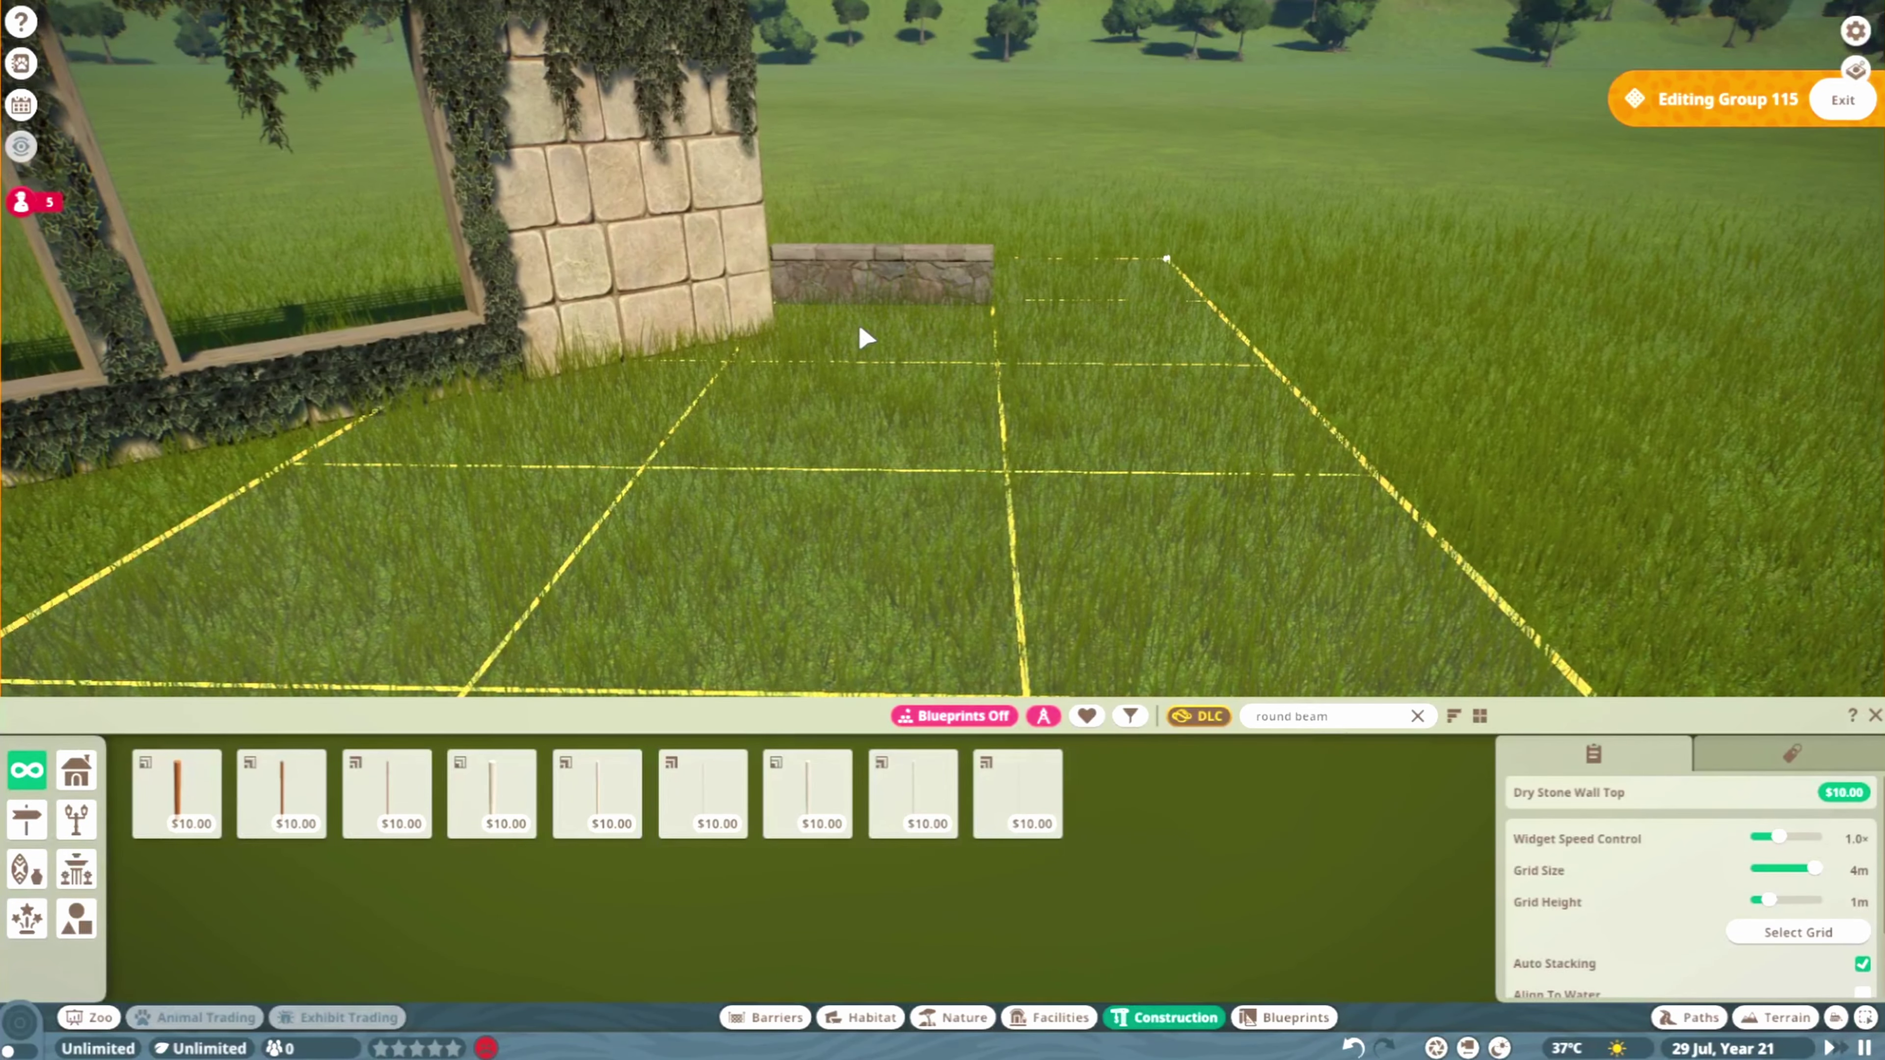
key("e")
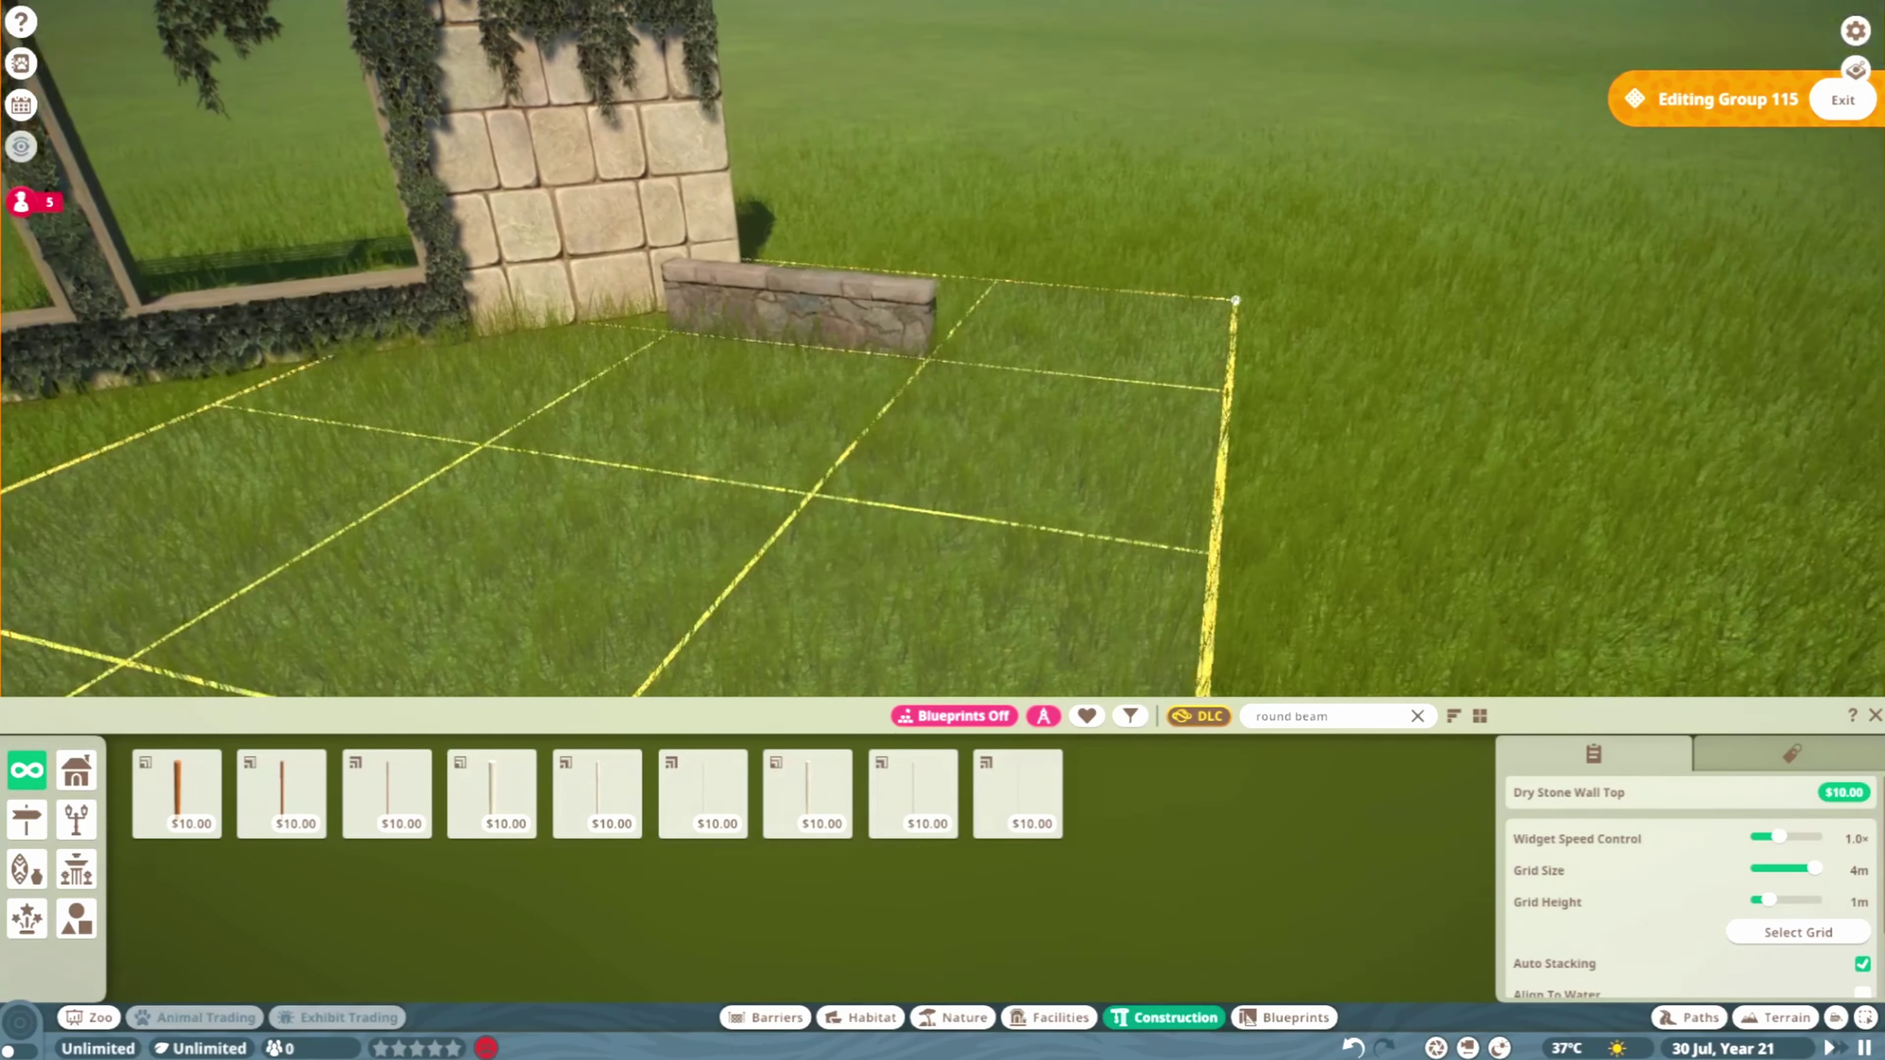
key("e")
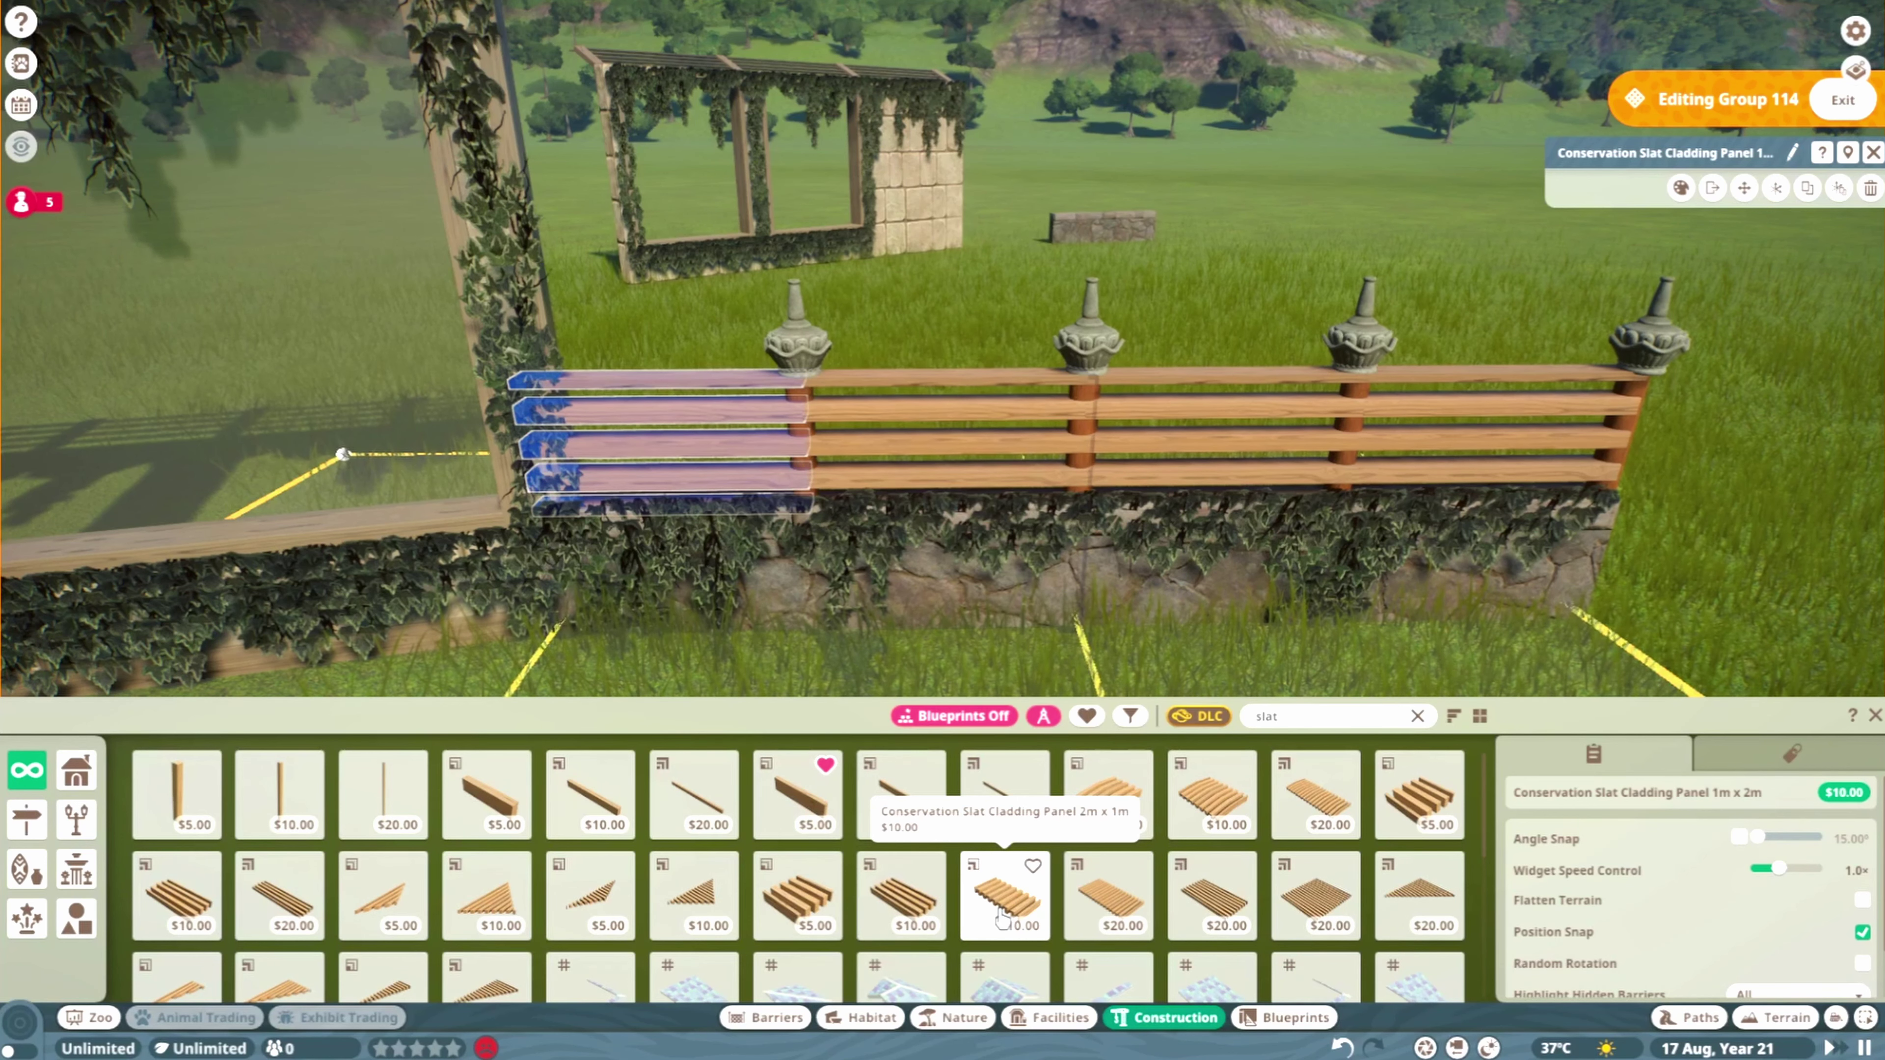
Try the Curved slat cladding pieces, settle on Curved Vertical 4m, and lower the slats onto the stone
left_click(1018, 910)
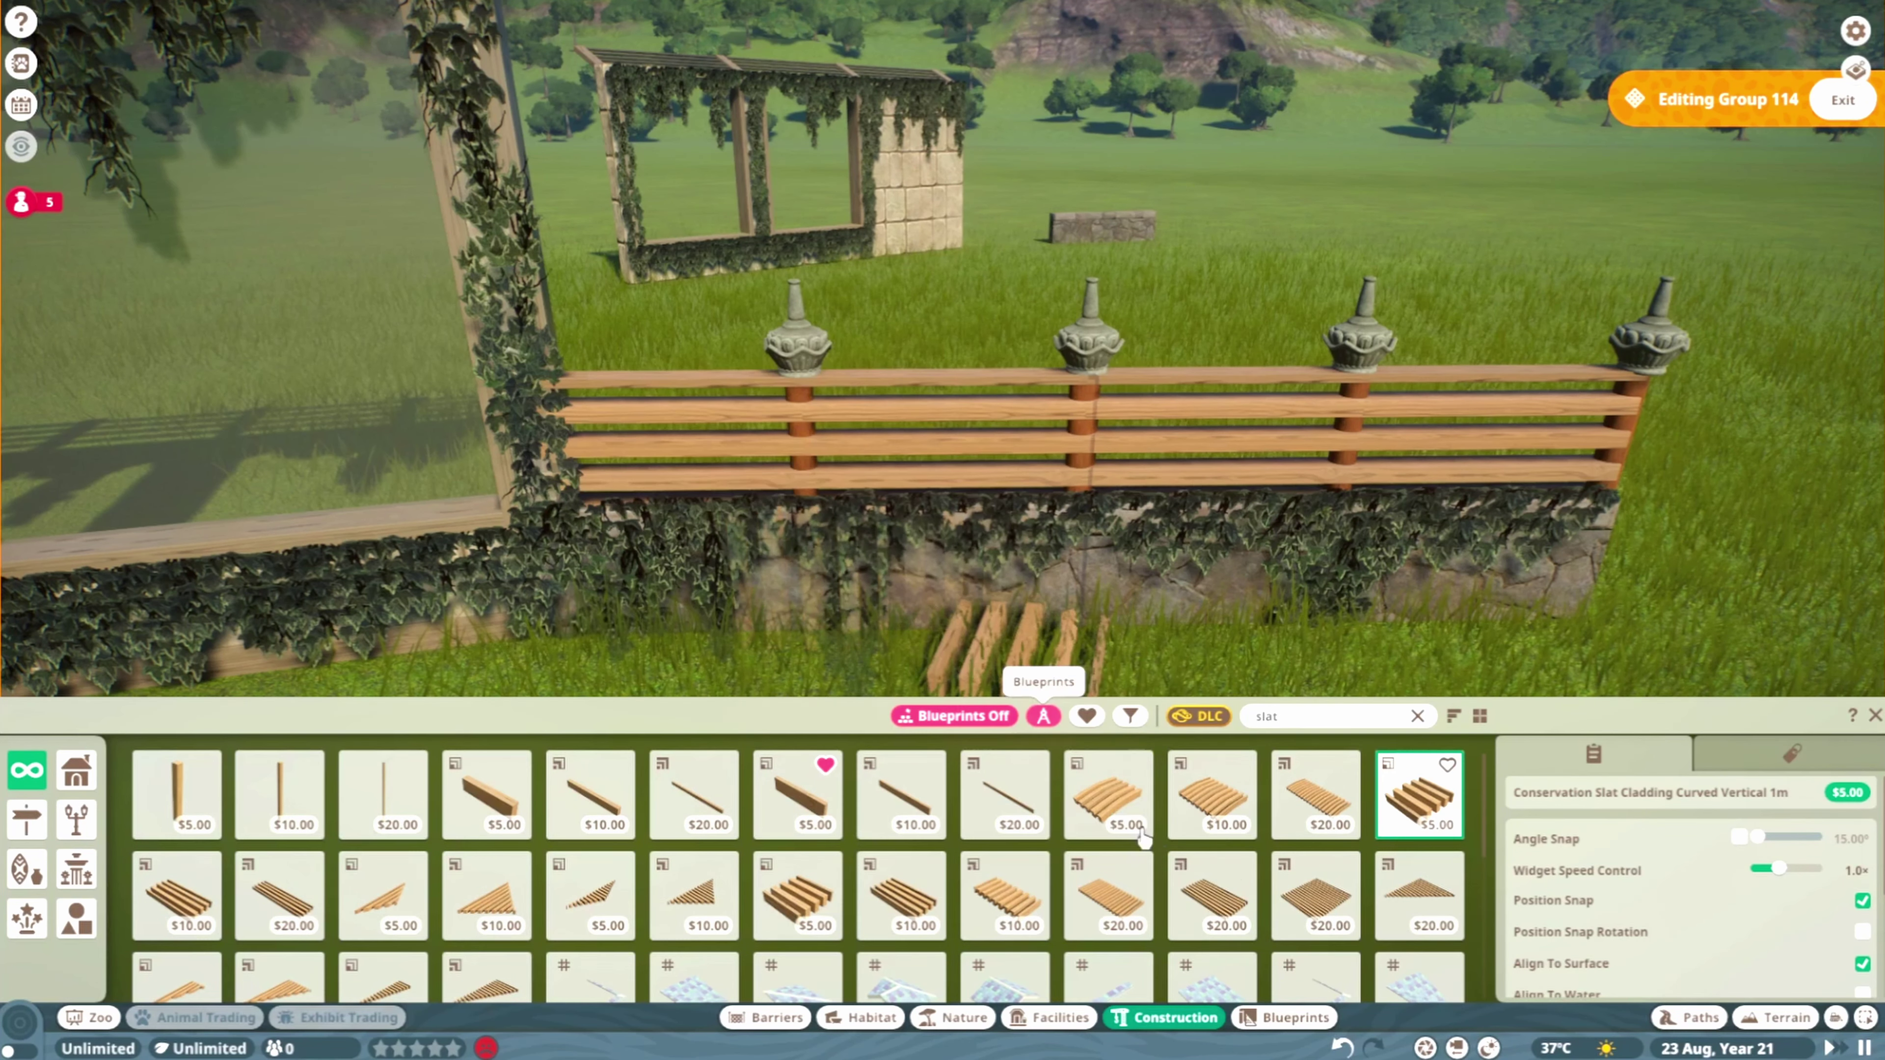
left_click(1419, 794)
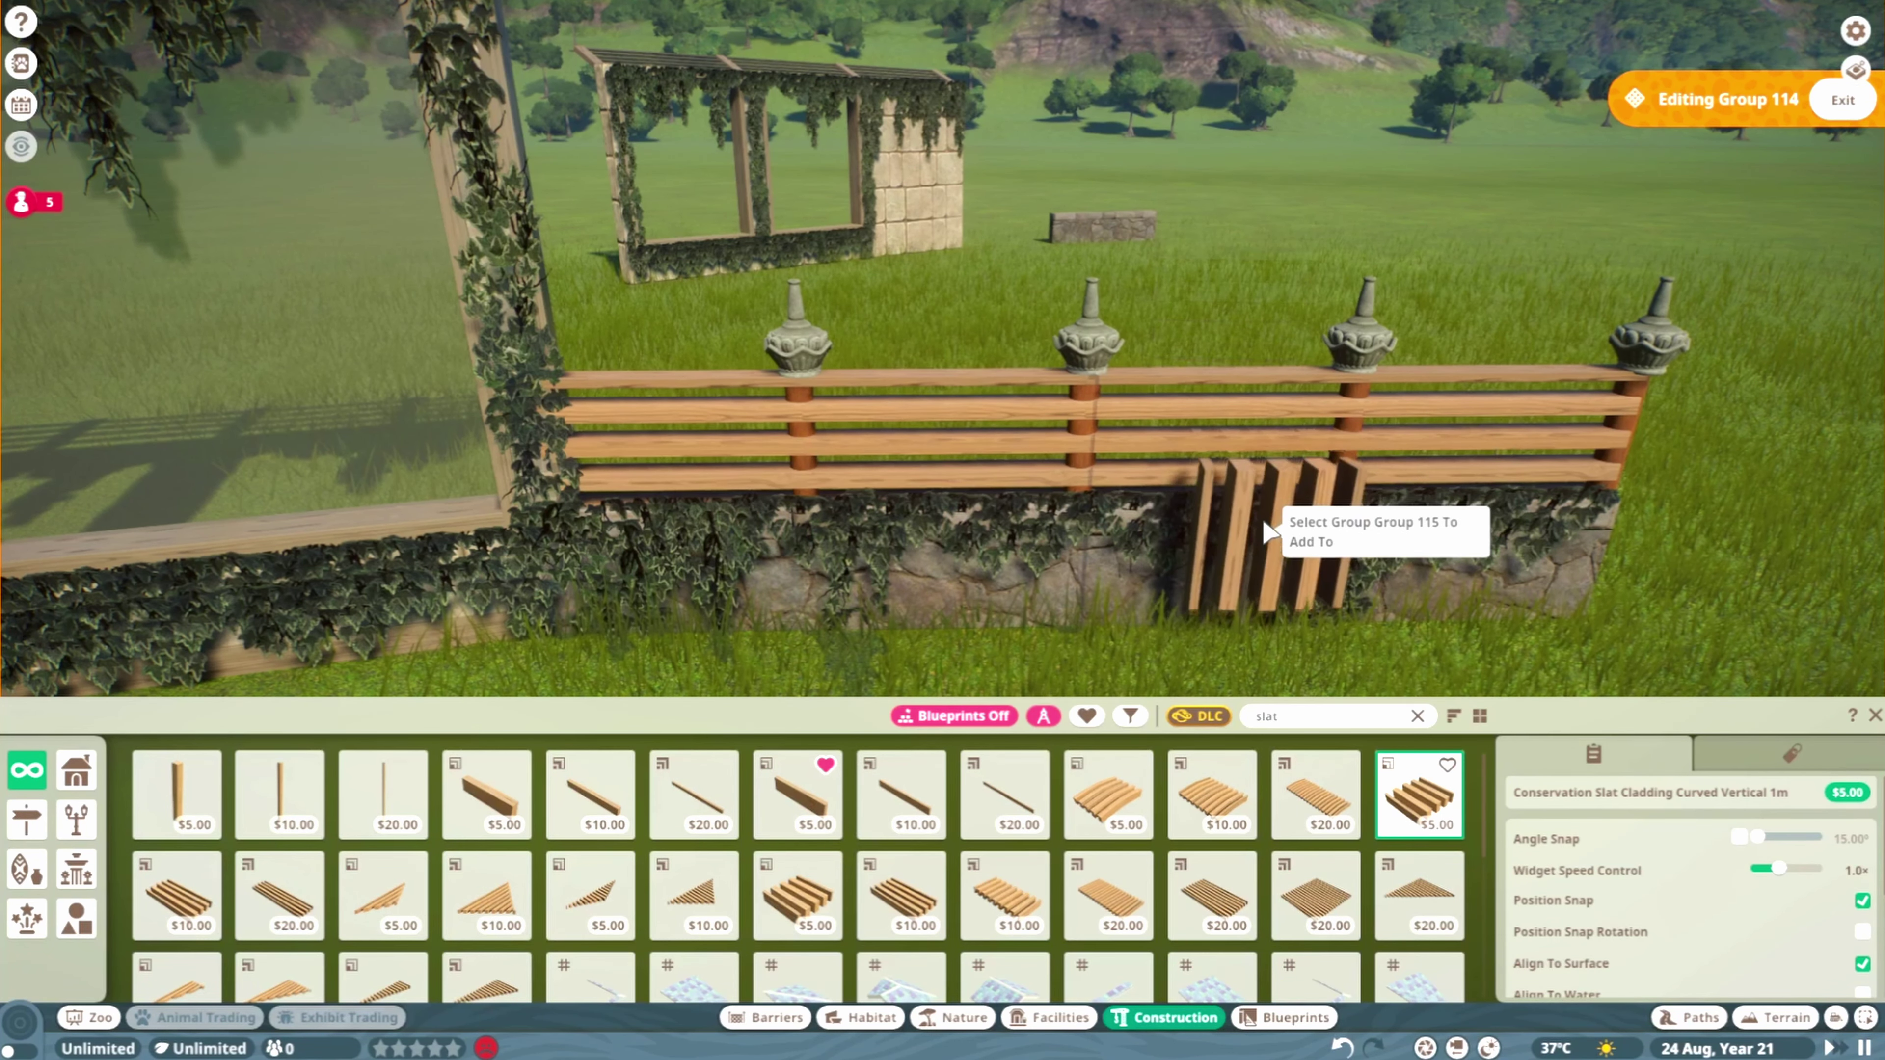
left_click(1315, 796)
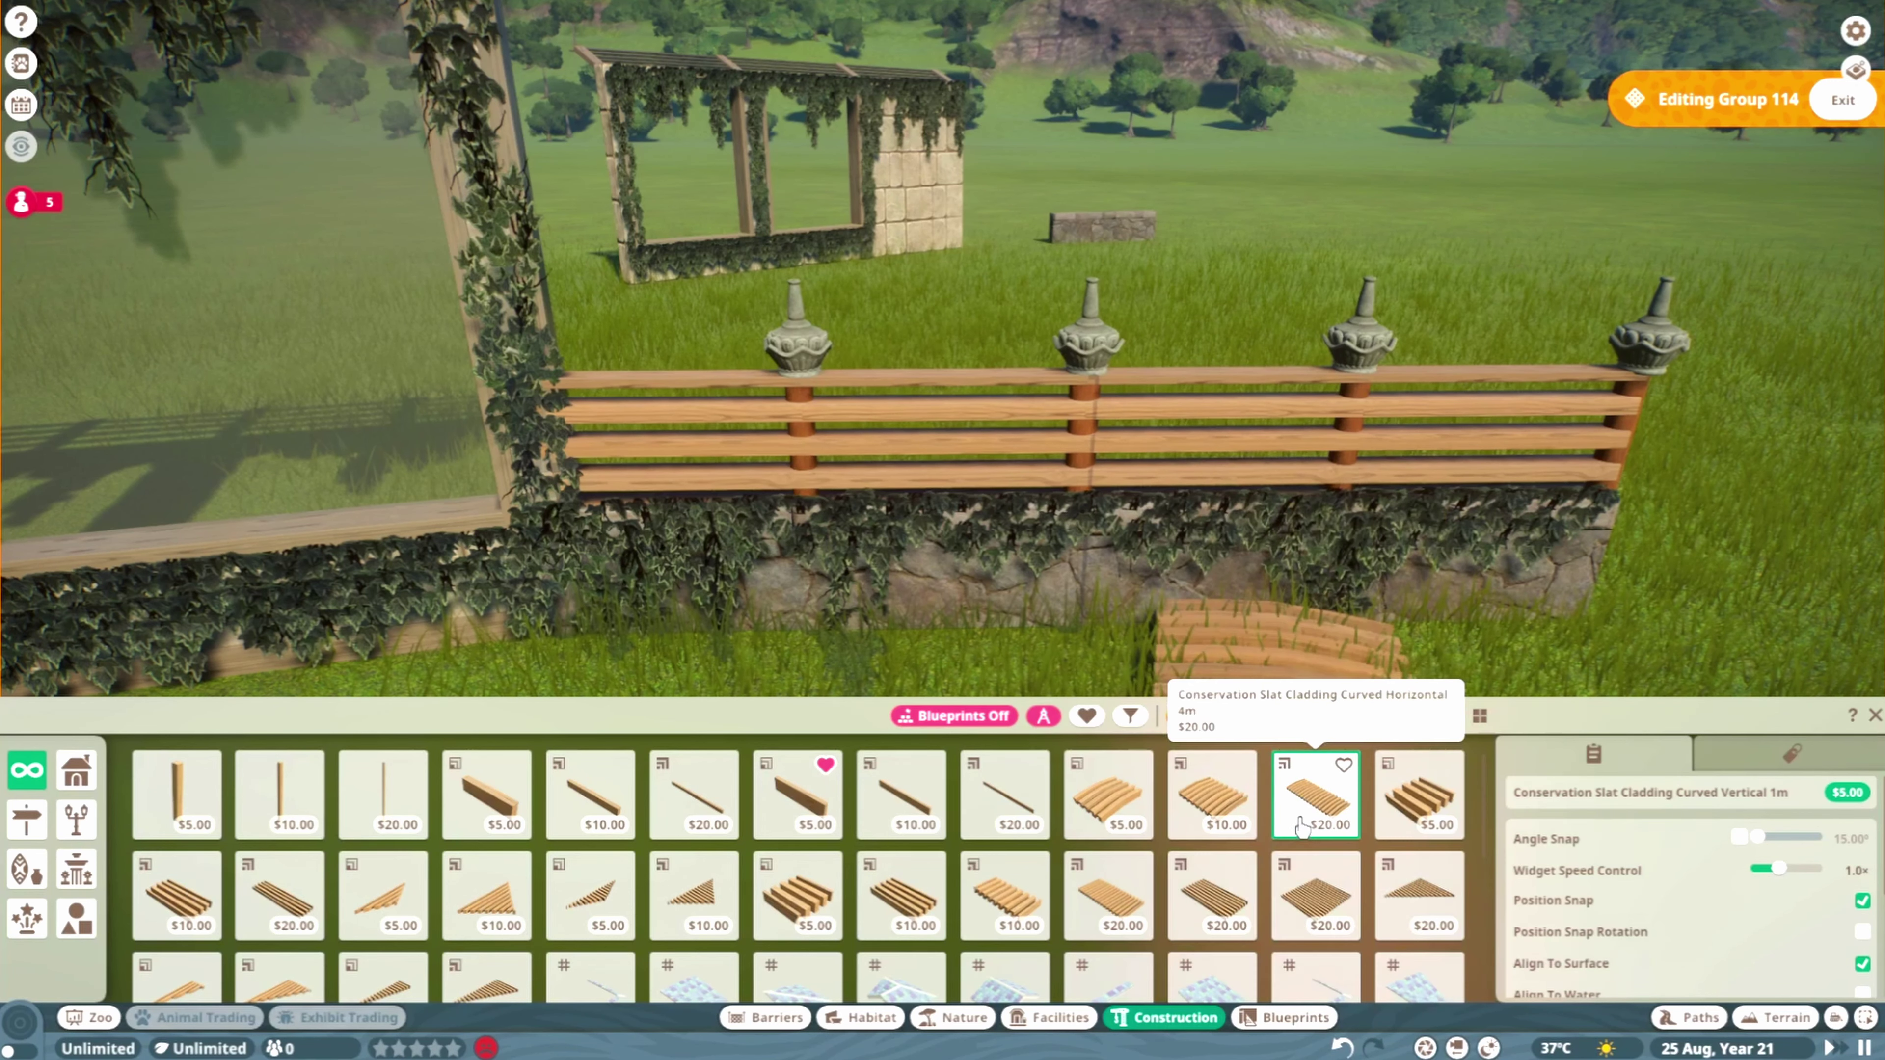
left_click(1108, 896)
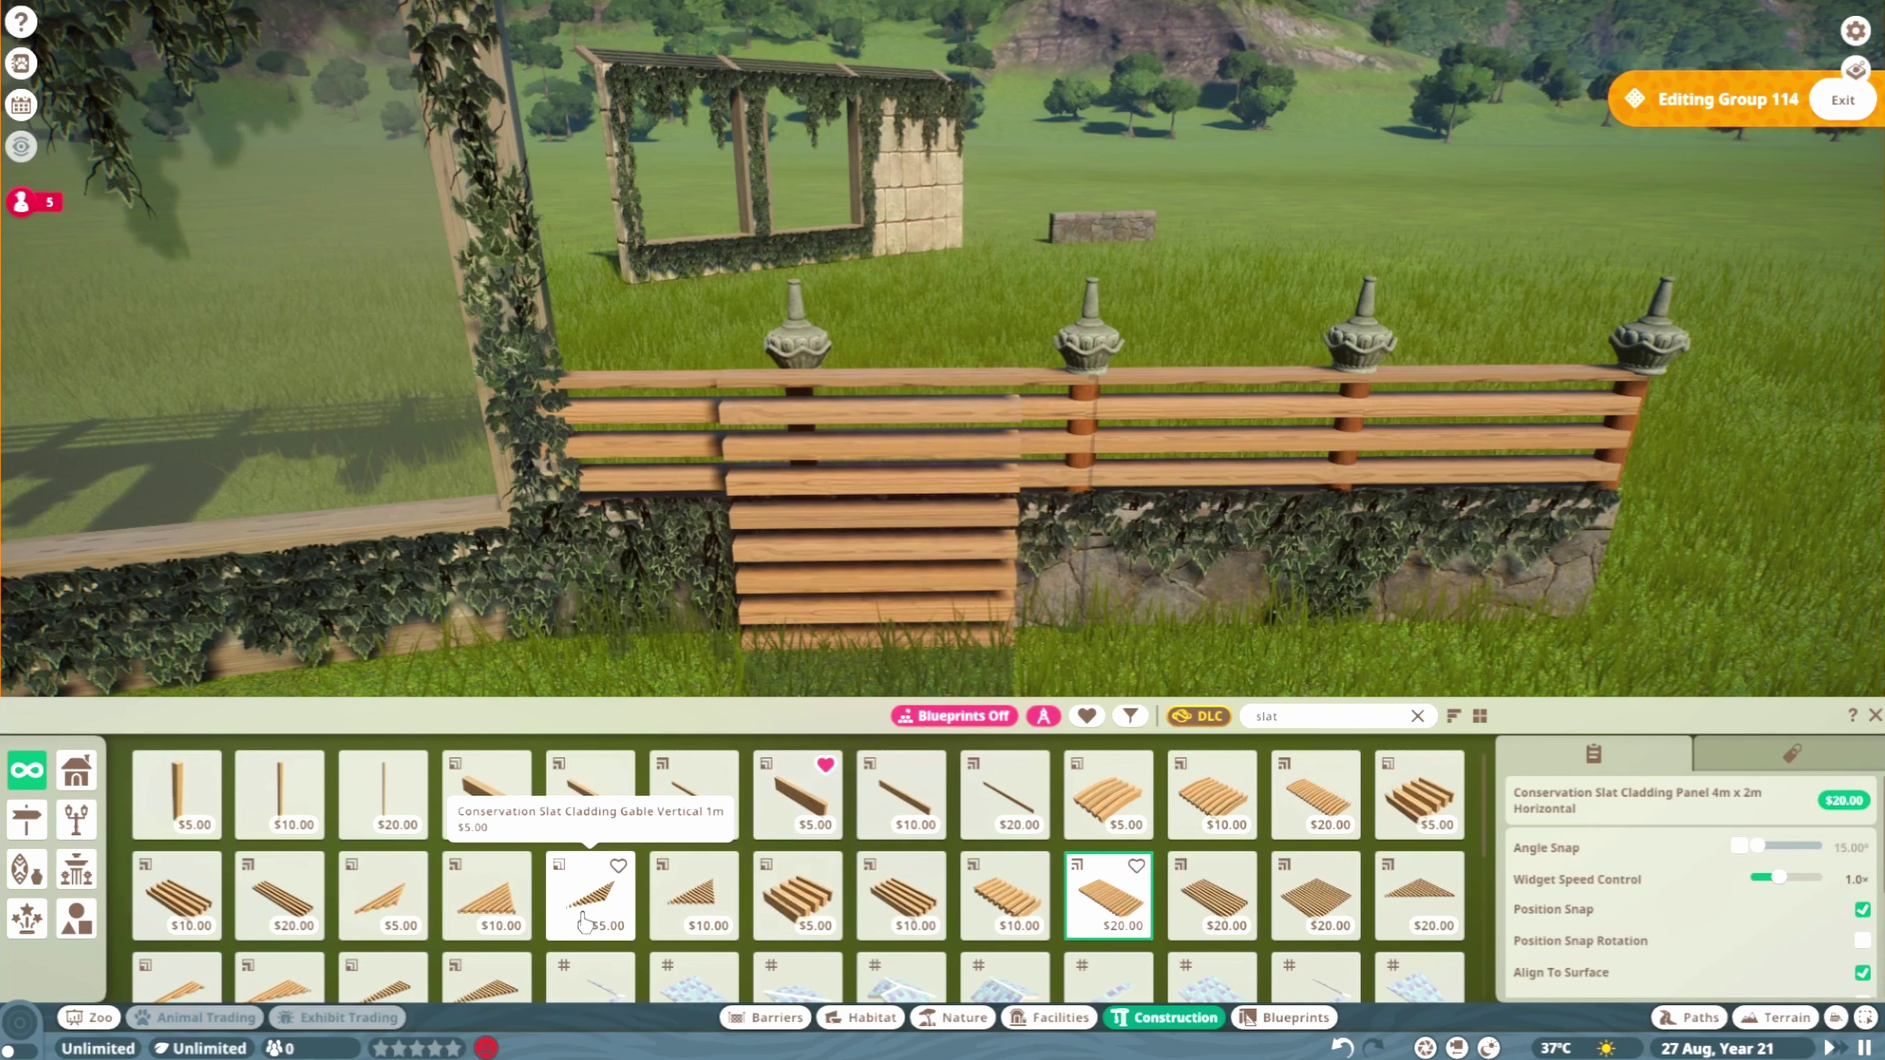
left_click(273, 921)
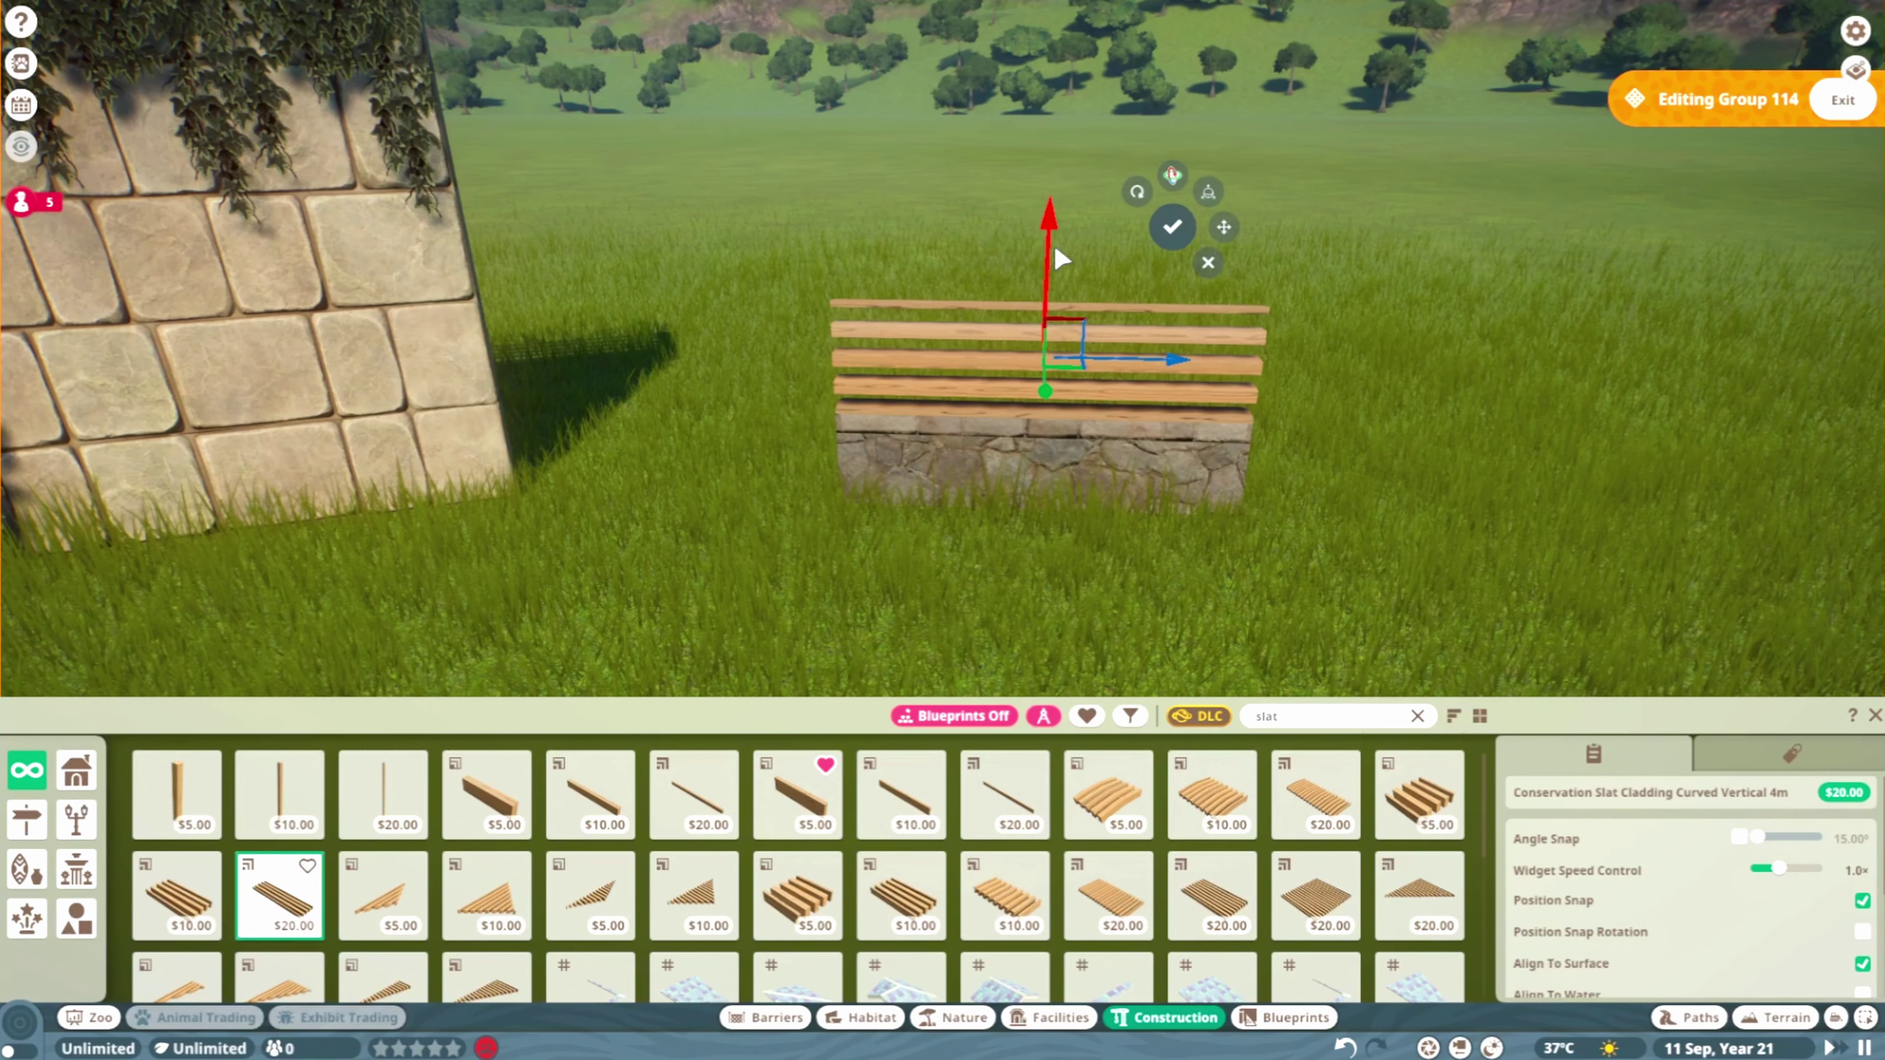
left_click_drag(1054, 260, 1052, 323)
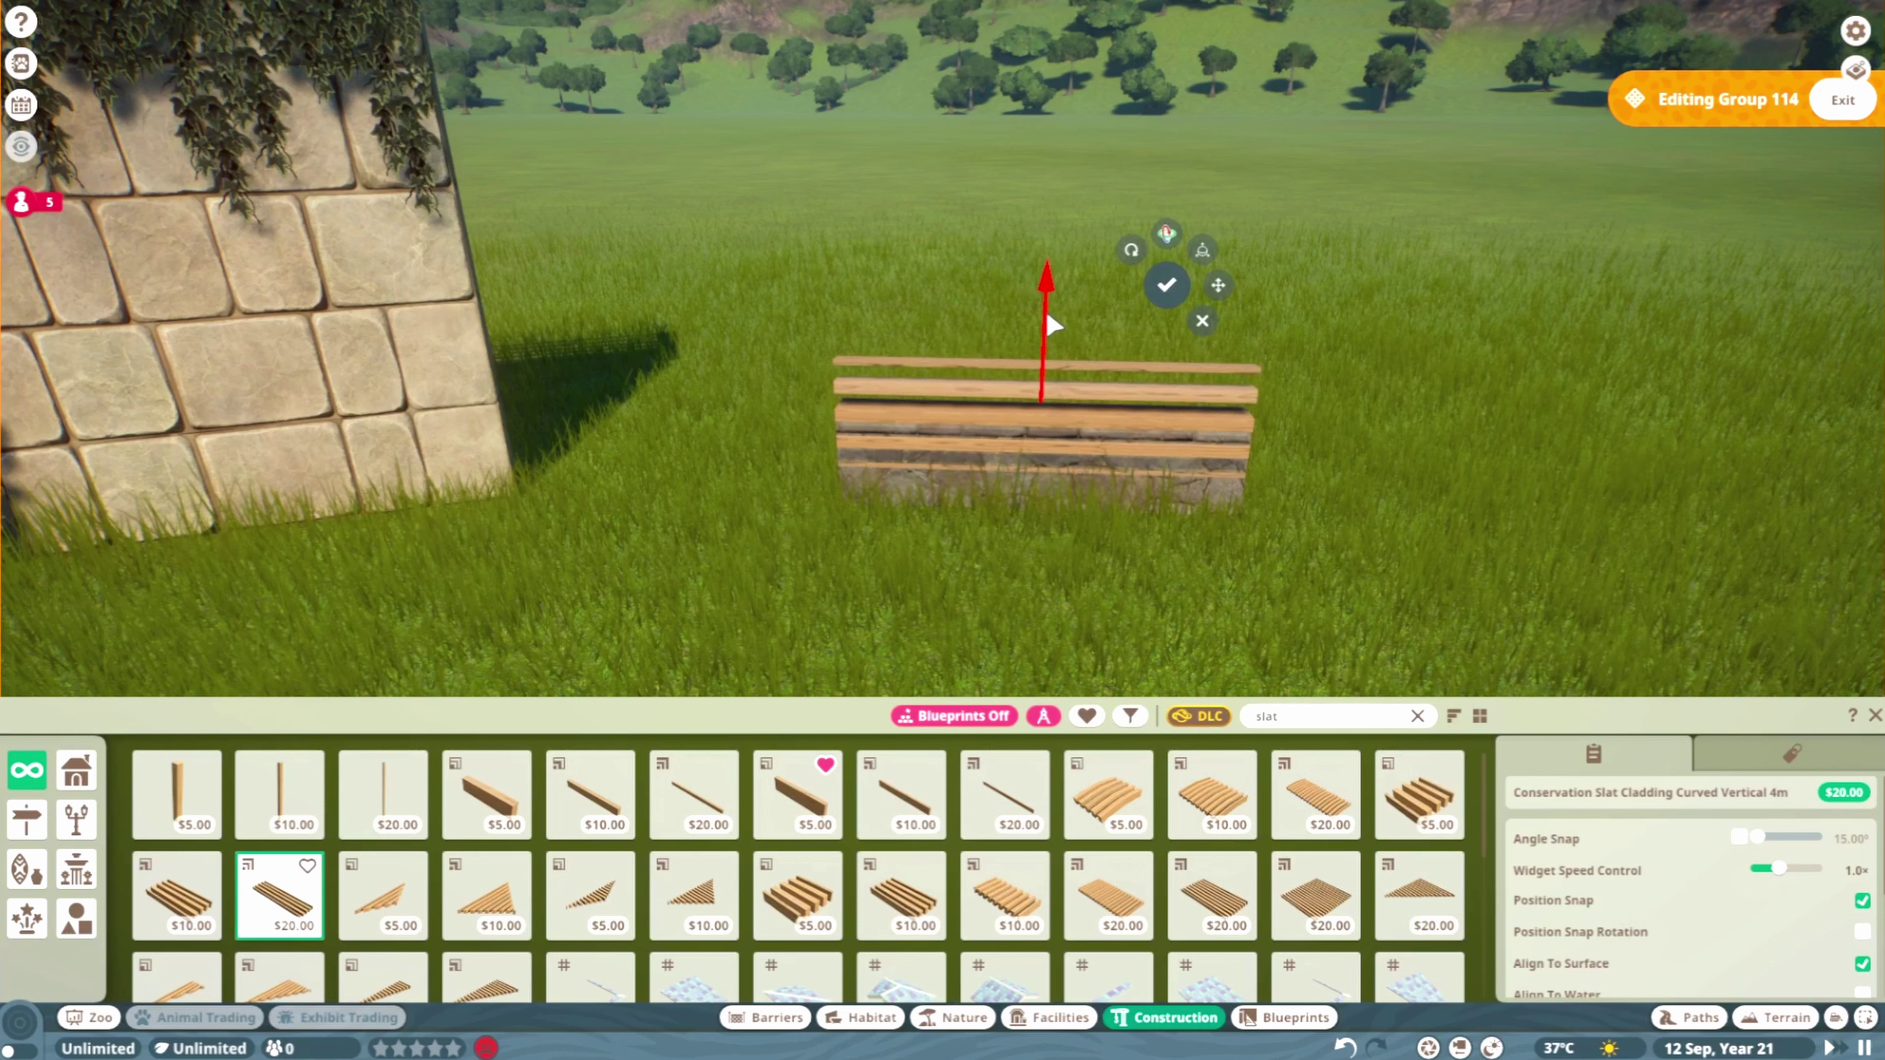
left_click_drag(1032, 450, 1039, 449)
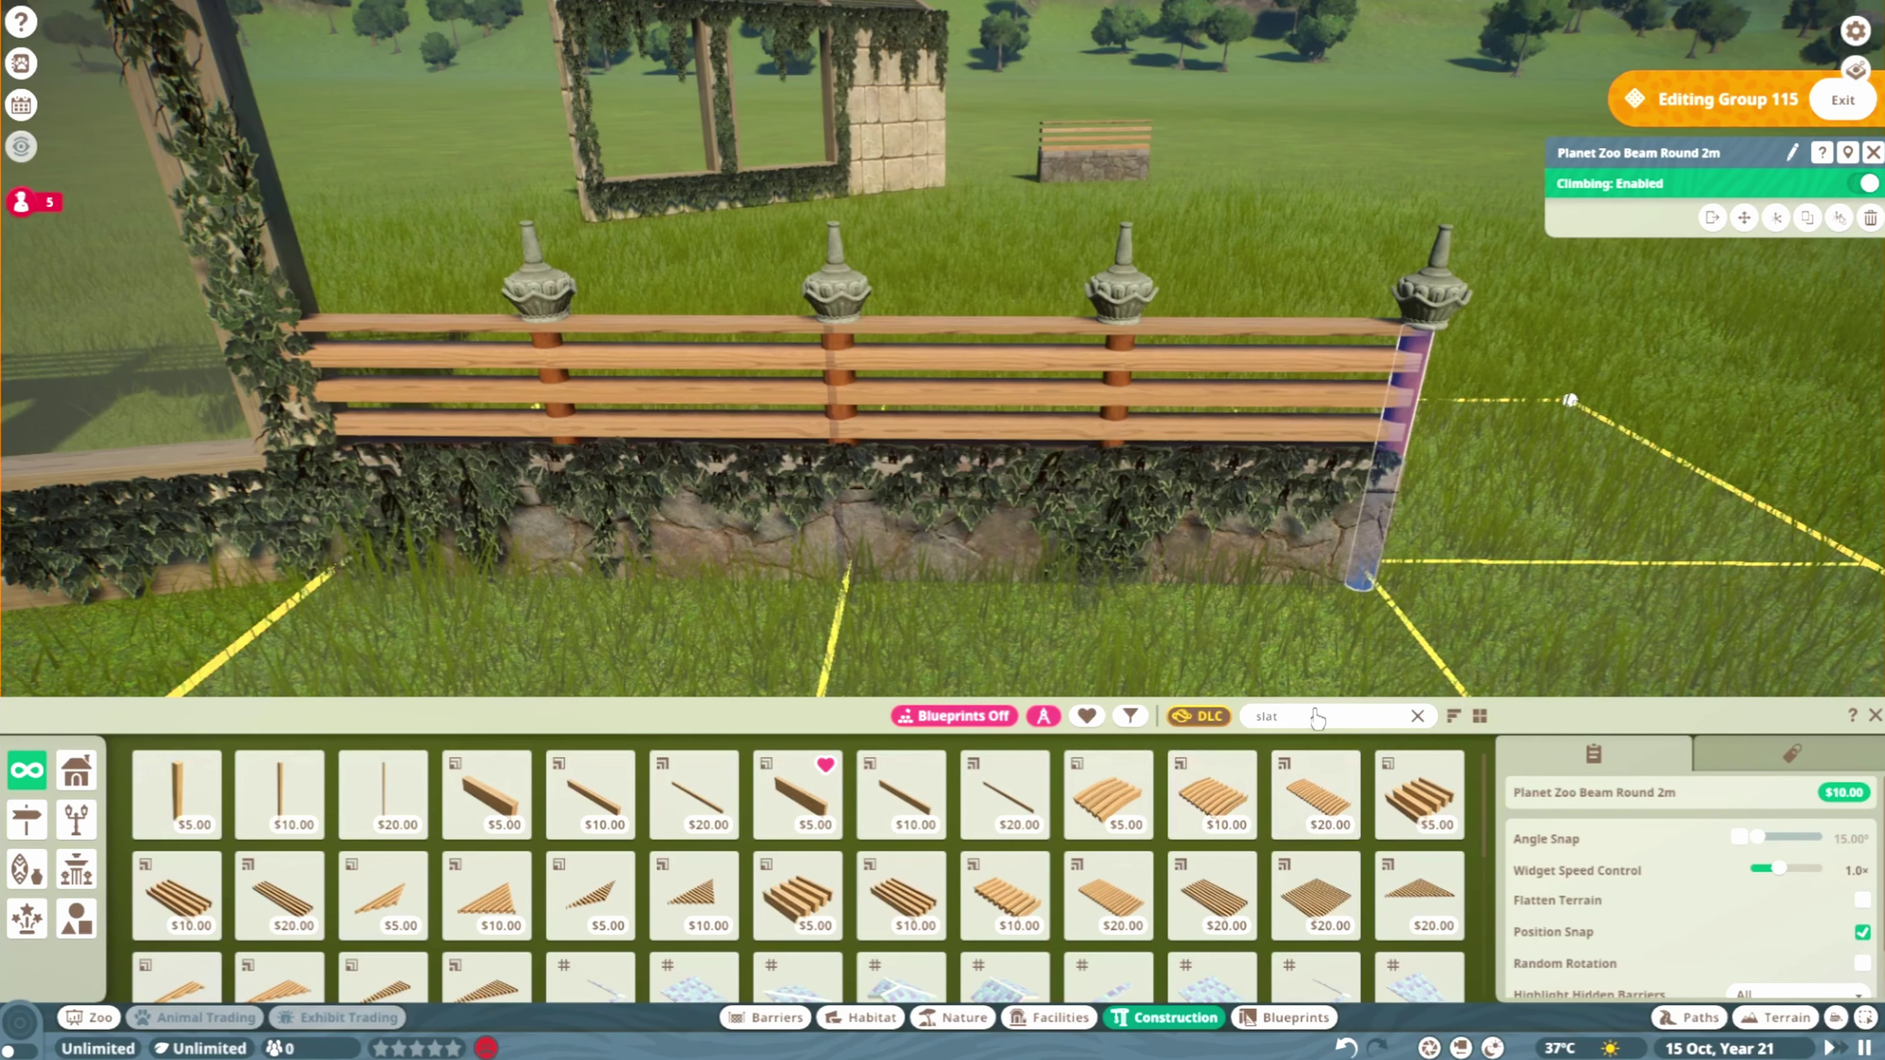
Copy a Round Beam post and a Tropical Sculpture Topper onto the small slat fence
left_click(1808, 218)
key("w")
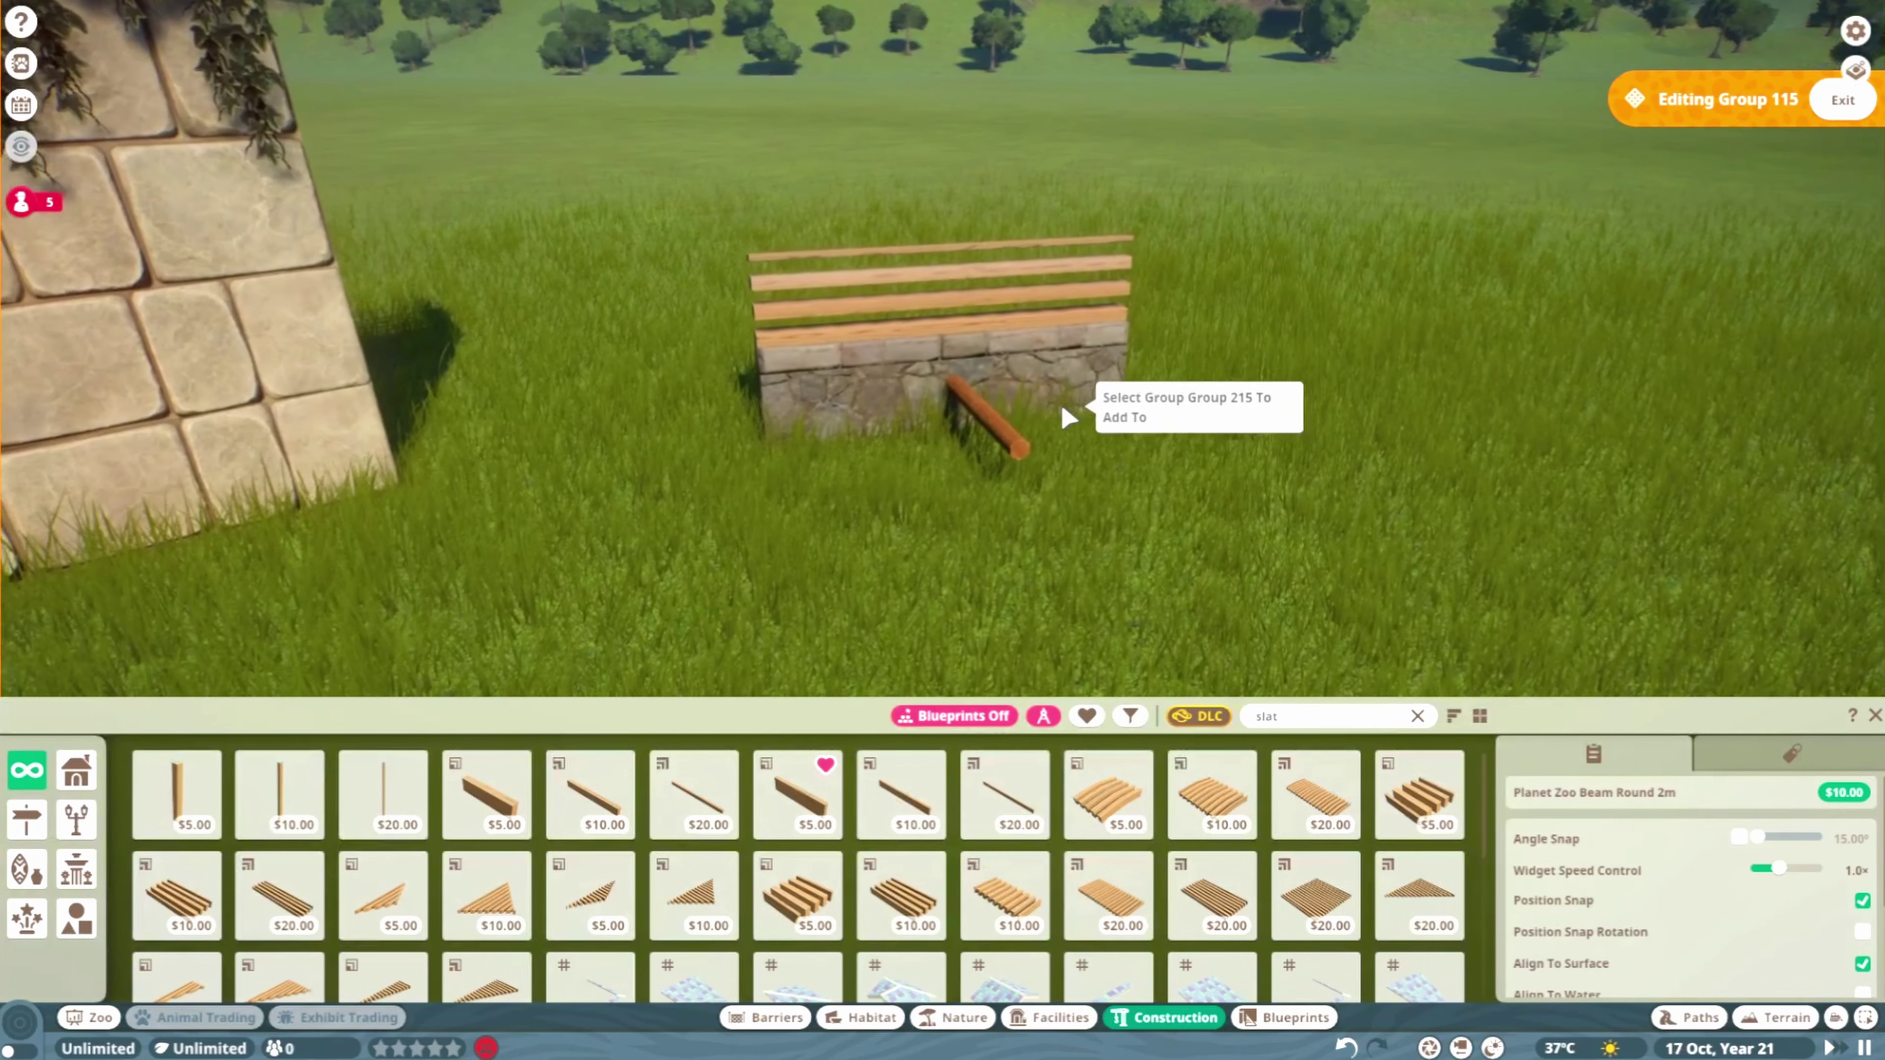
left_click(997, 374)
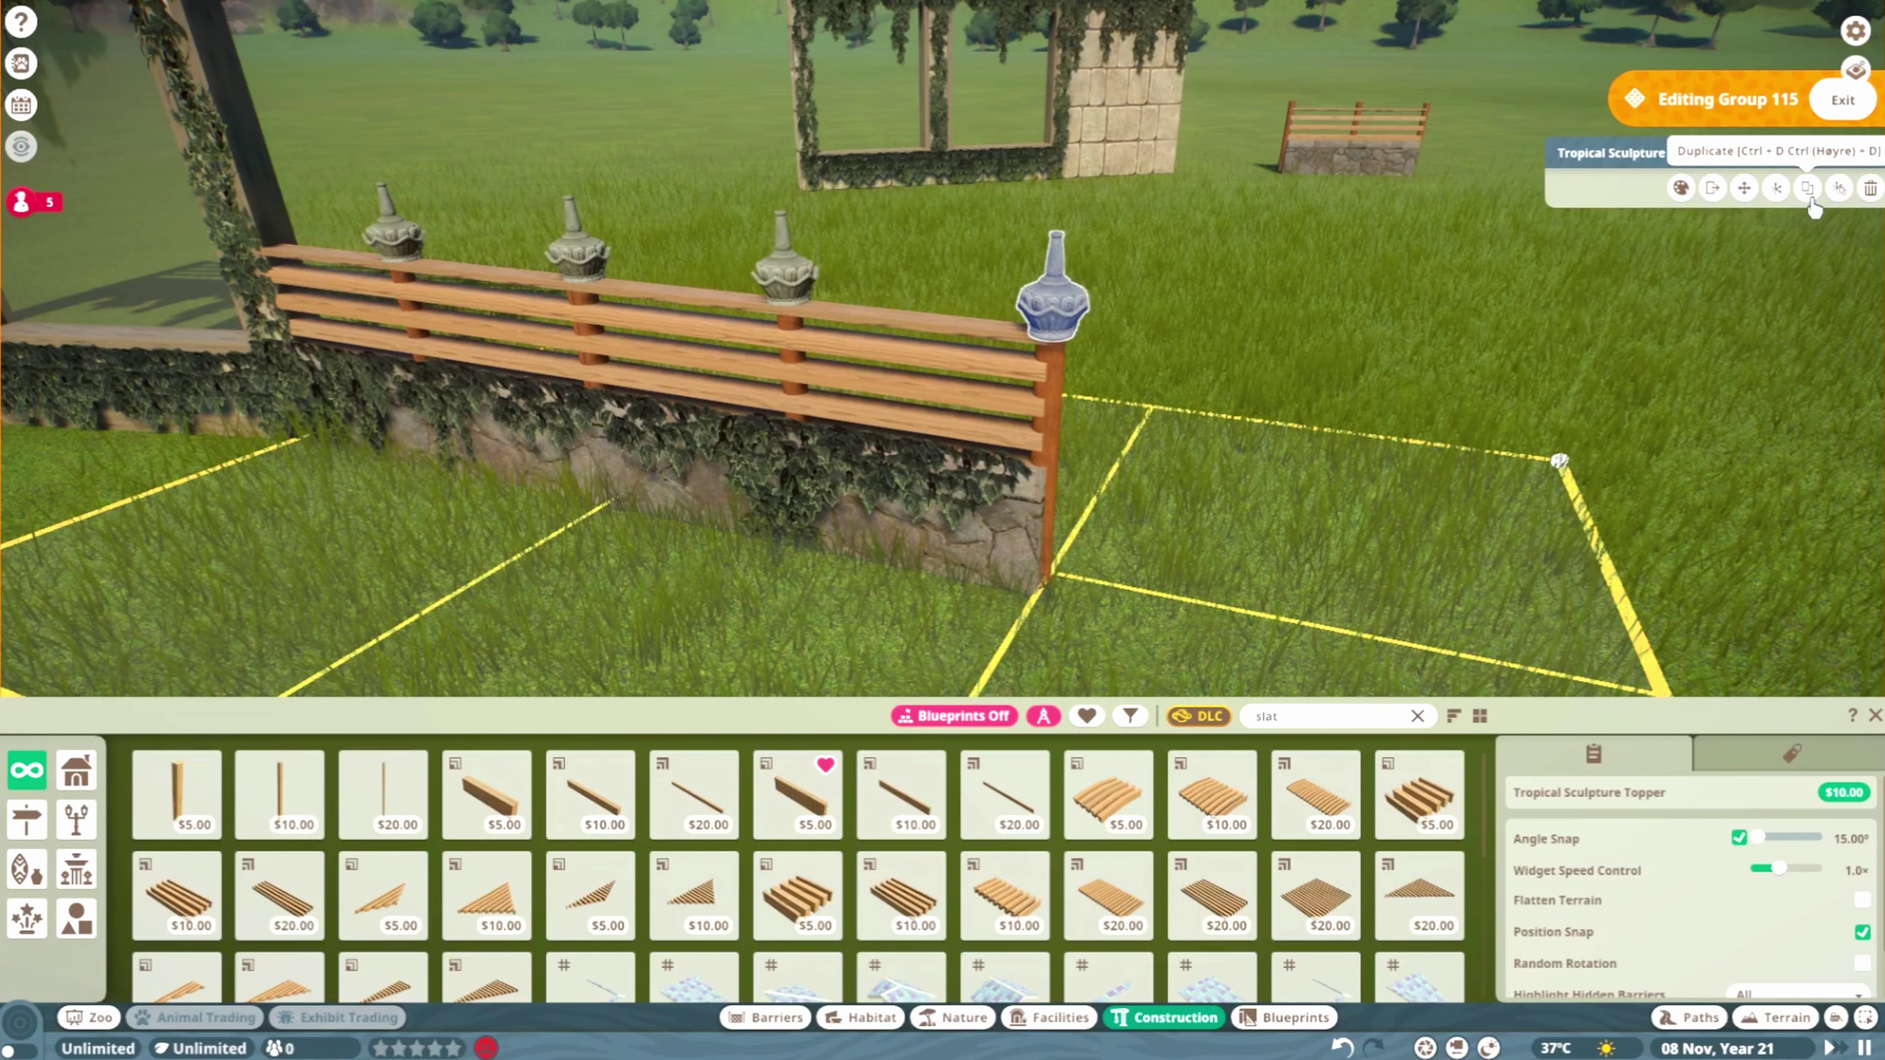
left_click(1807, 188)
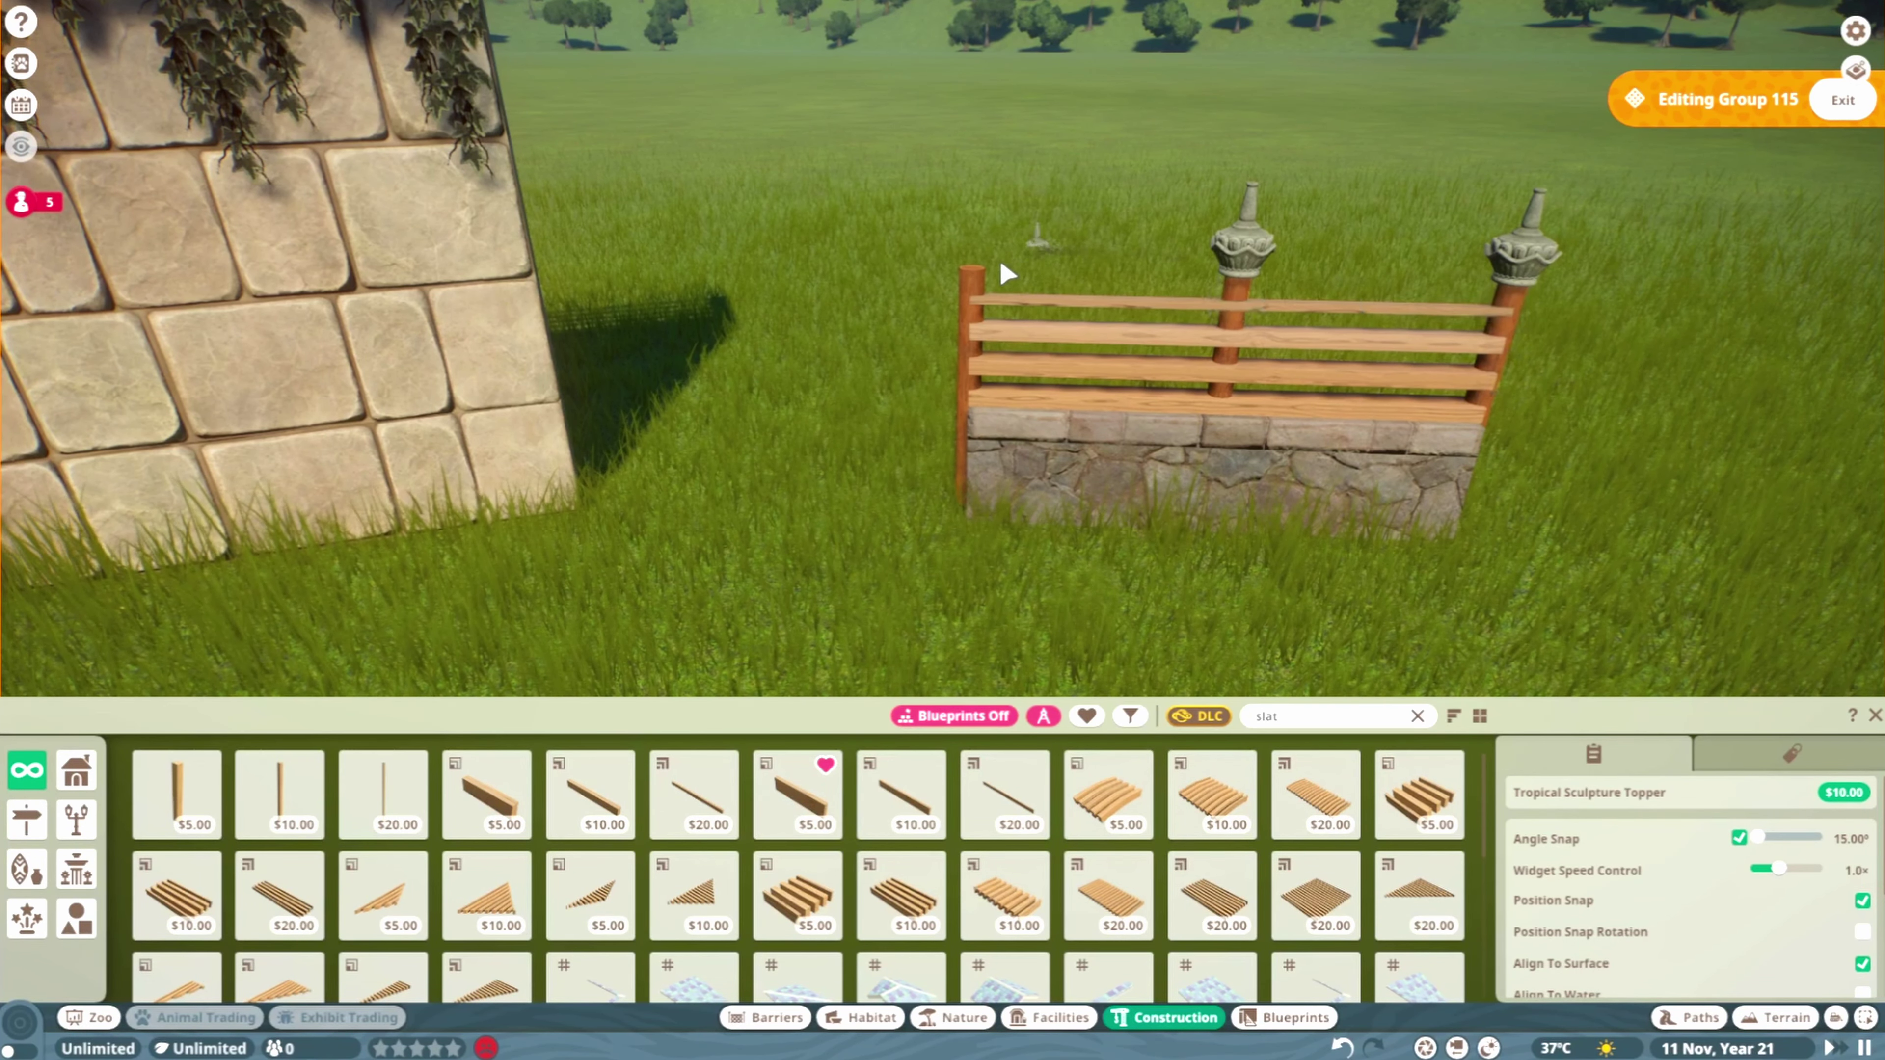
Recolour the two sculpture toppers tan (AA8A5A), leaving the slat colours unchanged
left_click(1536, 285)
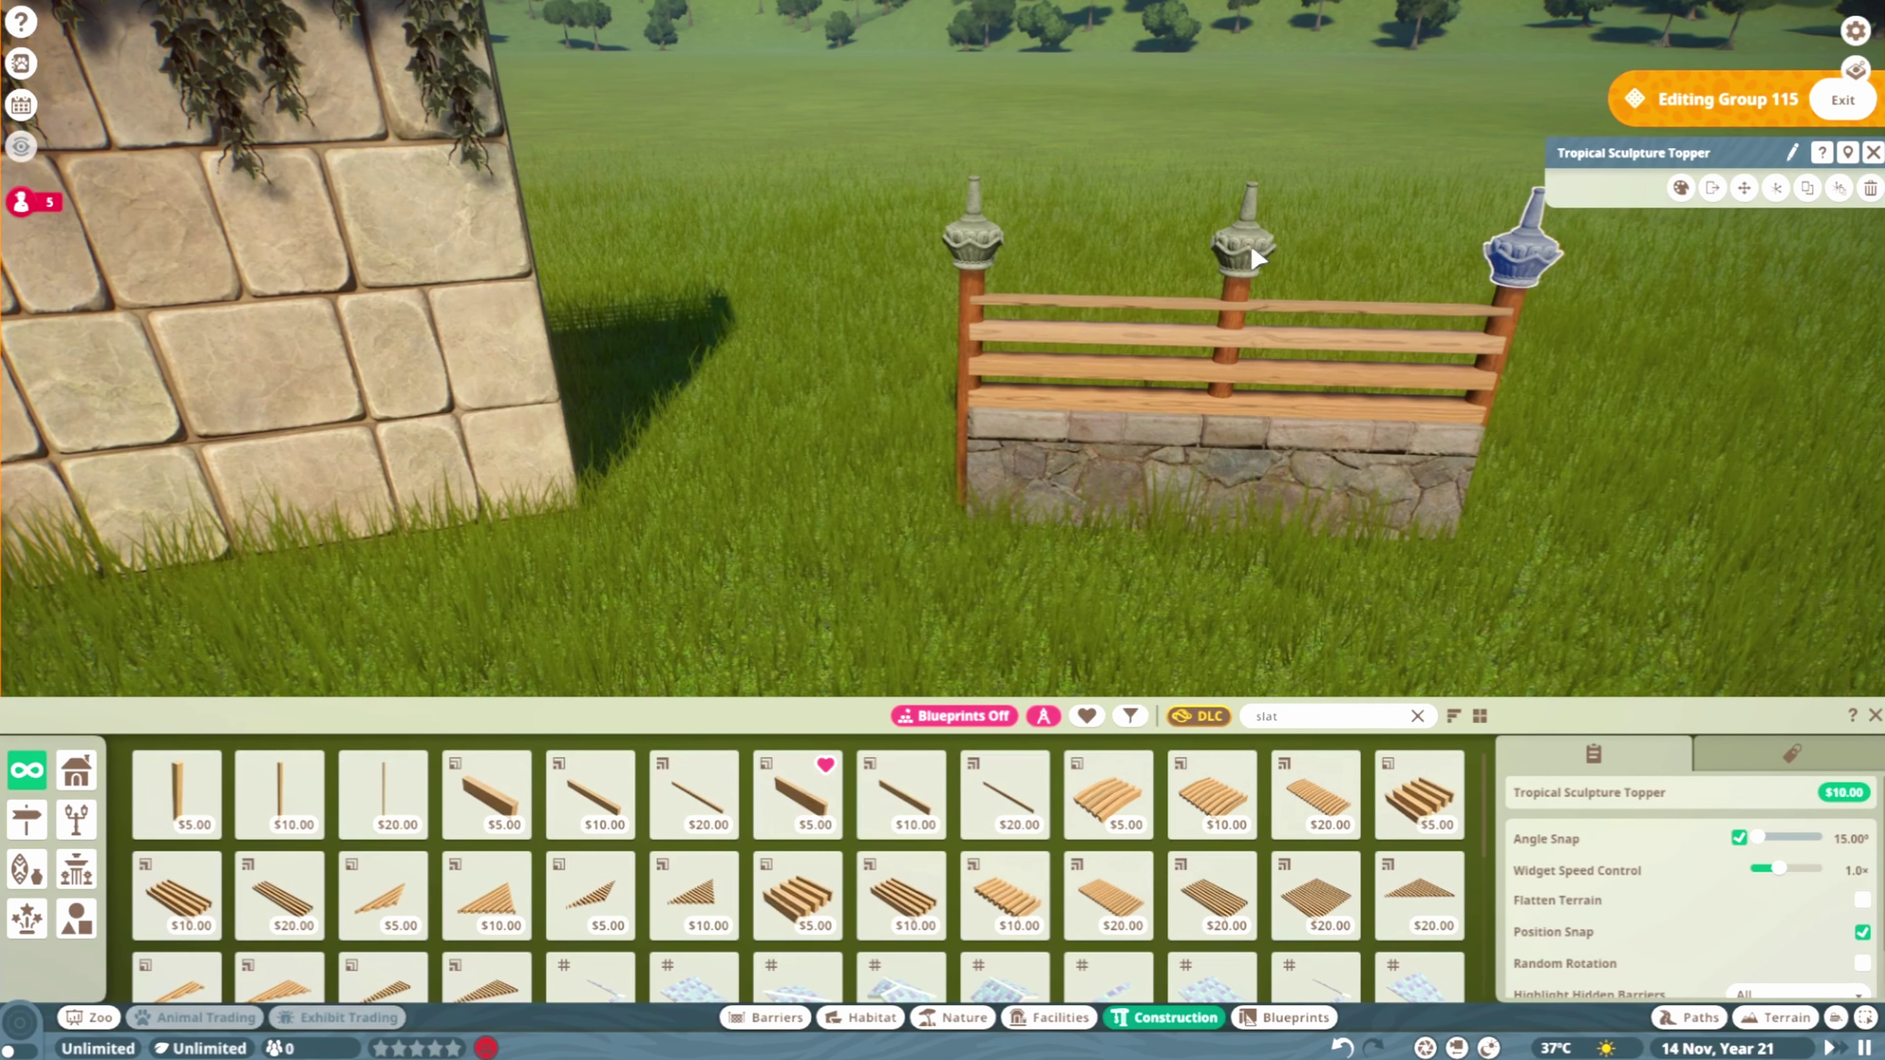
left_click(1217, 265, "ctrl")
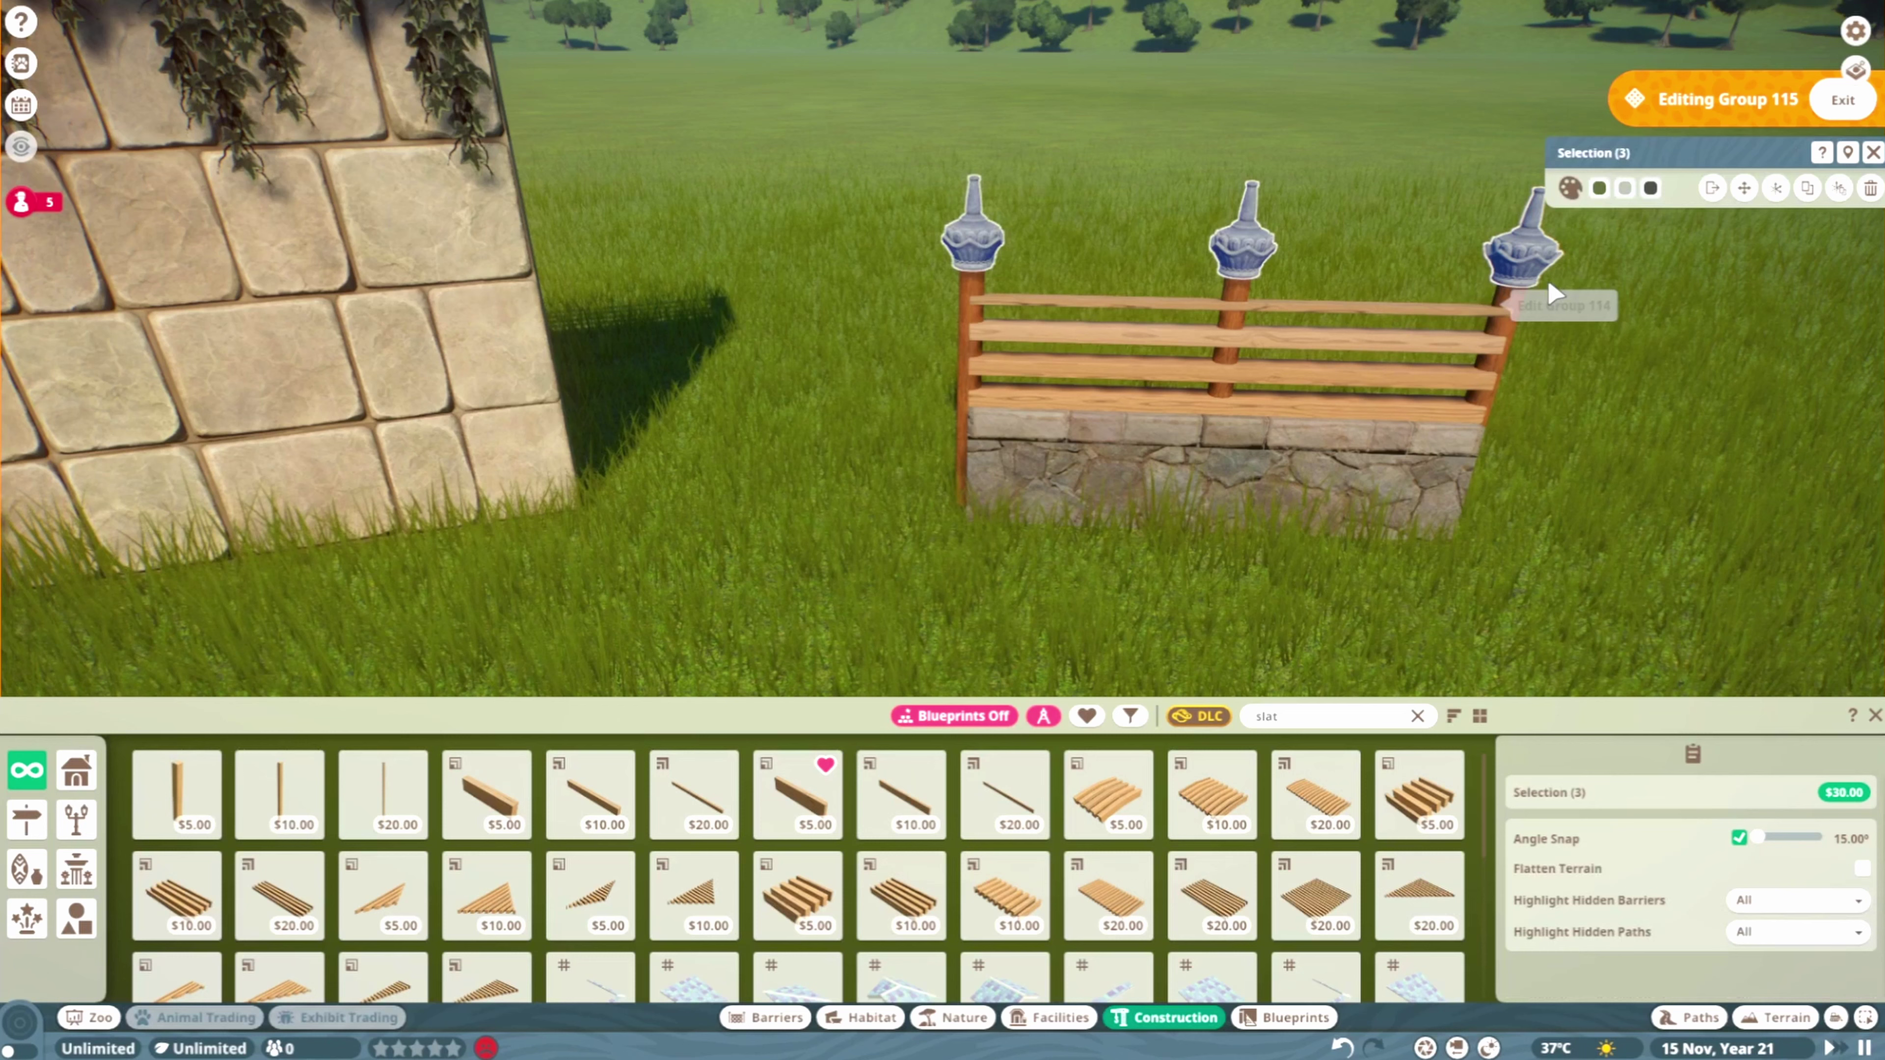
left_click(1624, 188)
left_click(1607, 327)
left_click(1660, 508)
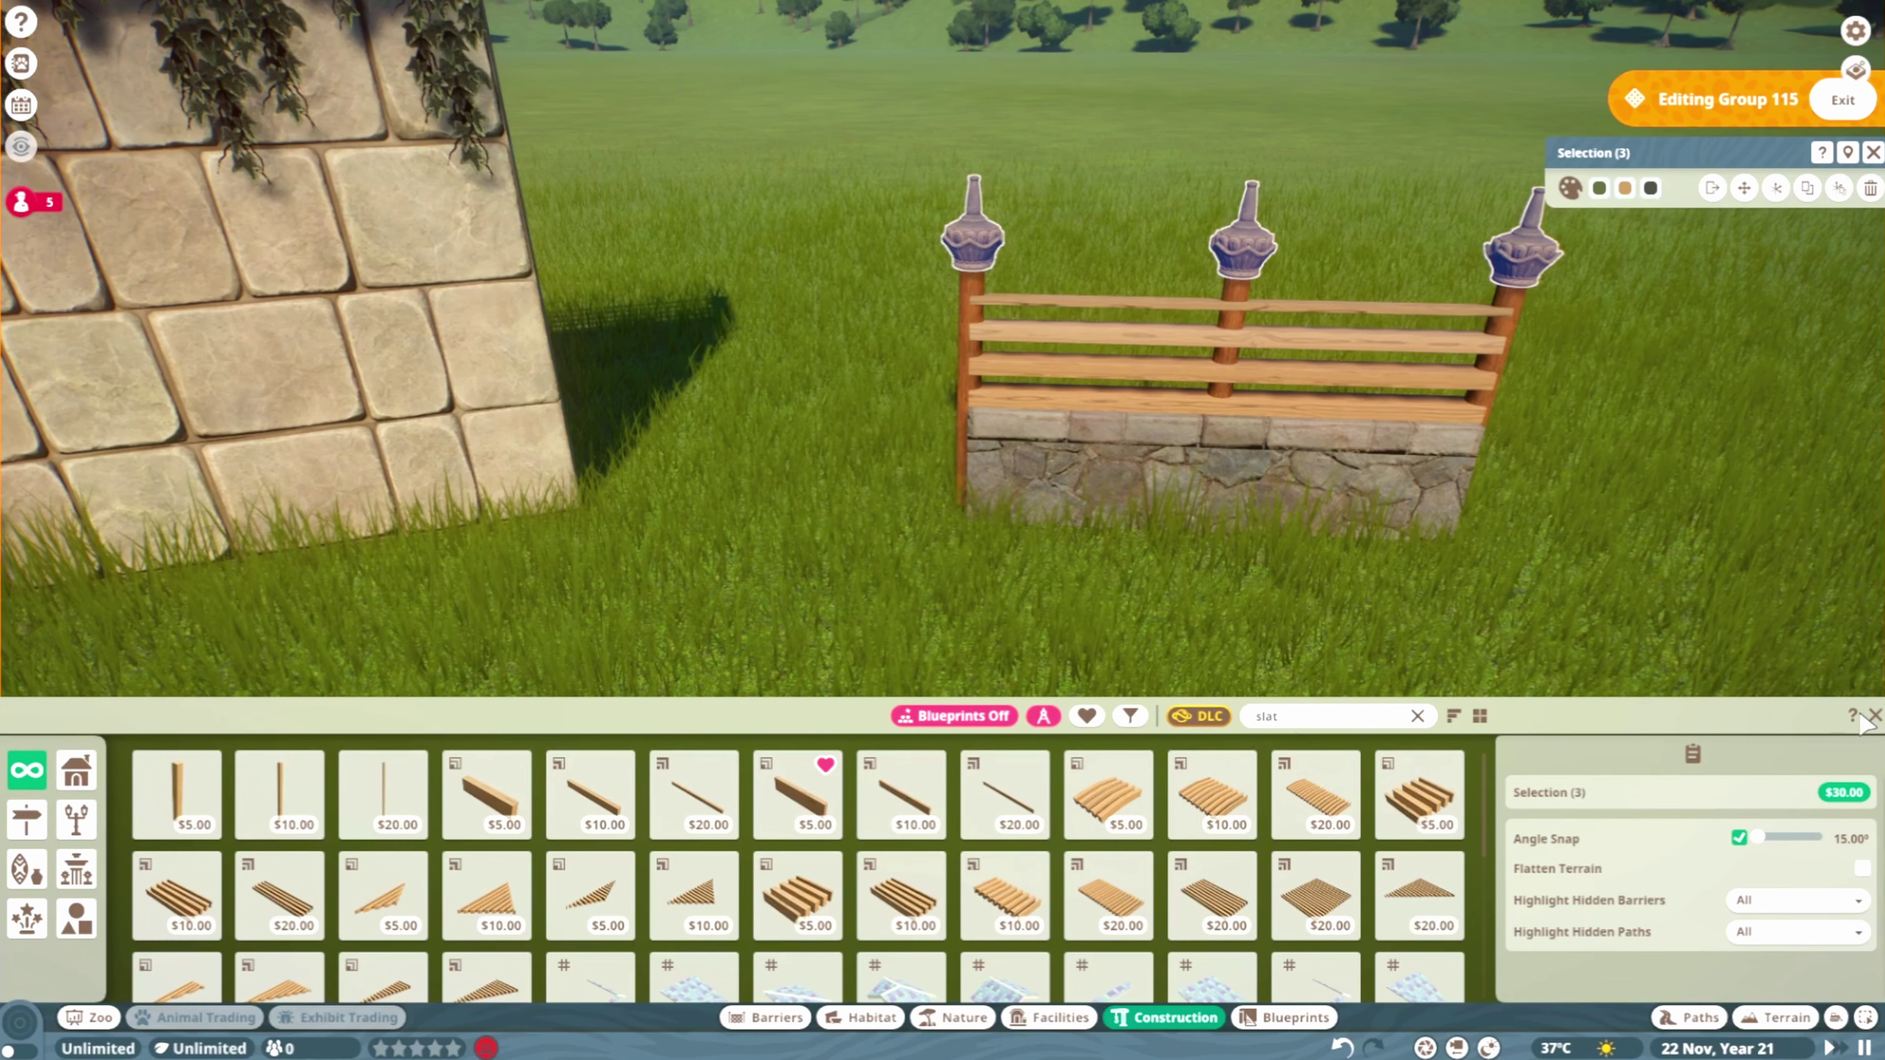
left_click(1410, 371)
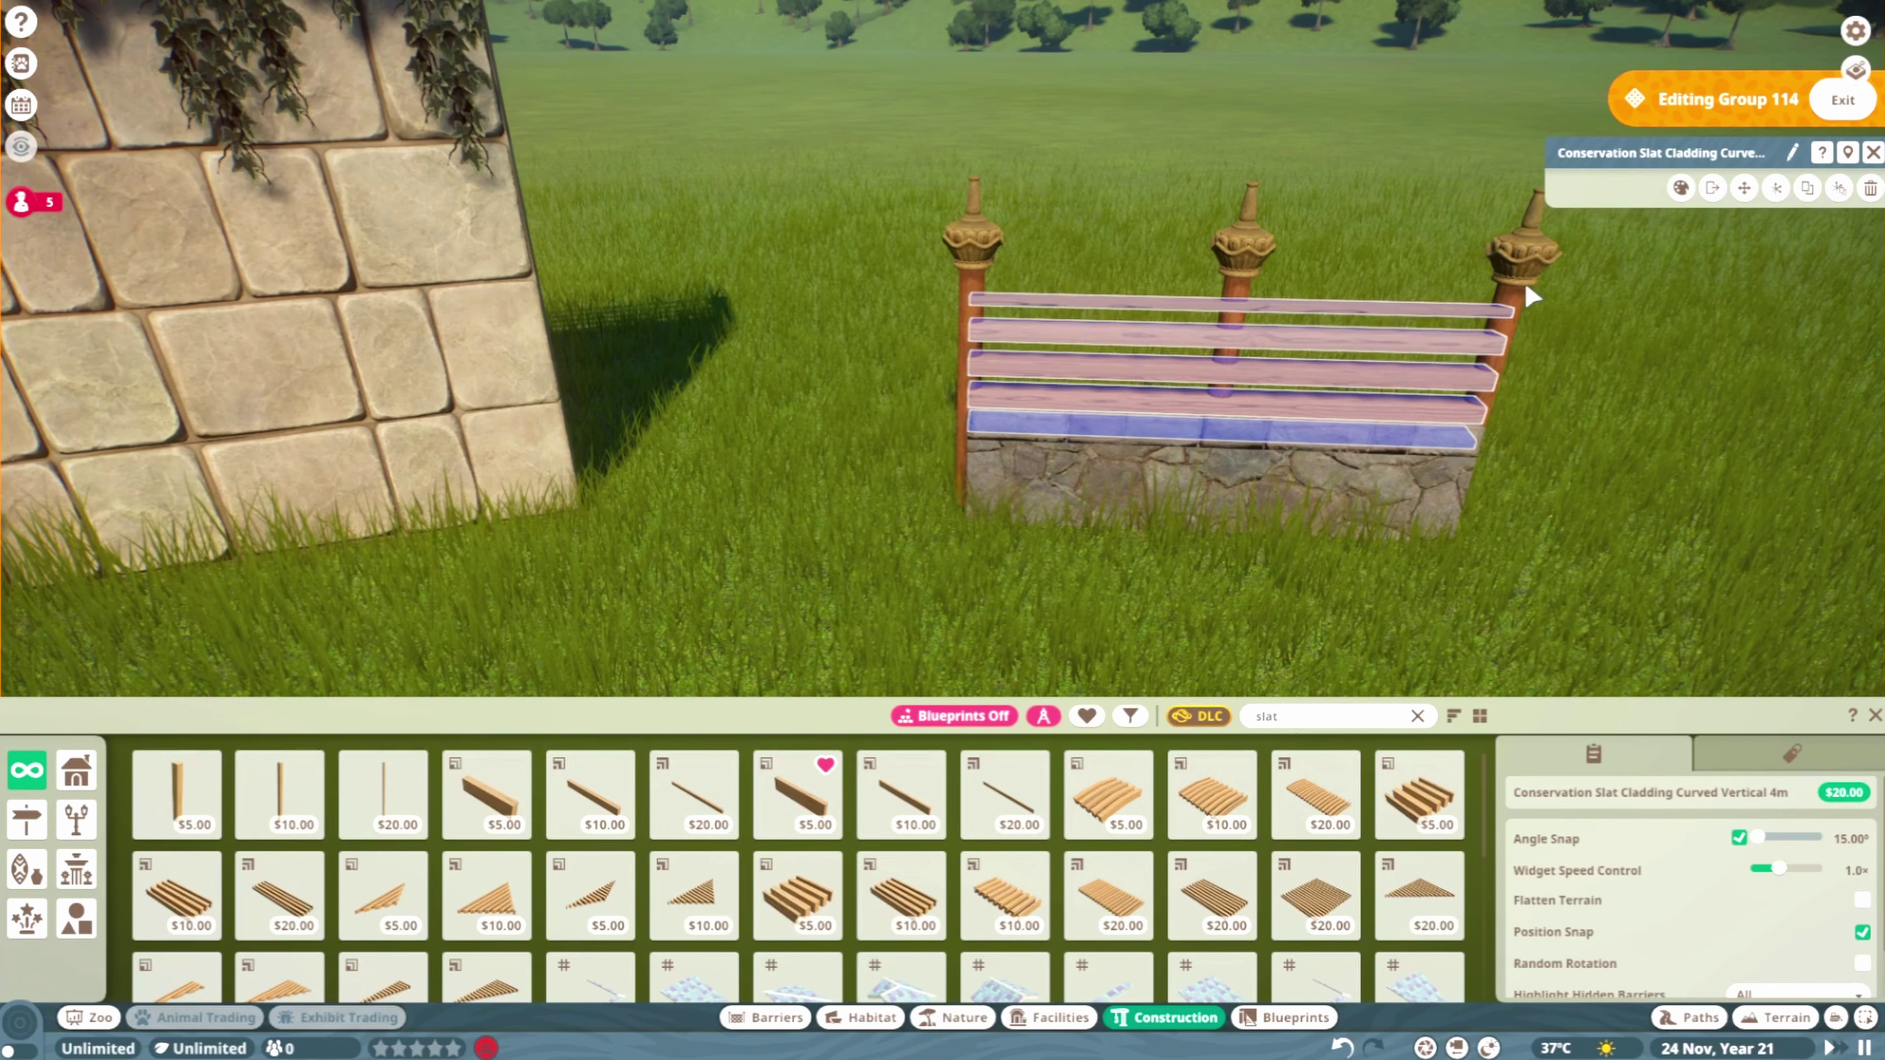
left_click(1679, 189)
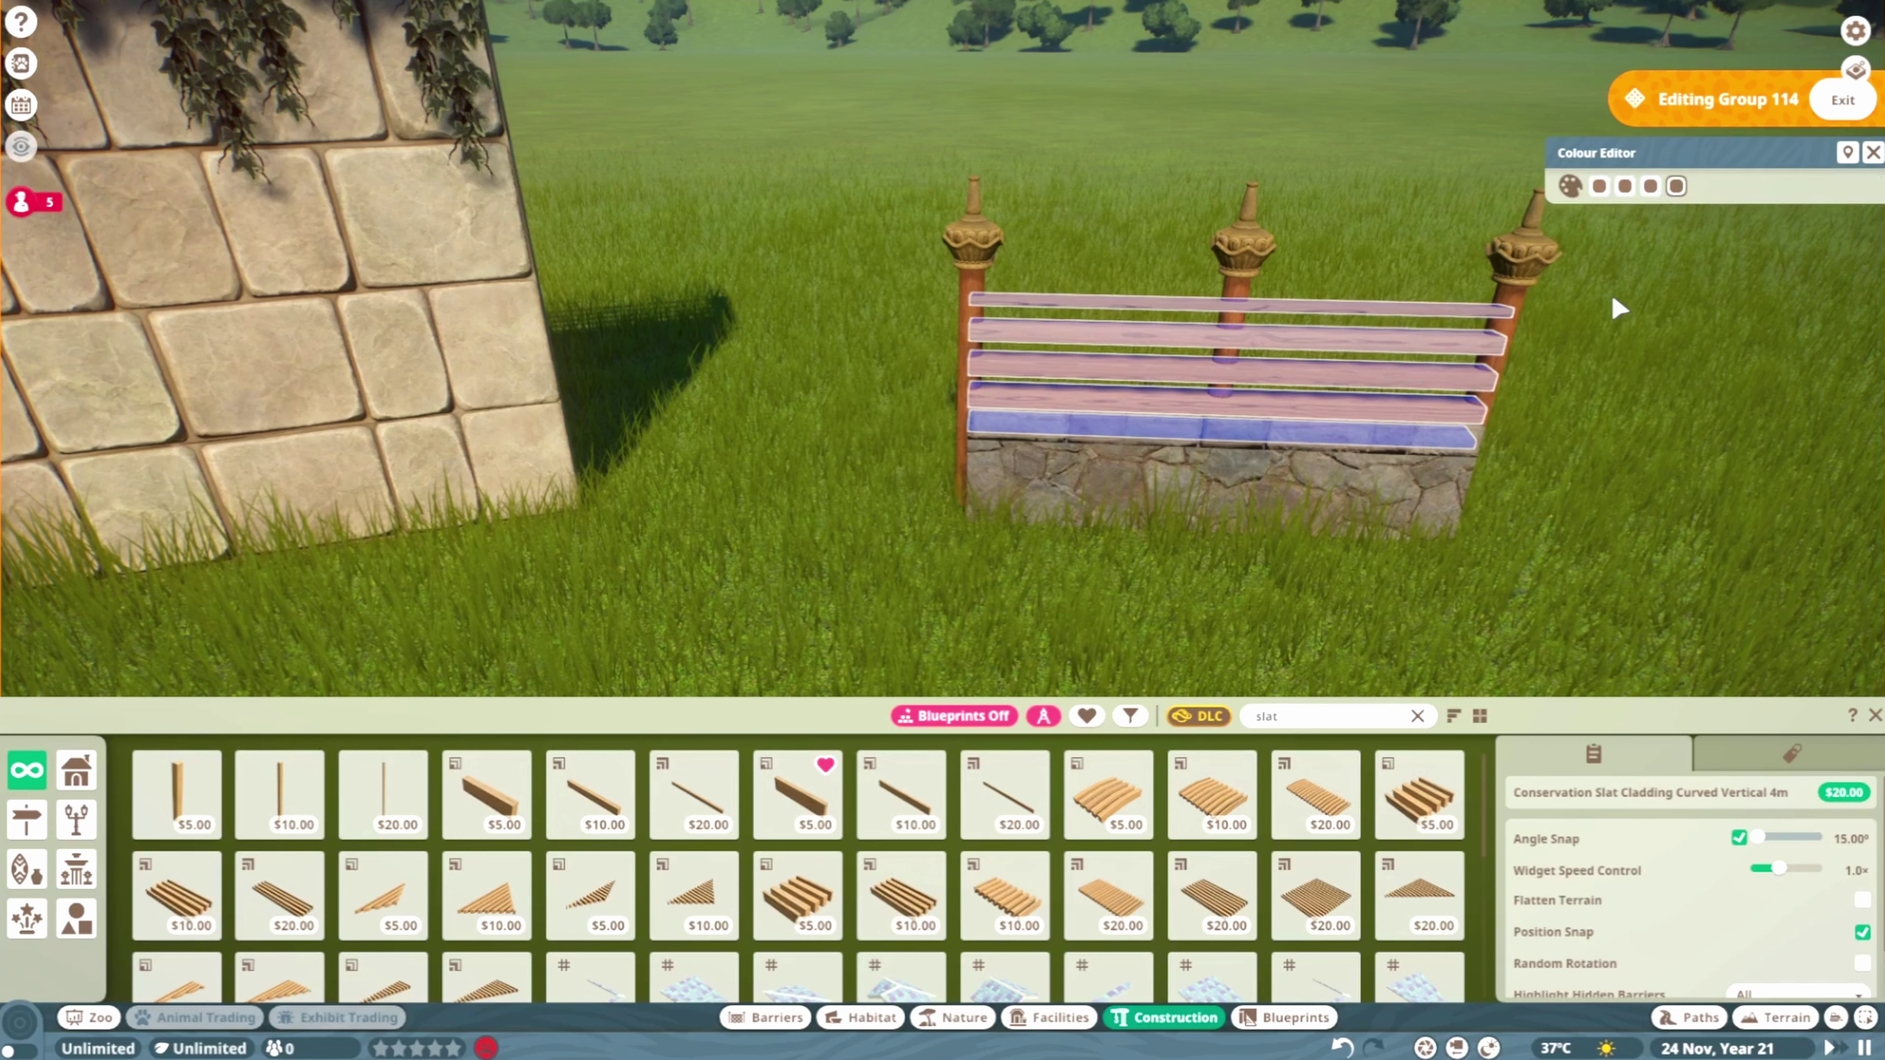
left_click(1863, 191)
left_click(1874, 715)
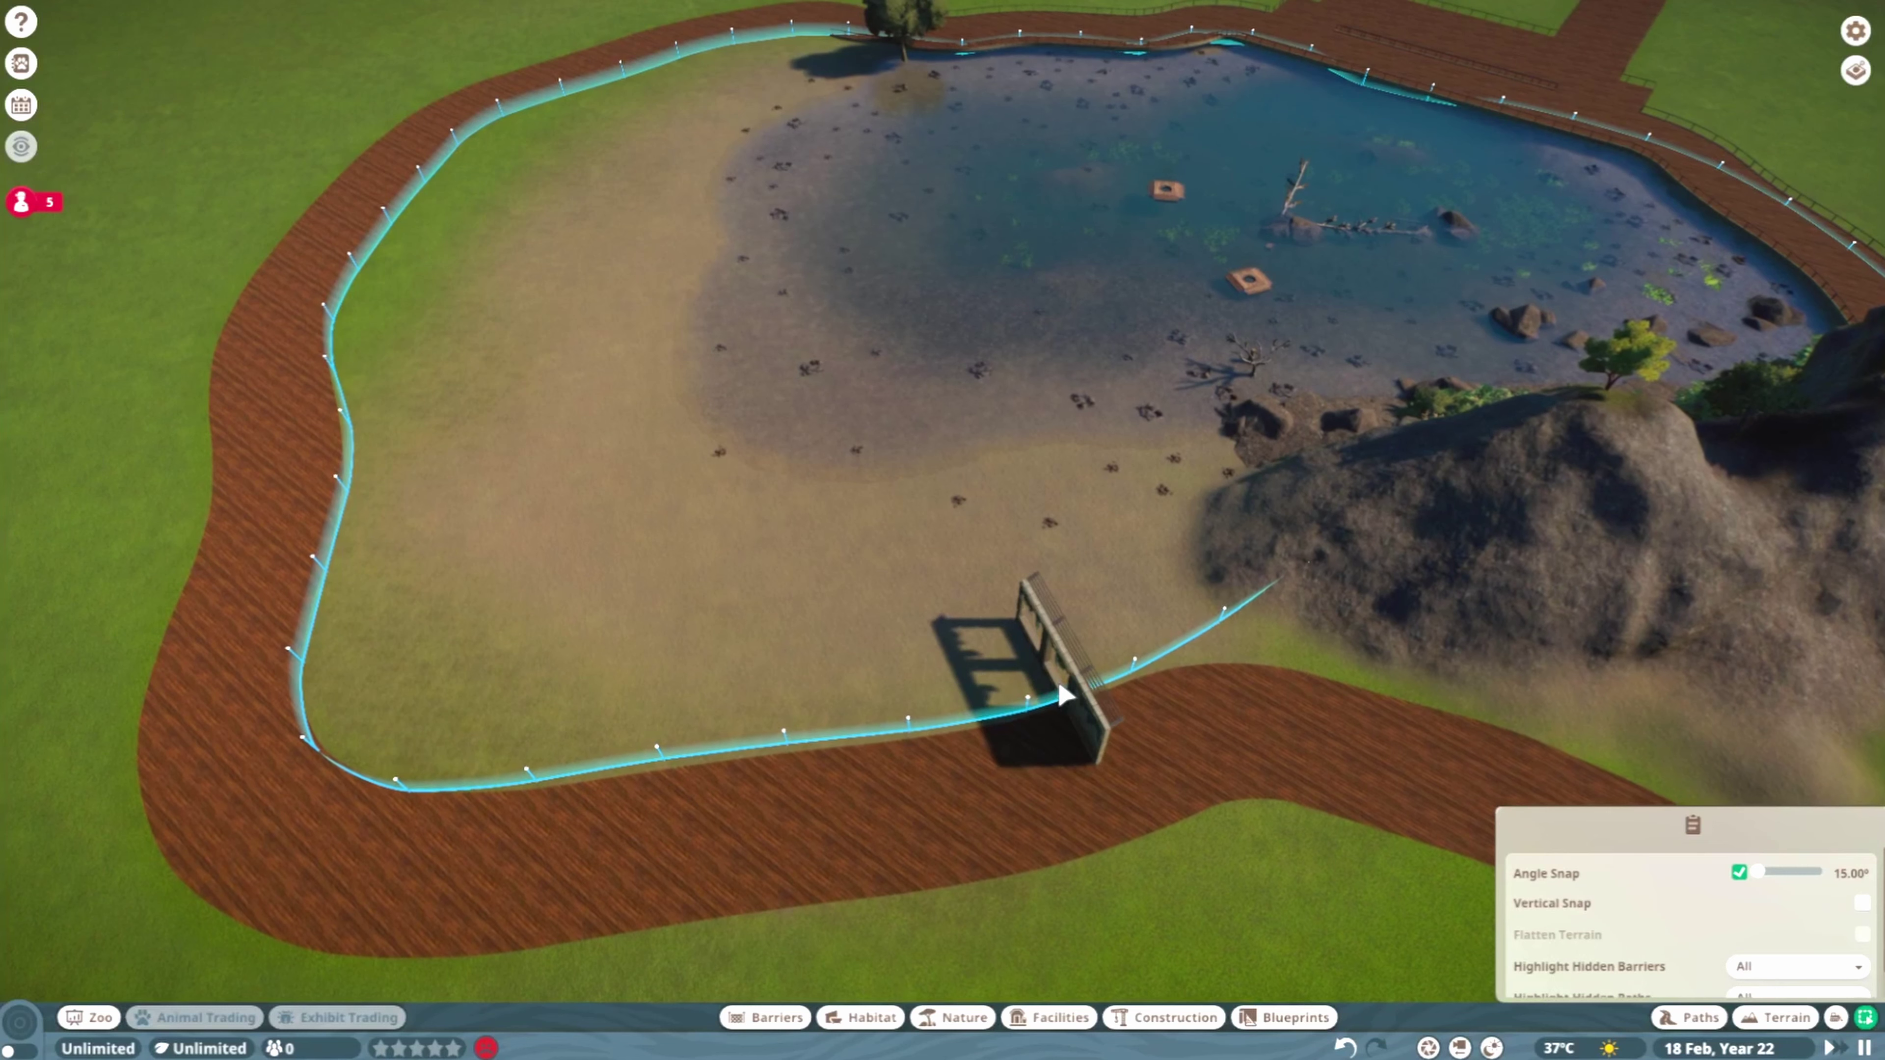
Snap the loose piece onto the wall and group all 17 stone section pieces
left_click(1057, 677)
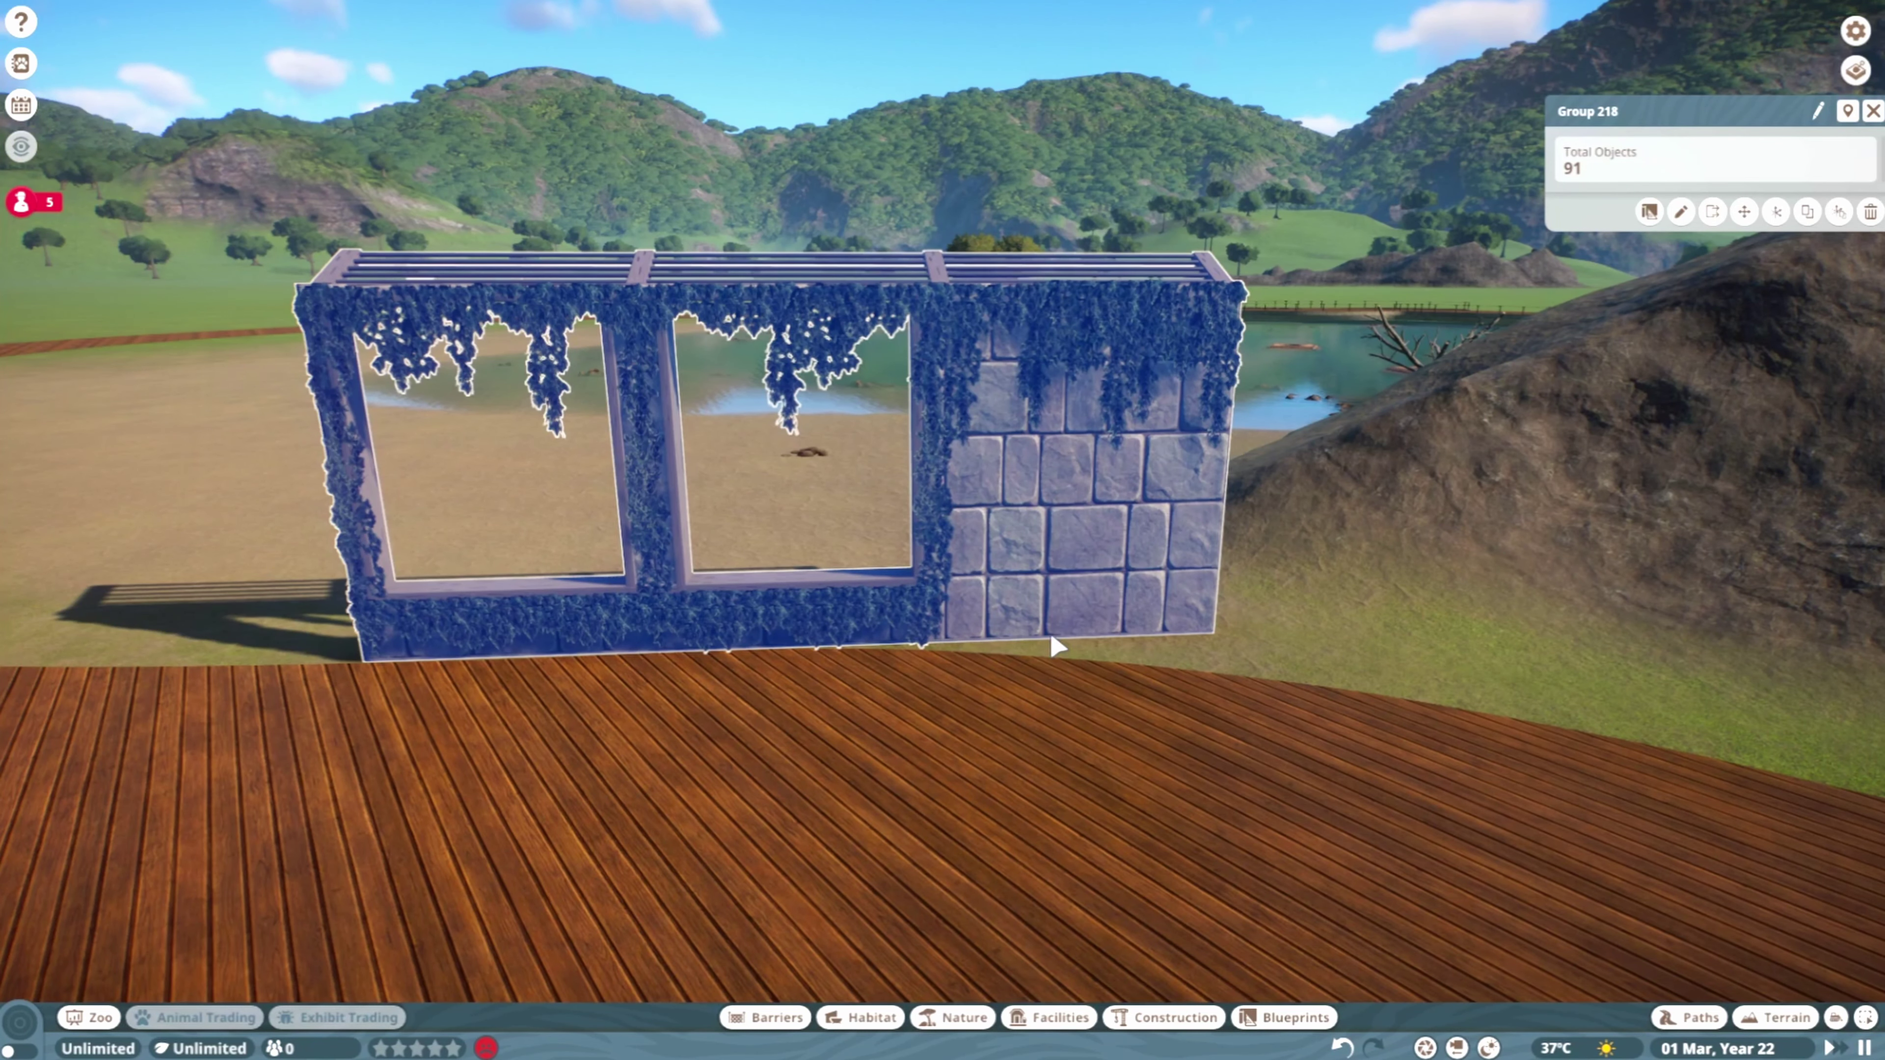
scroll(1042, 590, "down", 5)
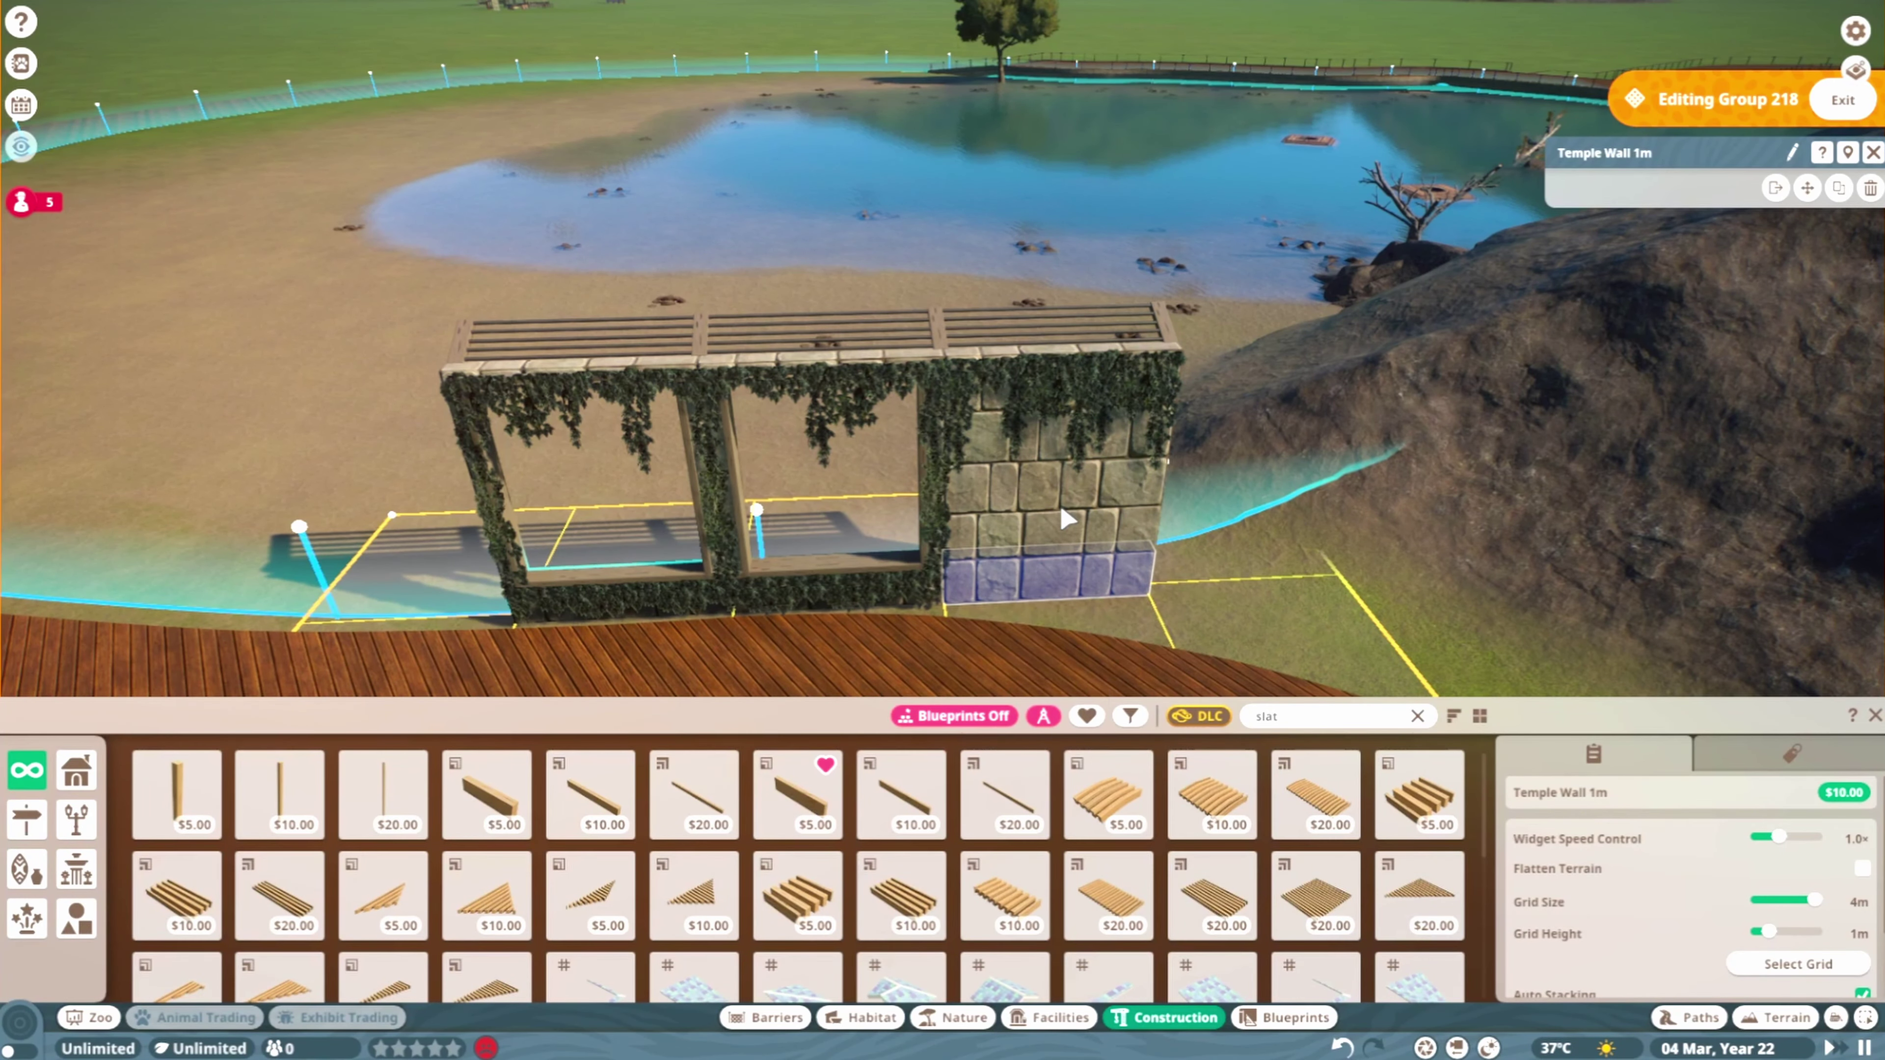
left_click_drag(1066, 519, 1066, 399)
scroll(1046, 371, "up", 2)
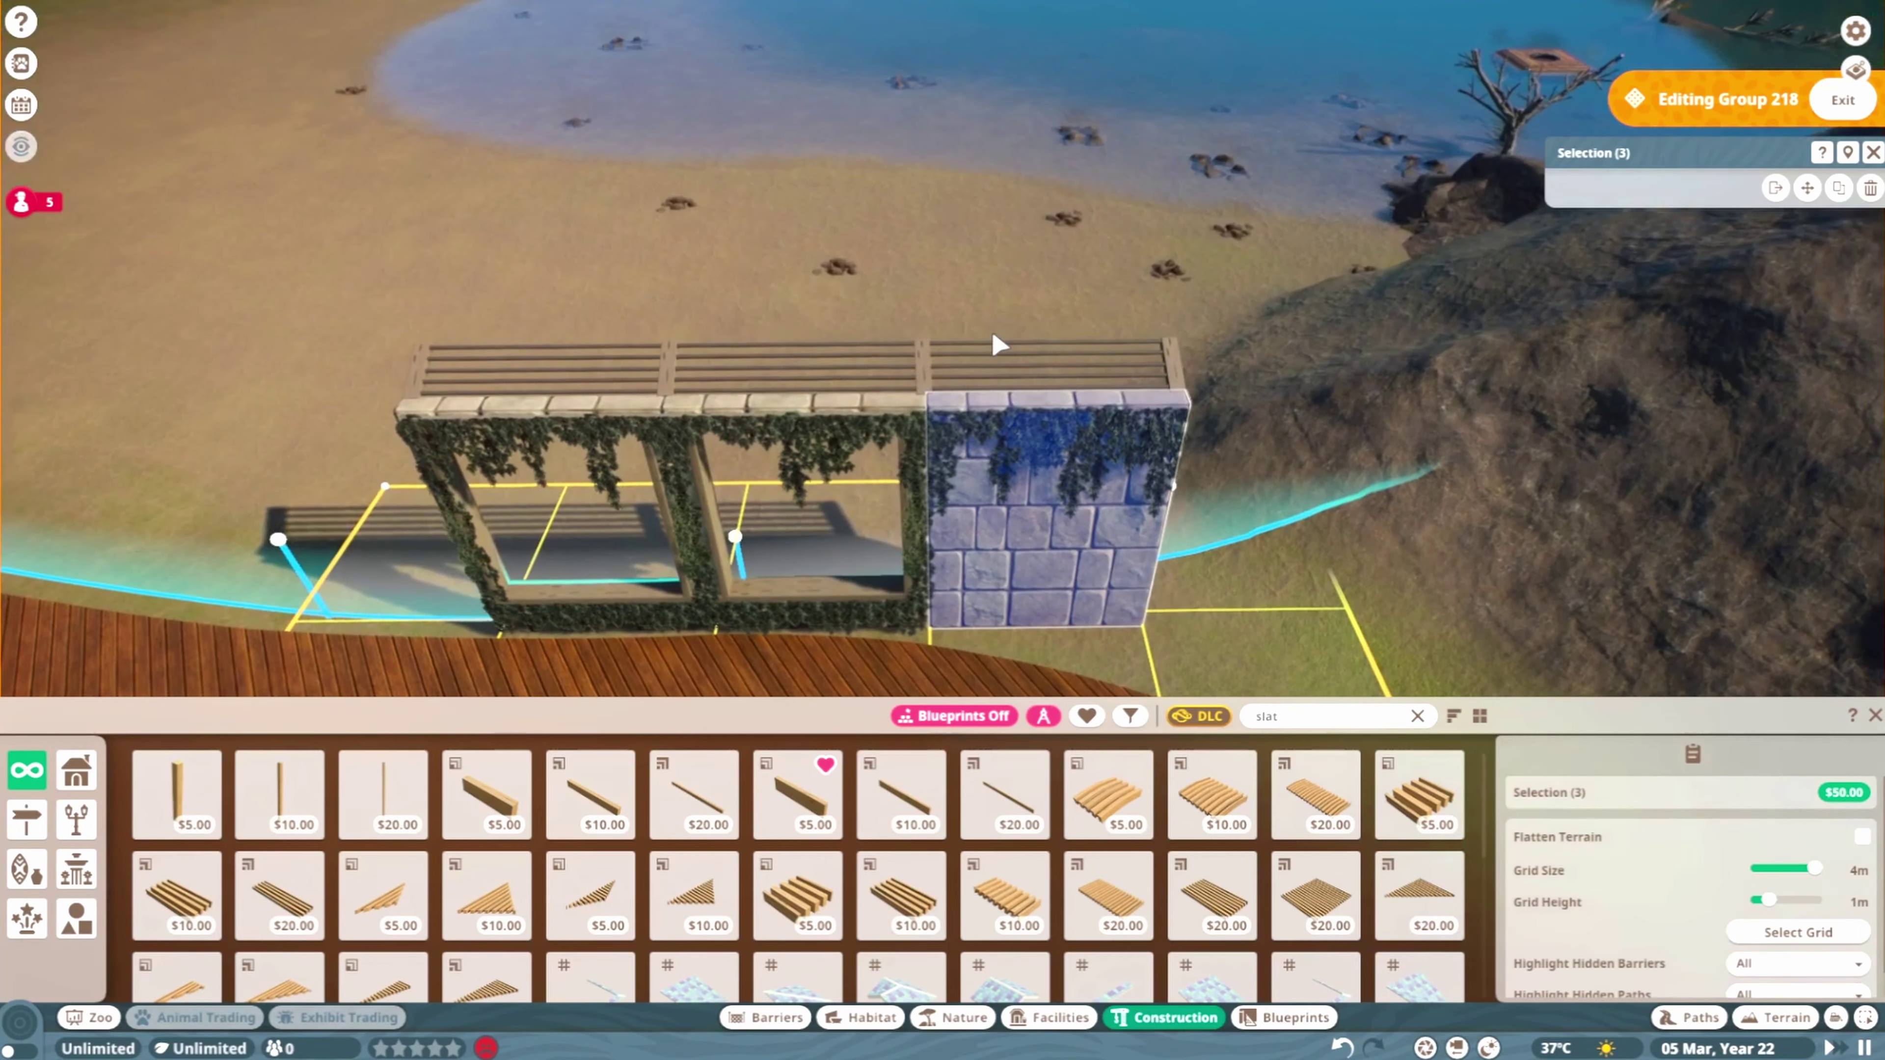
left_click_drag(998, 338, 1258, 668)
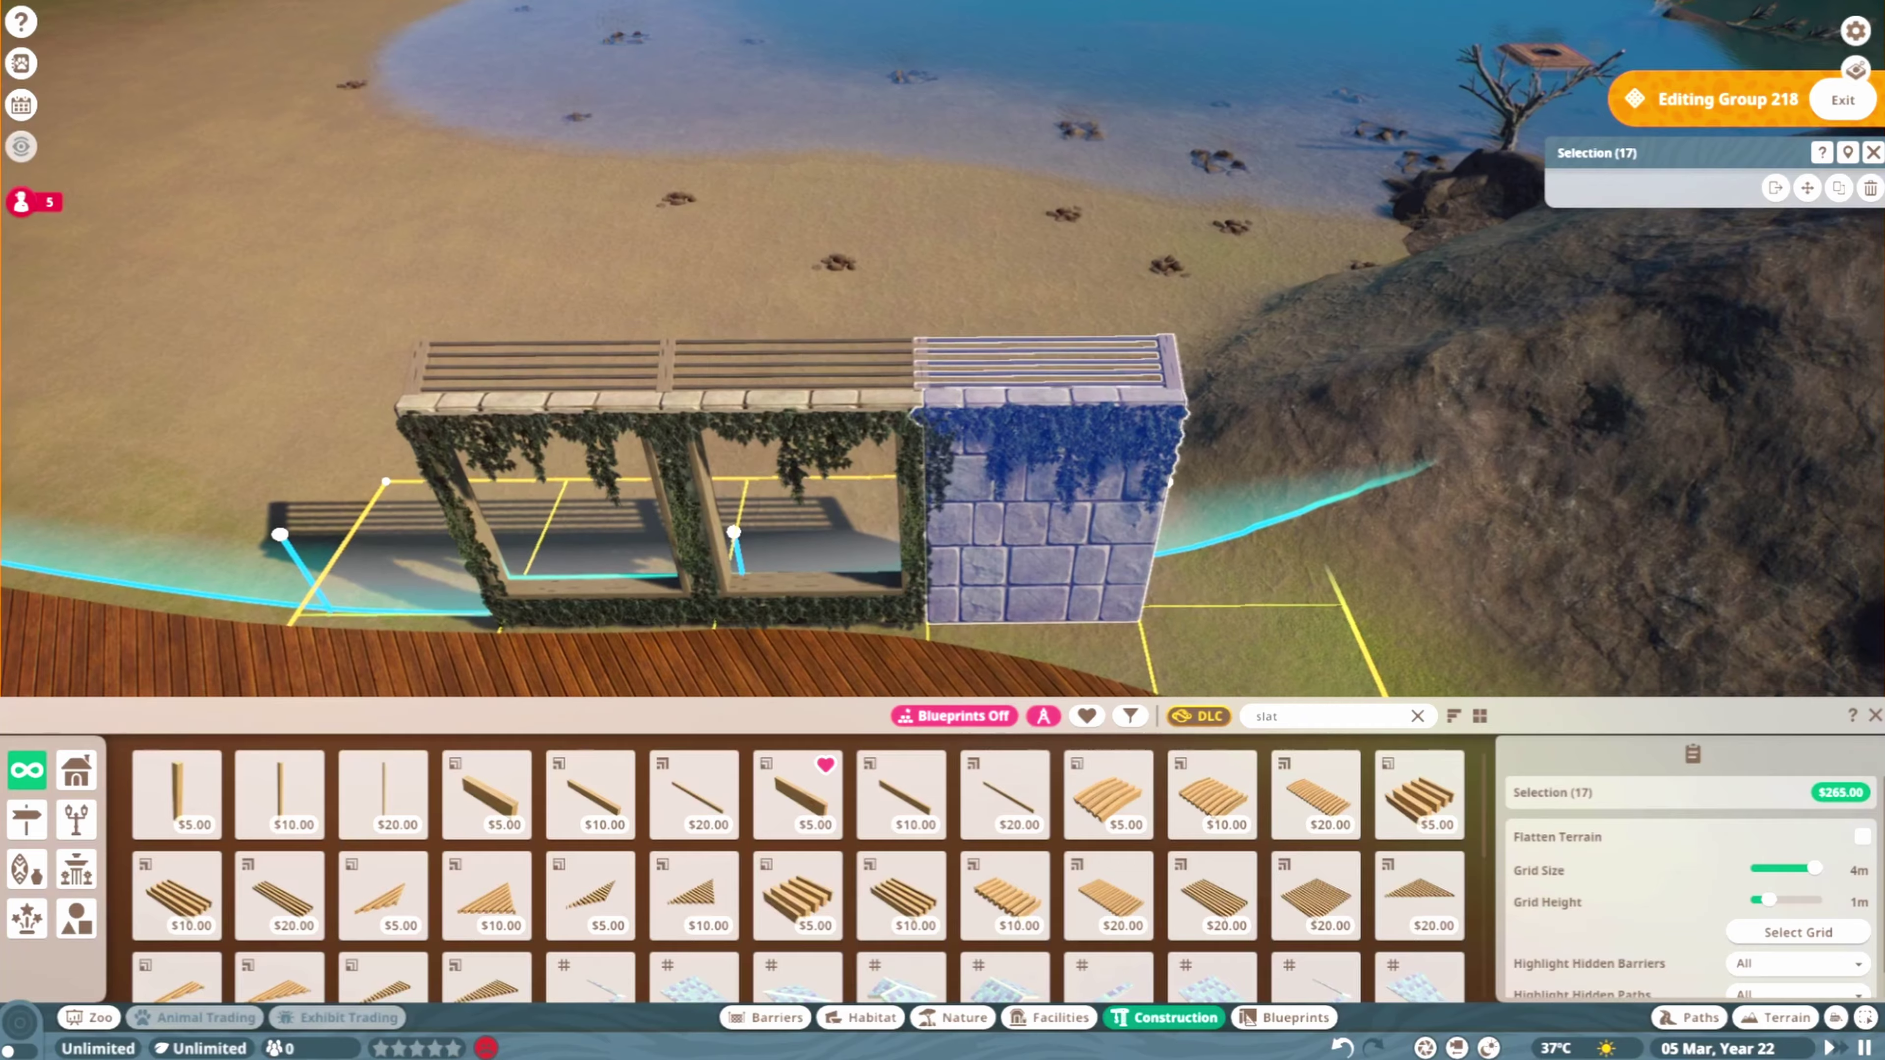
scroll(1191, 585, "down", 2)
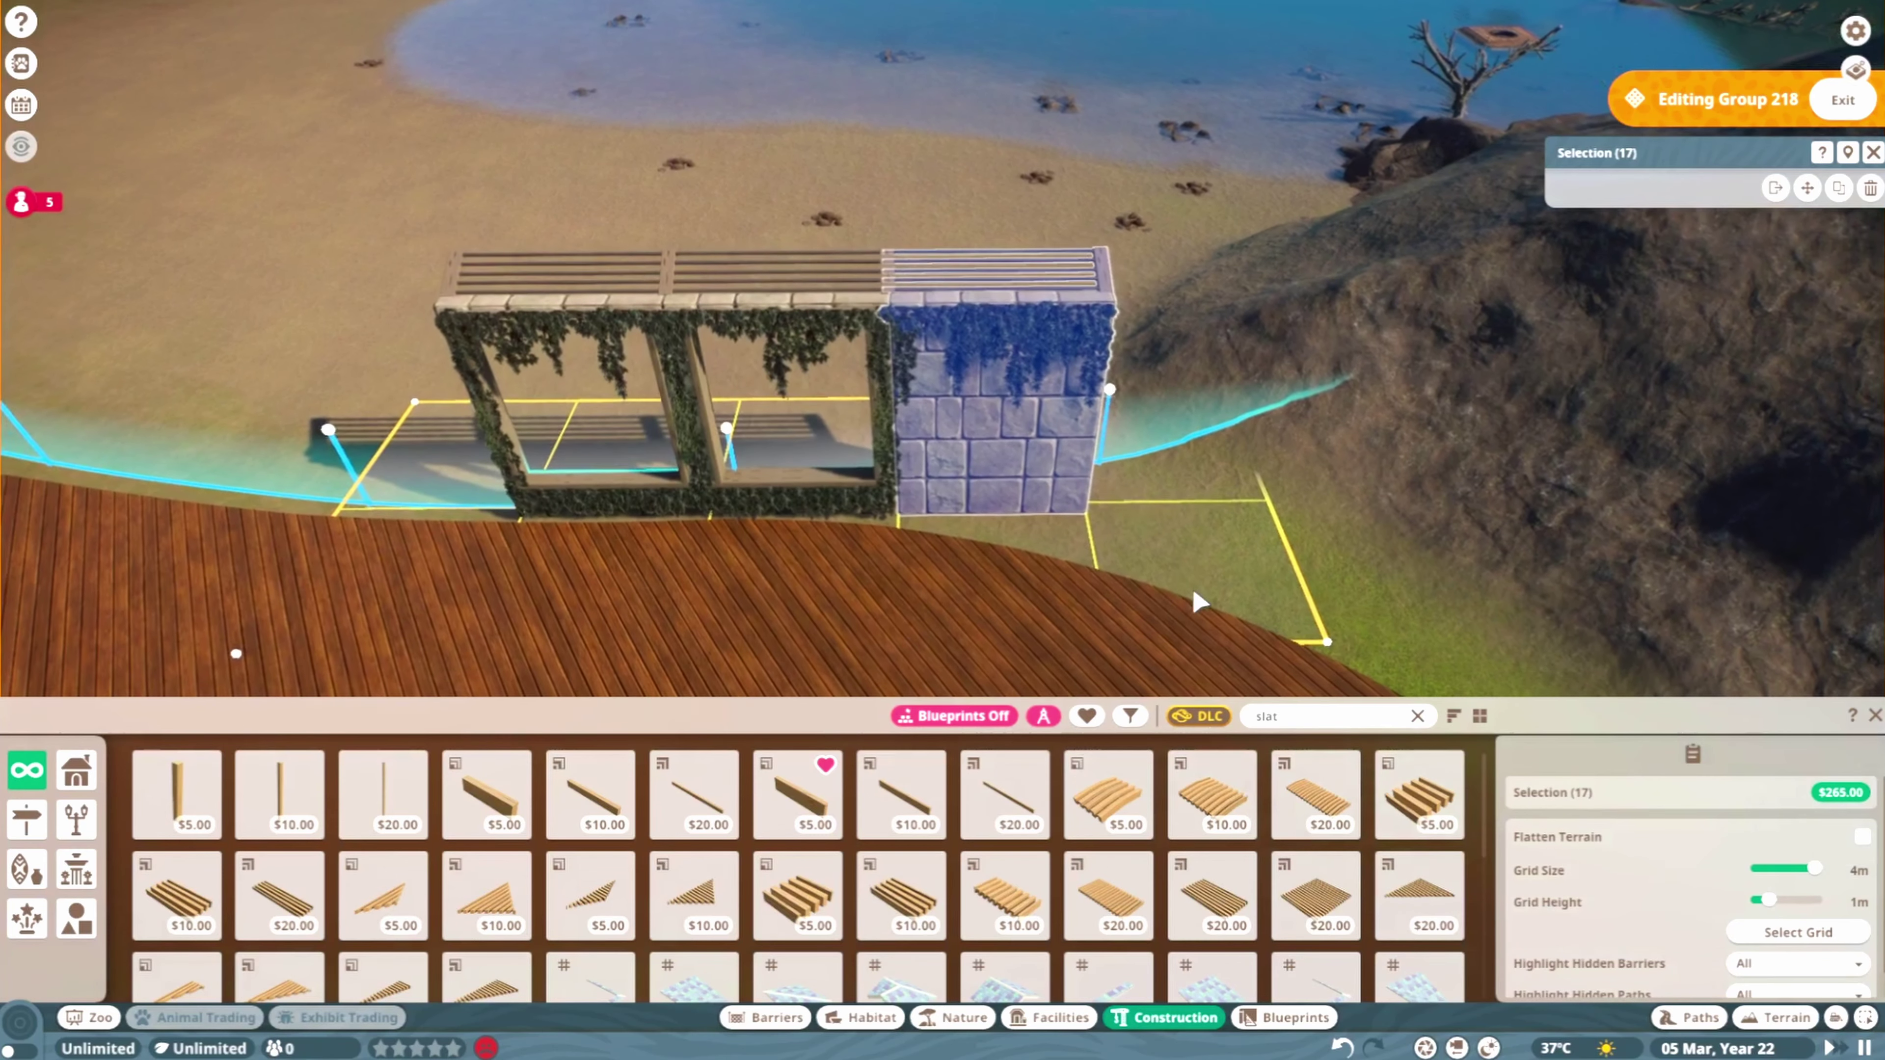
left_click(1843, 100)
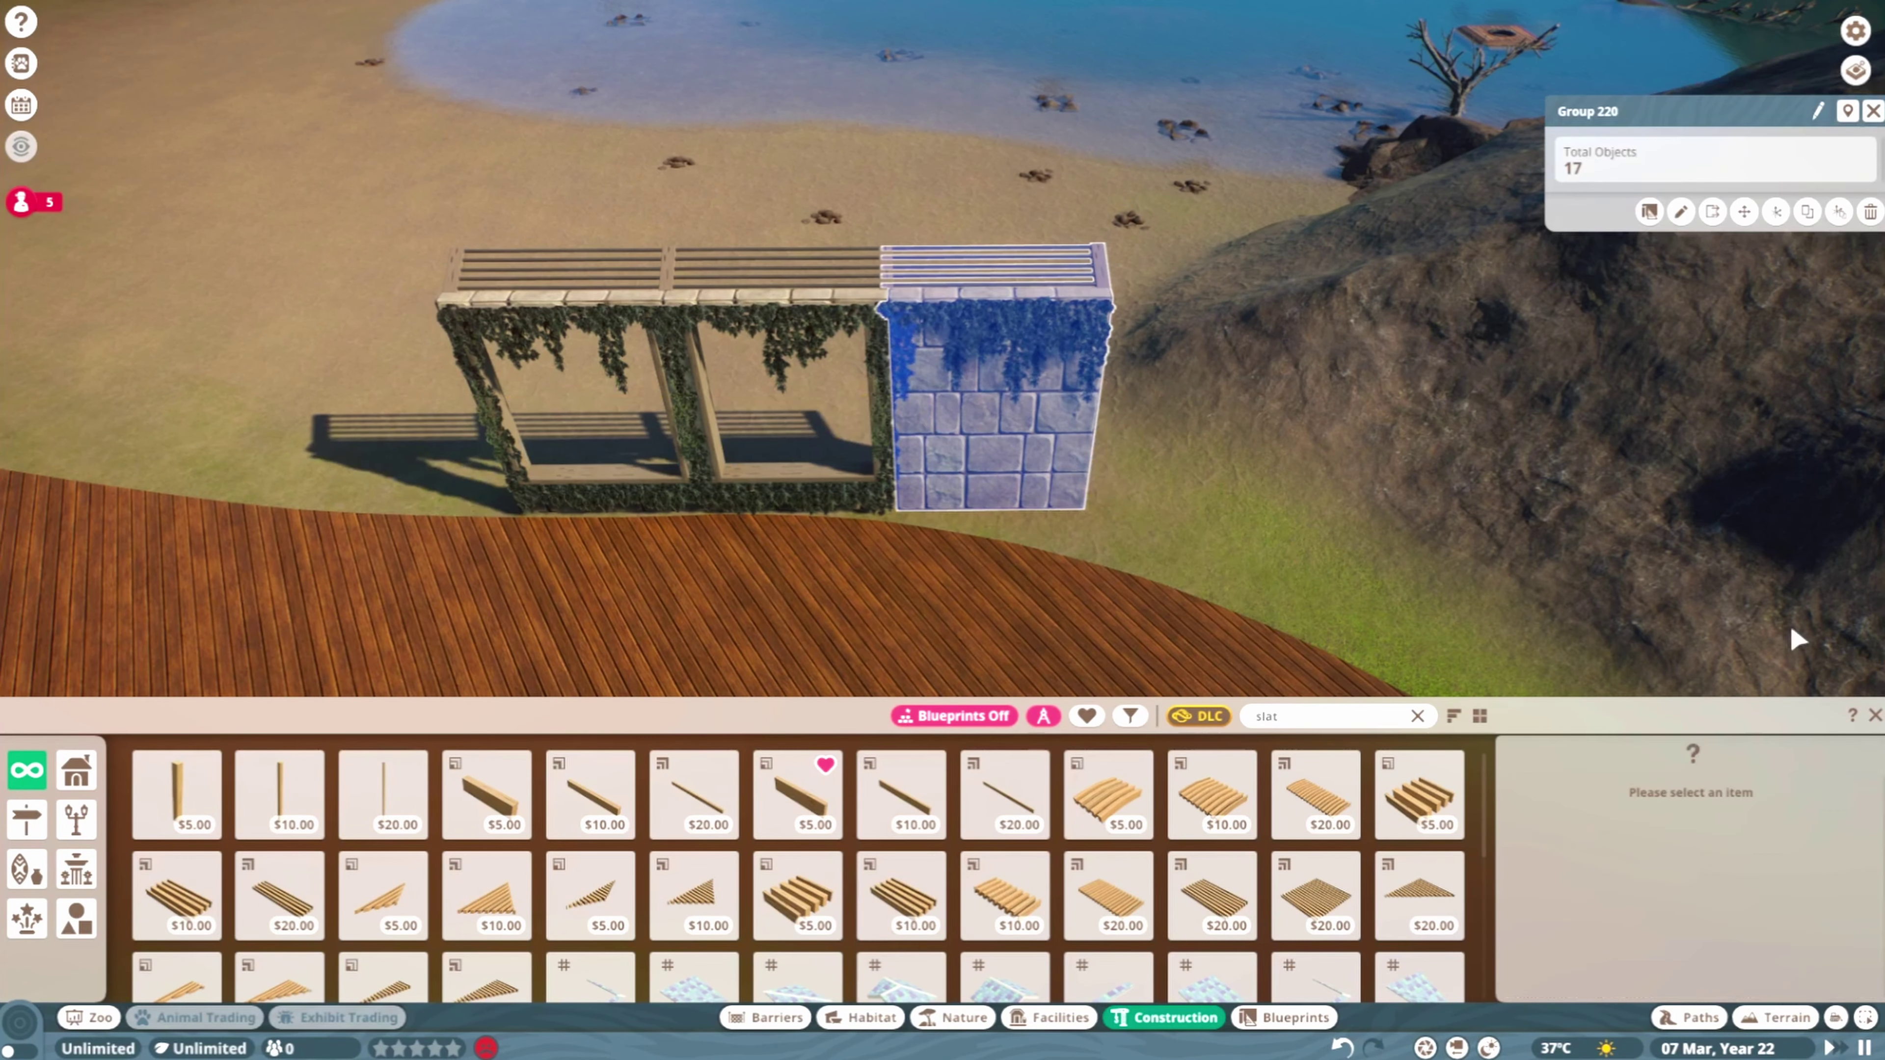
Duplicate the stone section and nudge the wall group up and right until it meets the rock
left_click(1875, 715)
key("ctrl+d")
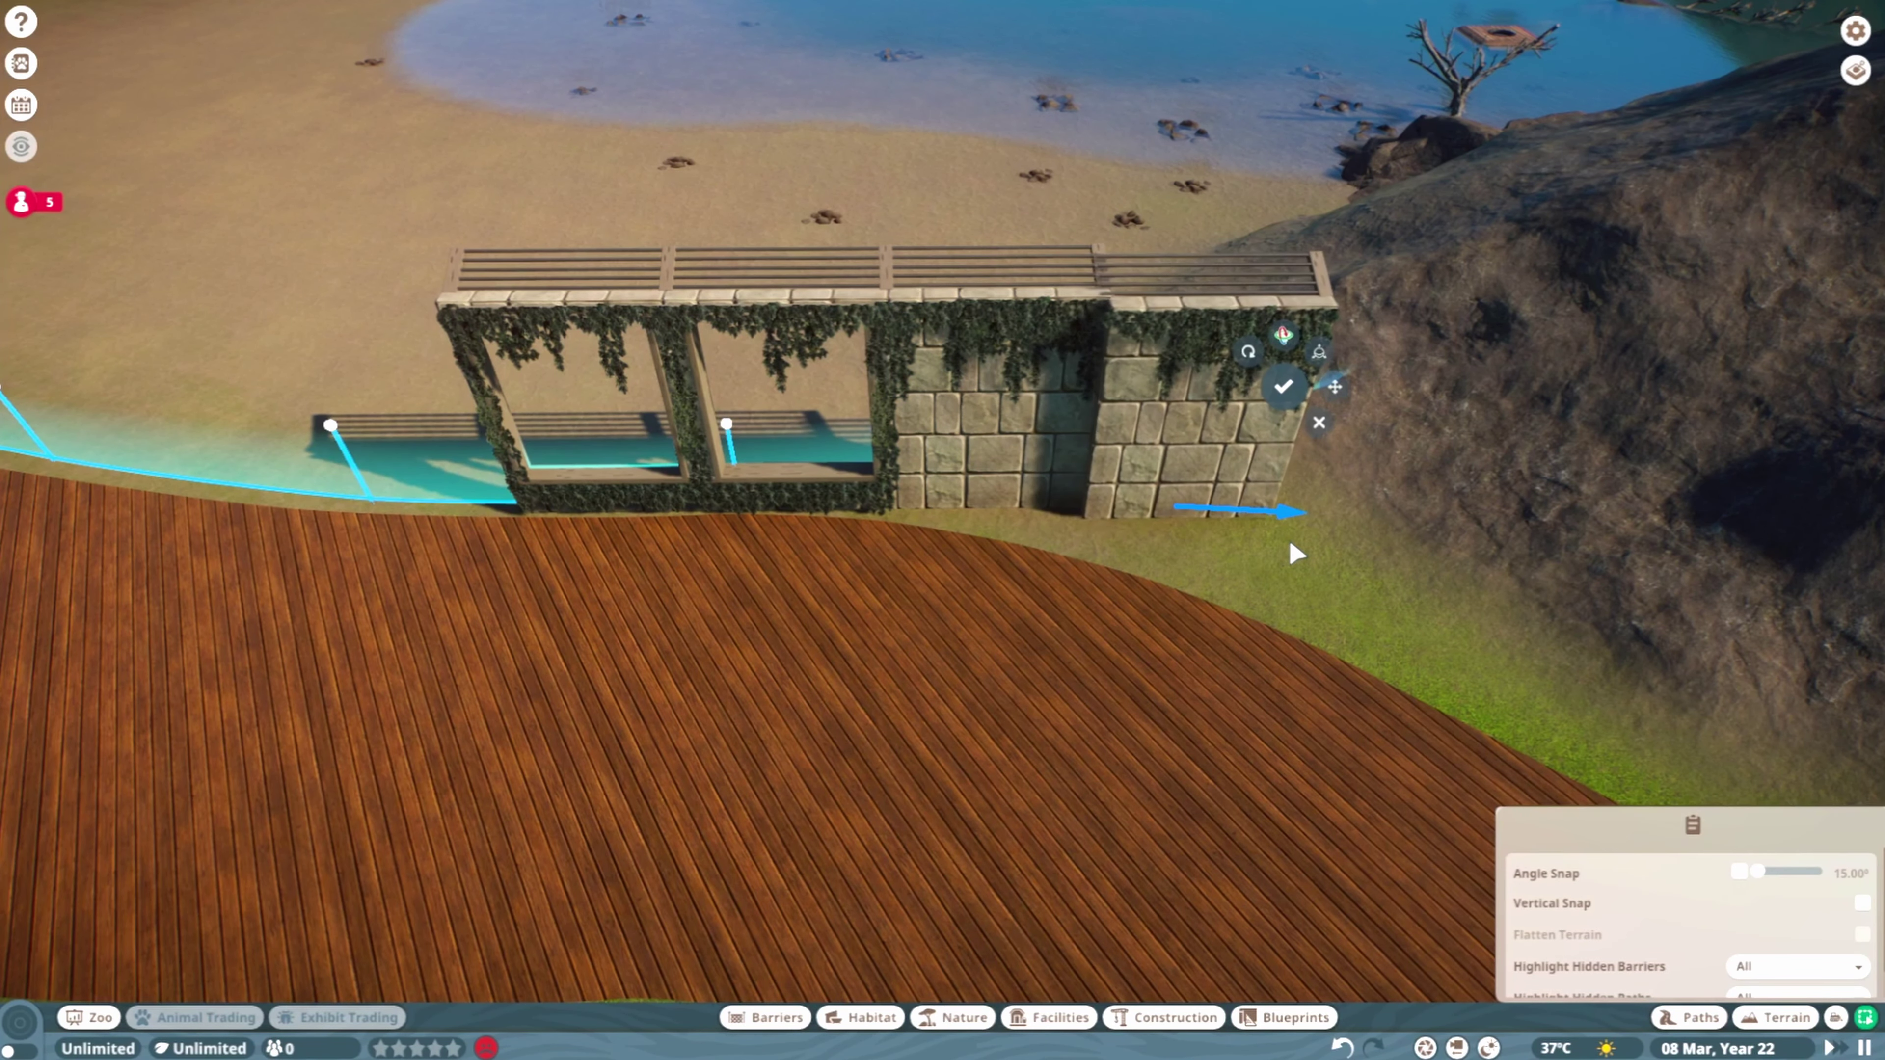
left_click_drag(1150, 454, 1143, 442)
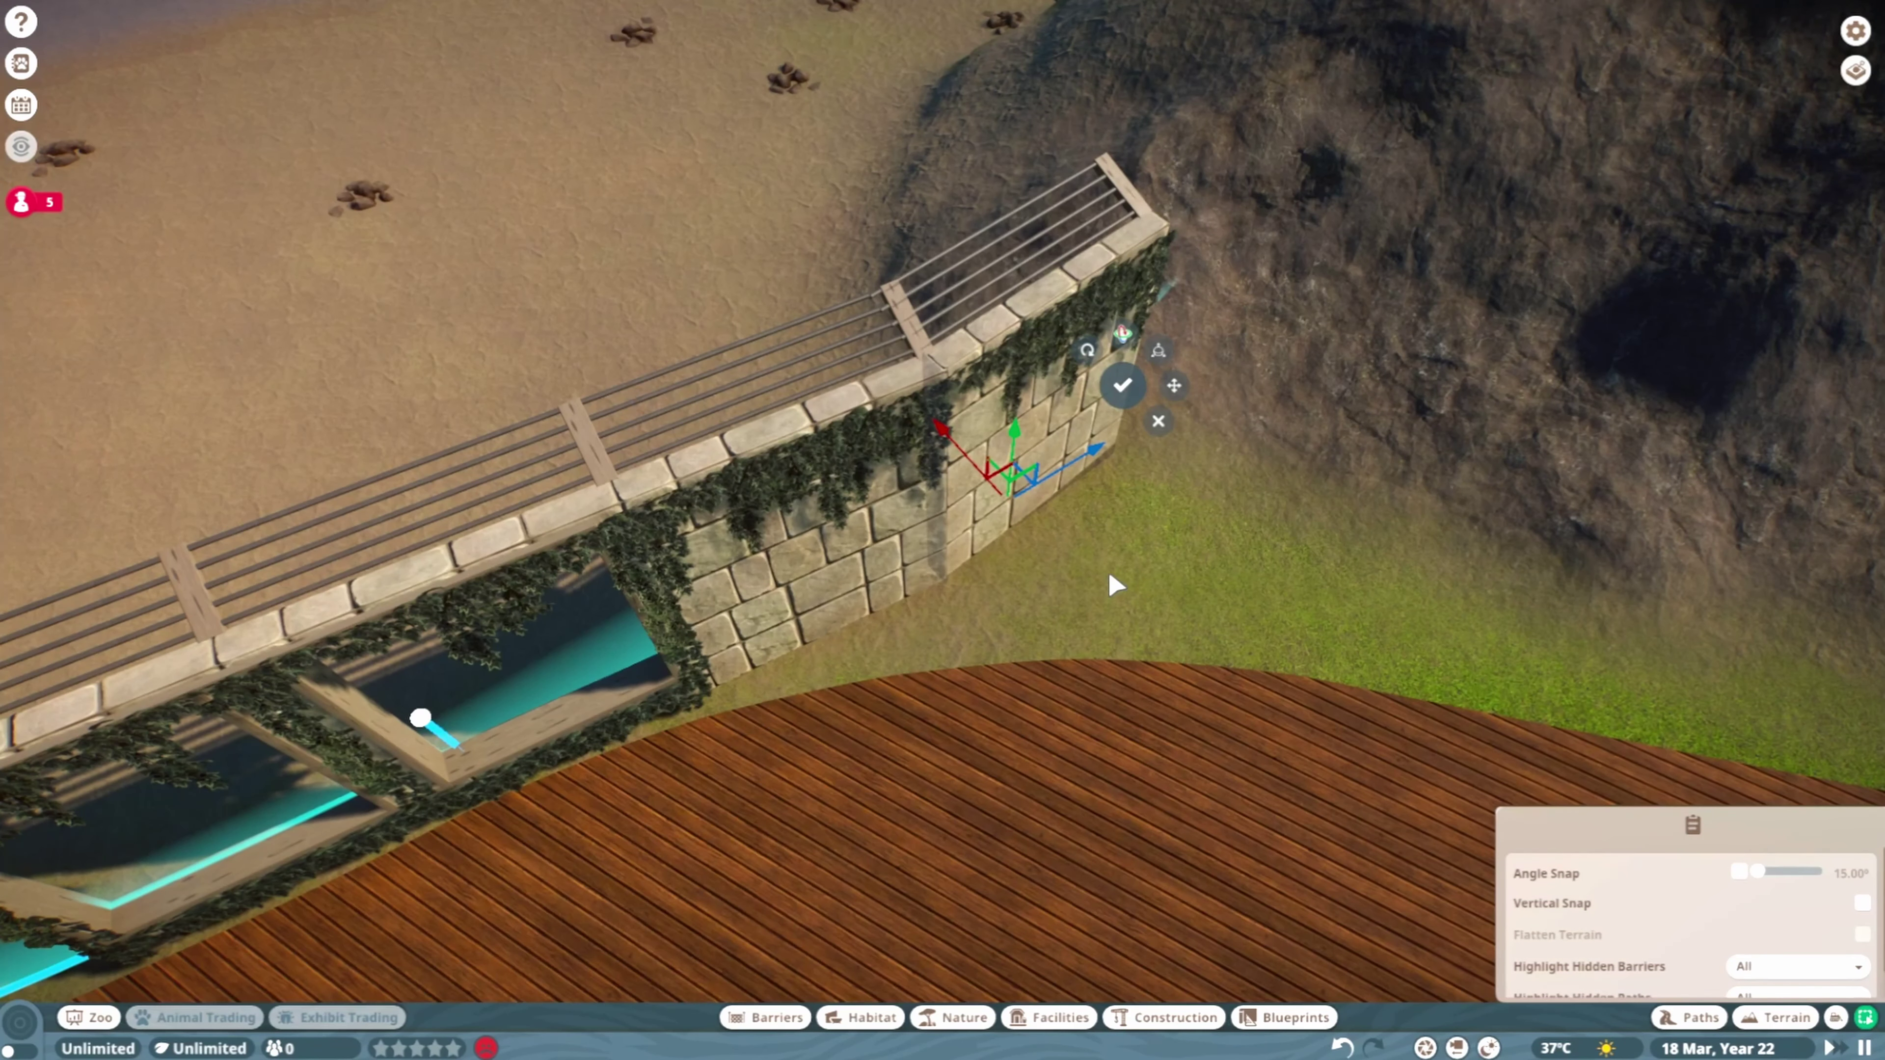
left_click(1122, 380)
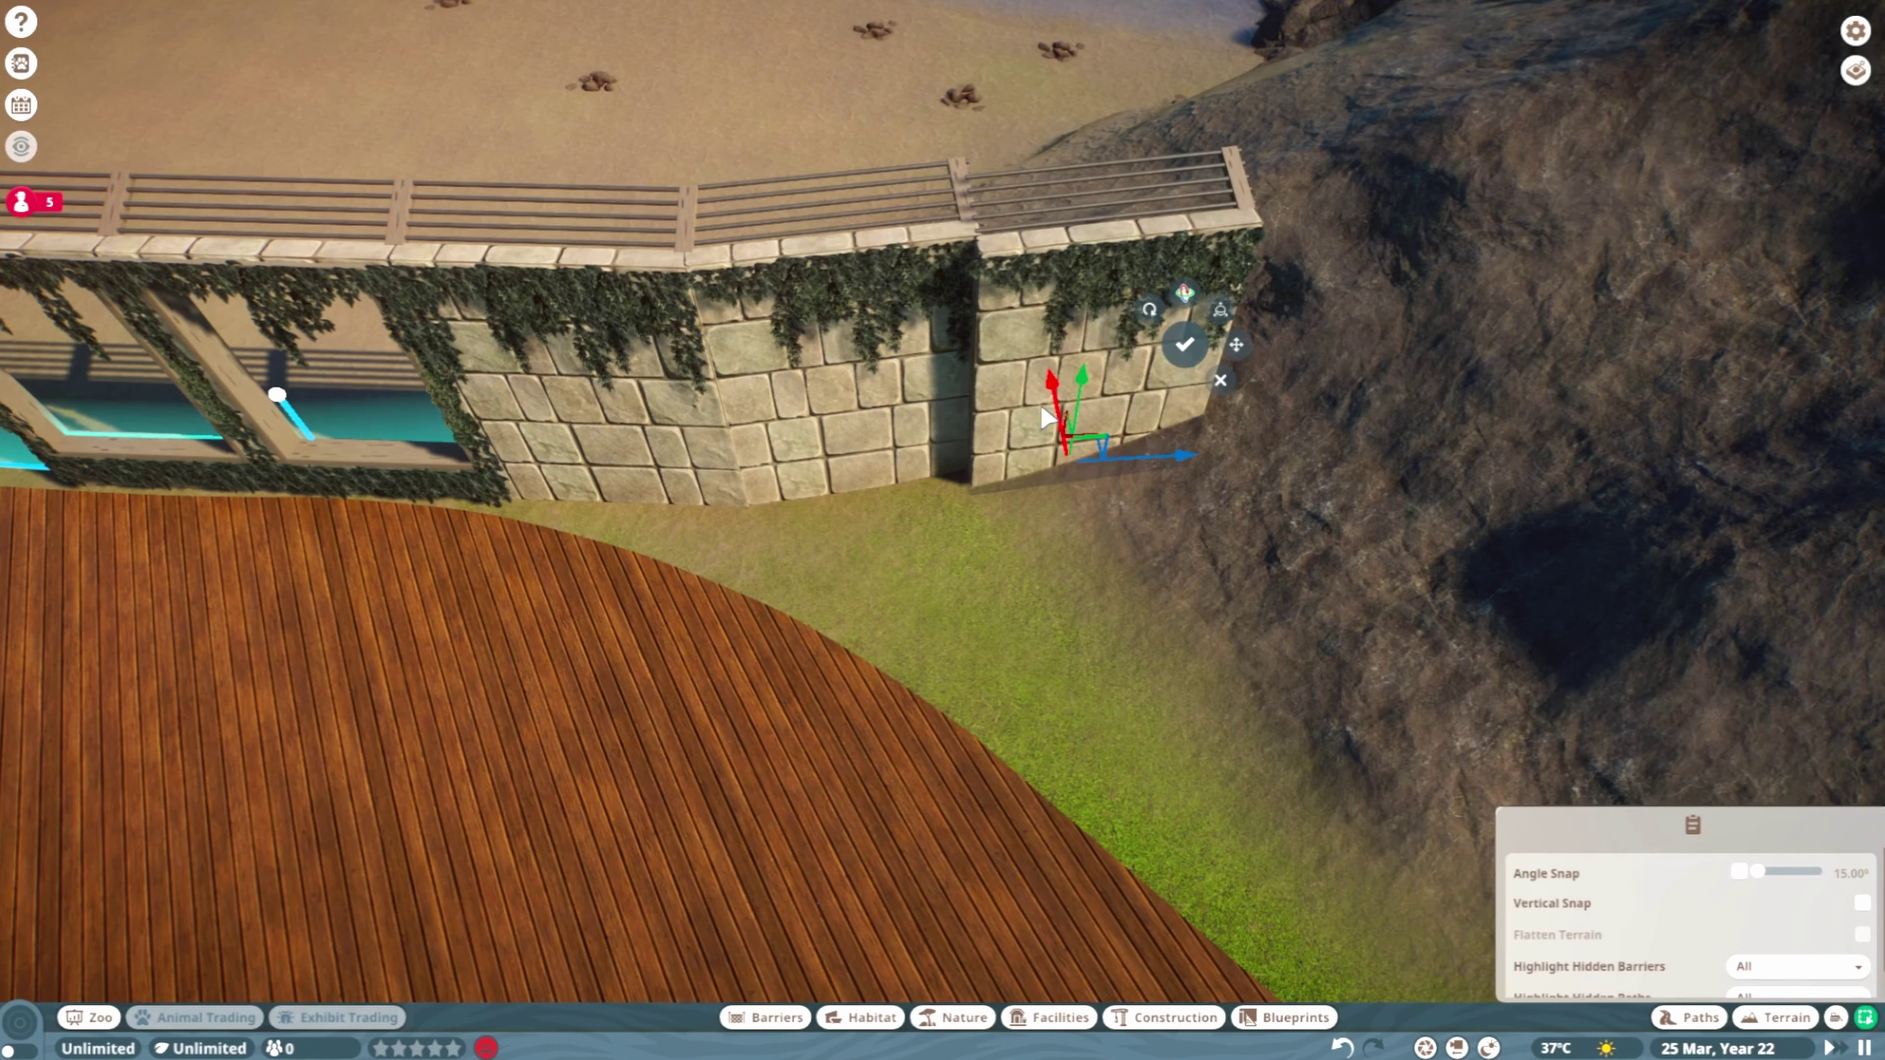
left_click_drag(1046, 418, 1048, 401)
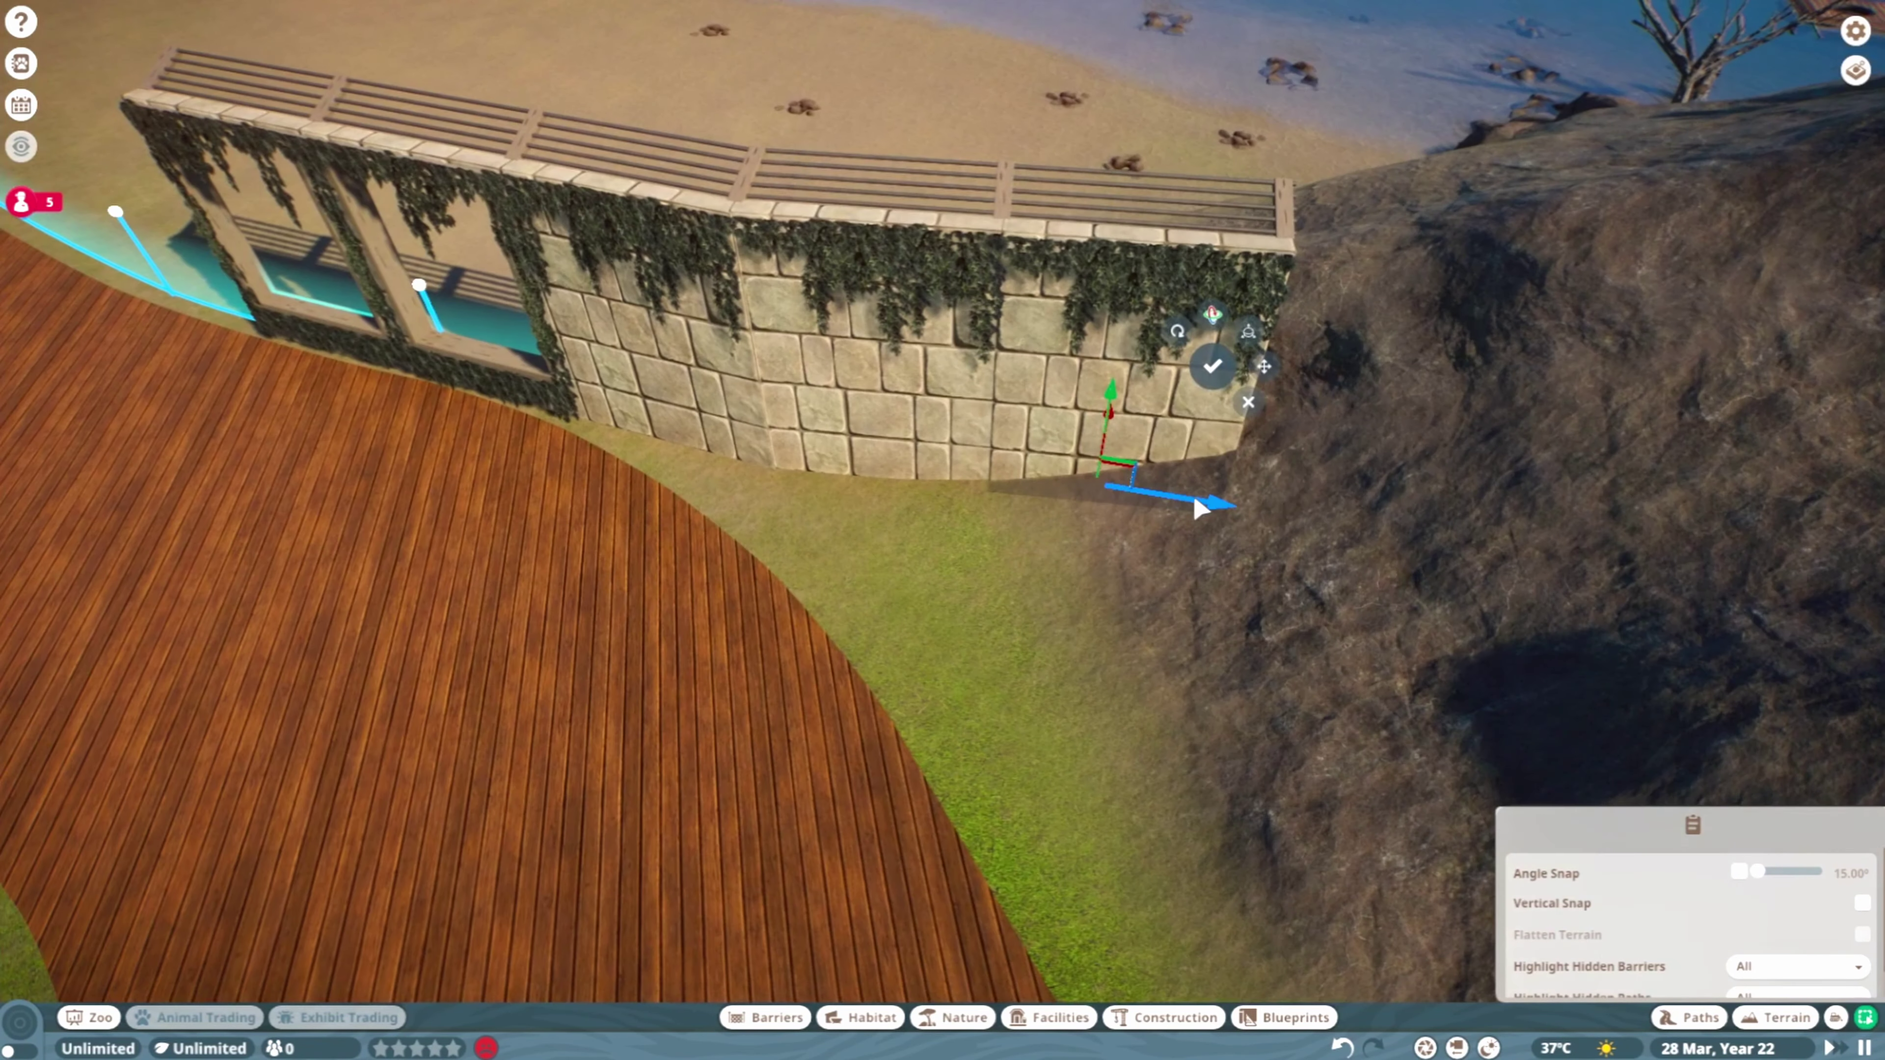
left_click_drag(1200, 505, 1439, 533)
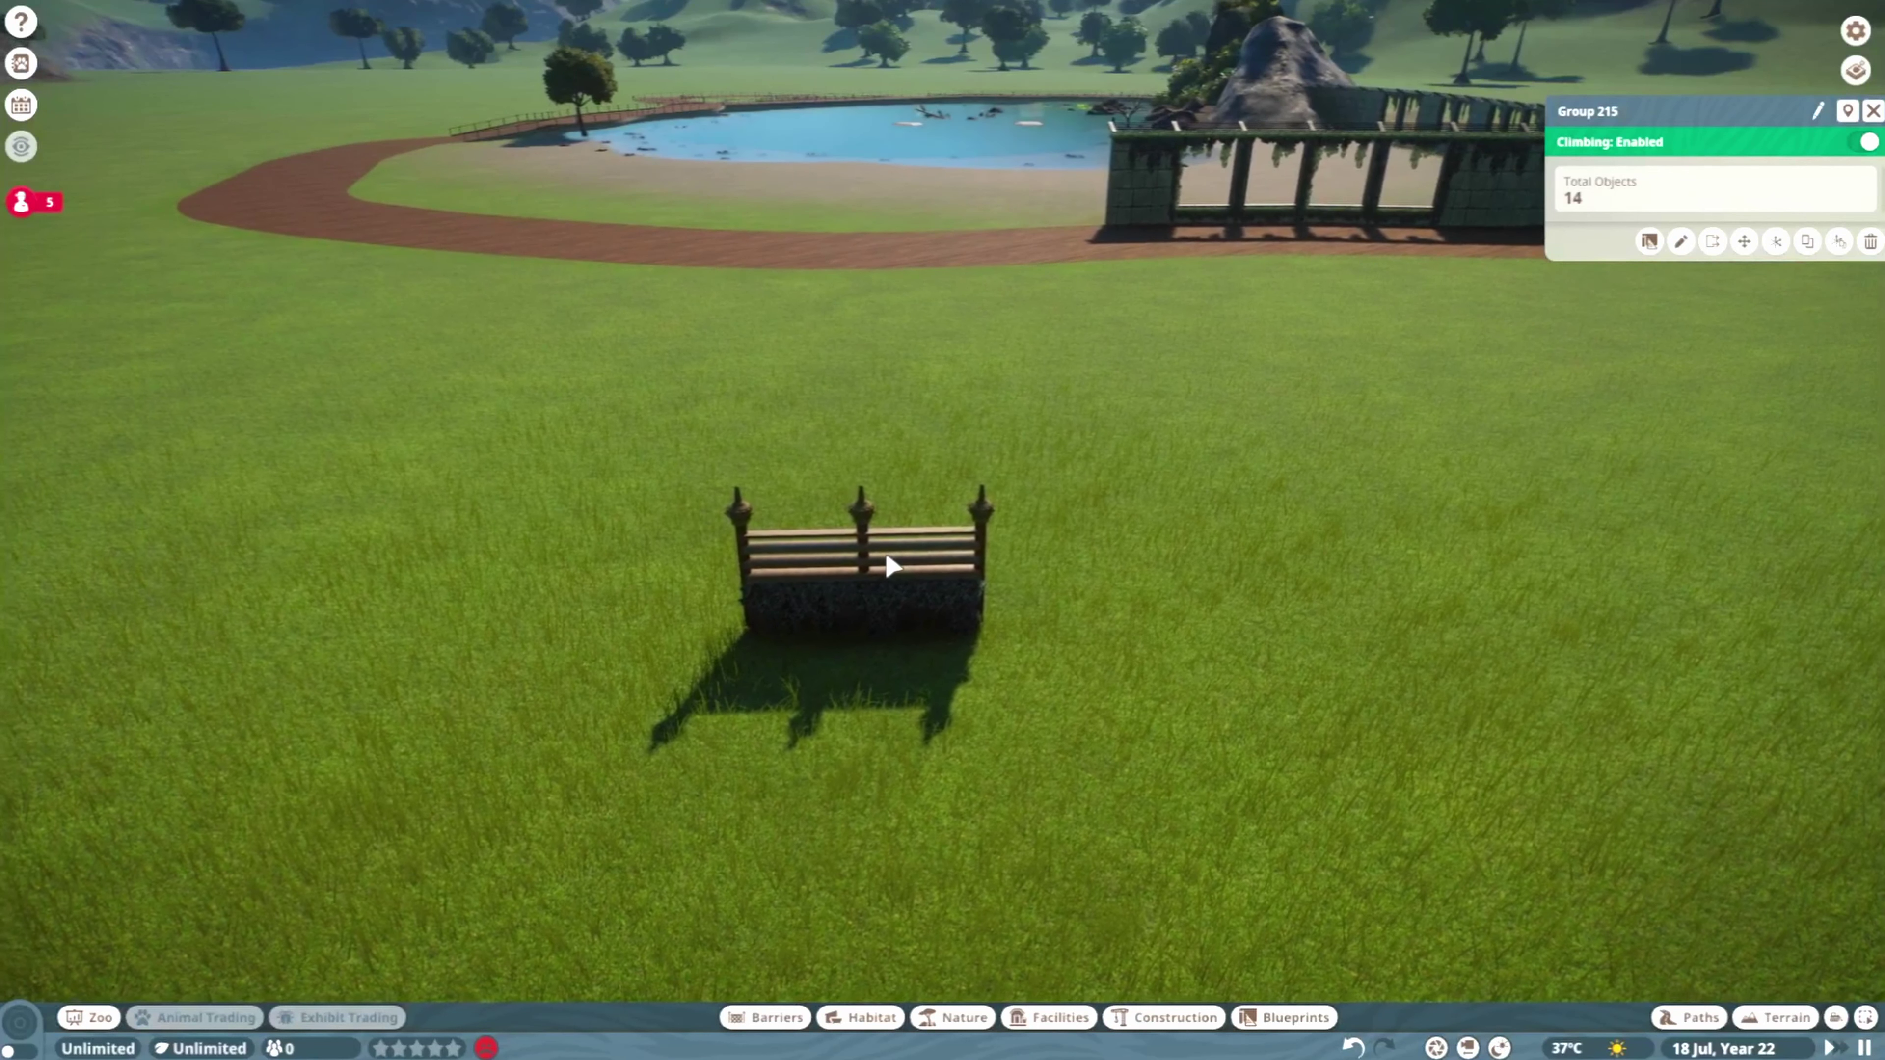
Duplicate the finial timber fence group and set the copy beside the wall
left_click(887, 560)
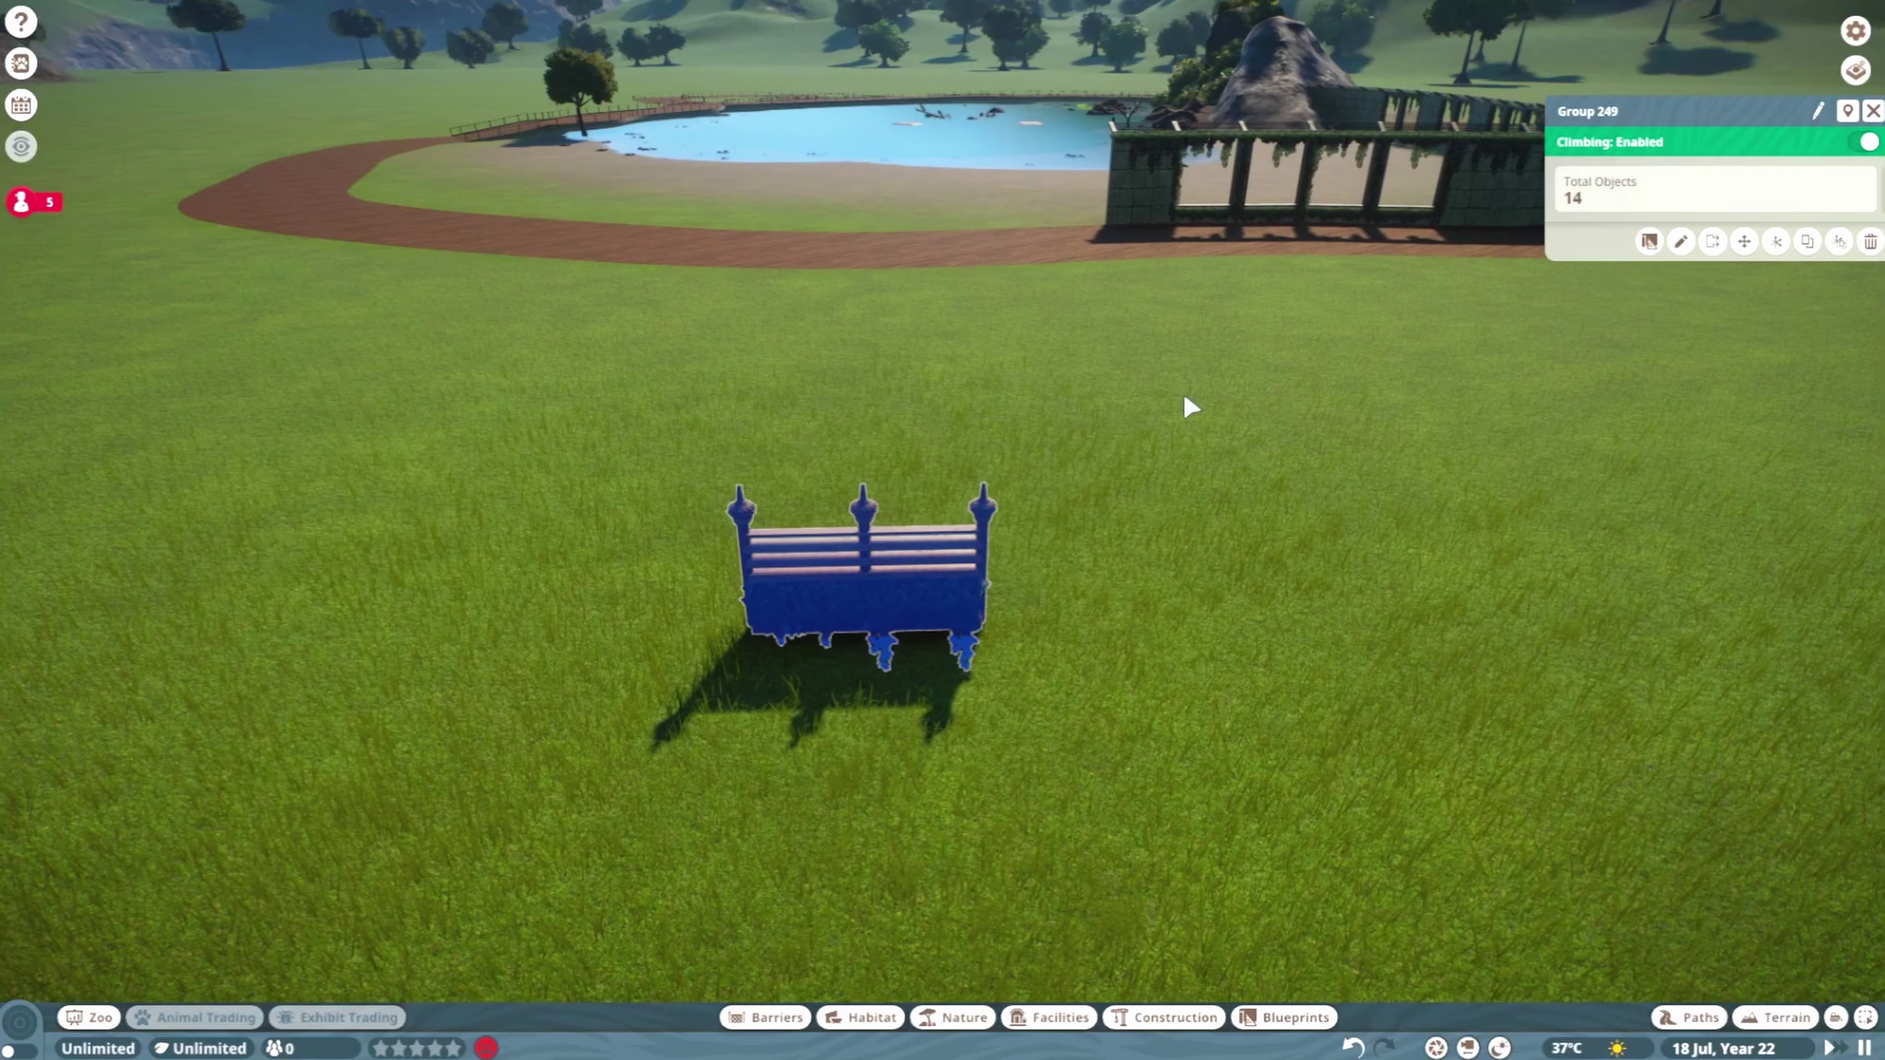
left_click(1811, 242)
scroll(987, 371, "up", 6)
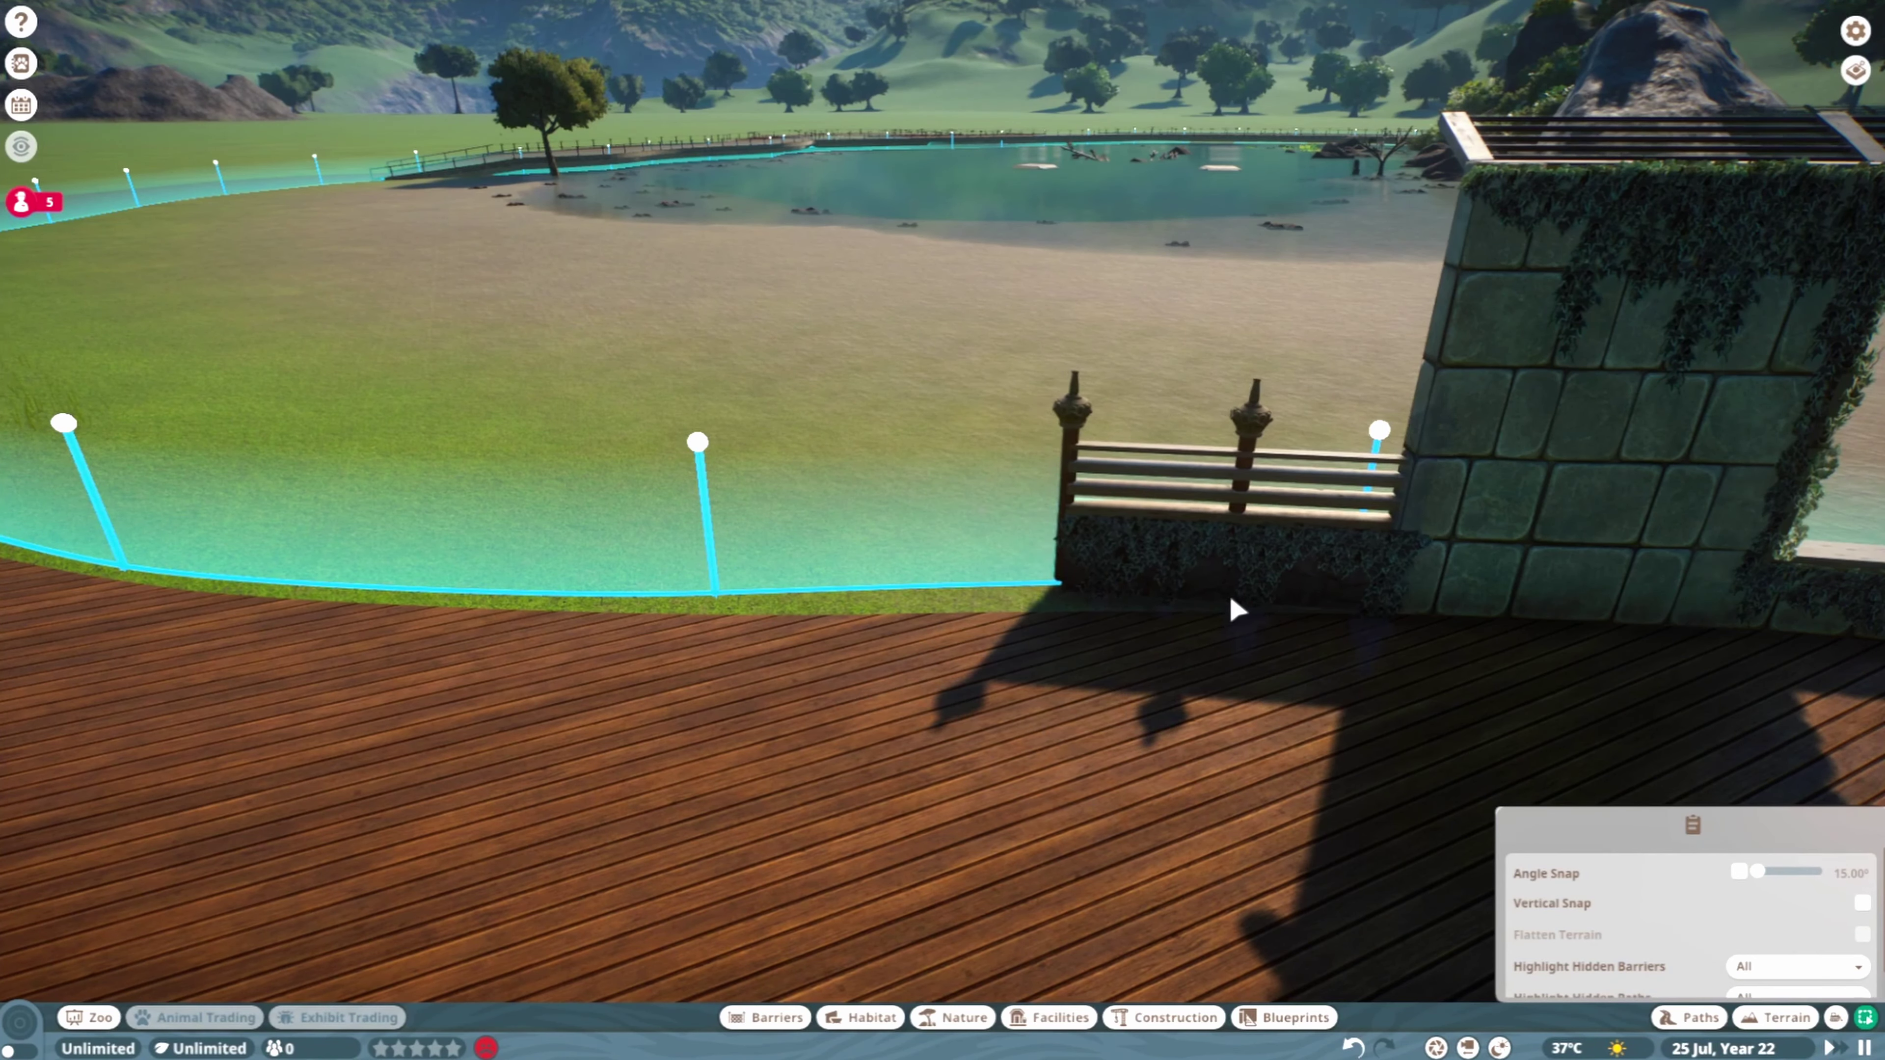
left_click(1235, 608)
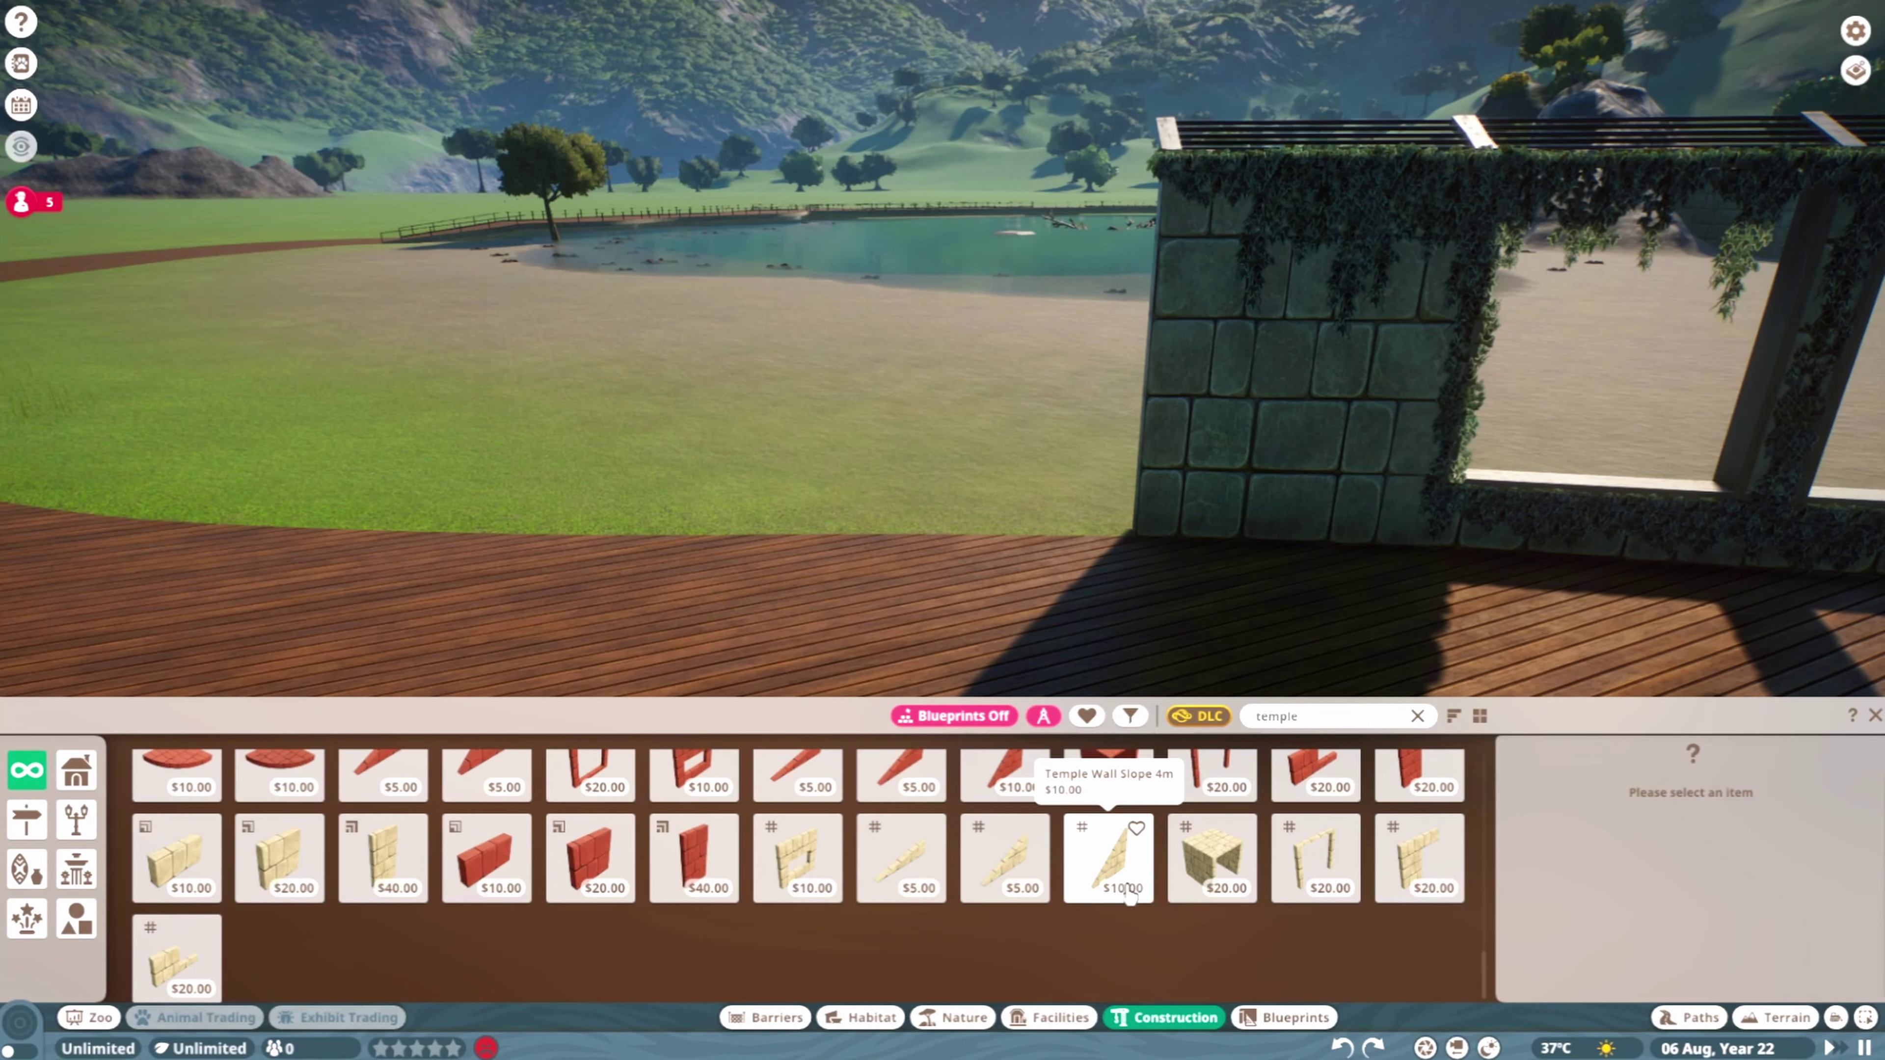
Place a Temple Wall Slope 4m piece at the wall's end with a 1m grid
left_click(1127, 895)
left_click(1077, 547)
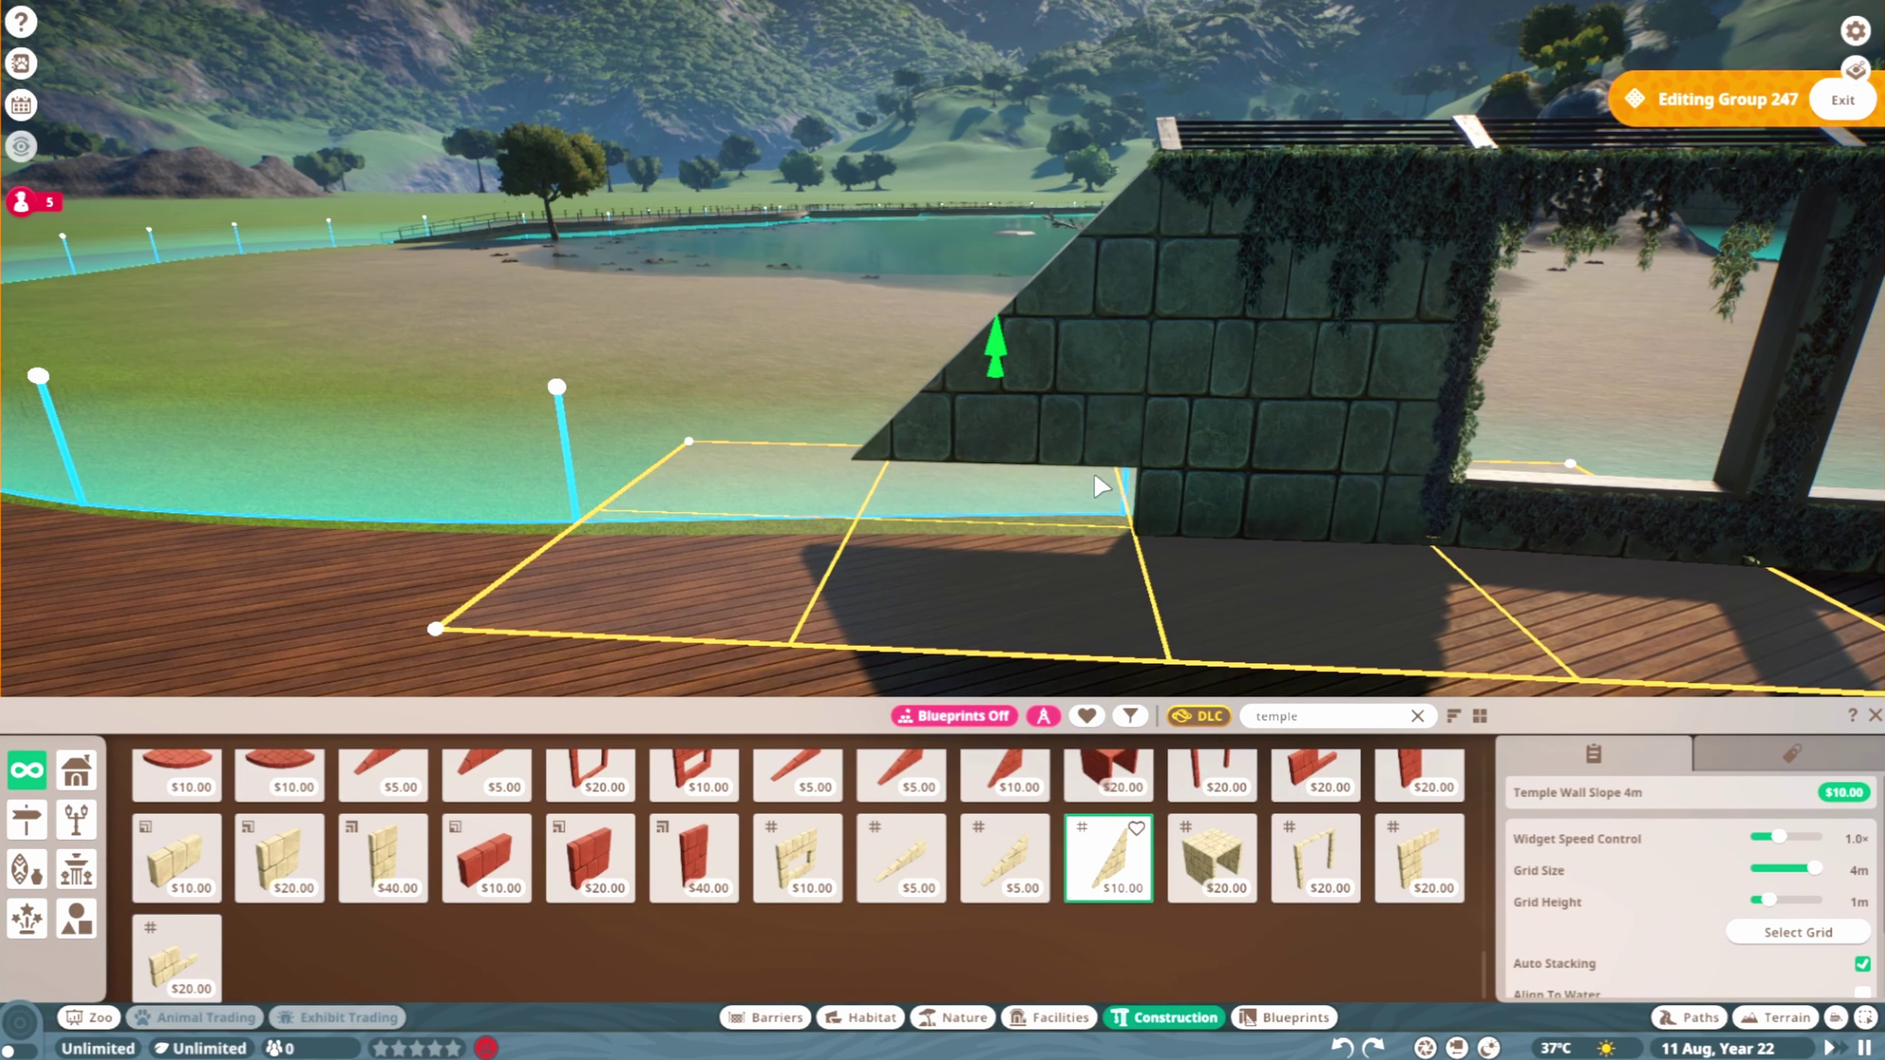
key("g")
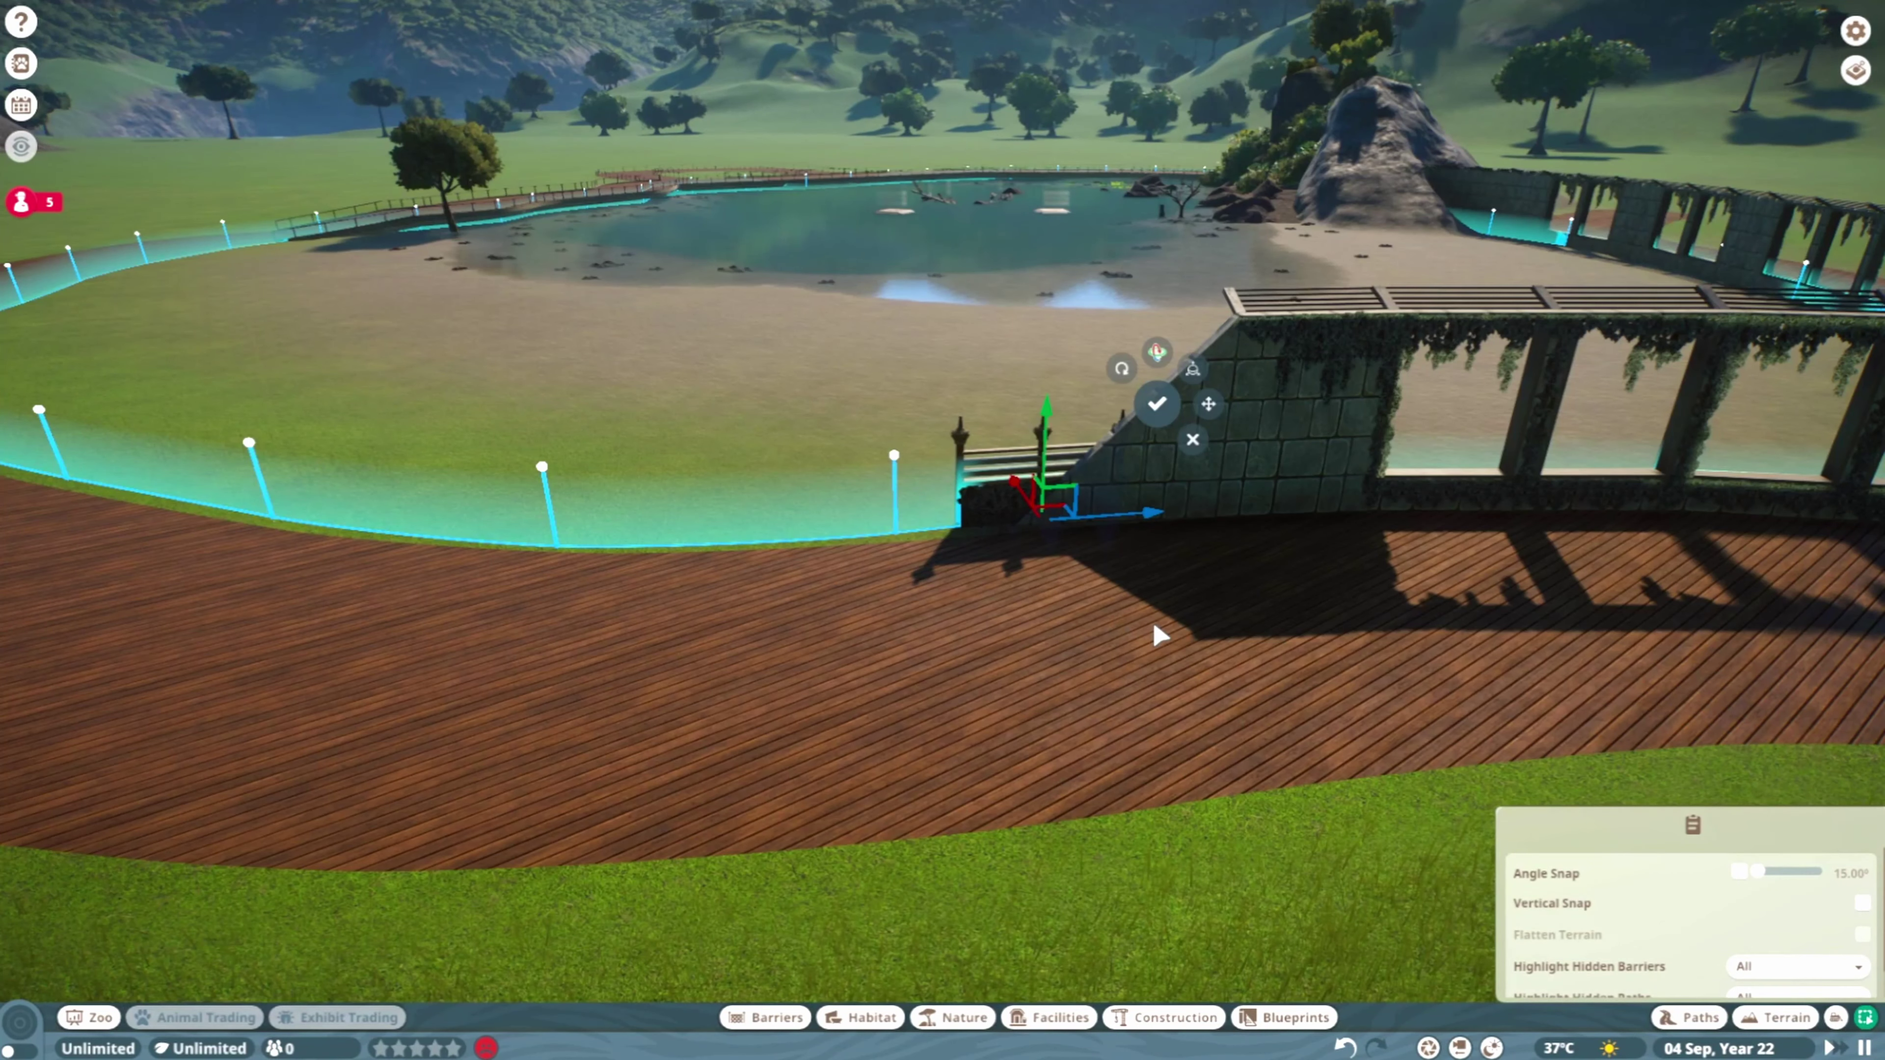
Open Group 253 for editing, then select and copy the finial fence group on the grass
left_click(1124, 418)
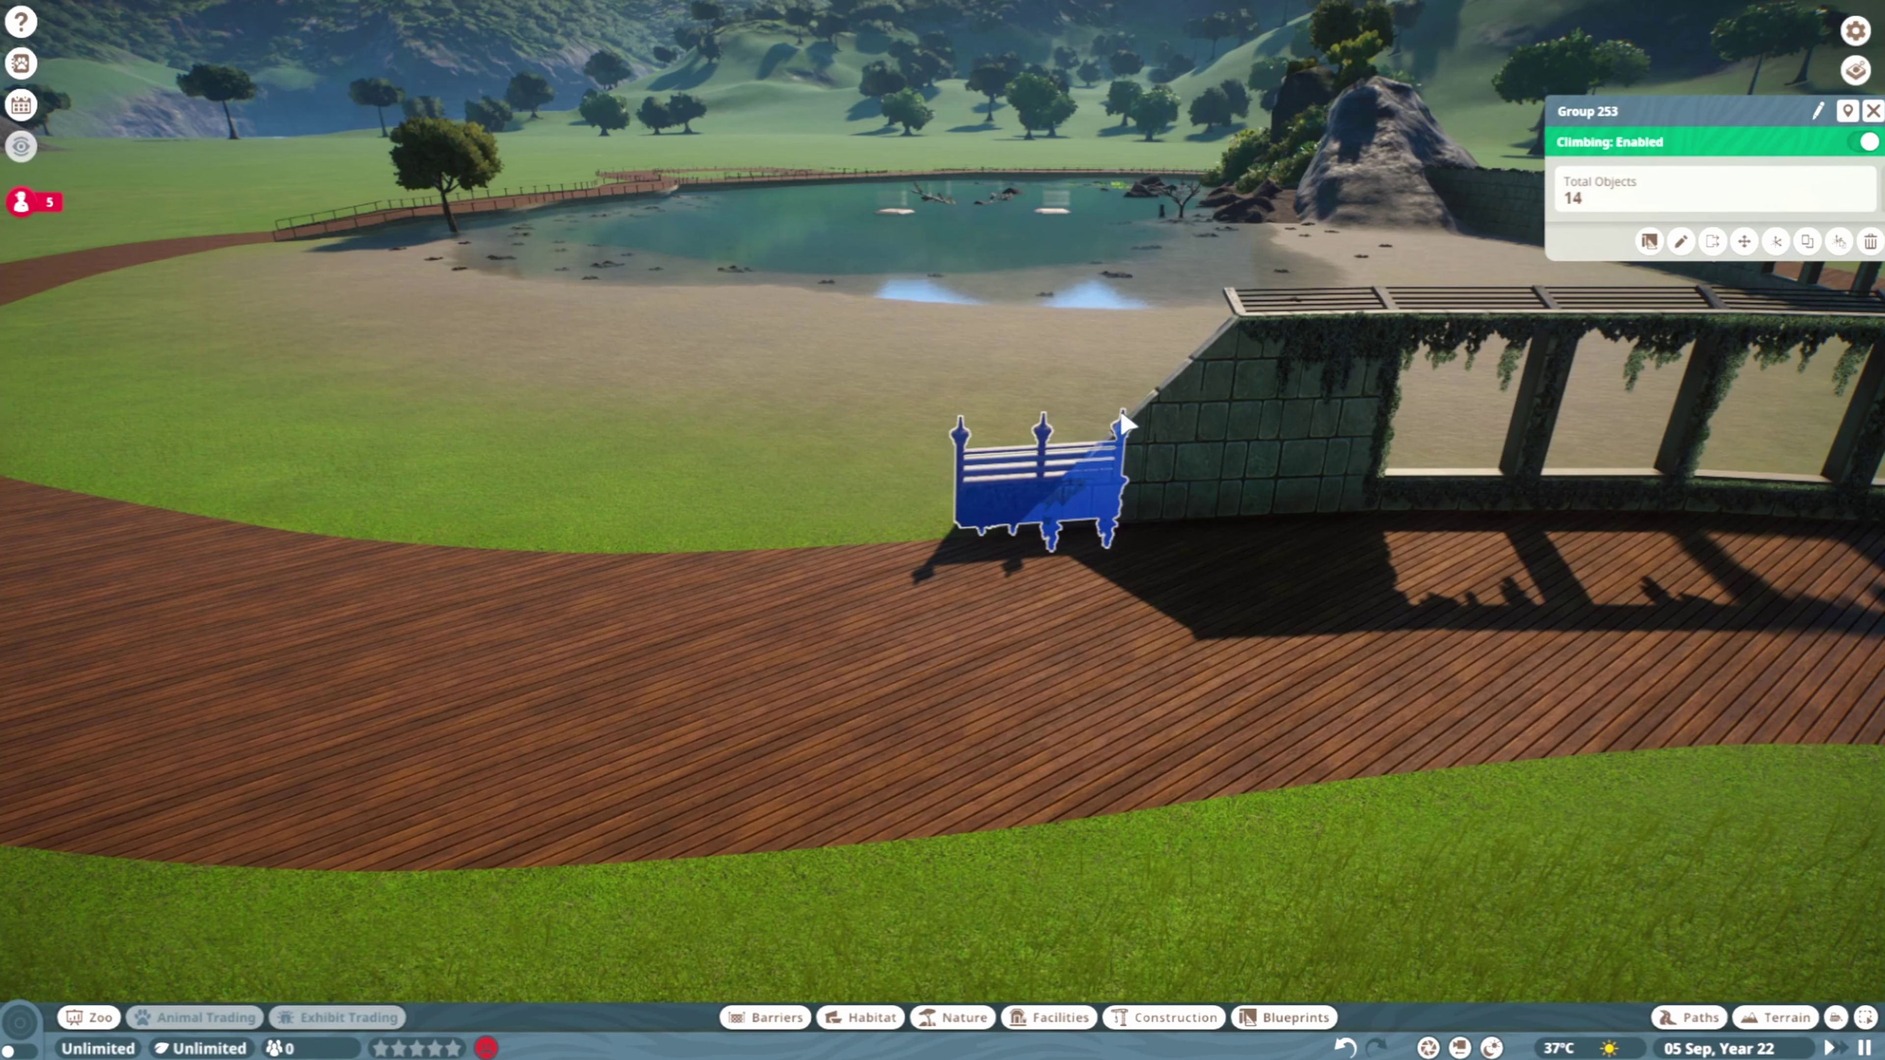
double_click(1123, 418)
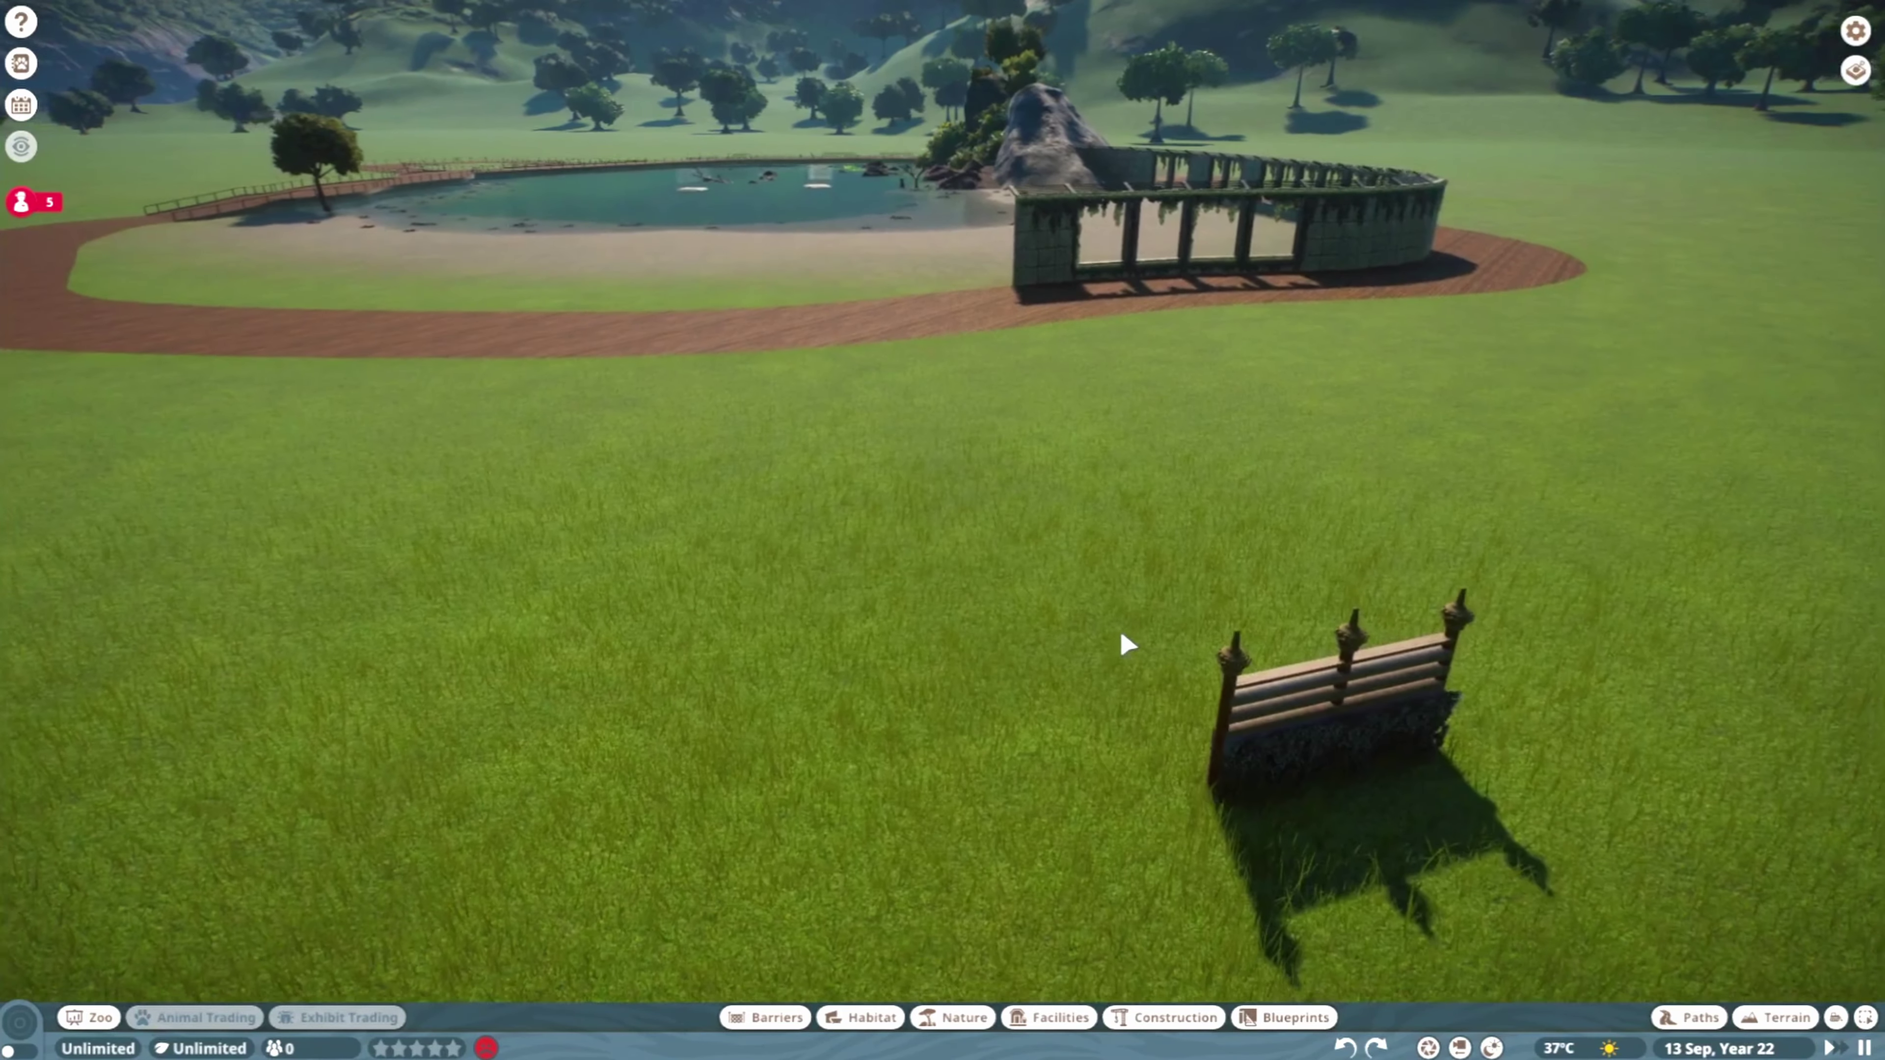
left_click(1309, 711)
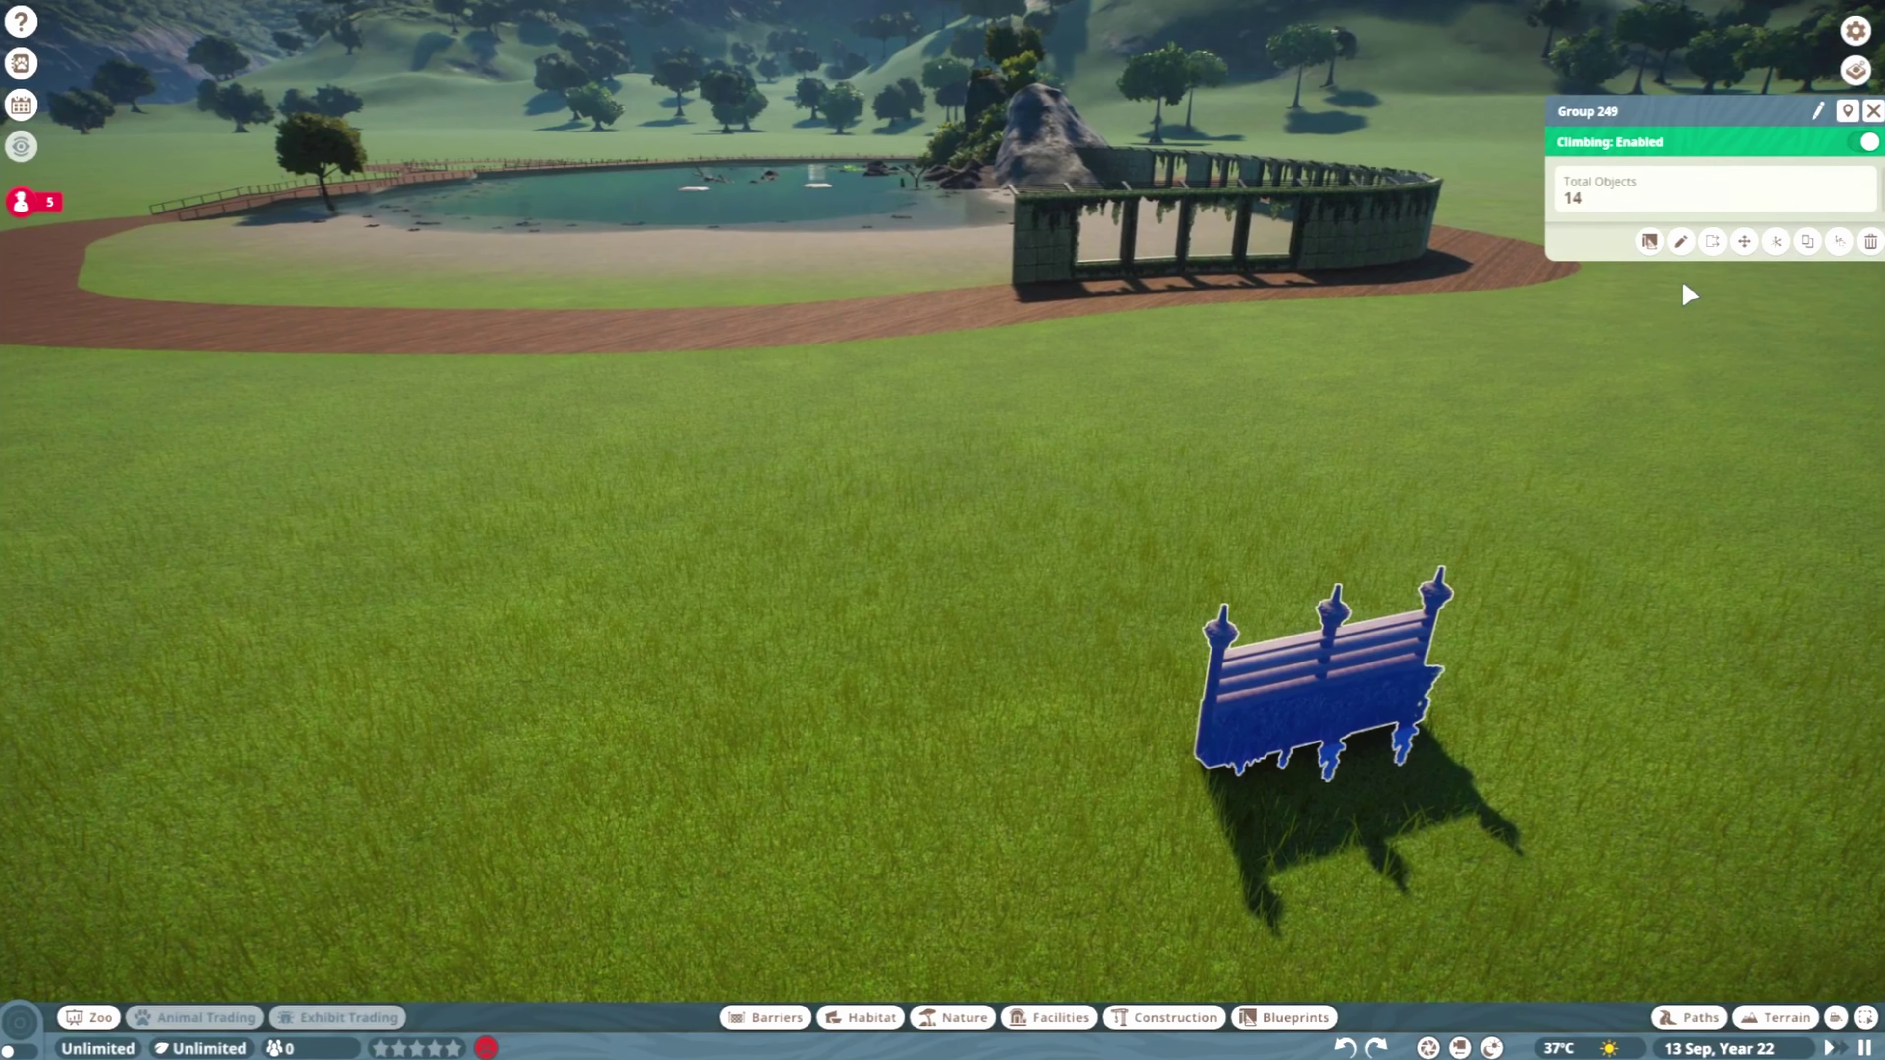
left_click(1807, 242)
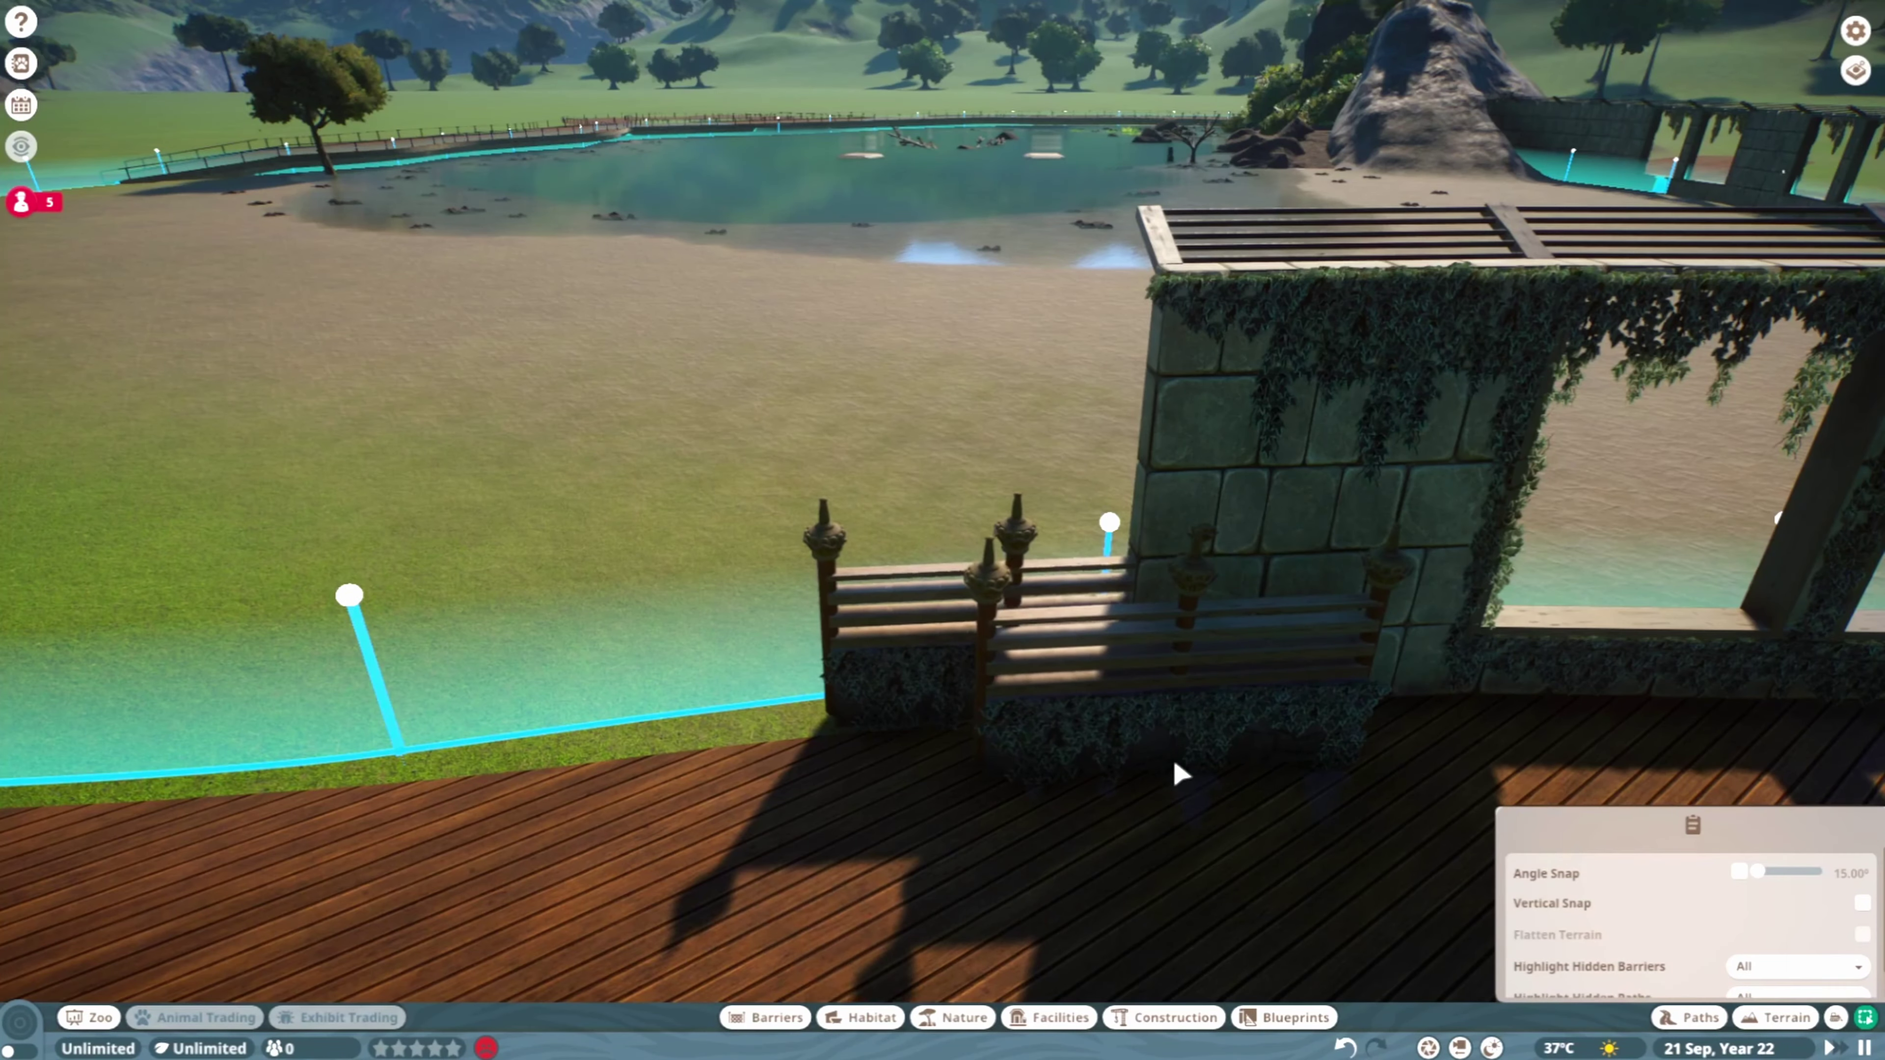
Set the fence copy beside the stone wall and add a second ivy clump to the selection
left_click(1147, 665)
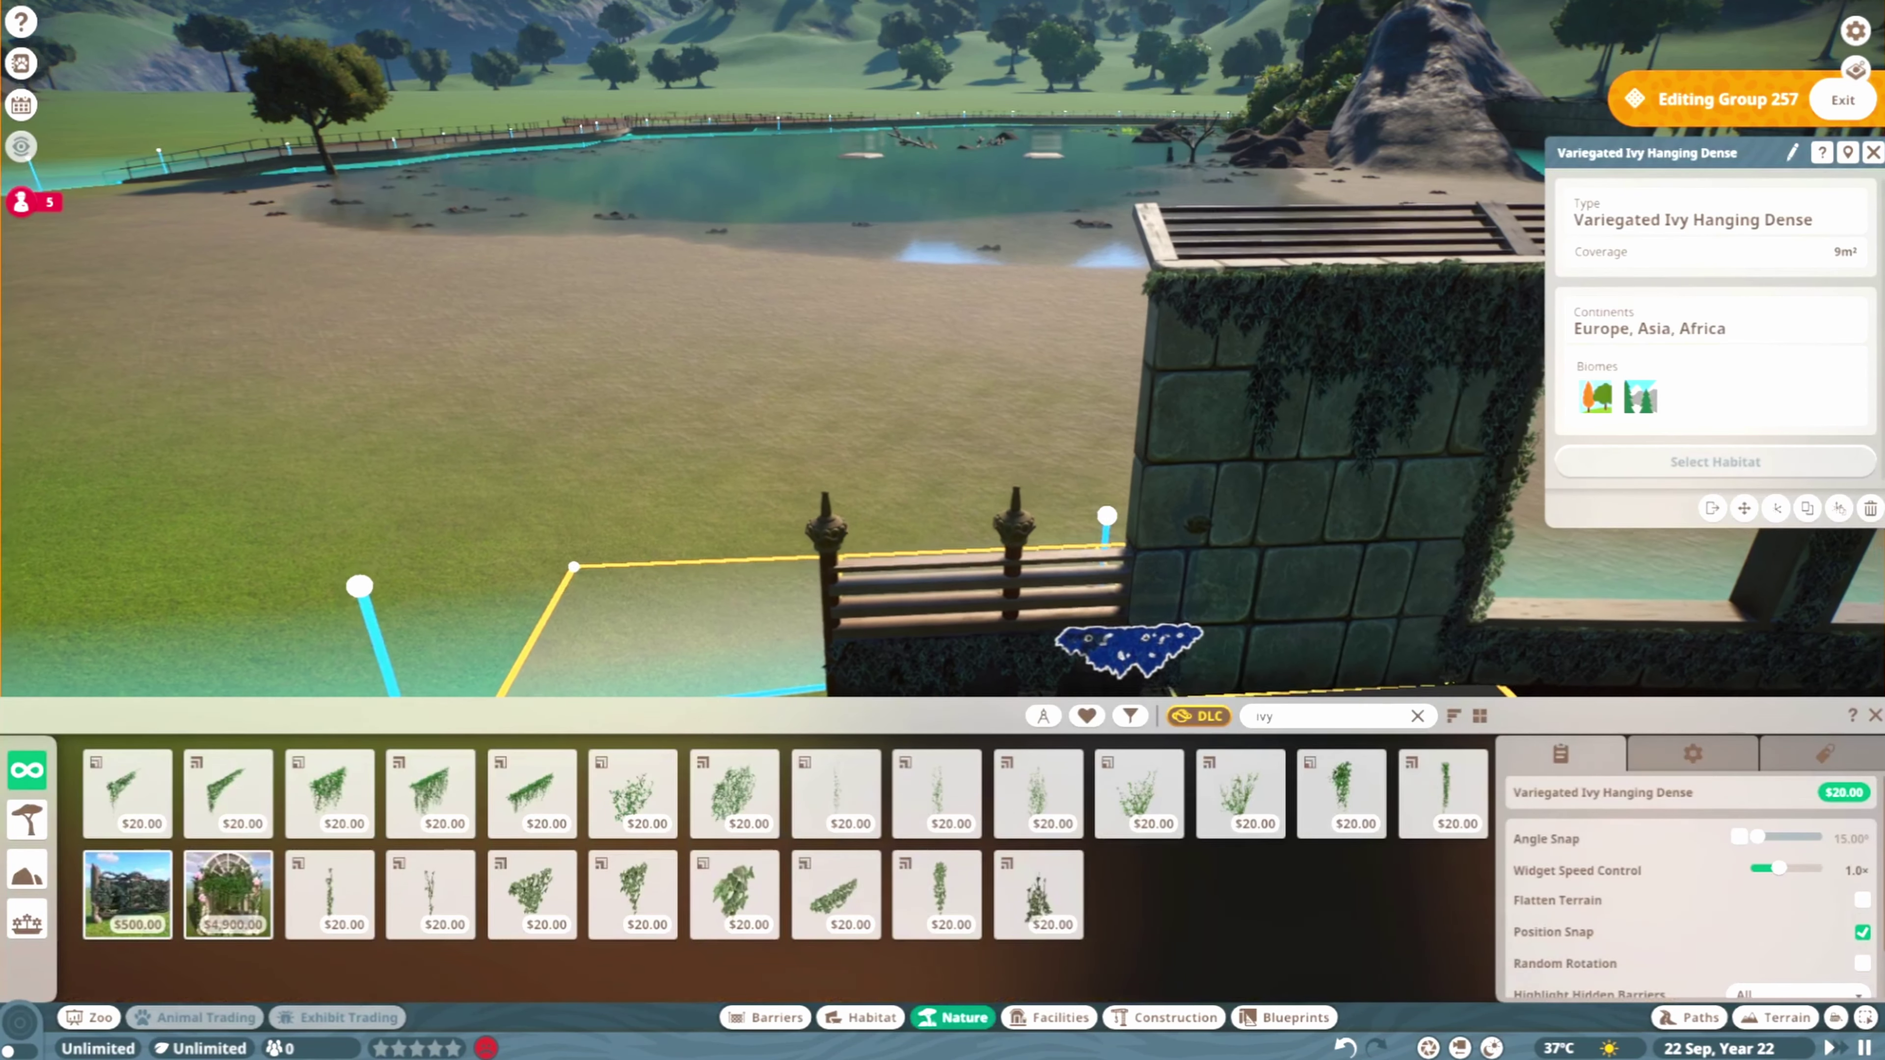
left_click(1185, 496, "ctrl")
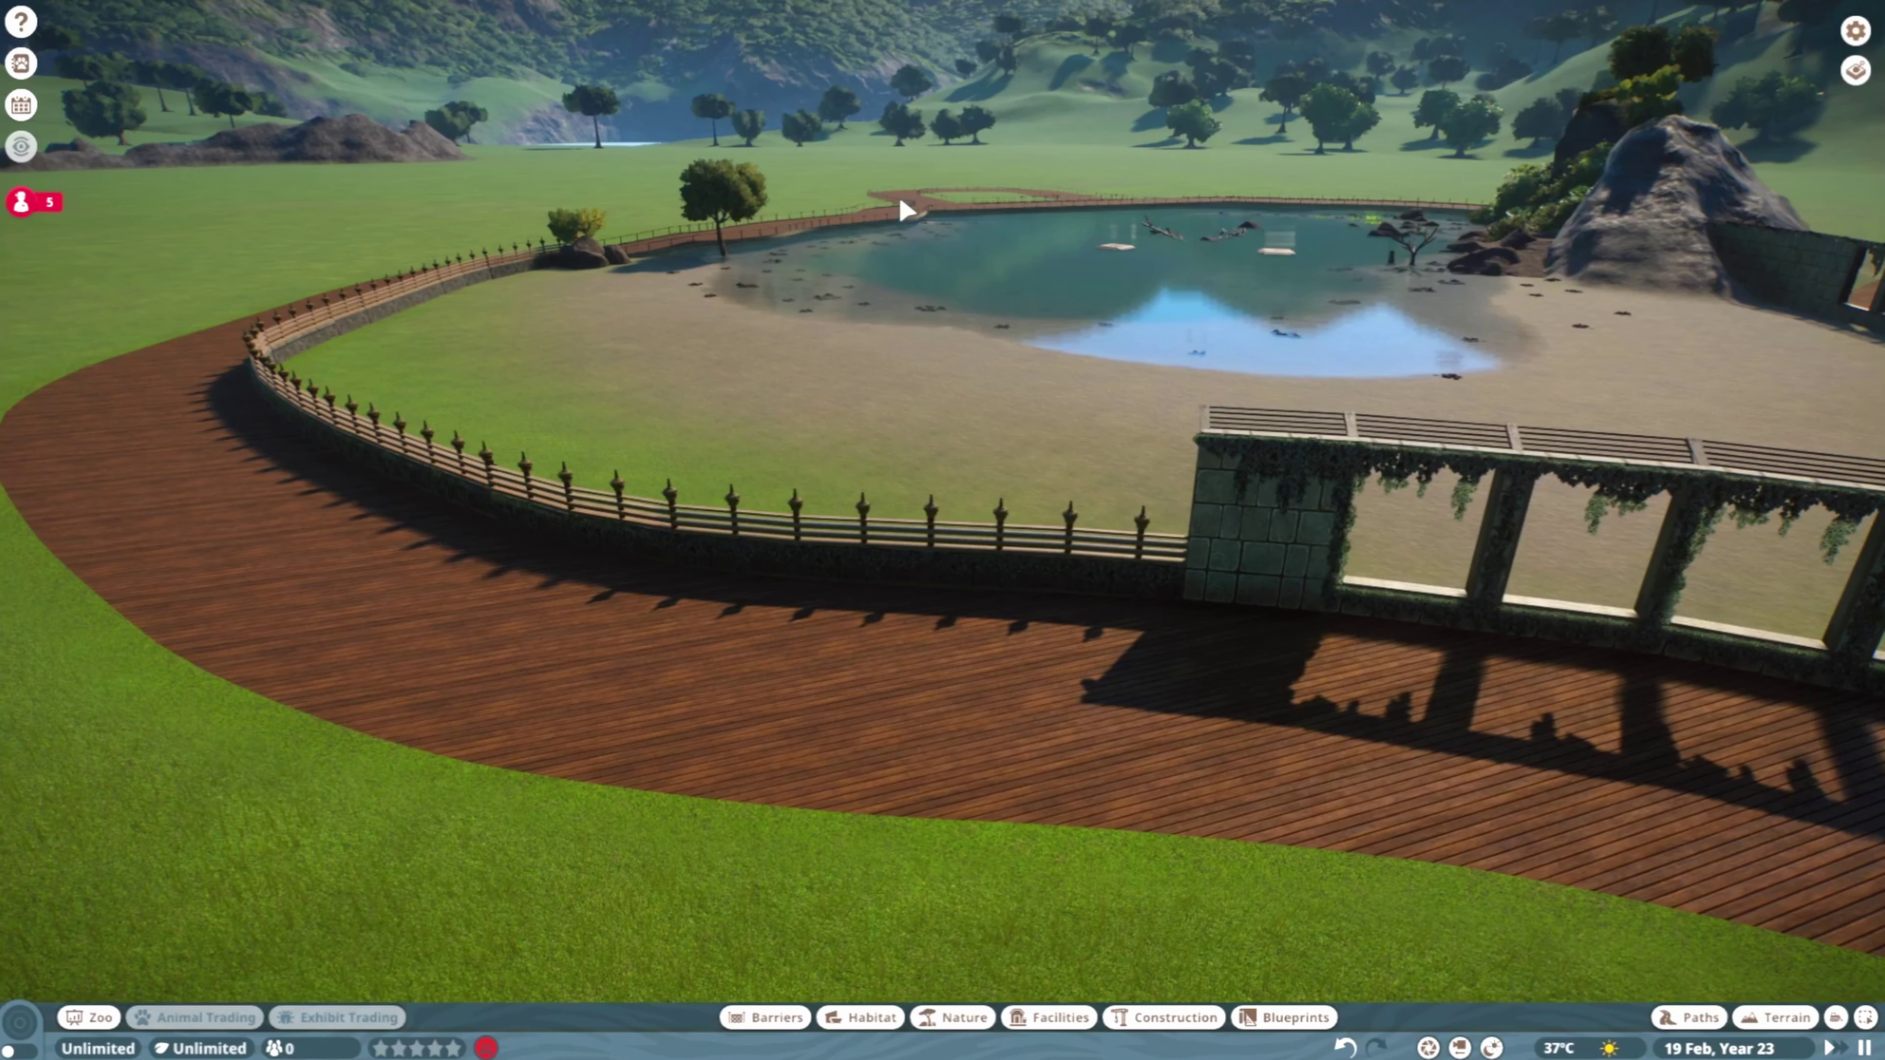
Duplicate the Marula tree and place the copy where the fence meets the wall
left_click(735, 196)
left_click(1806, 496)
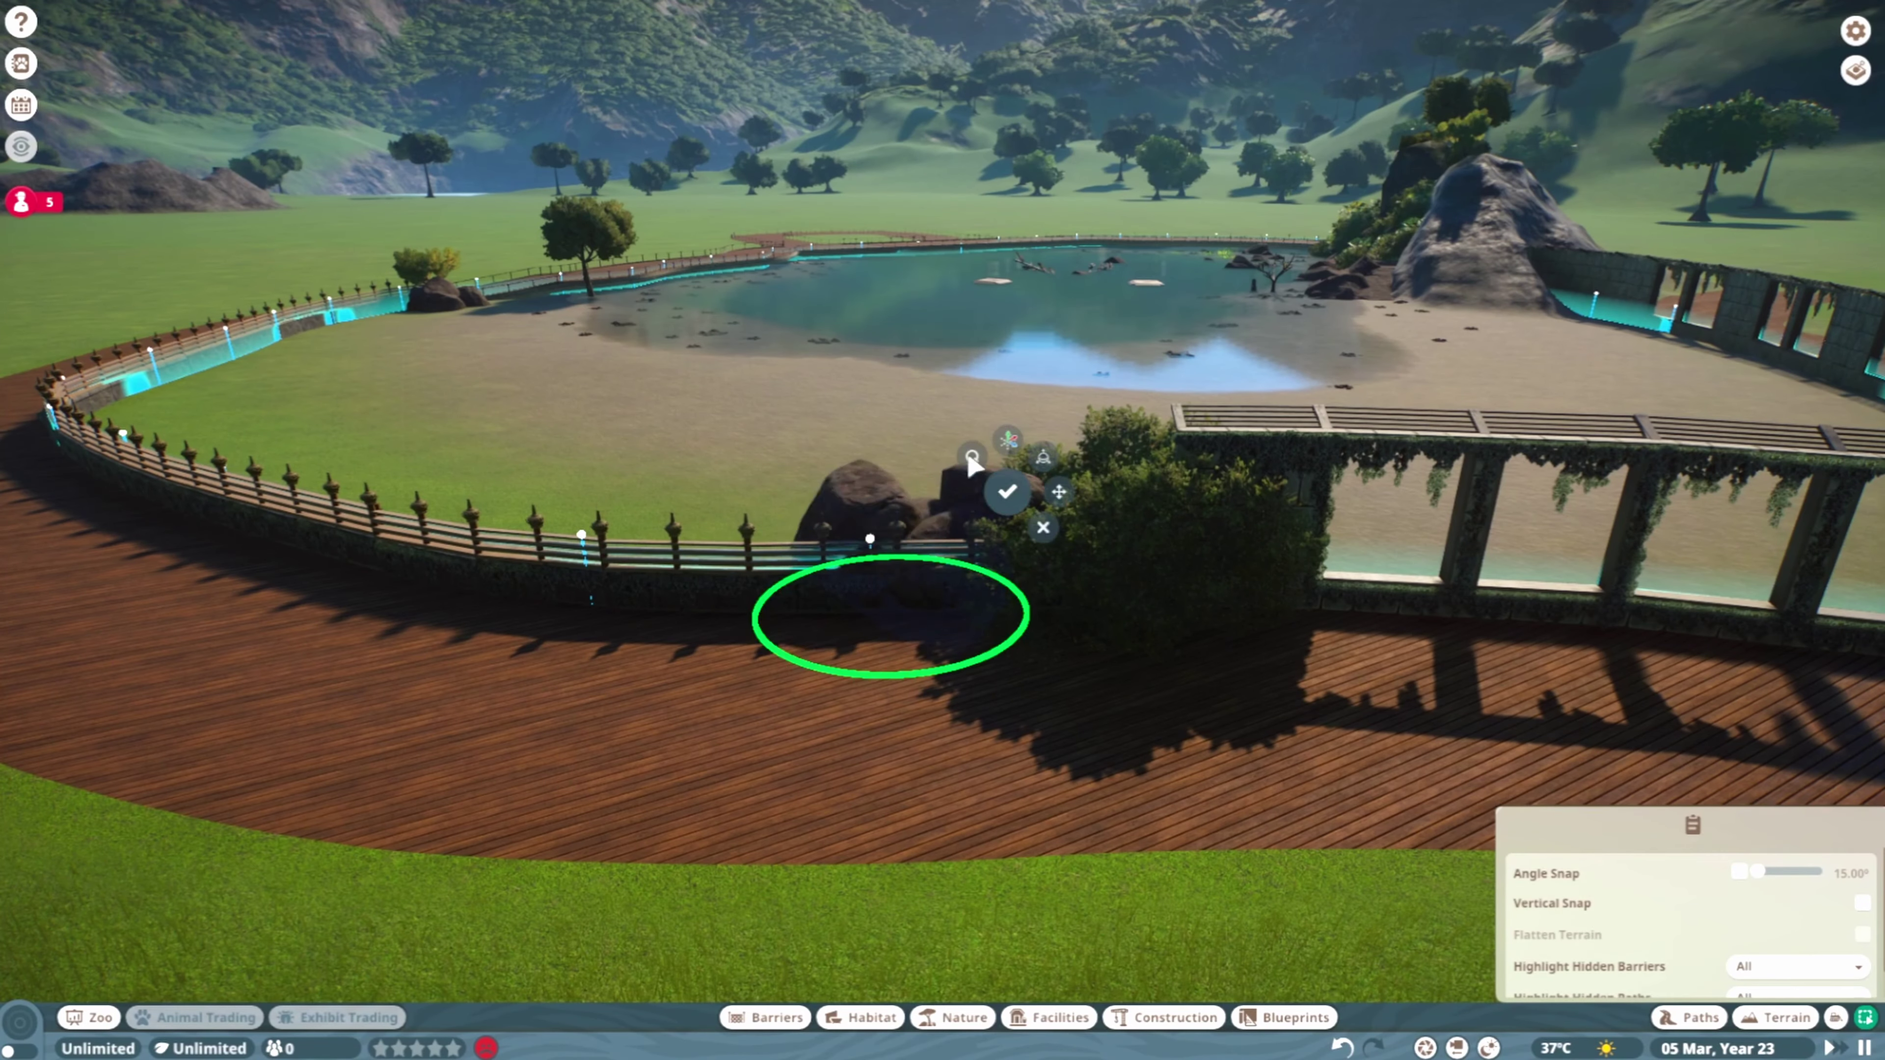
left_click(994, 594)
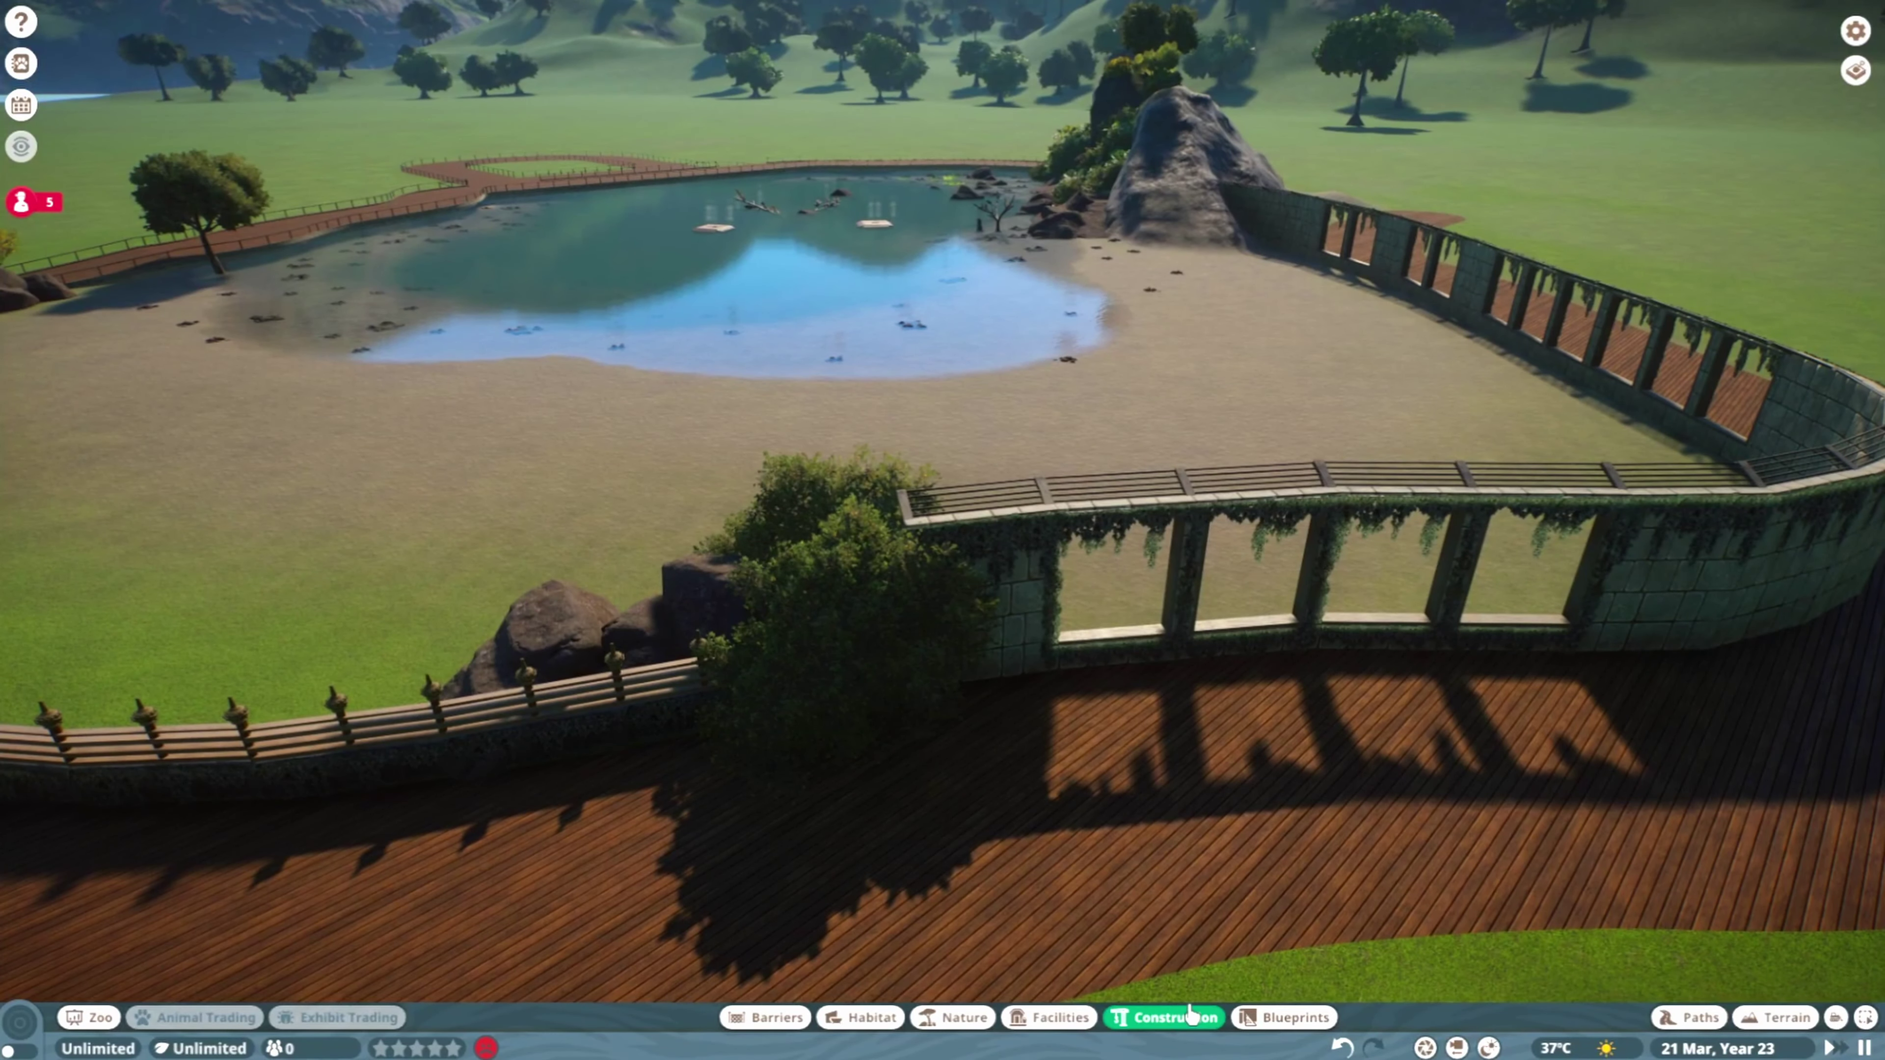
Place a Temple Wall Slope 4m piece beside the tree, then bring up the habitat catalogue
left_click(1190, 1014)
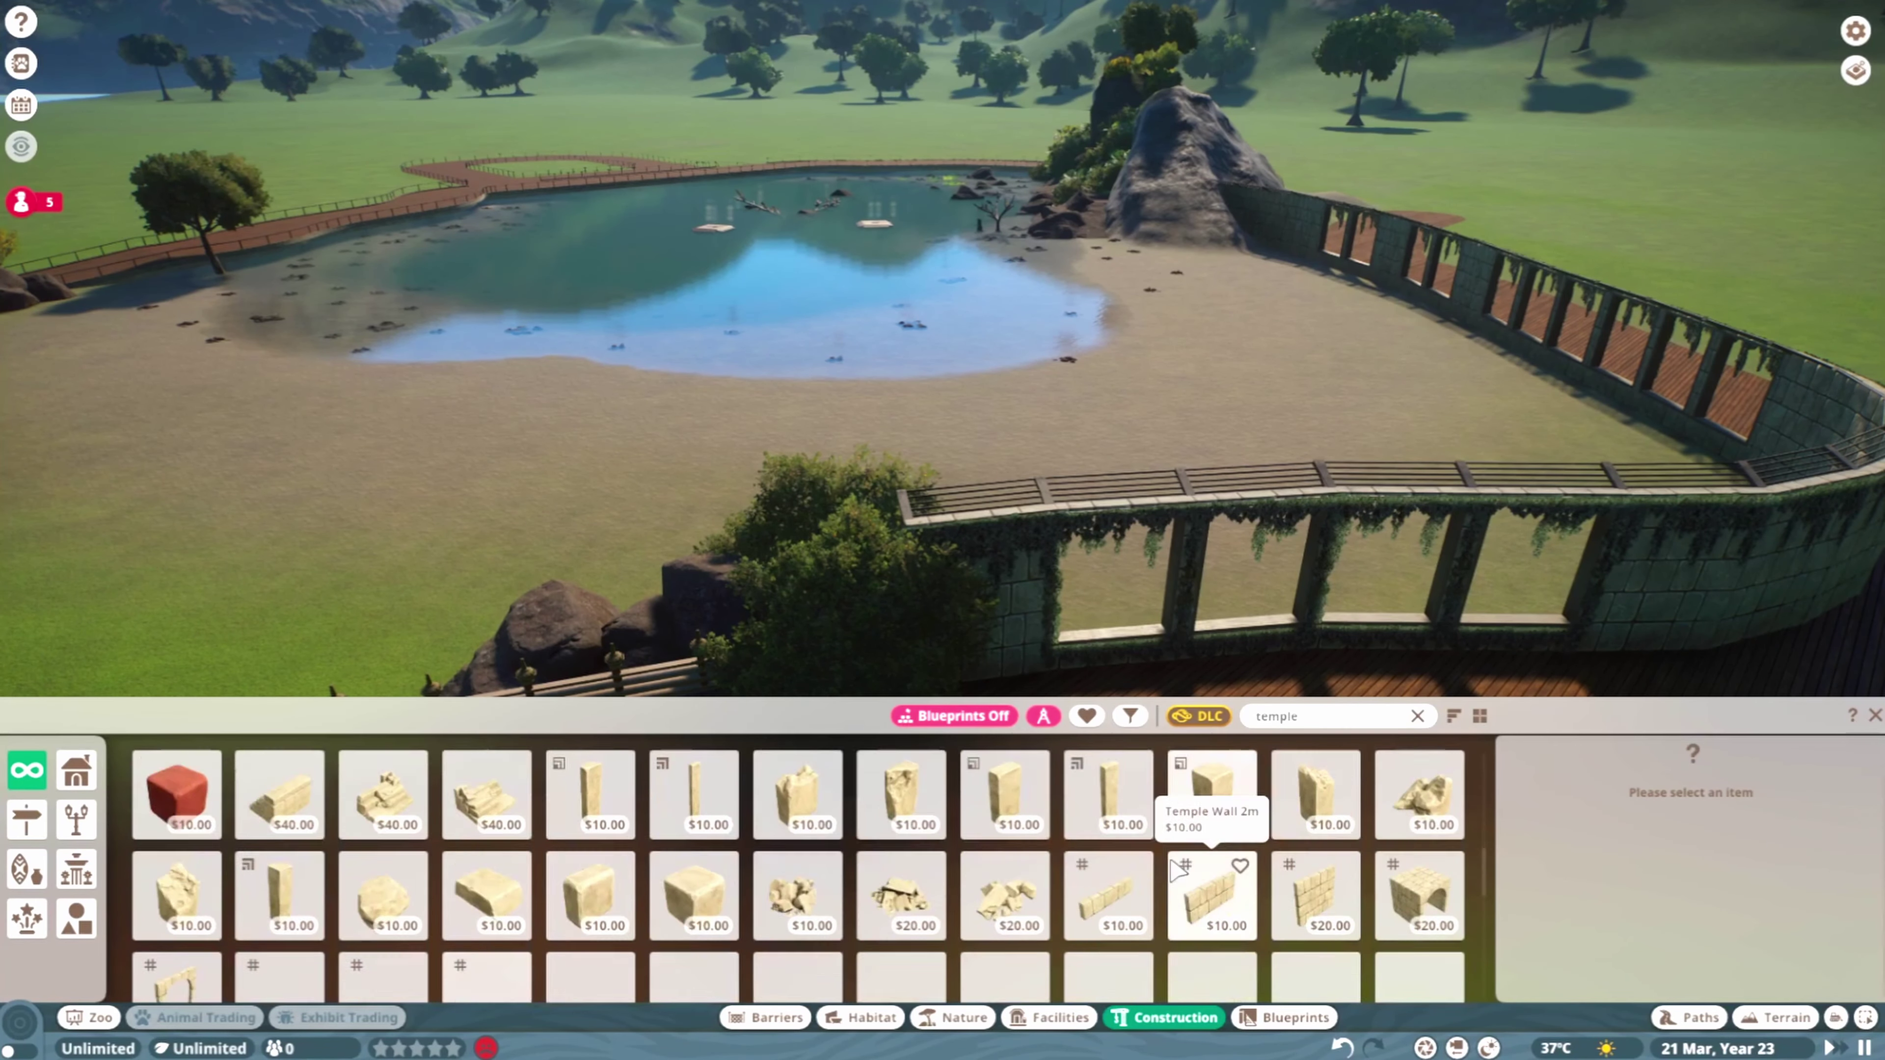
left_click(875, 534)
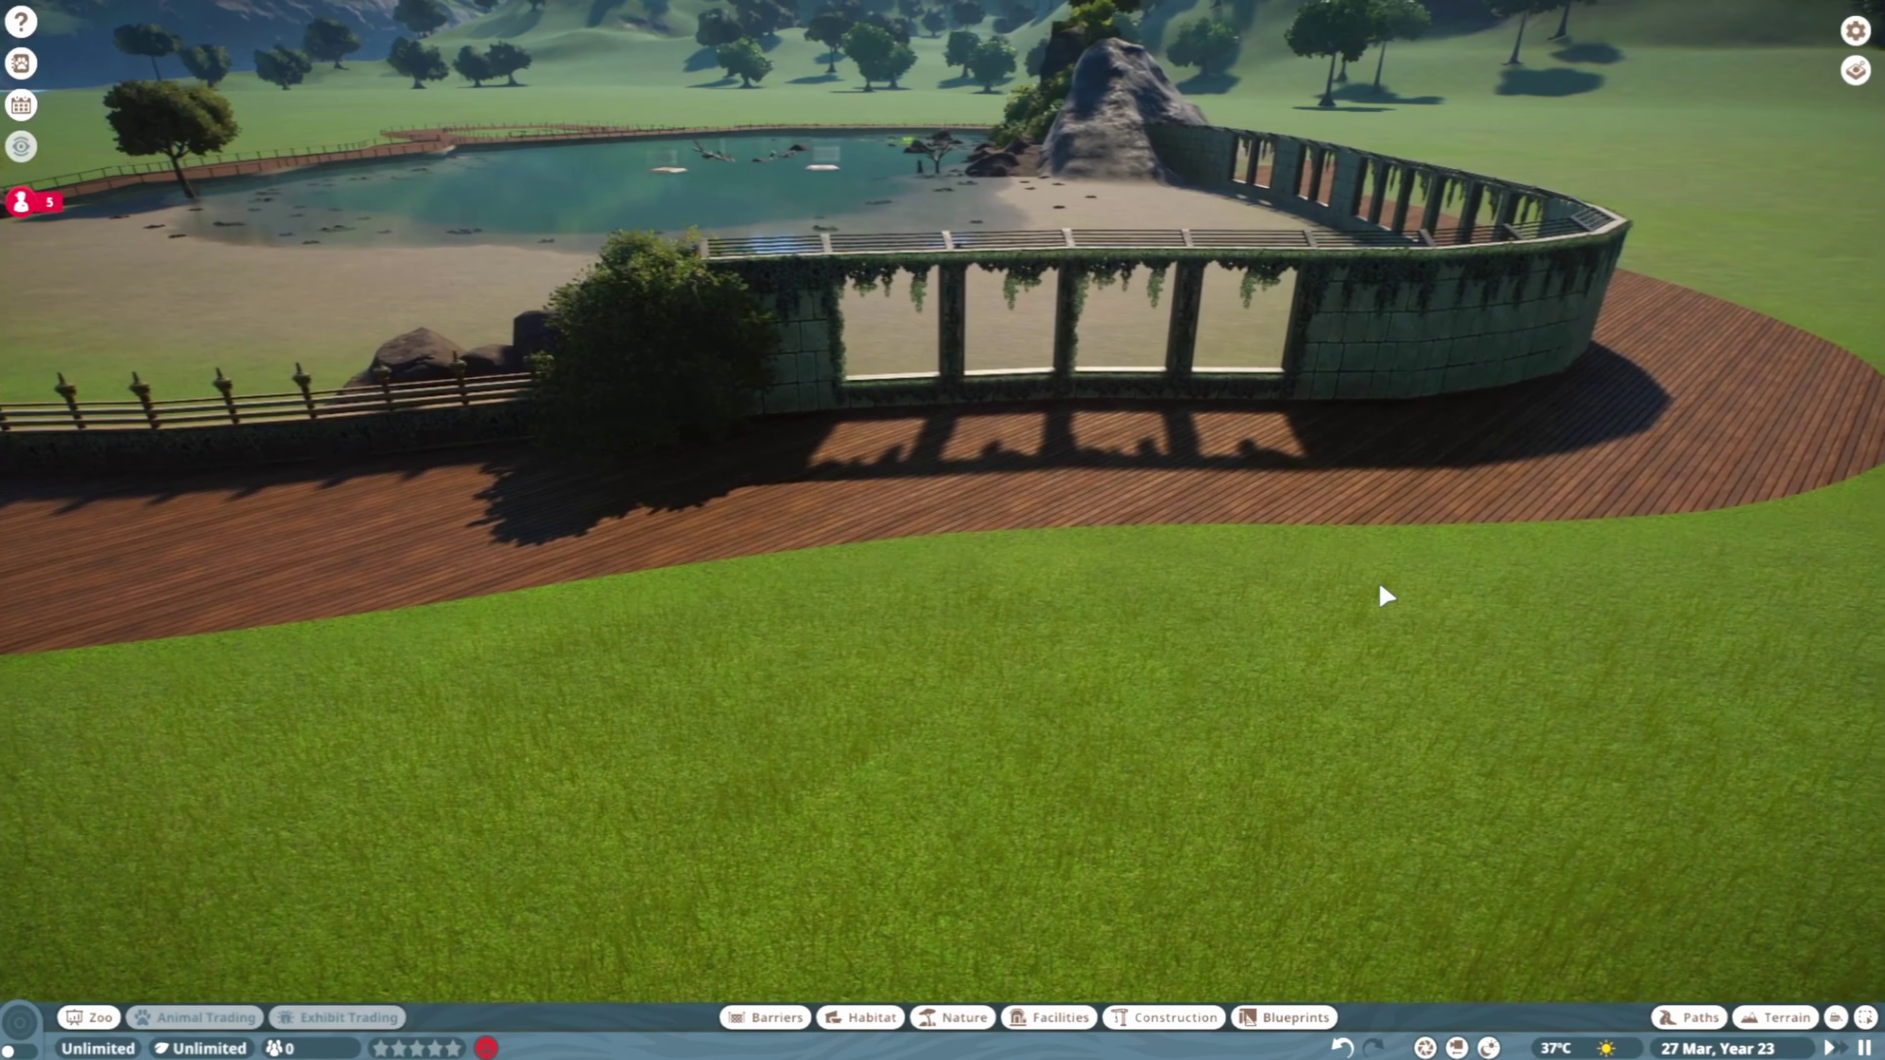
scroll(1305, 681, "up", 5)
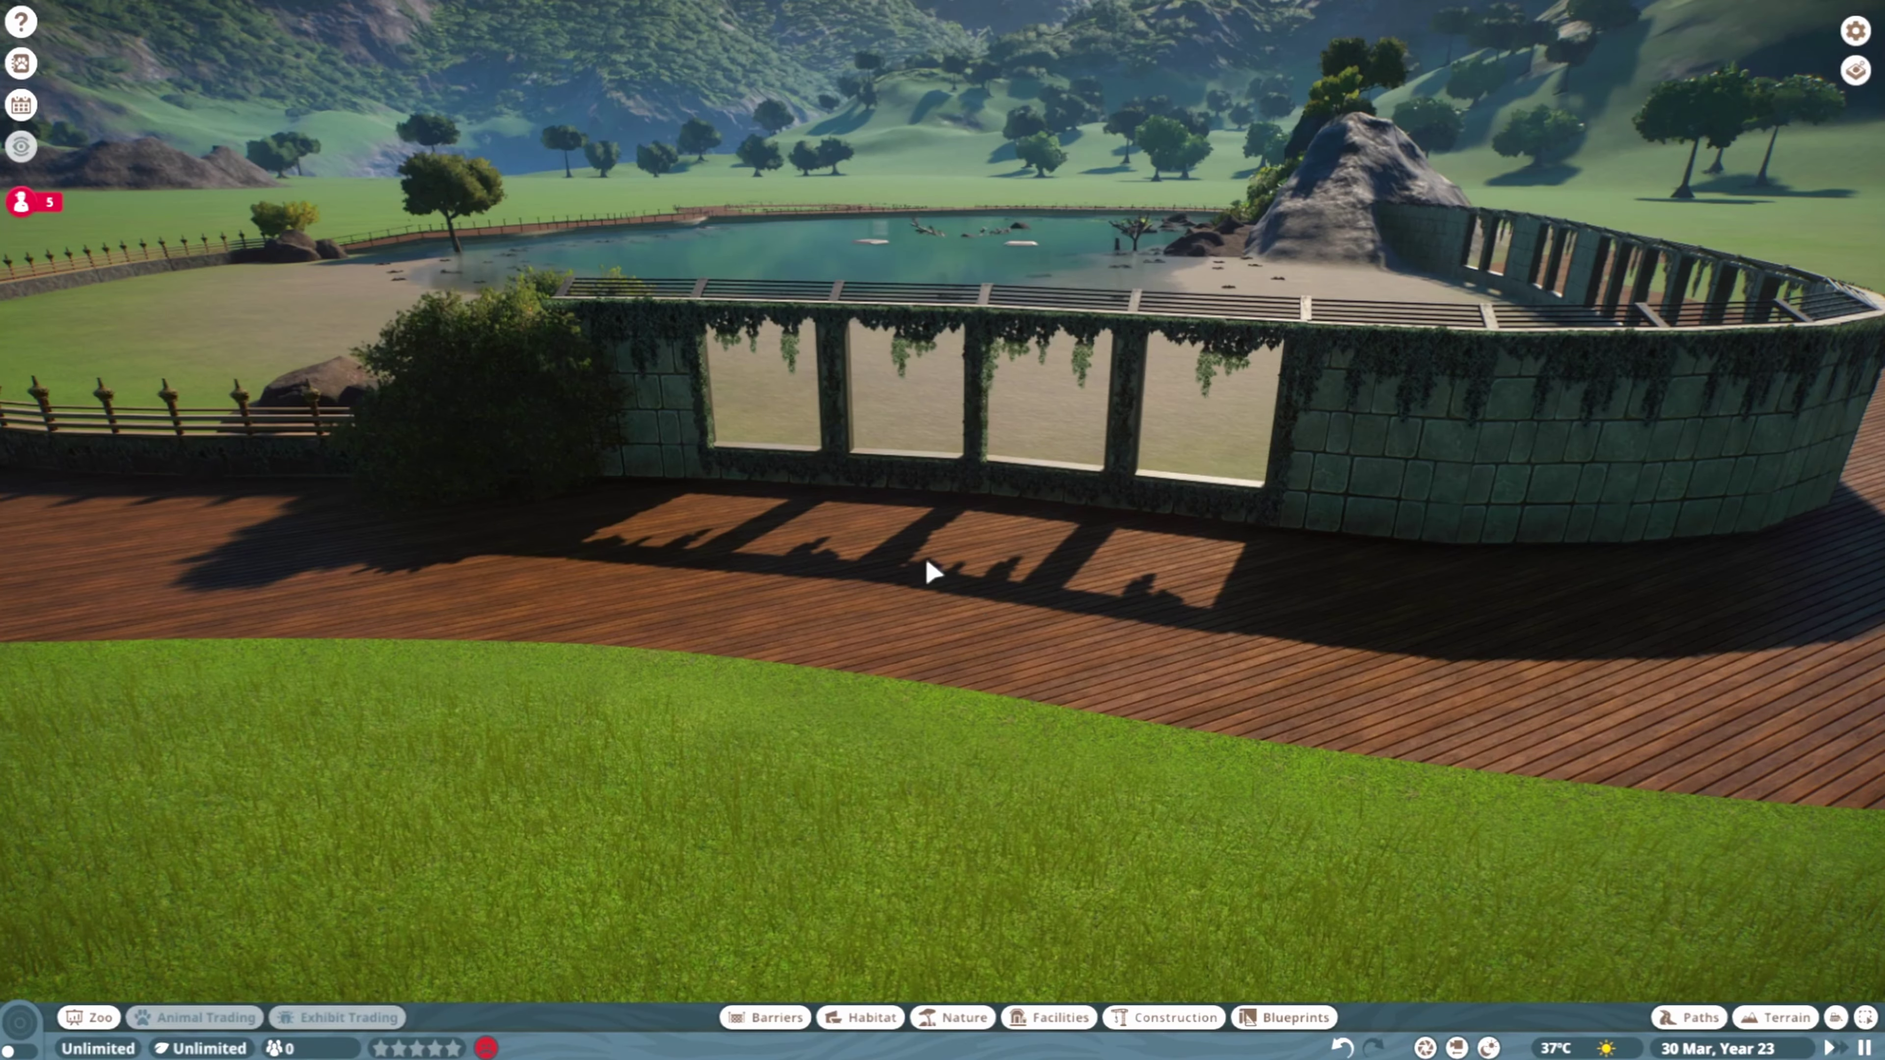
left_click(880, 1019)
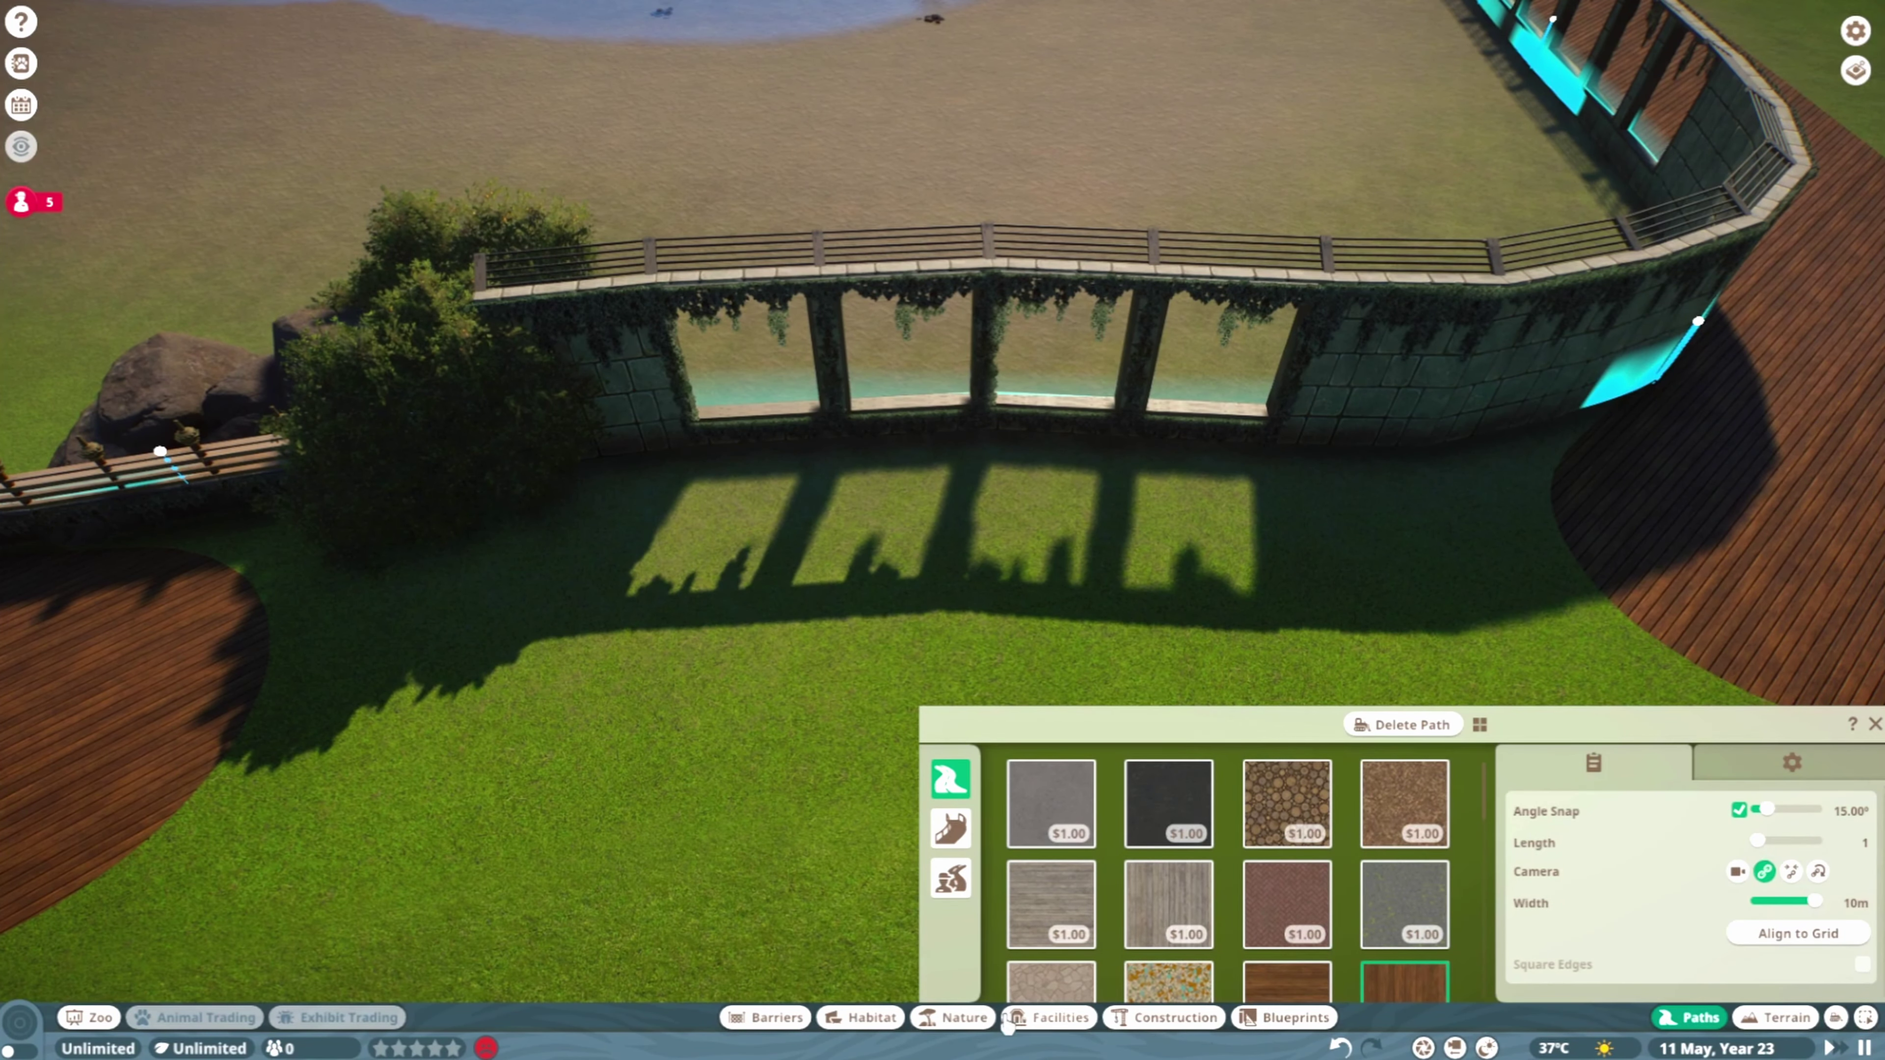
Draw a glass and invisible barrier run across the stone wall's window openings
left_click(1008, 1025)
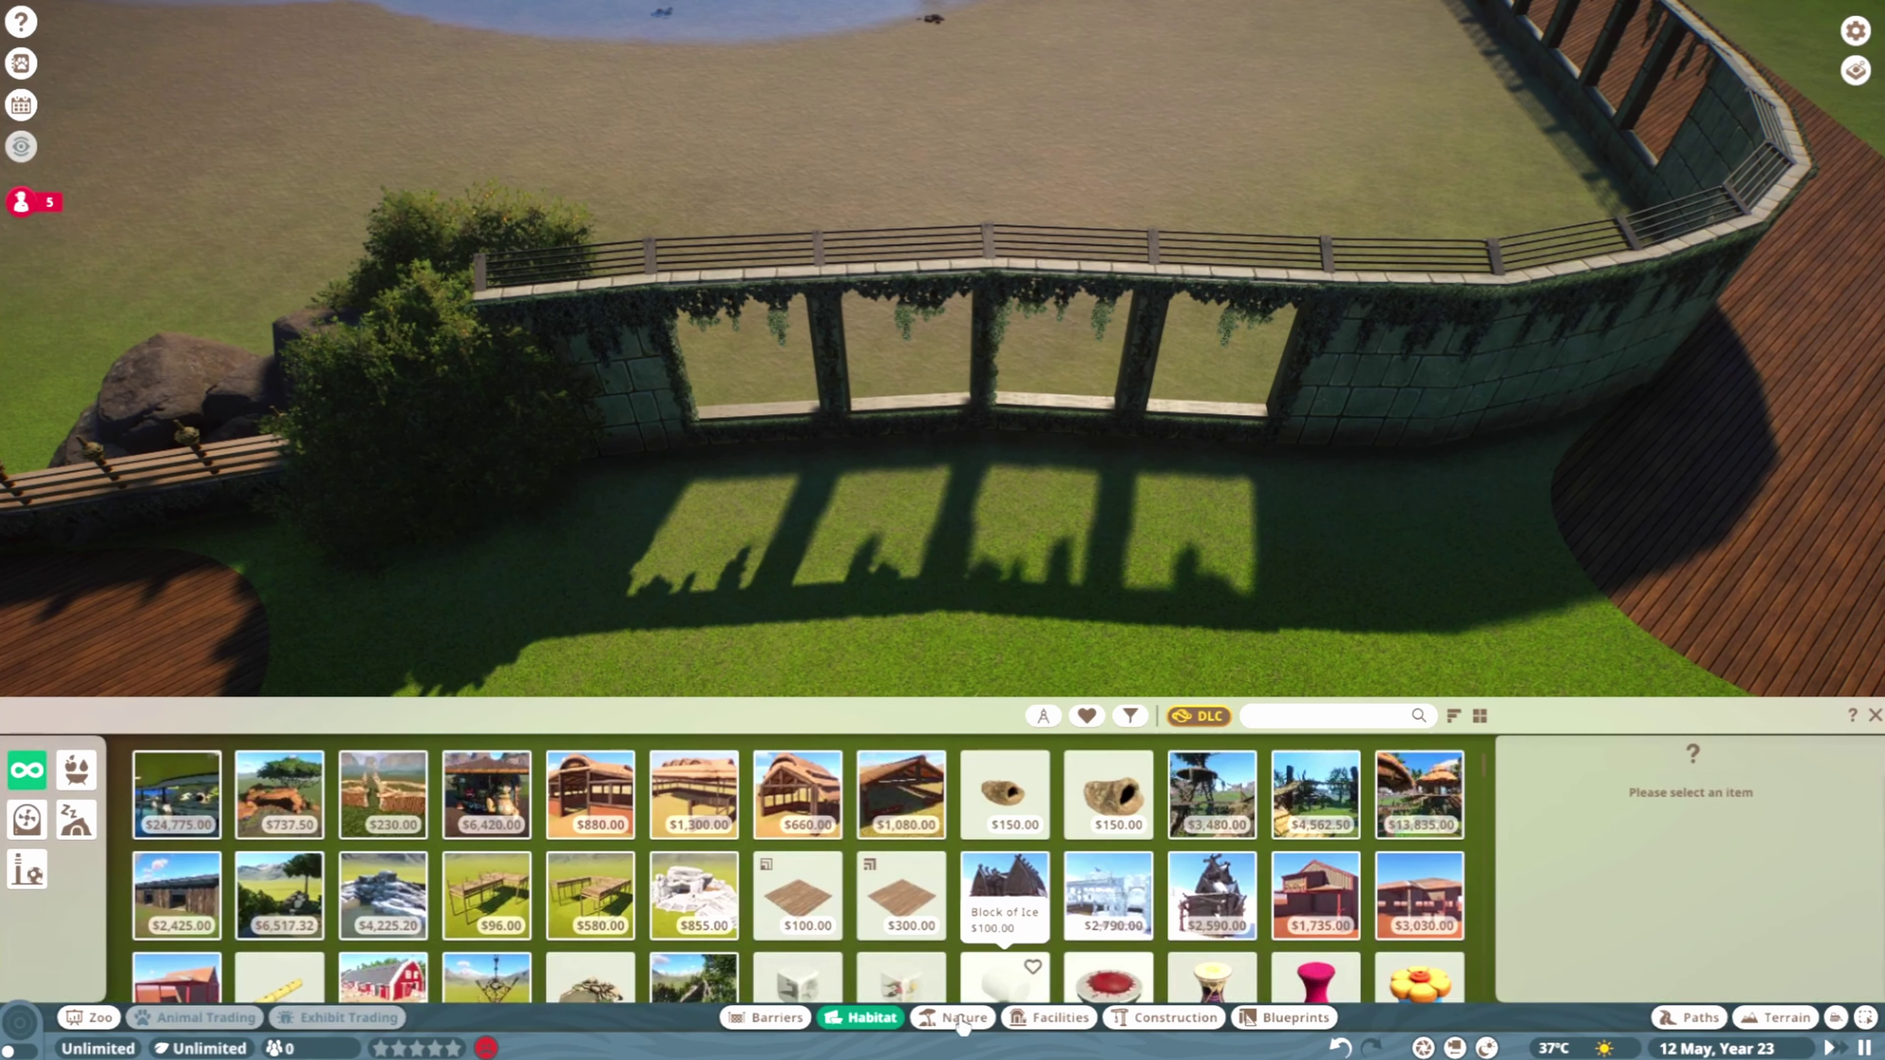
left_click(764, 1017)
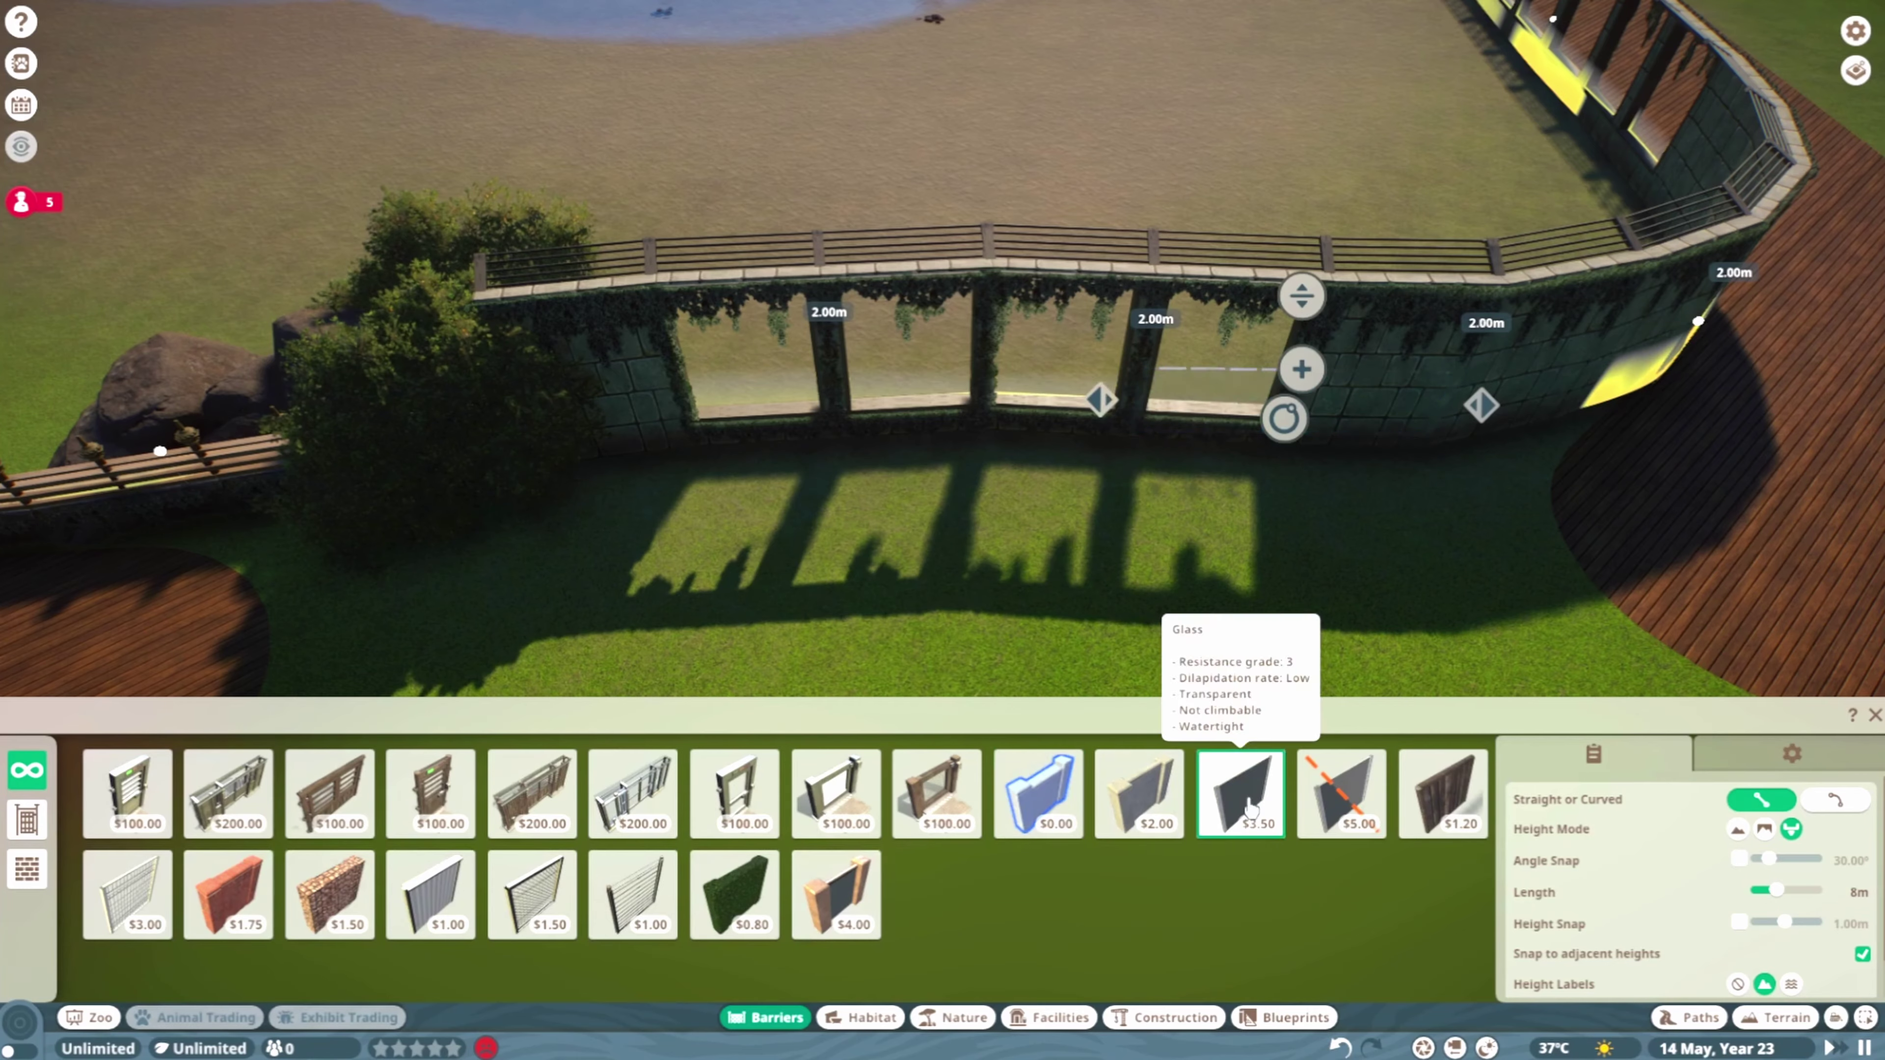
key("d")
key("a")
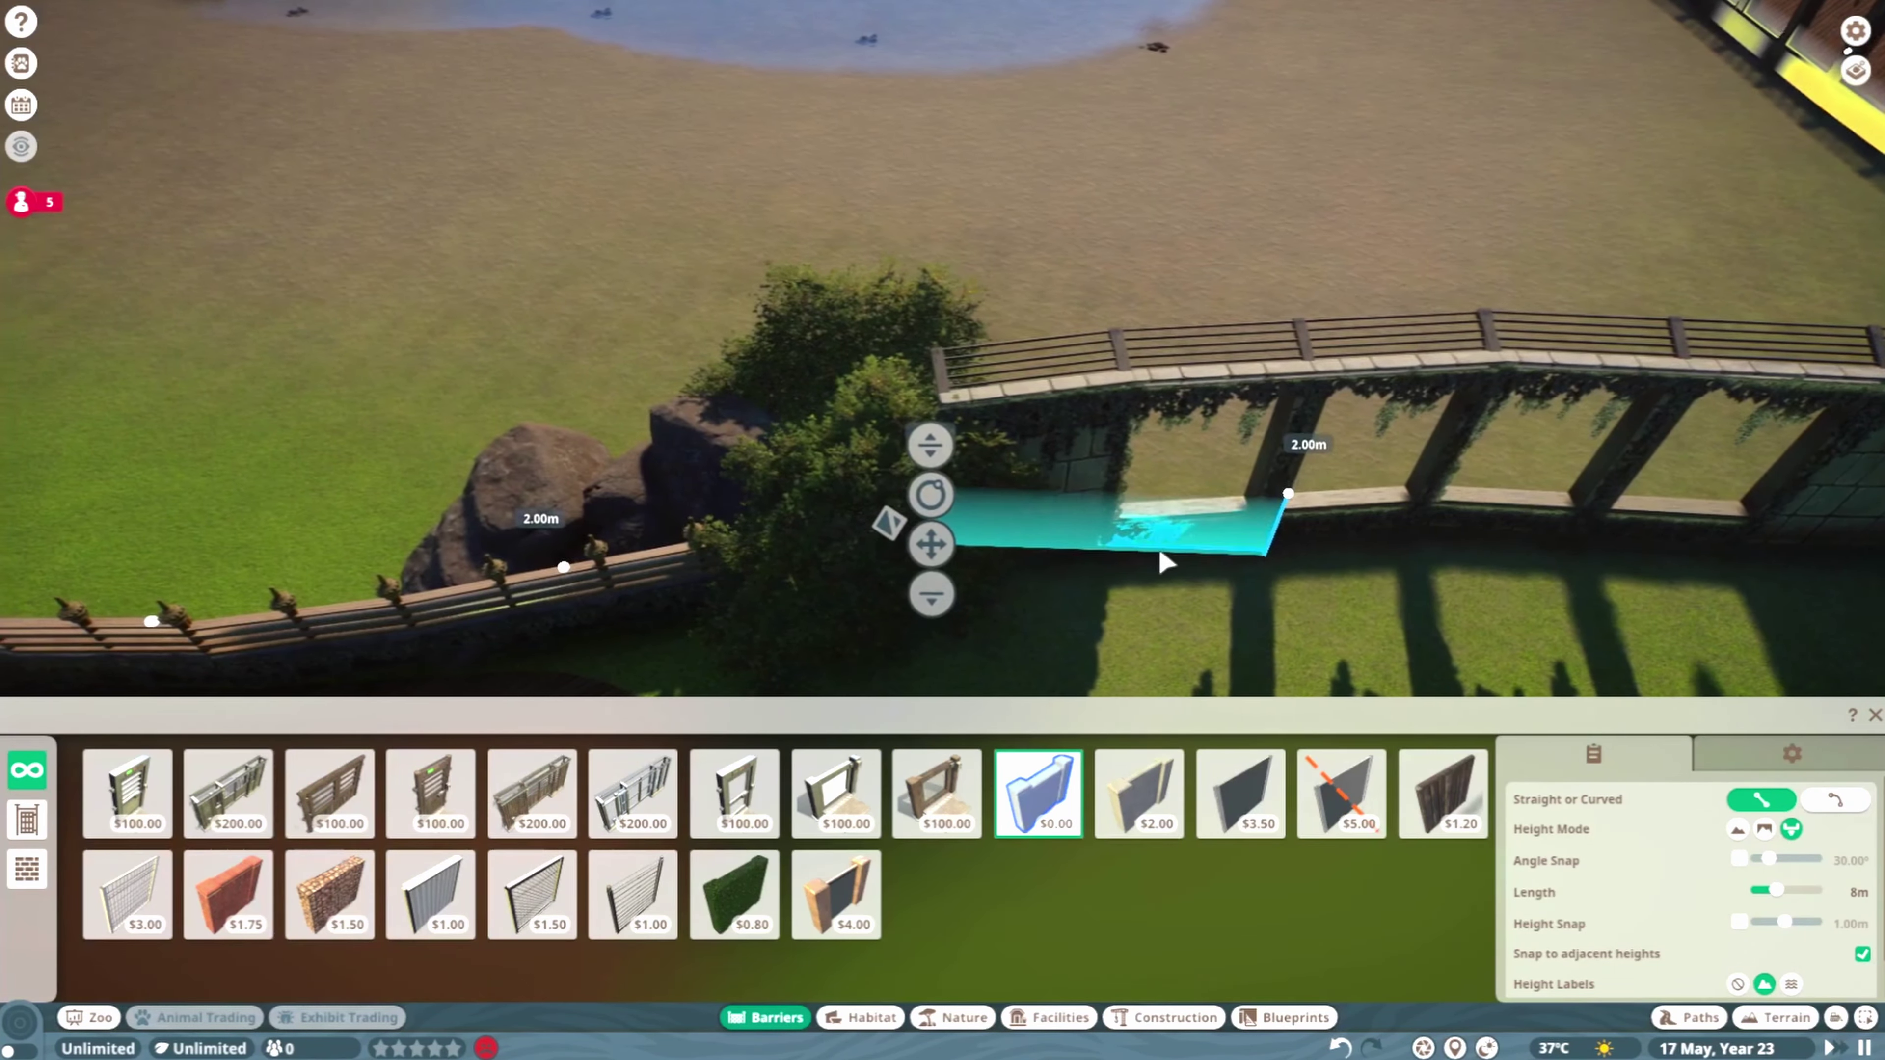
left_click(1240, 793)
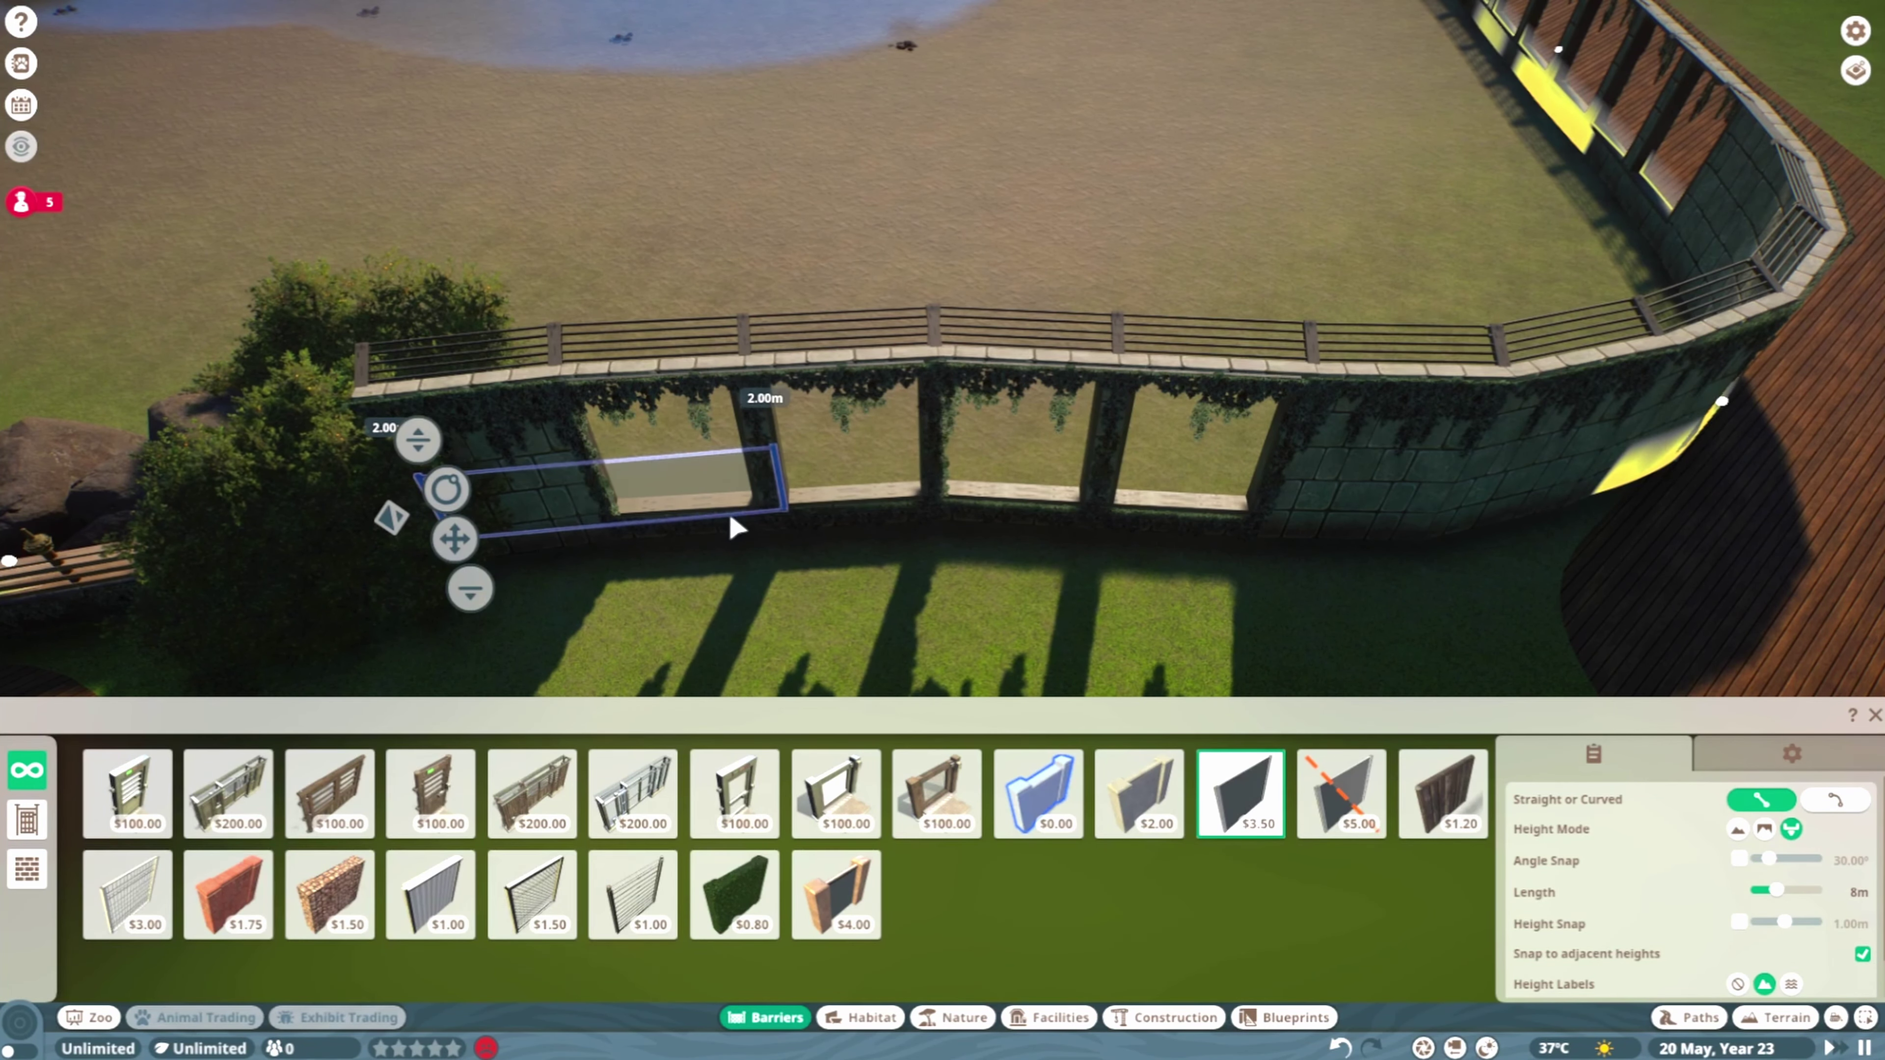
scroll(668, 535, "down", 3)
scroll(816, 564, "up", 3)
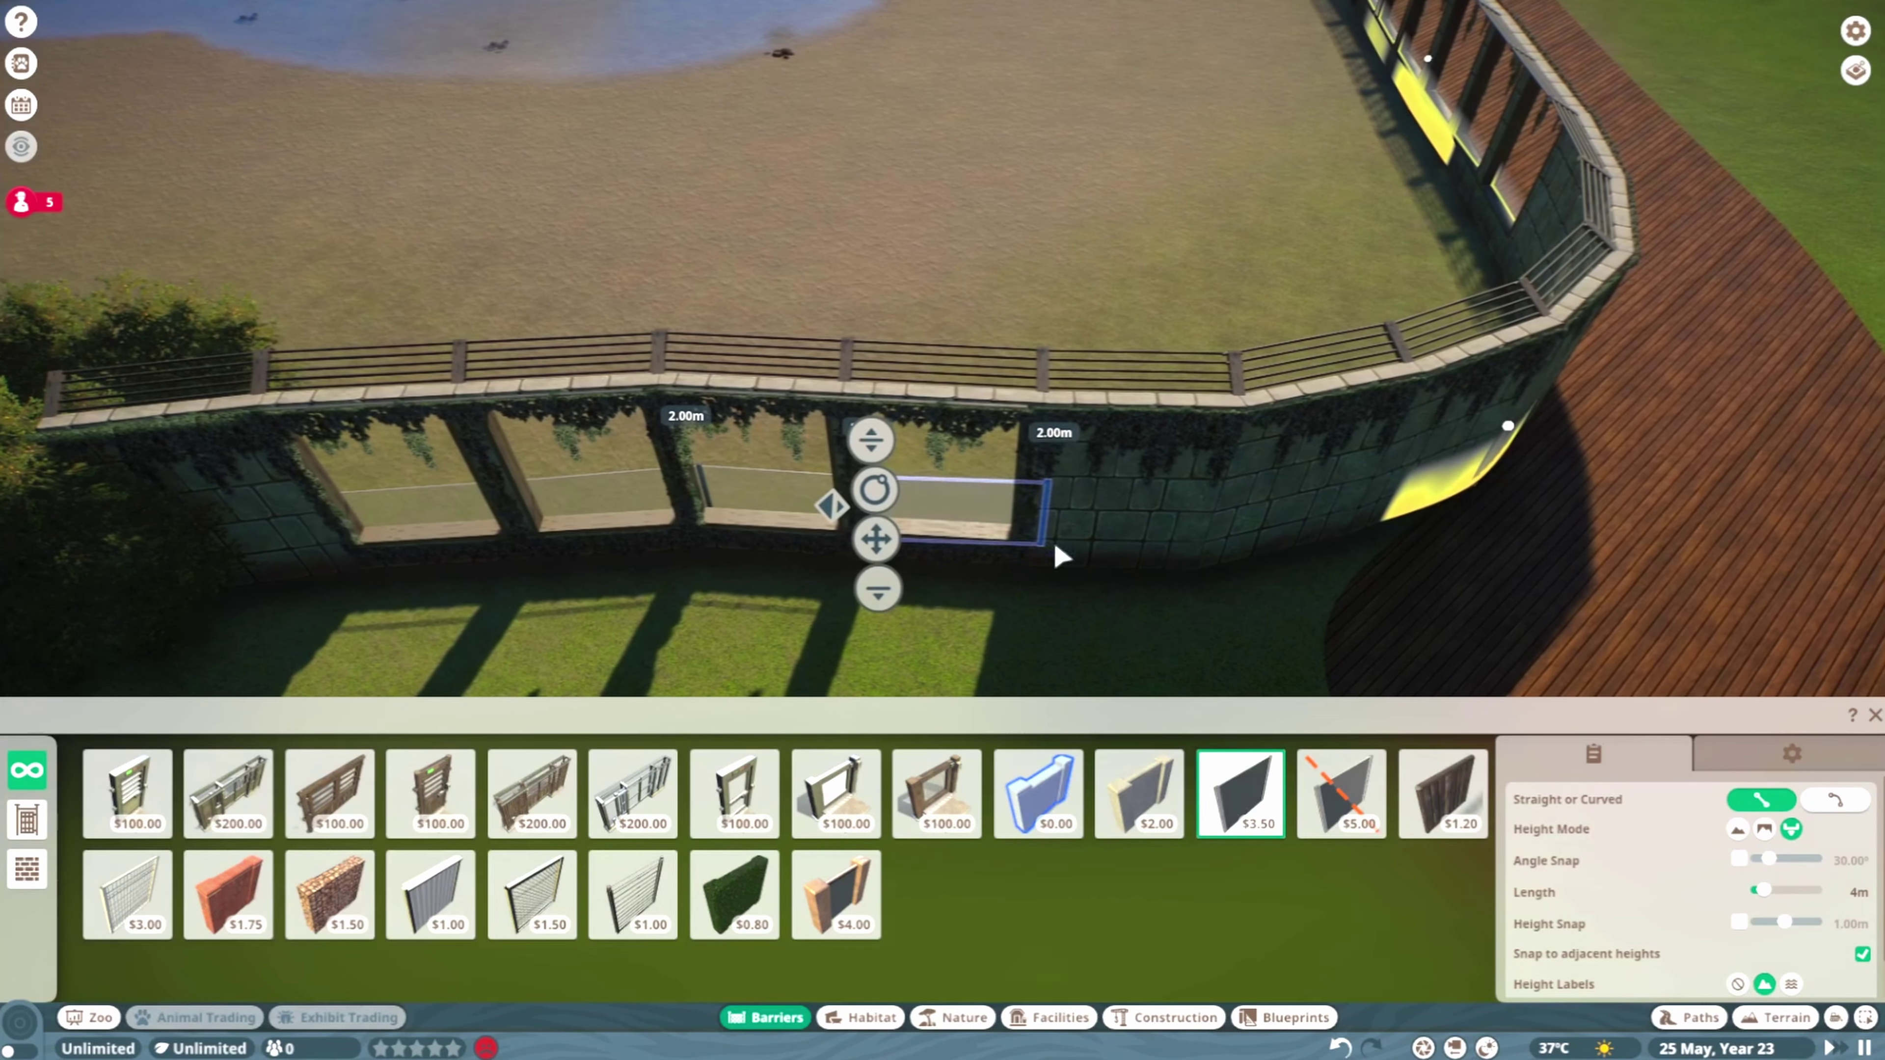
left_click(1058, 549)
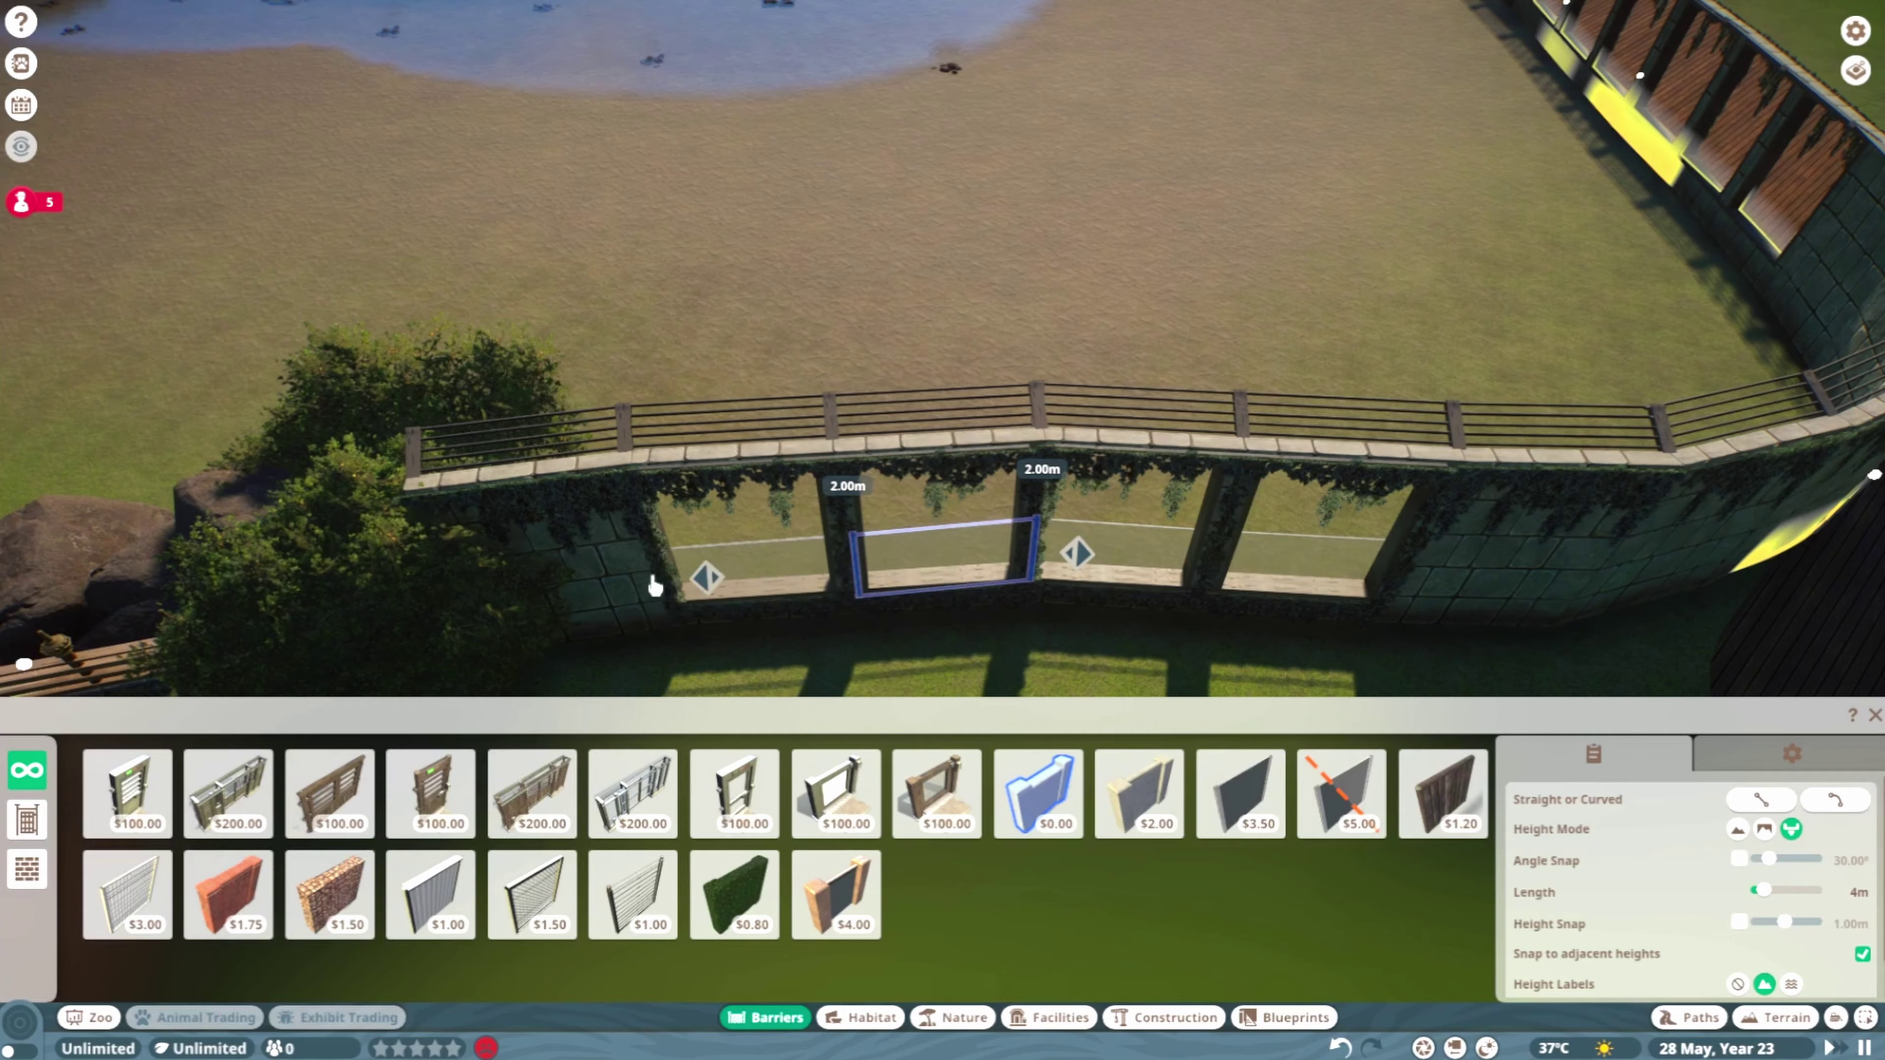
left_click(471, 564)
left_click(1408, 548)
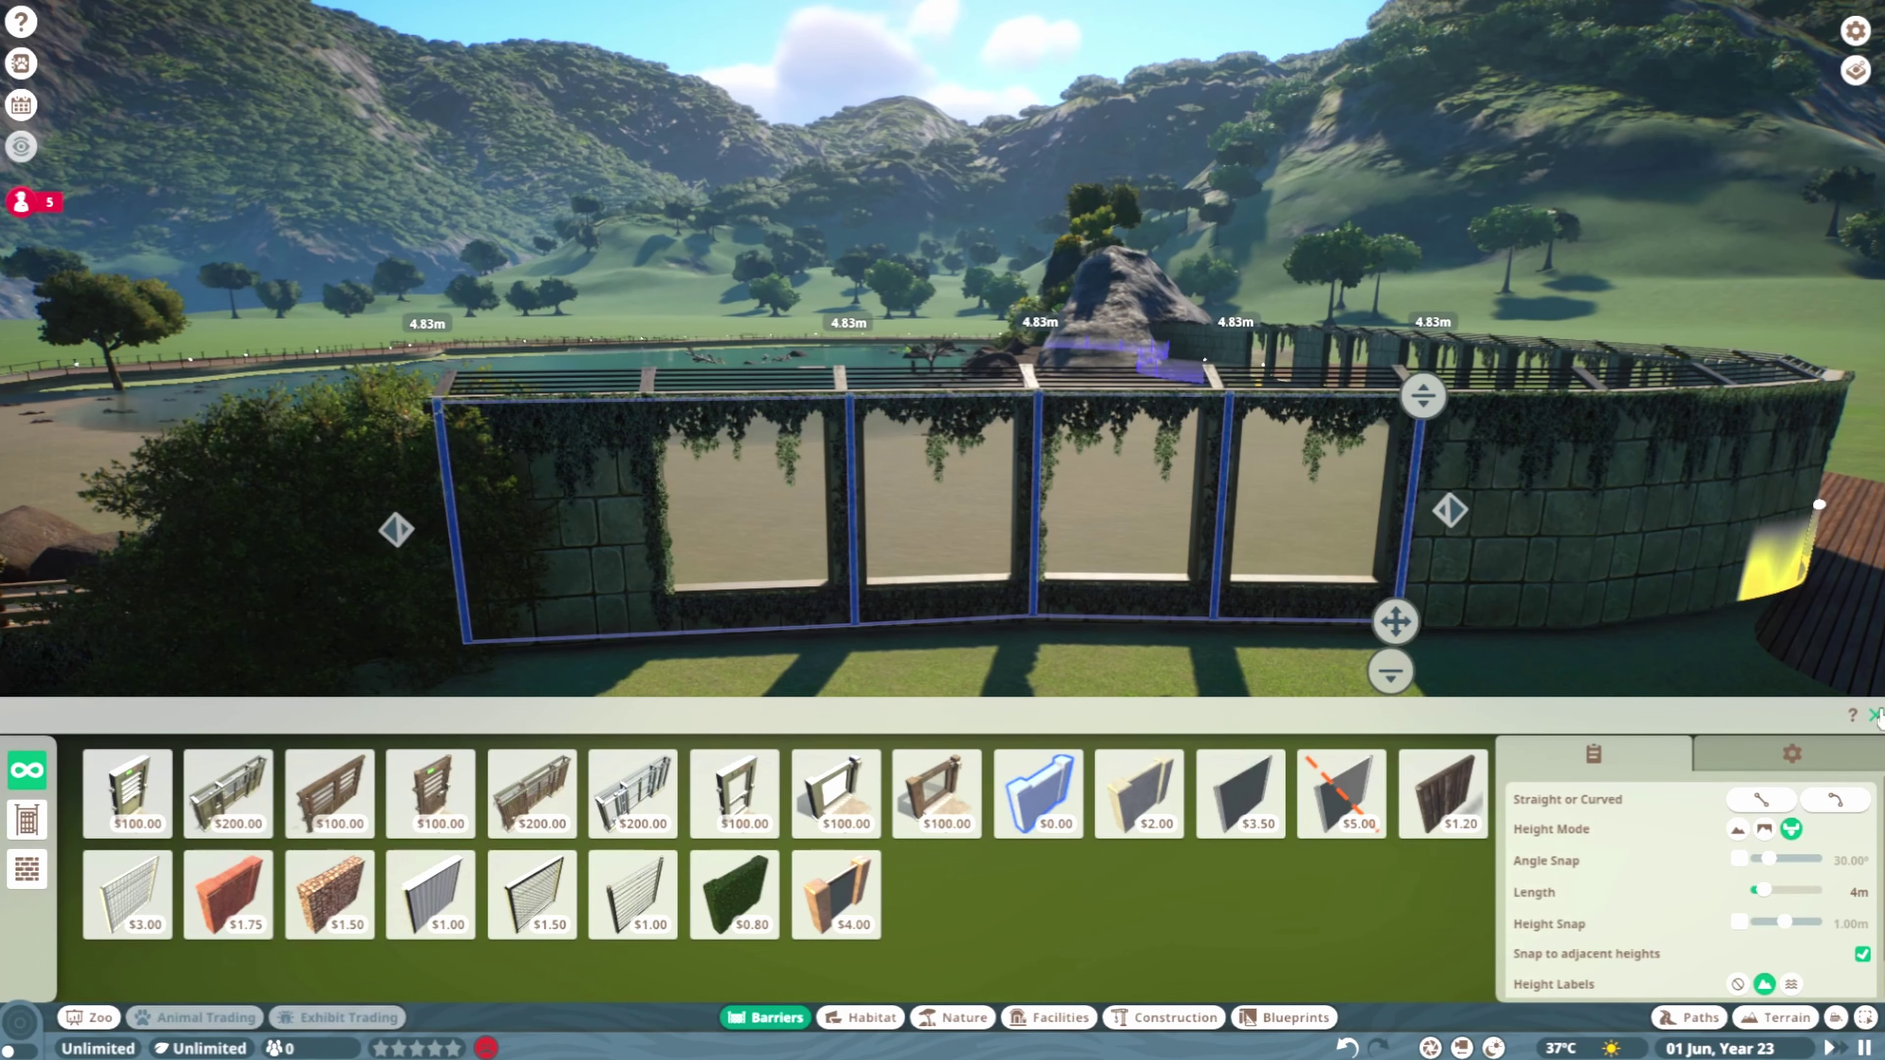
Shift the centre, right and left barrier posts onto their matching pillars
left_click(1875, 714)
scroll(1303, 698, "up", 5)
left_click(1303, 698)
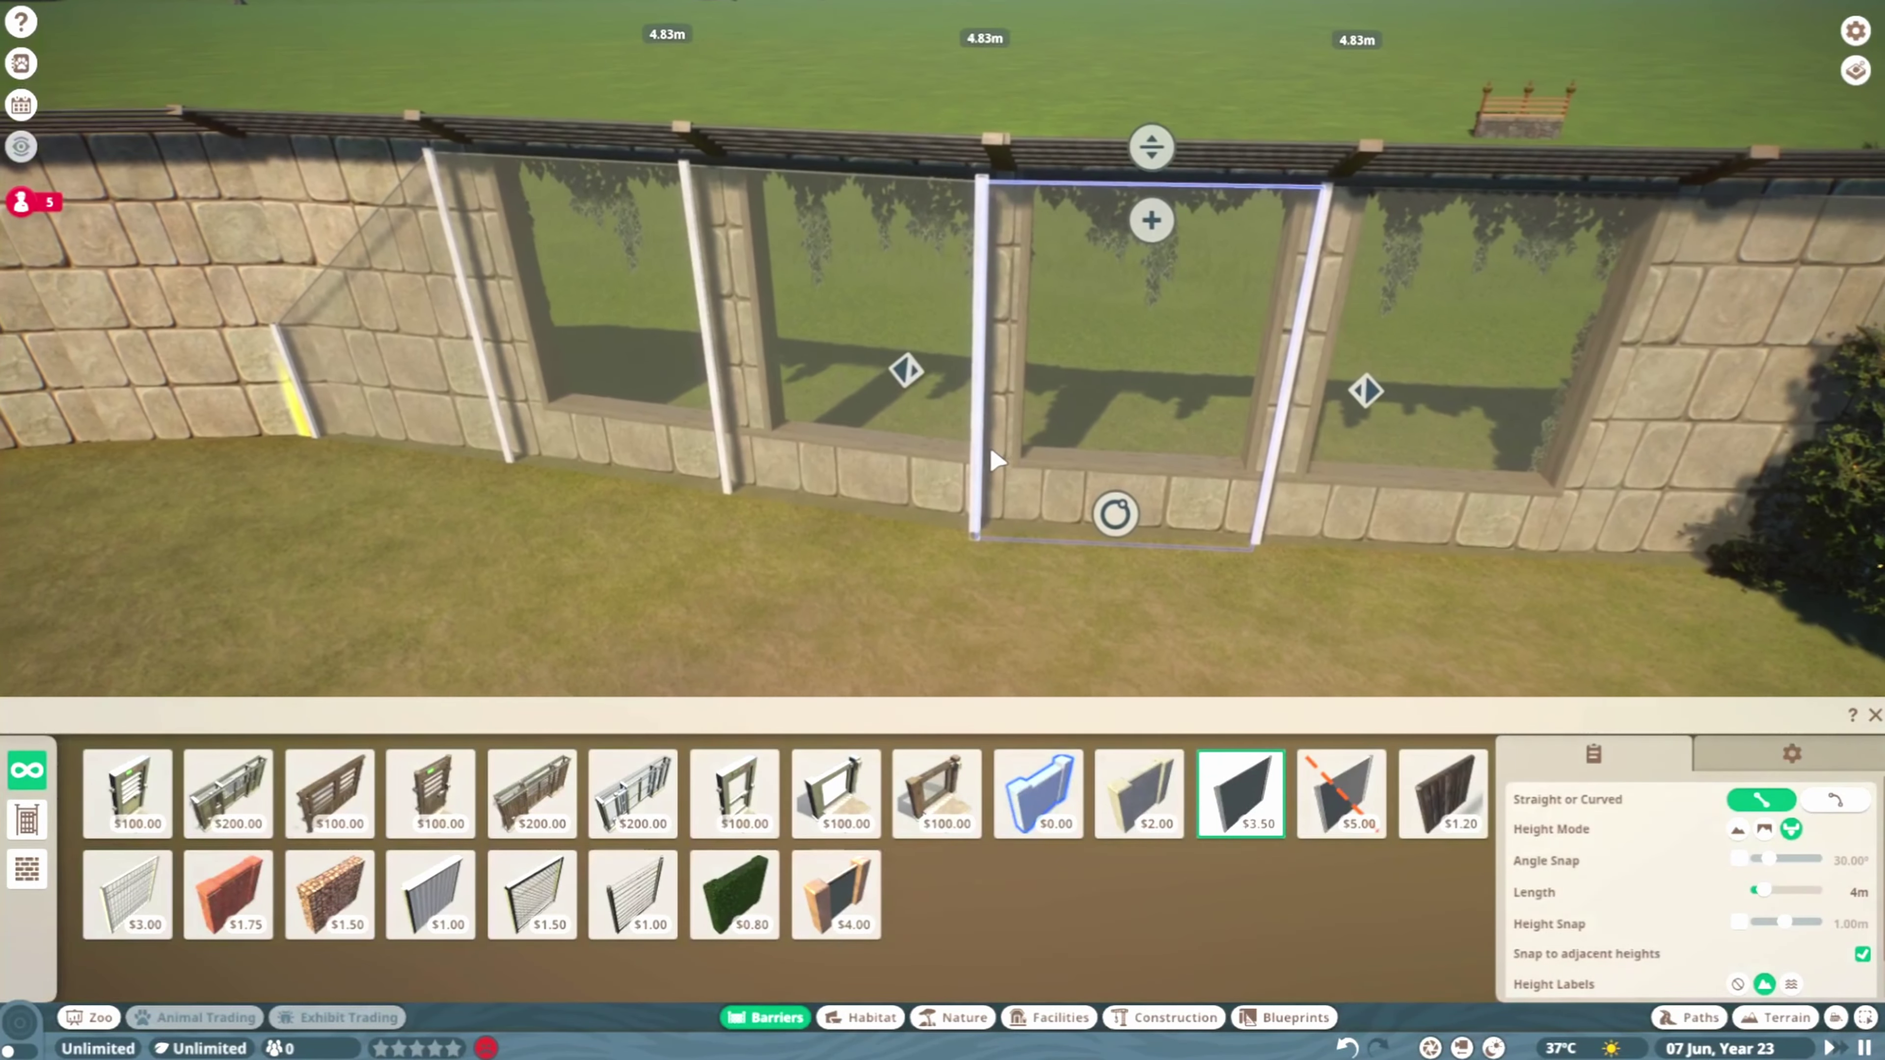
mouse_move(973, 532)
left_mouse_down()
mouse_move(987, 507)
mouse_move(1007, 531)
left_mouse_up()
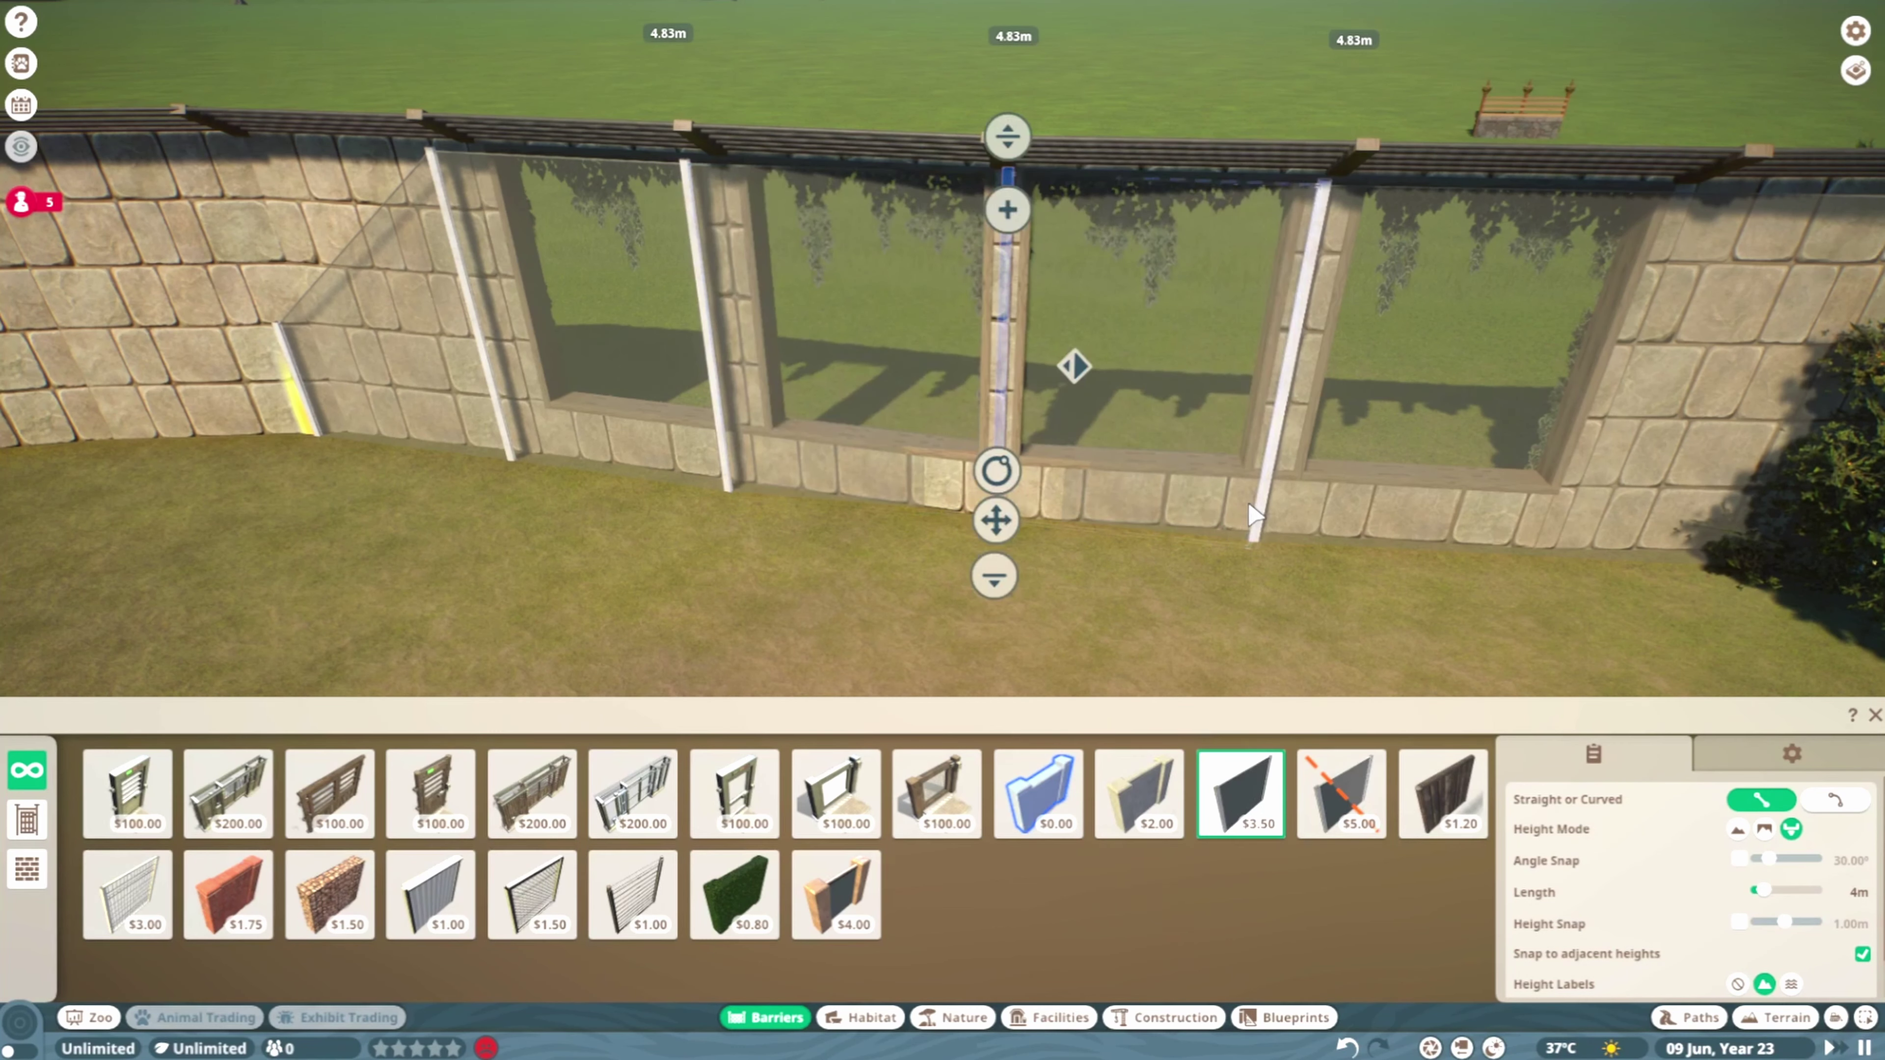
left_click(1260, 521)
left_click_drag(1254, 534, 1264, 547)
left_click(731, 496)
mouse_move(735, 499)
left_mouse_down()
mouse_move(761, 476)
mouse_move(744, 492)
mouse_move(760, 496)
left_mouse_up()
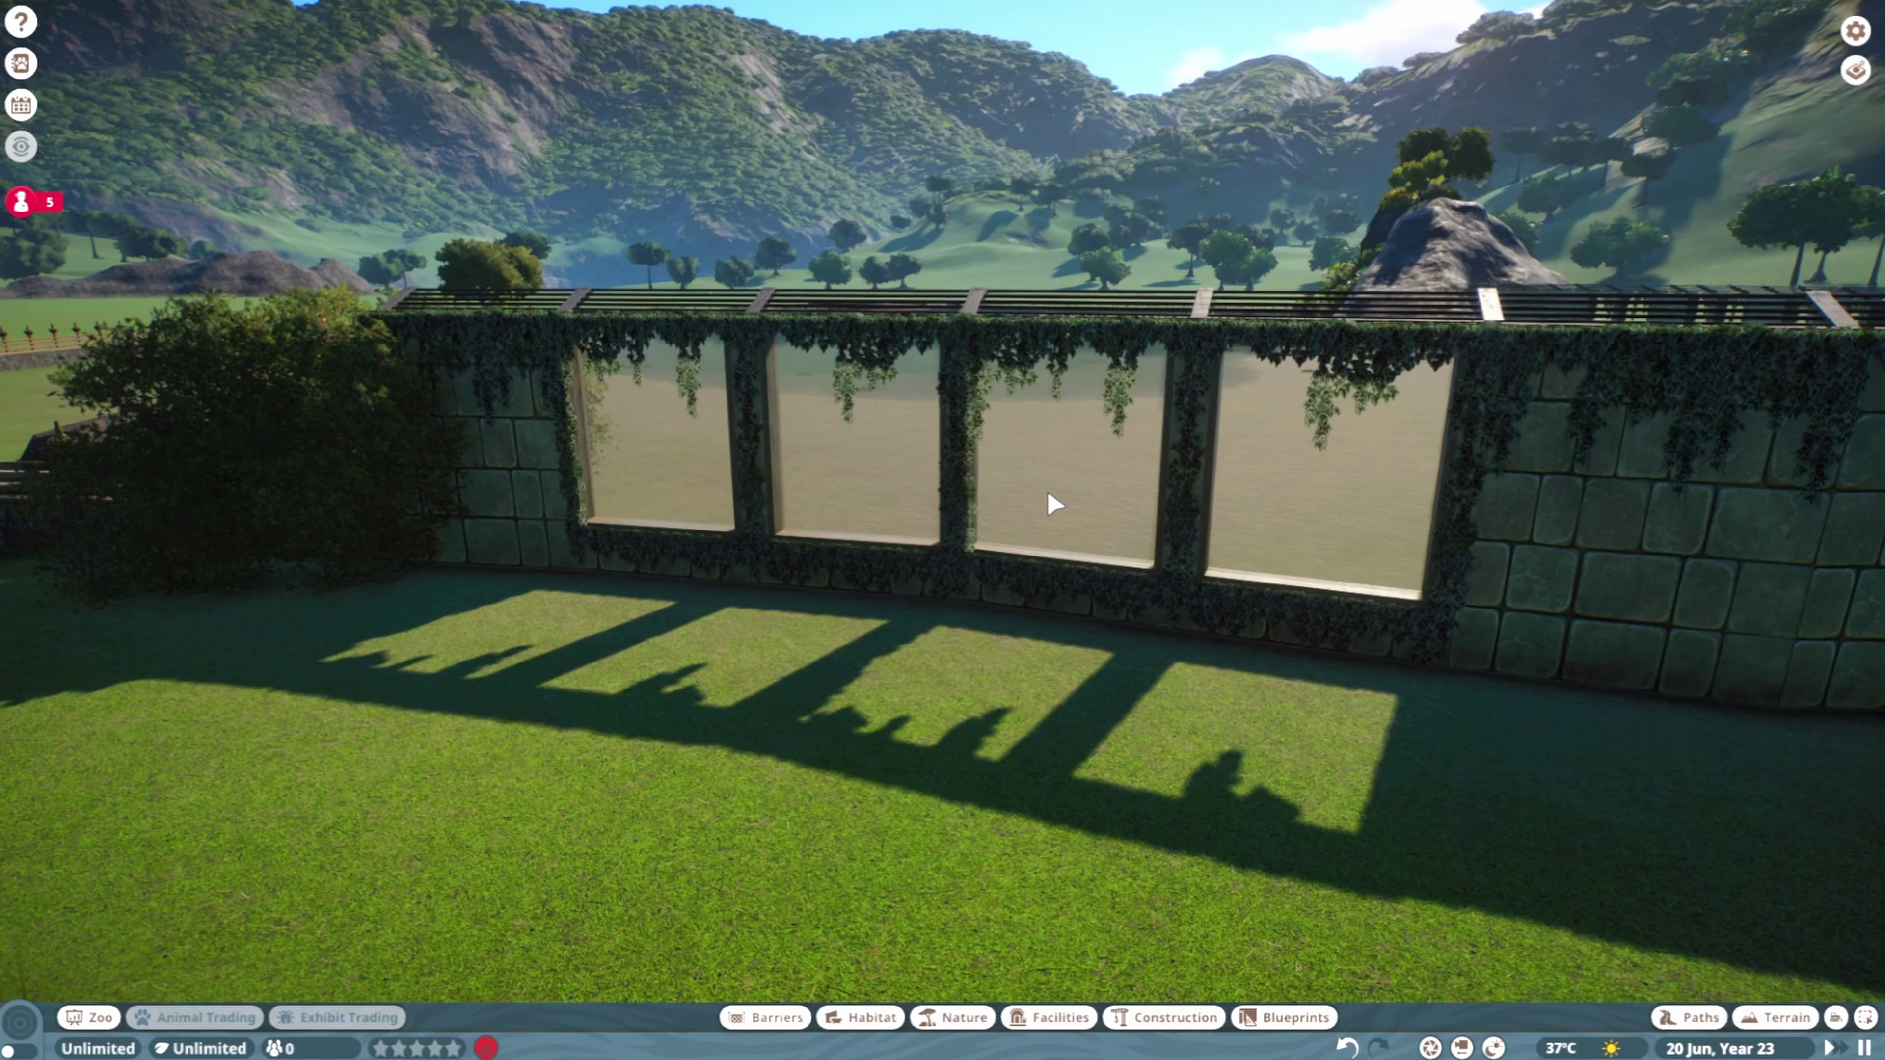
scroll(1054, 505, "down", 5)
Bring up the path building tools and move the view to the gap in front of the glass-paned wall
left_click(1689, 1017)
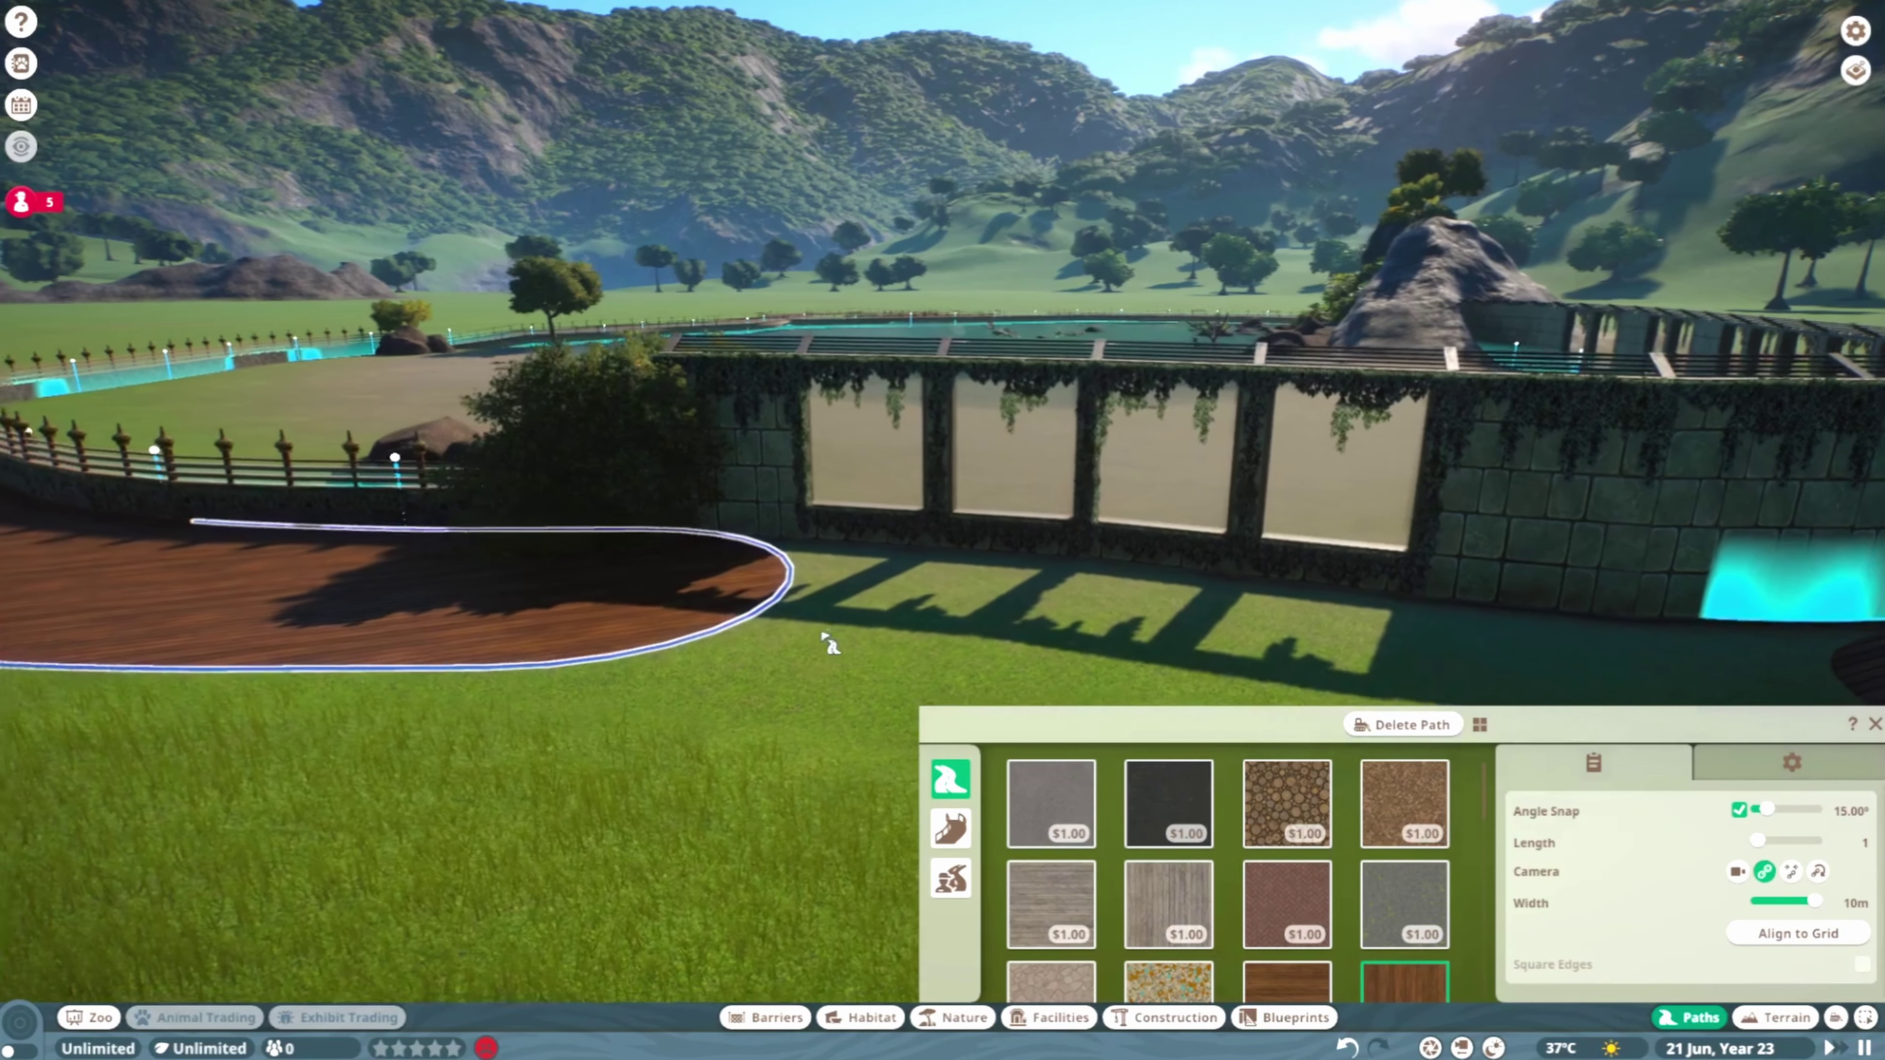
scroll(829, 640, "down", 5)
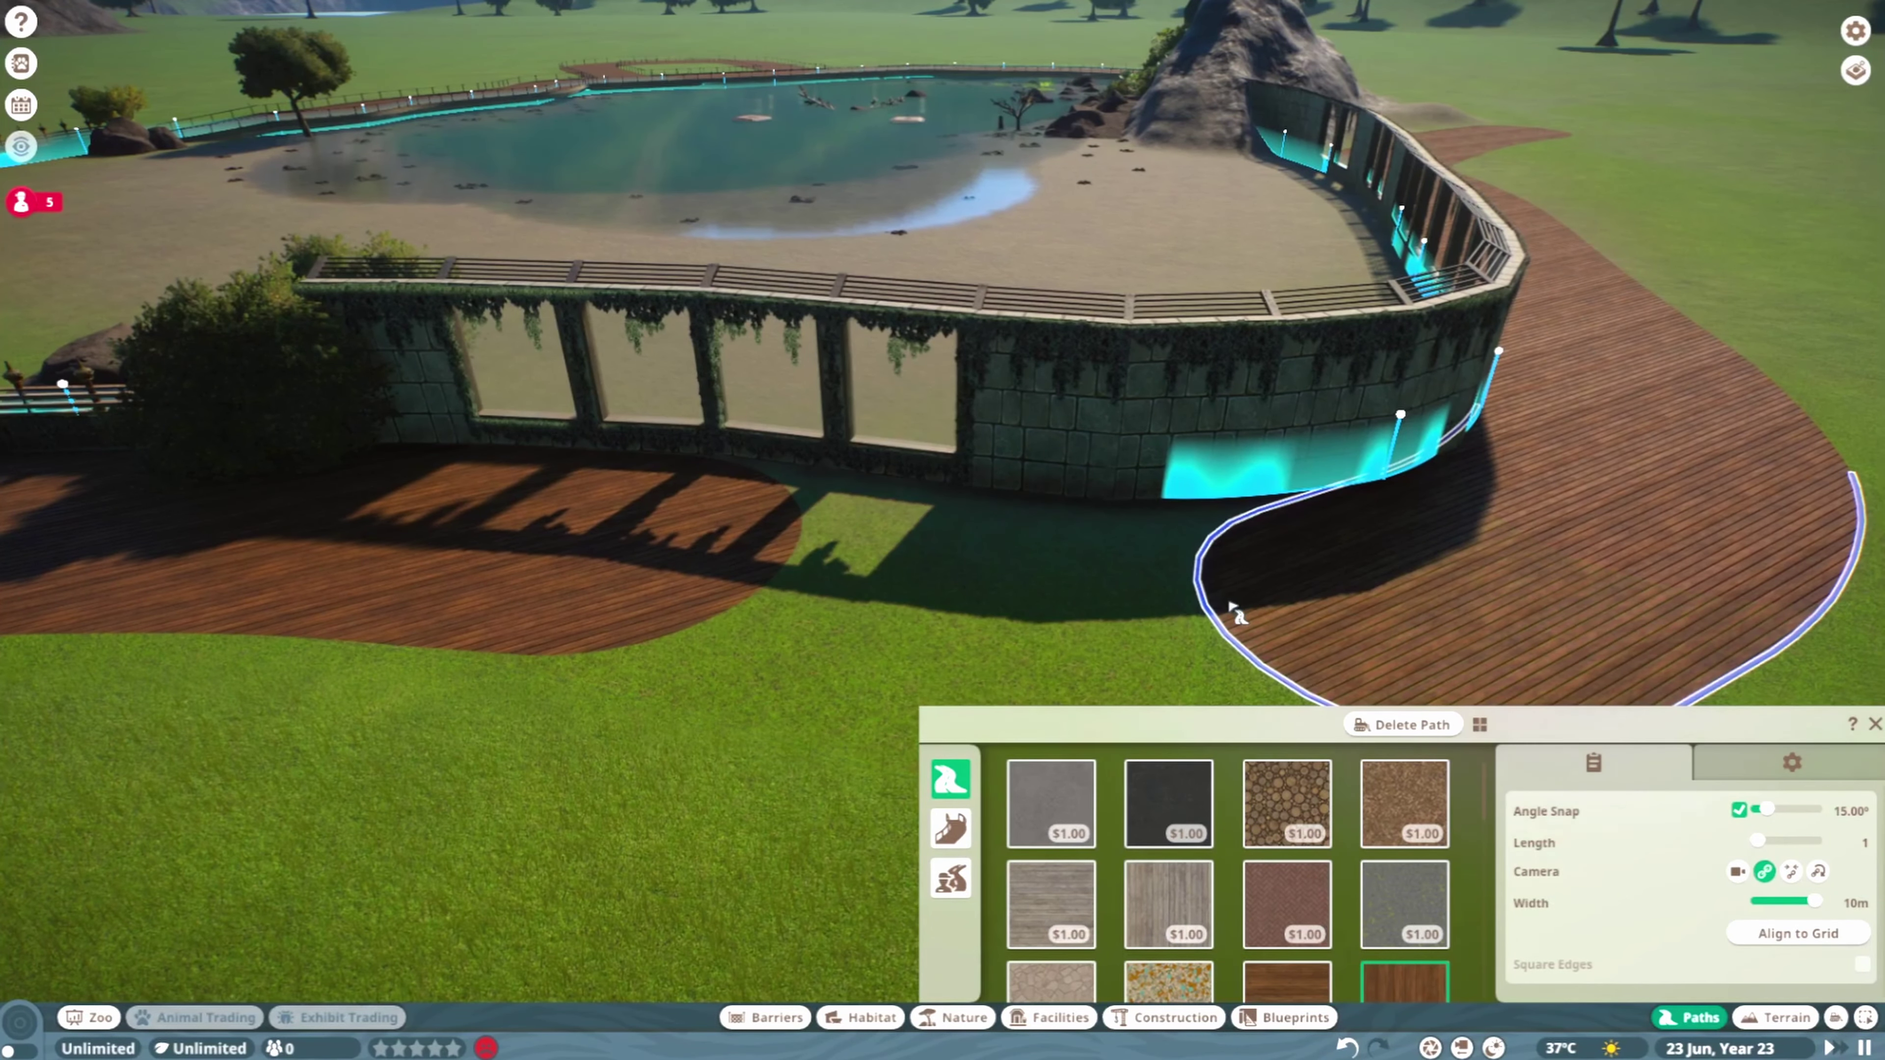
key("a")
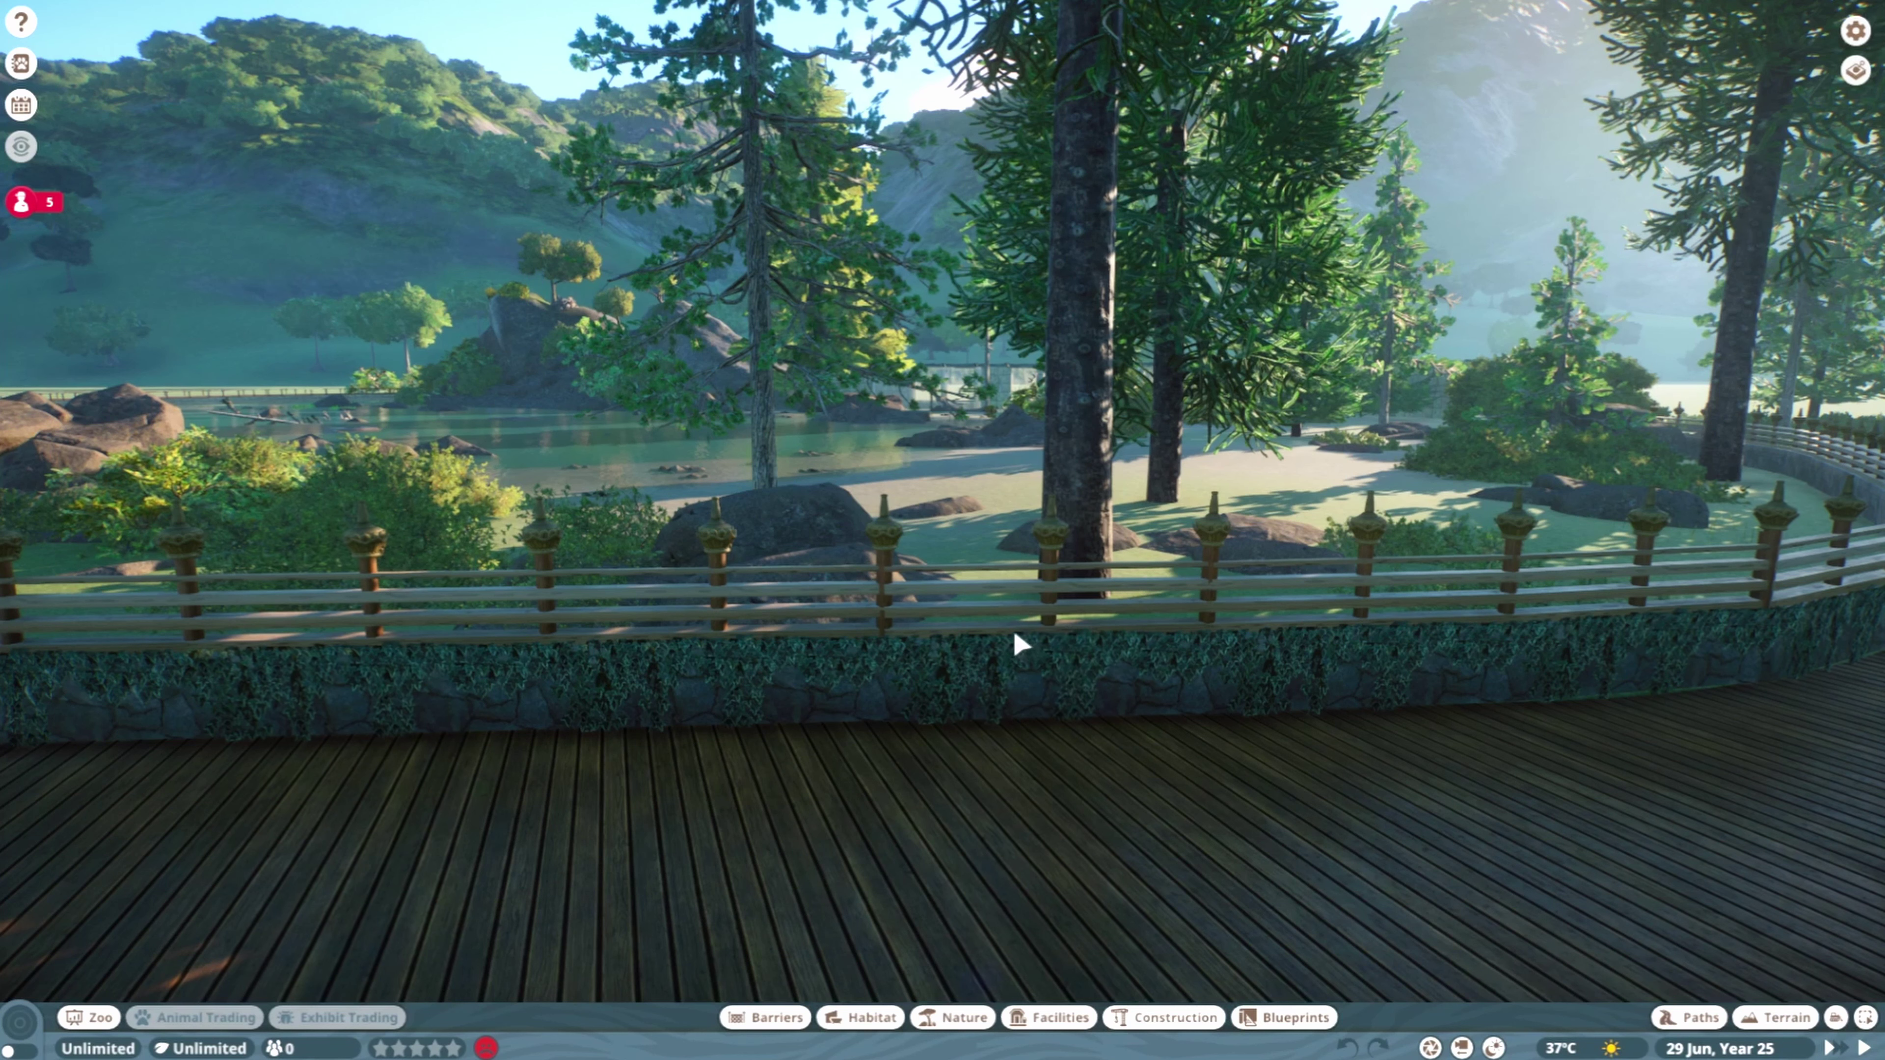
Turn off climbing for the finial fence group
left_click(980, 622)
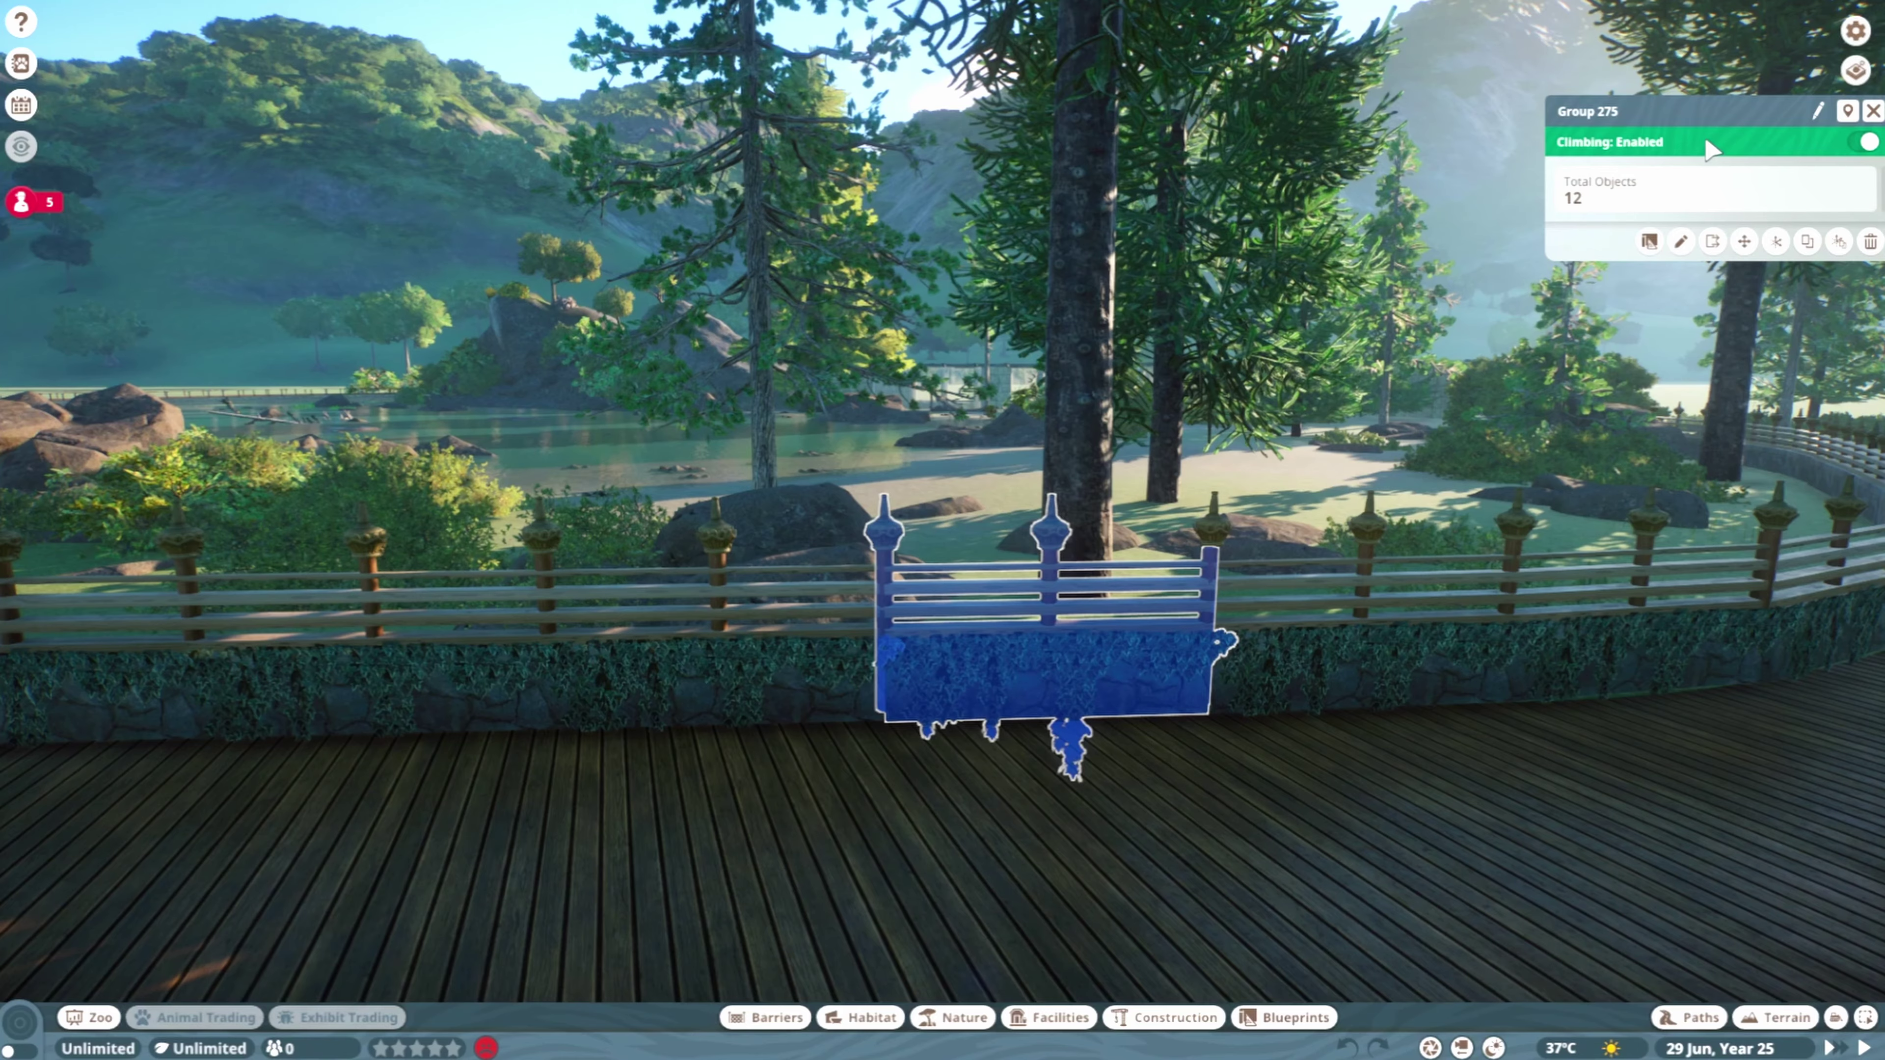
left_click(1866, 142)
key("Escape")
Disable climbing on all 462 habitat rocks and trees, then re-enable it on one monkey puzzle tree
scroll(1239, 321, "down", 10)
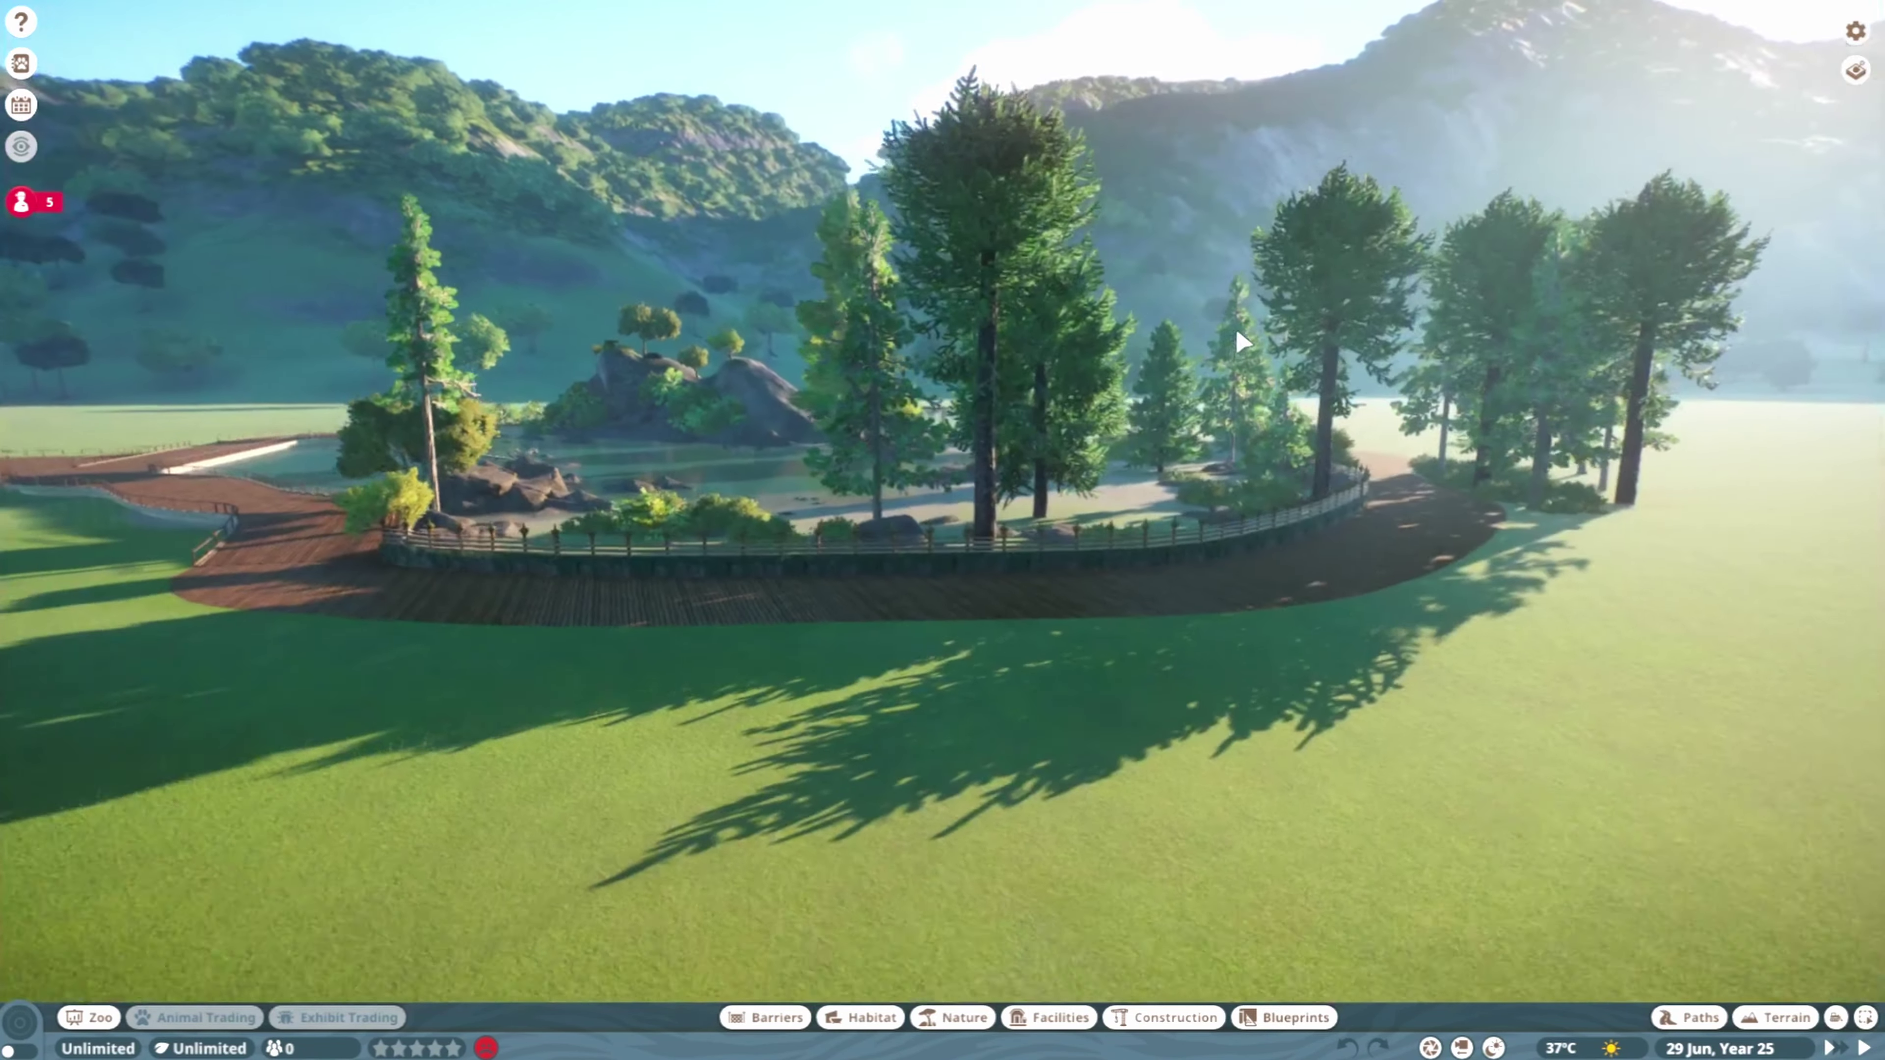
scroll(1238, 341, "down", 5)
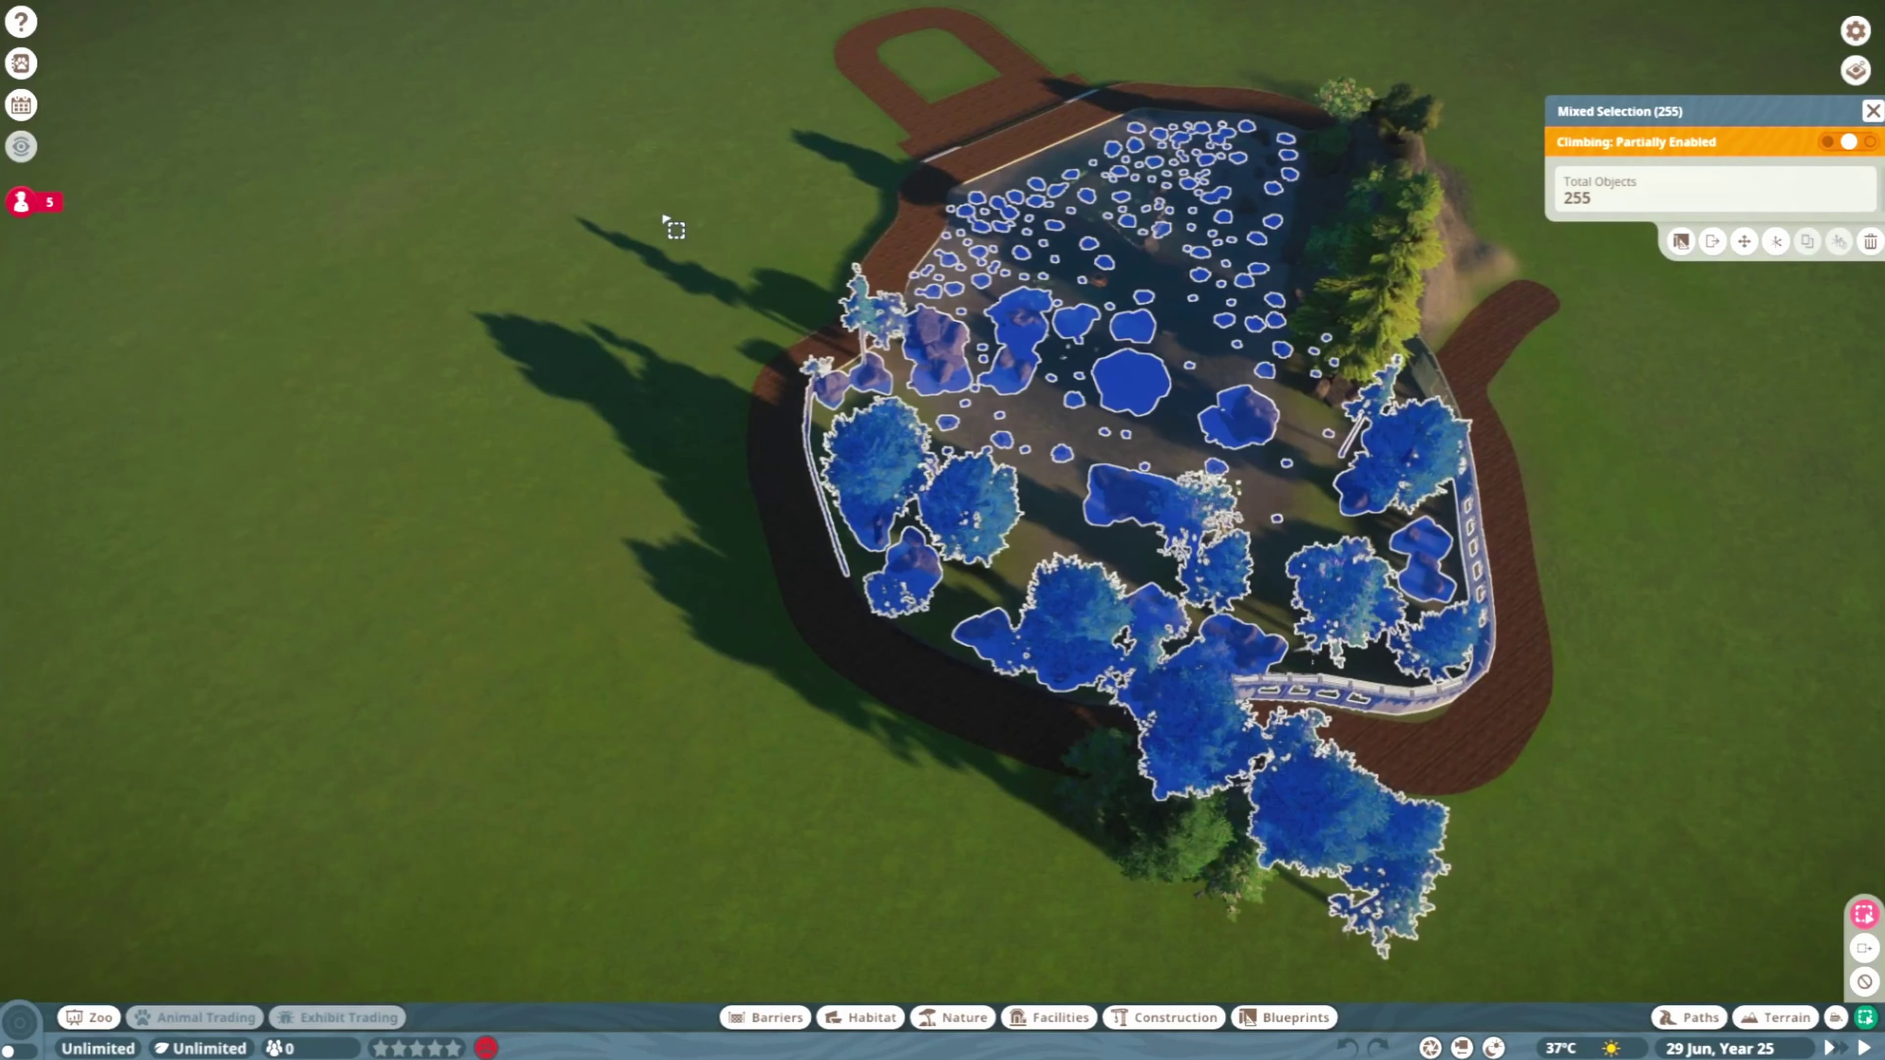
left_click_drag(665, 223, 1518, 650)
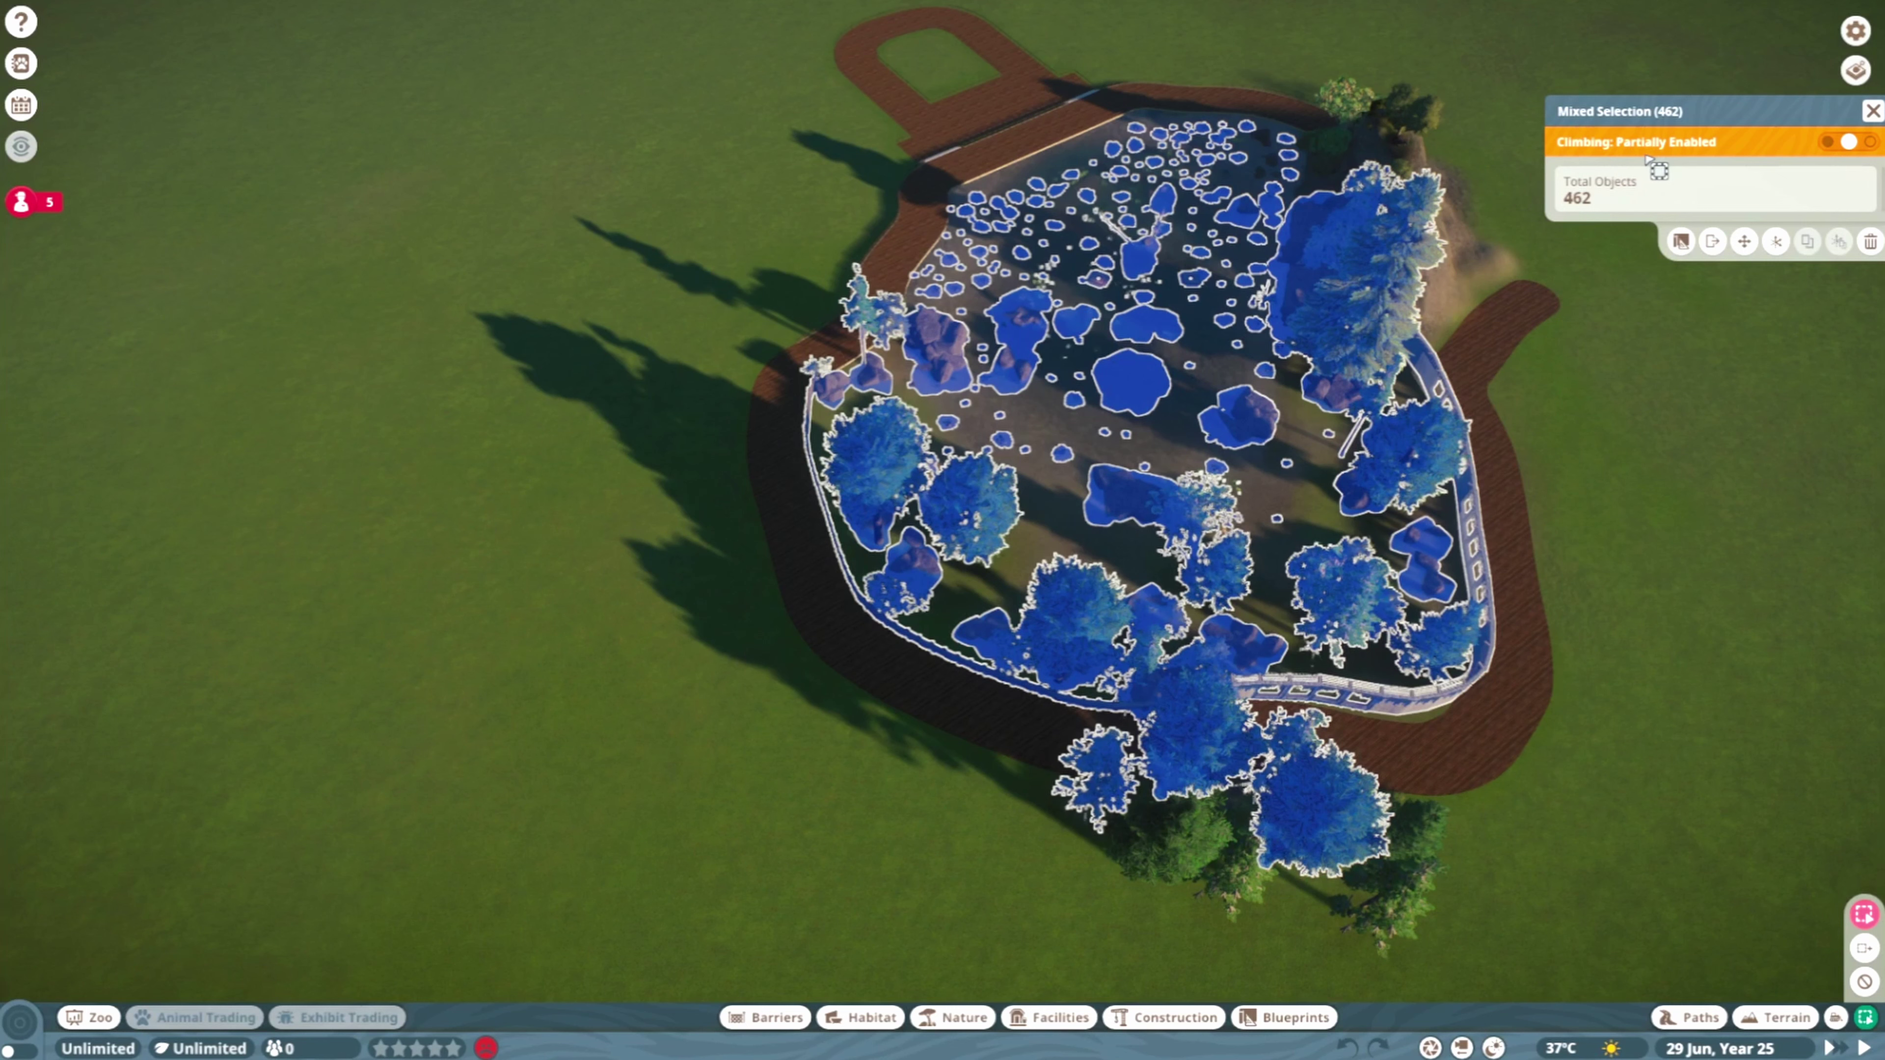
left_click(1829, 144)
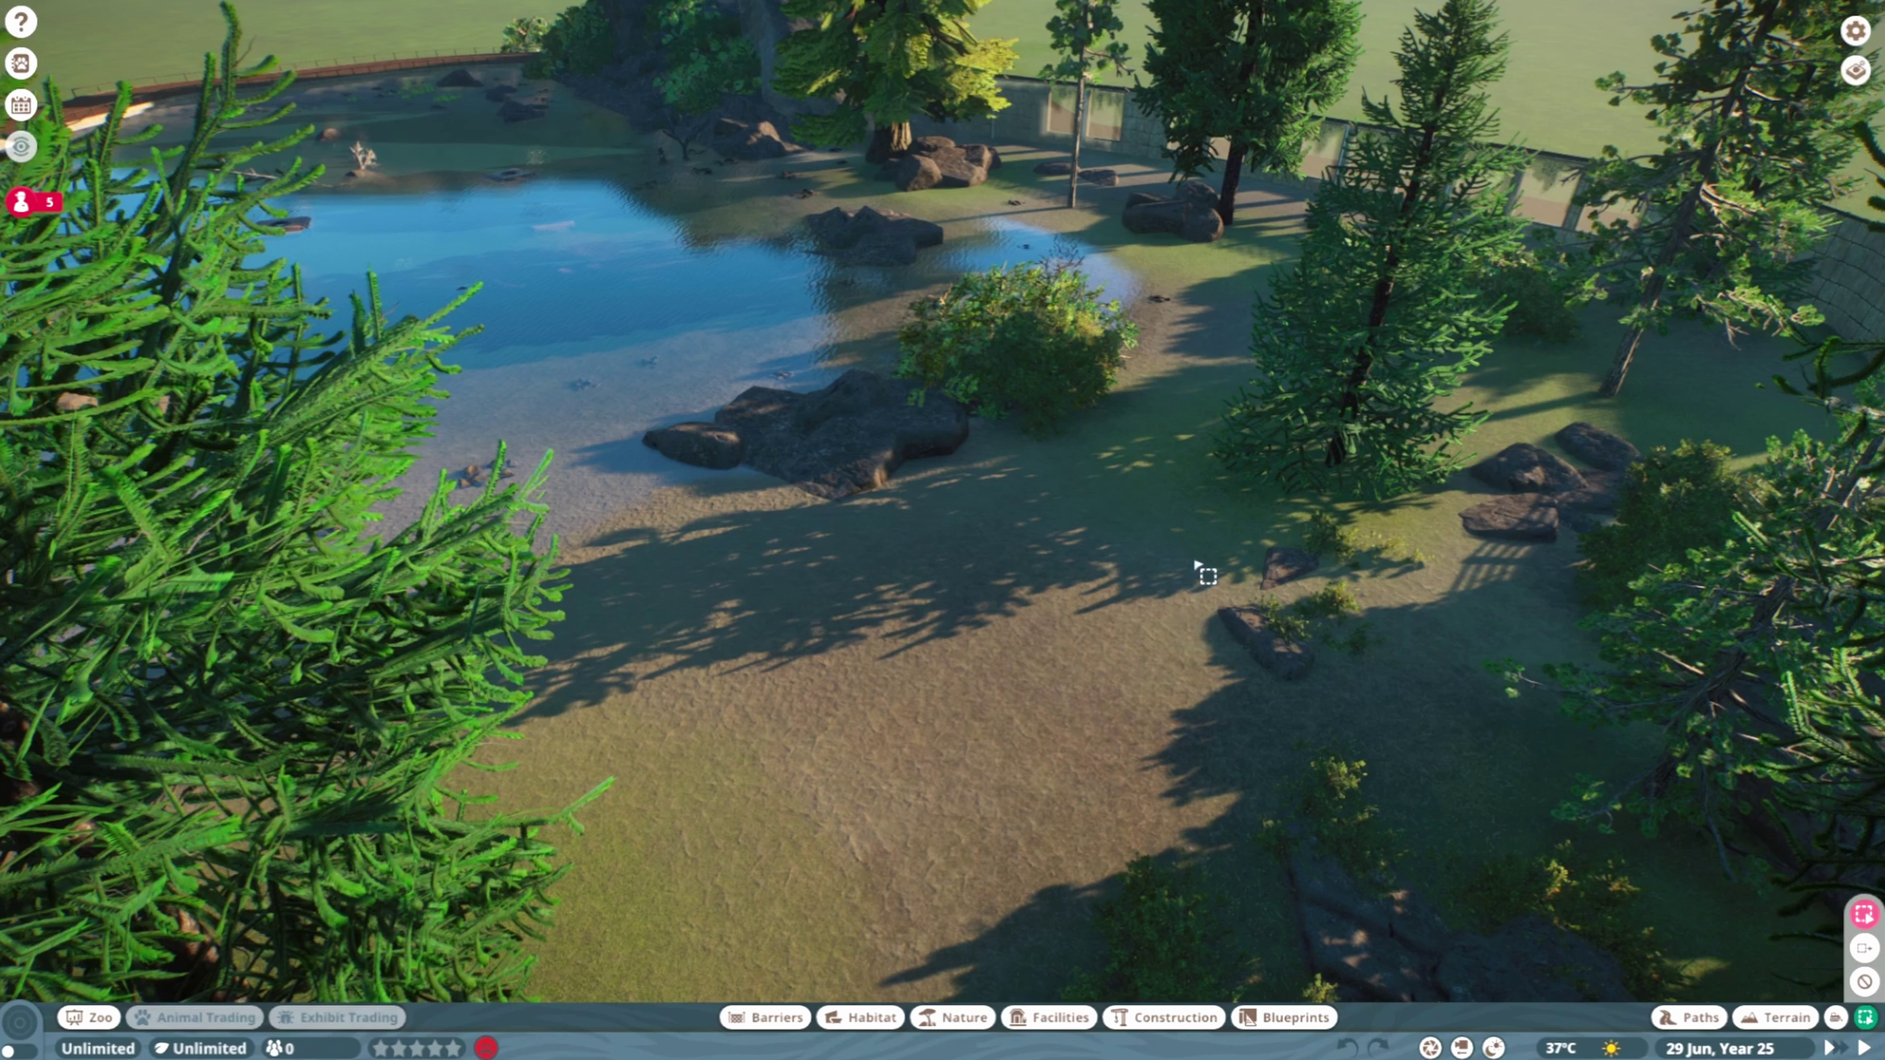
left_click(1371, 347)
left_click(1861, 142)
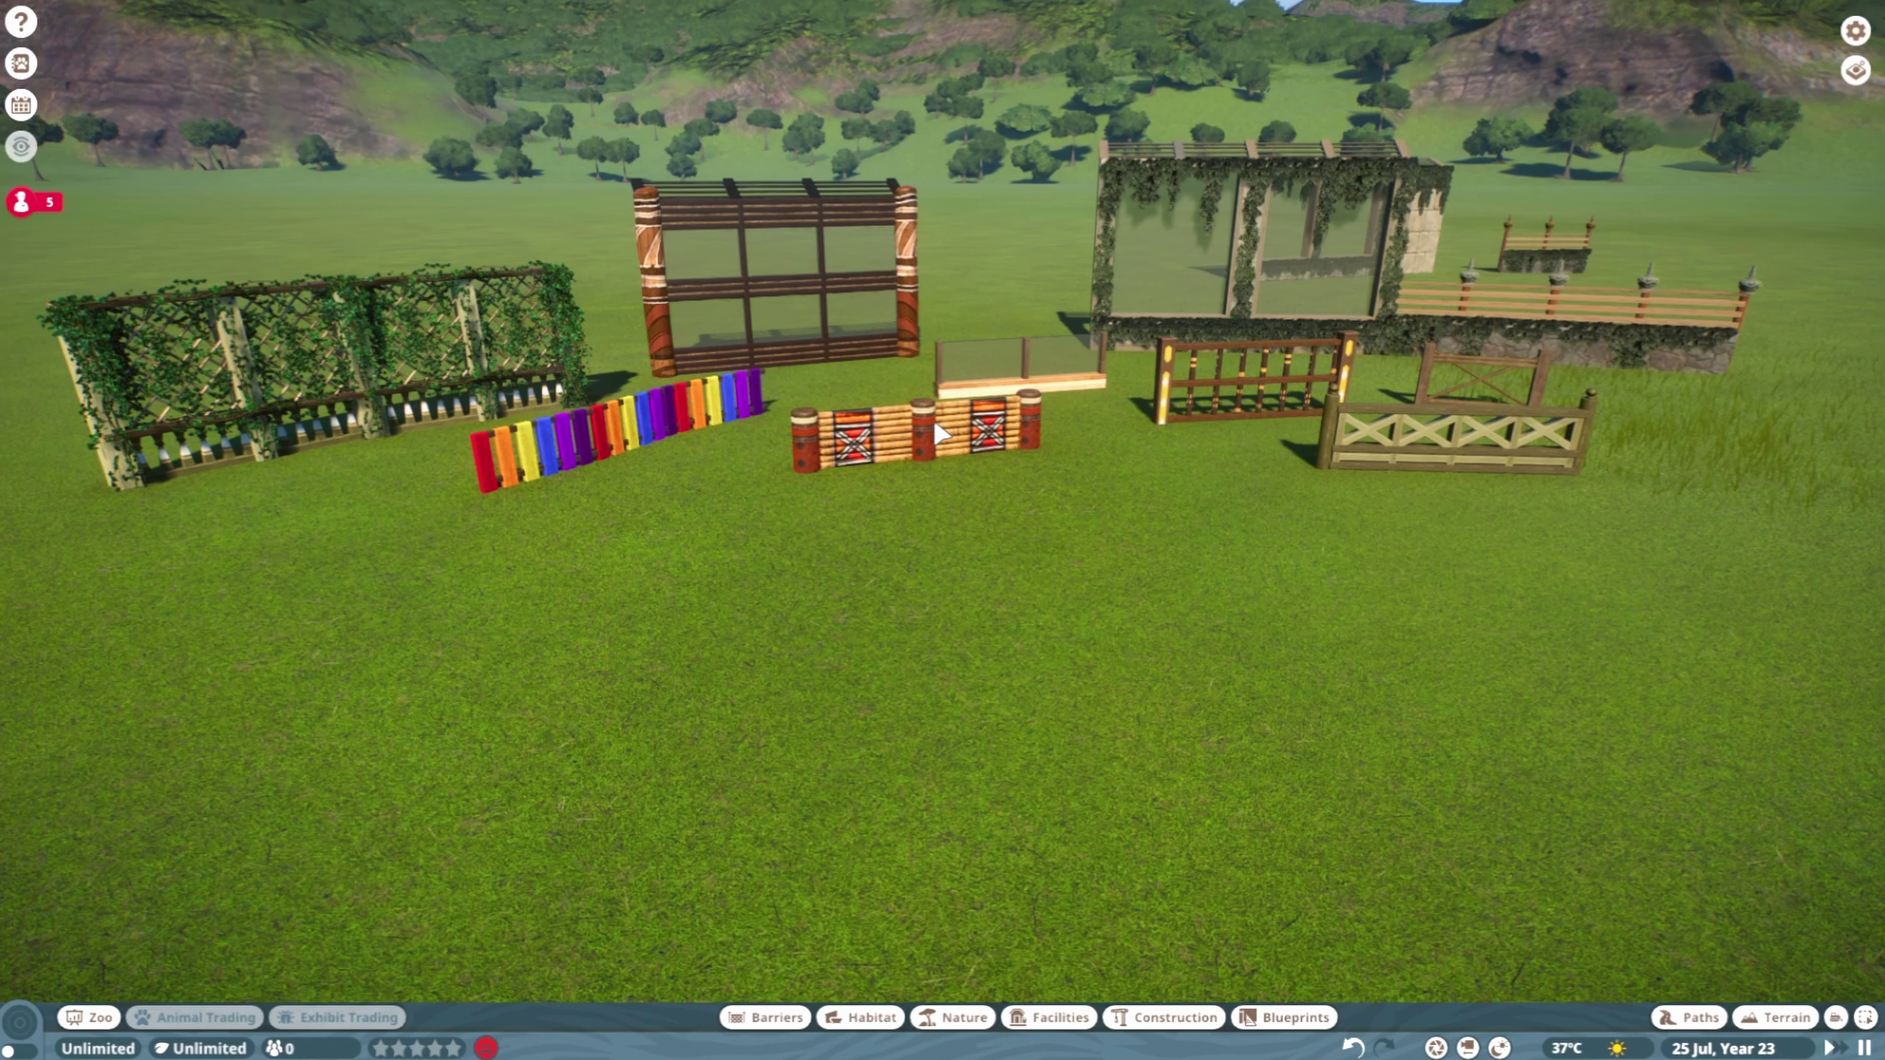
Select the ivy lattice fence's railing piece, duplicate it, and select a lattice panel
key("w")
key("a")
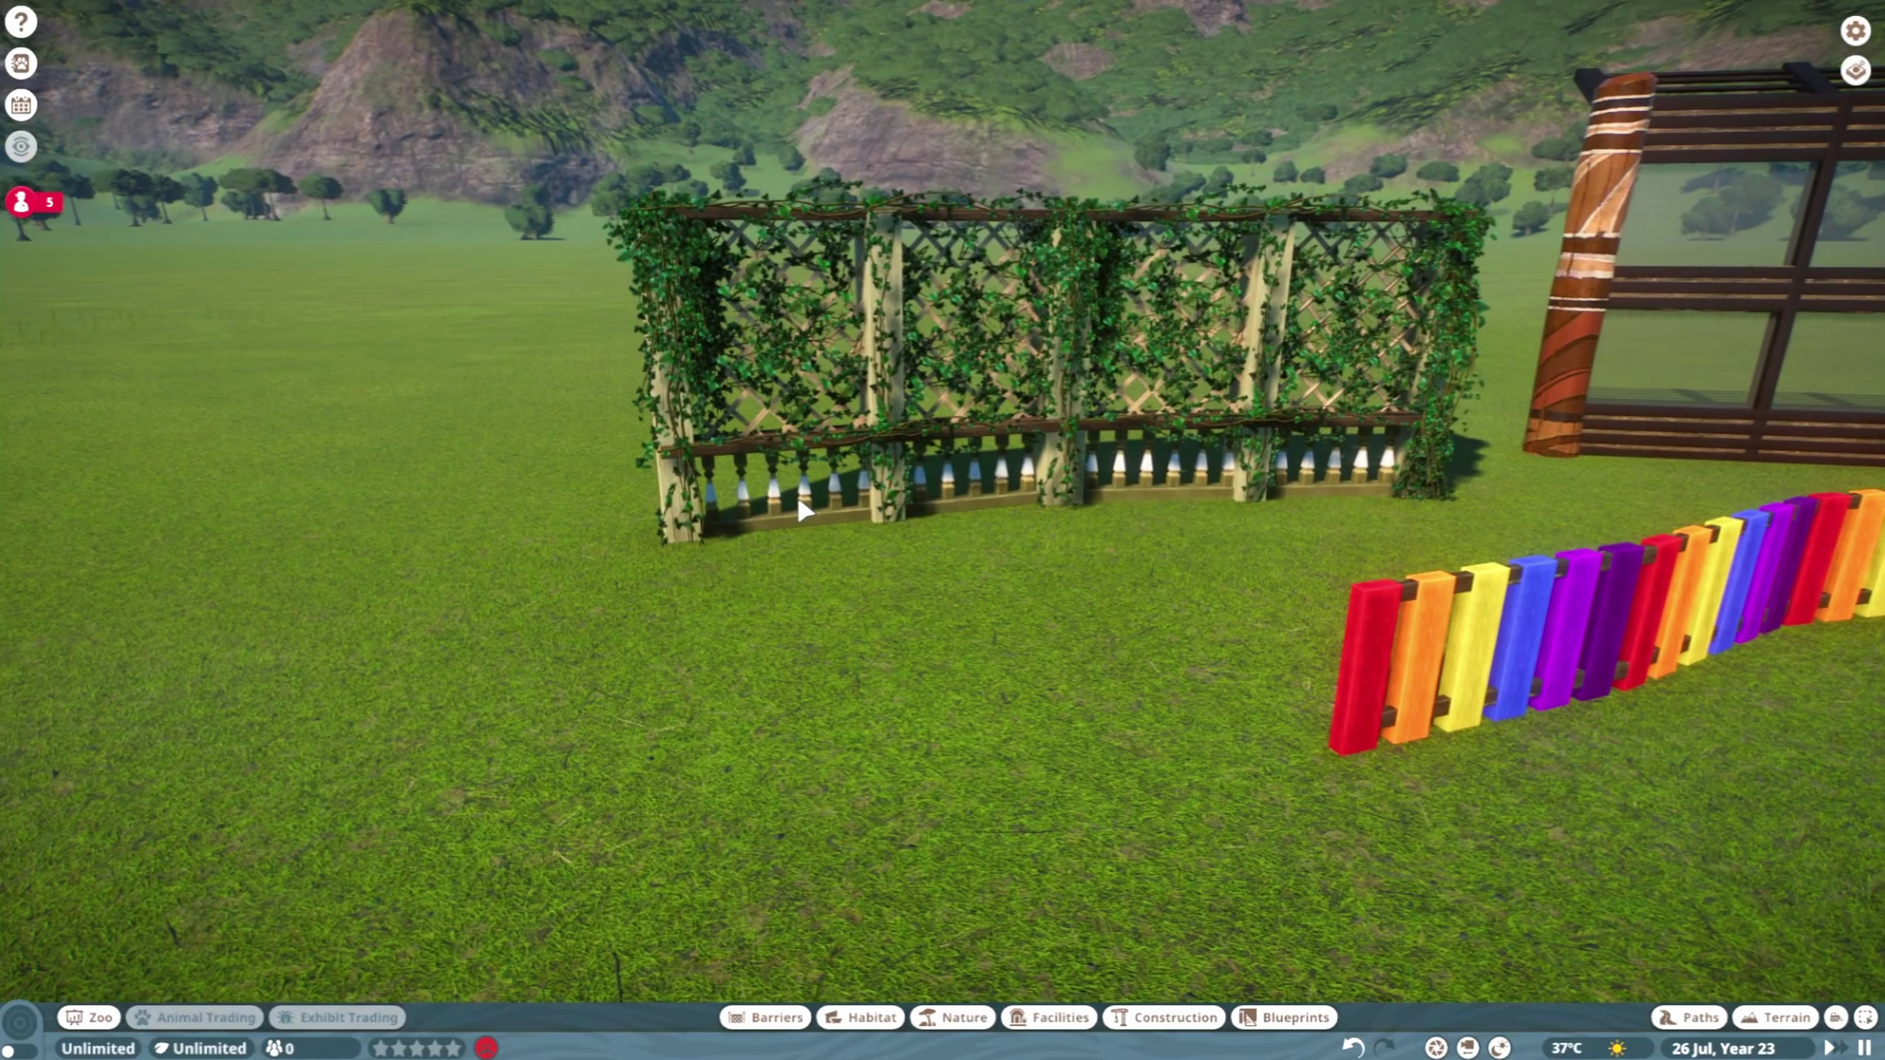
left_click(813, 516)
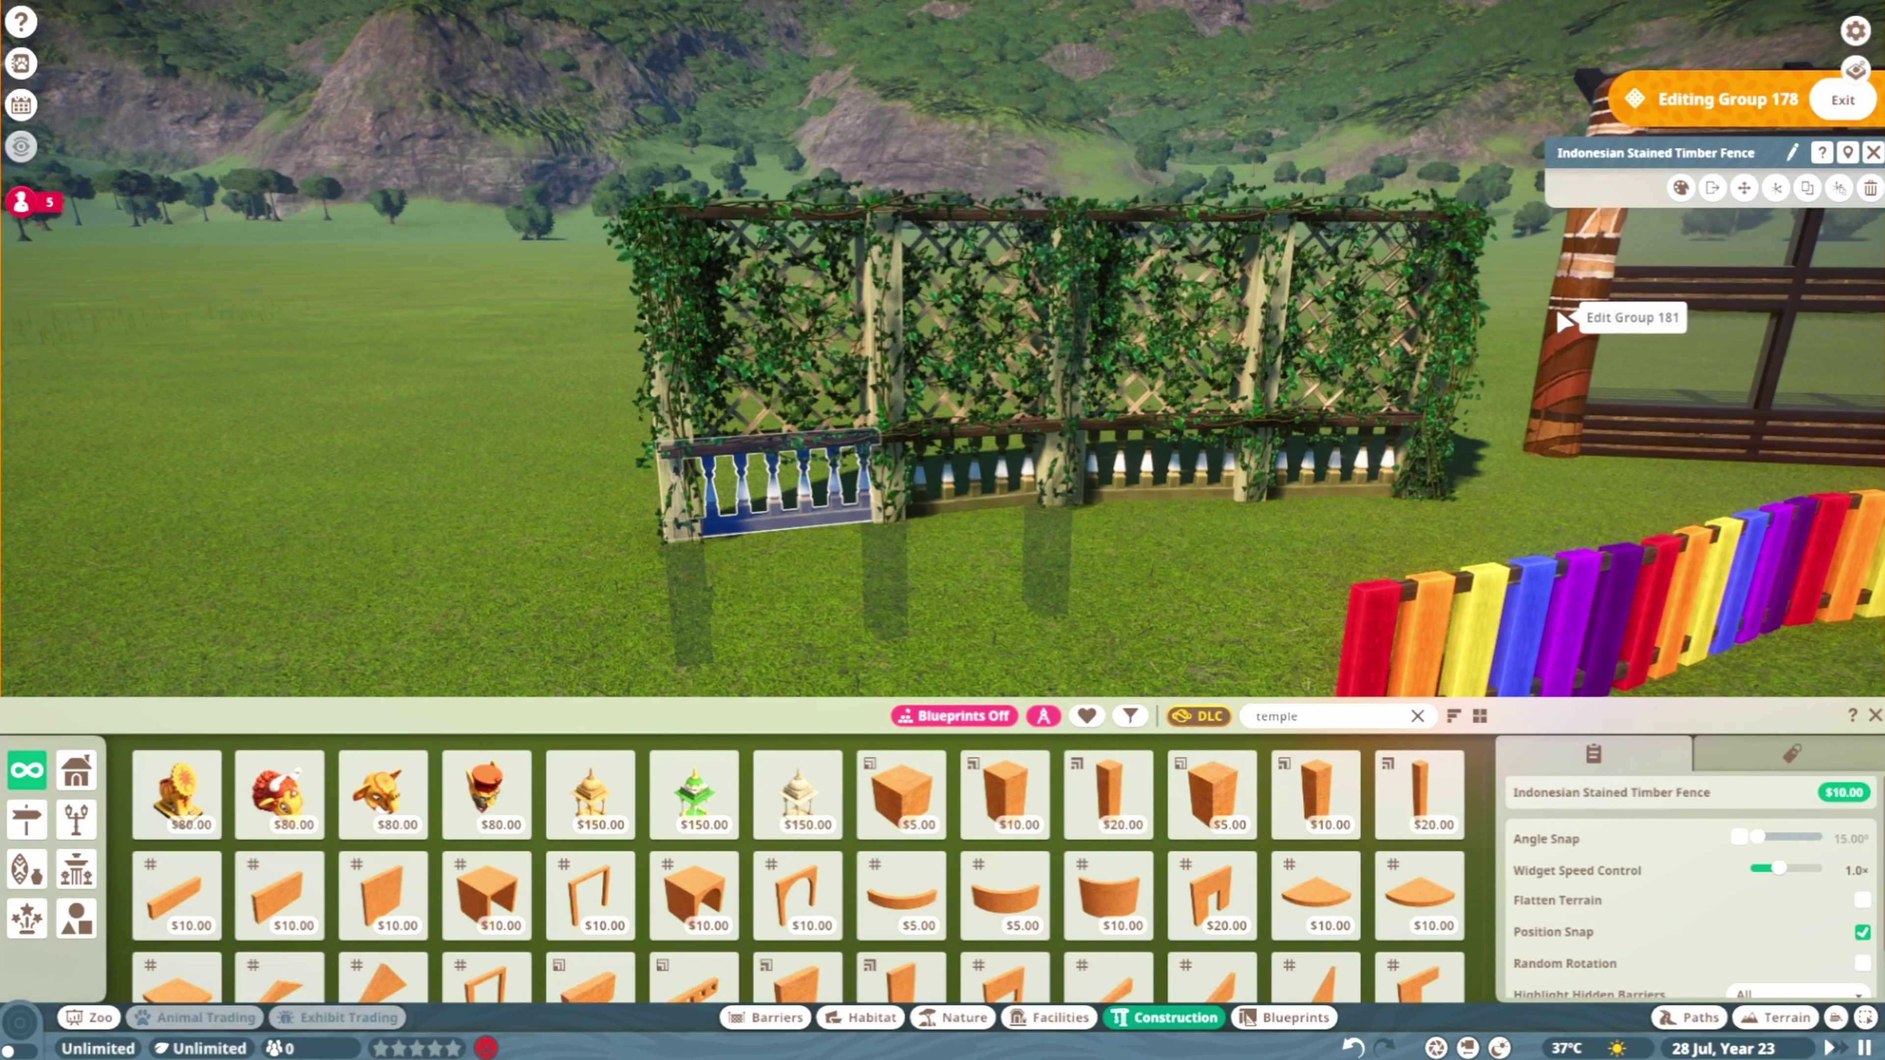
left_click(1808, 188)
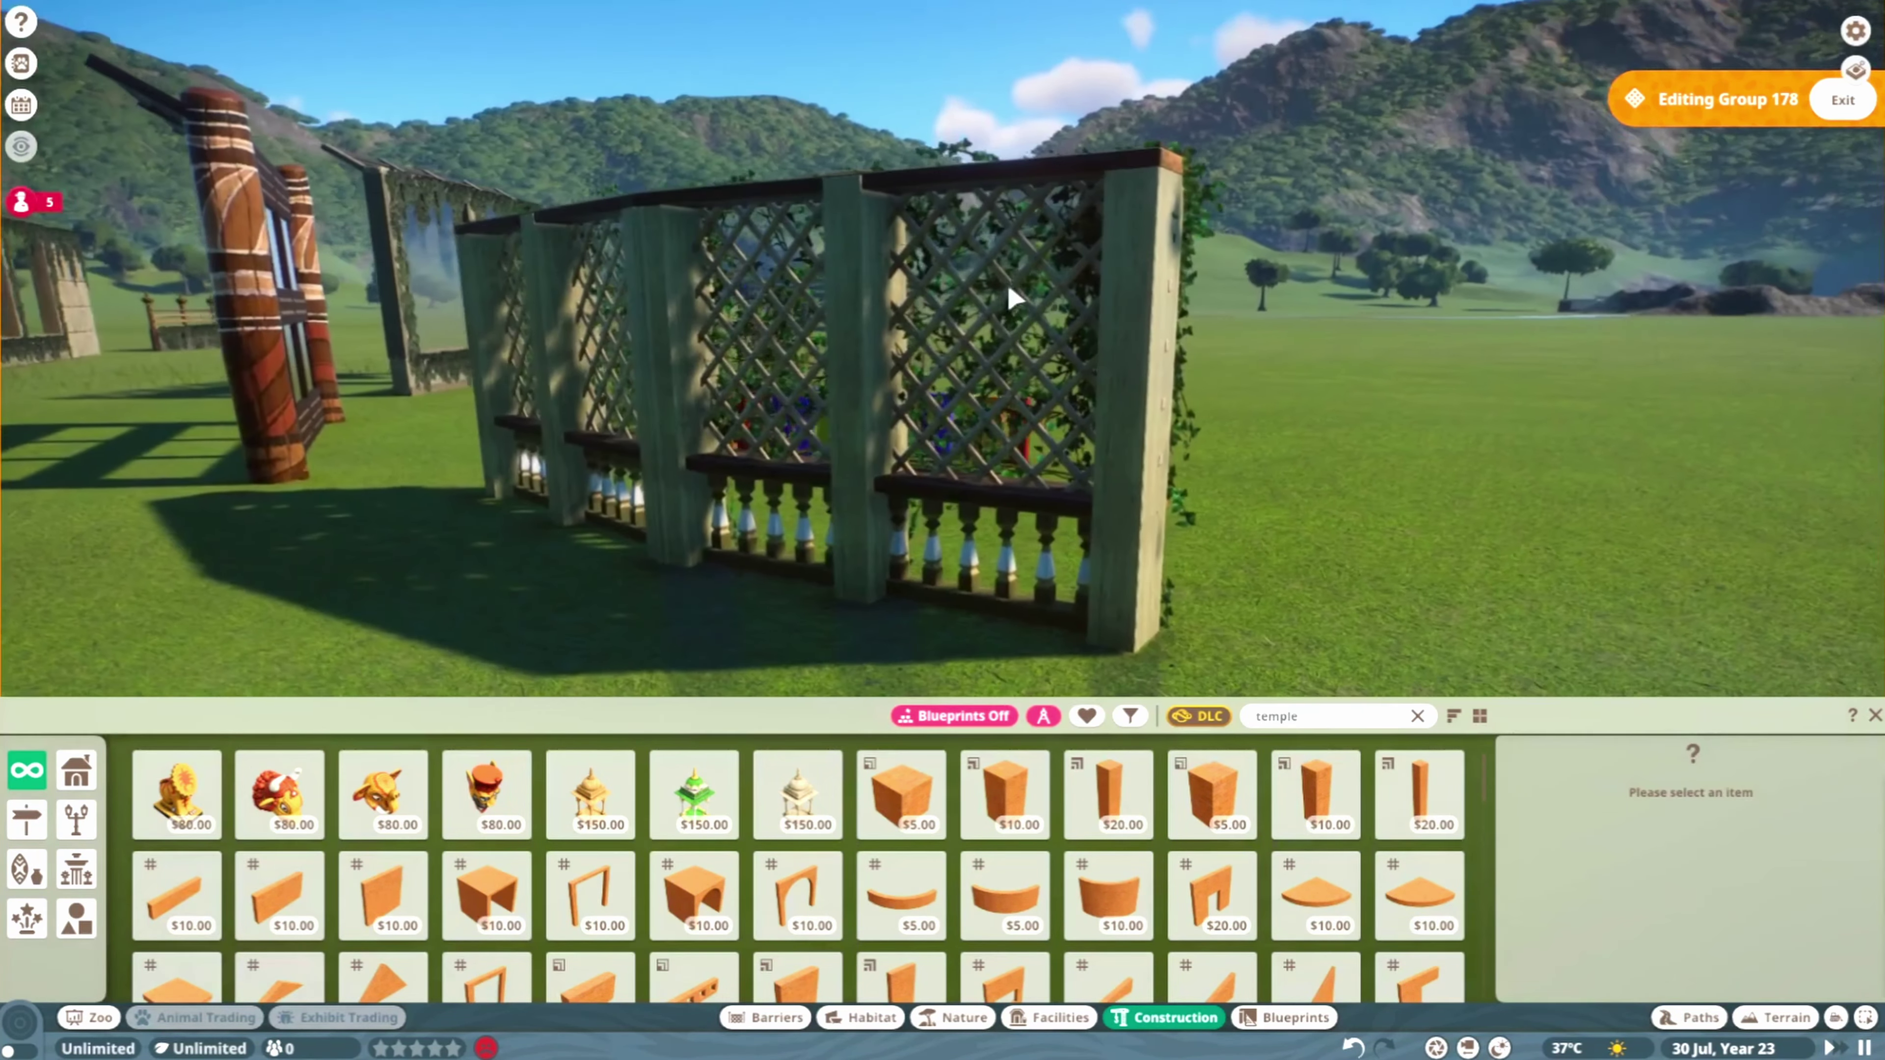
left_click(1010, 295)
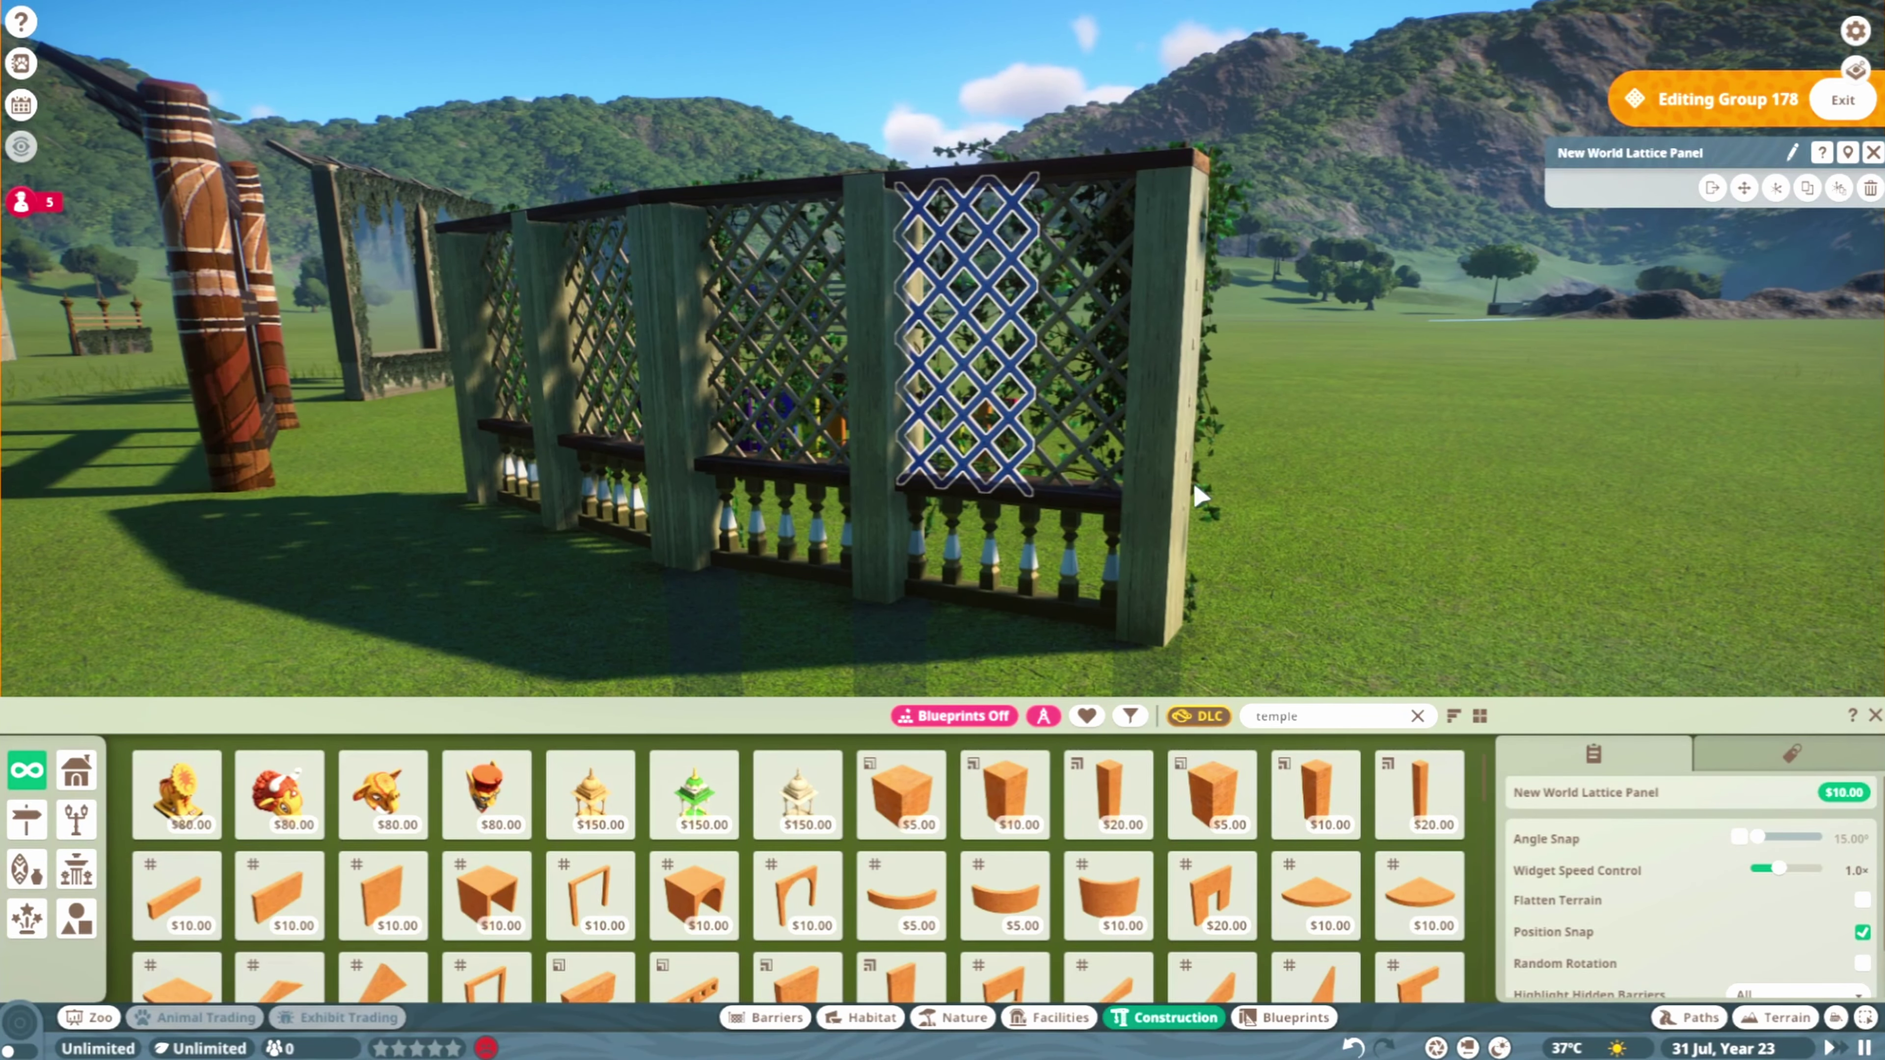
Orbit around the fence, inspect the timber and ivy pieces, and exit group editing
key("q")
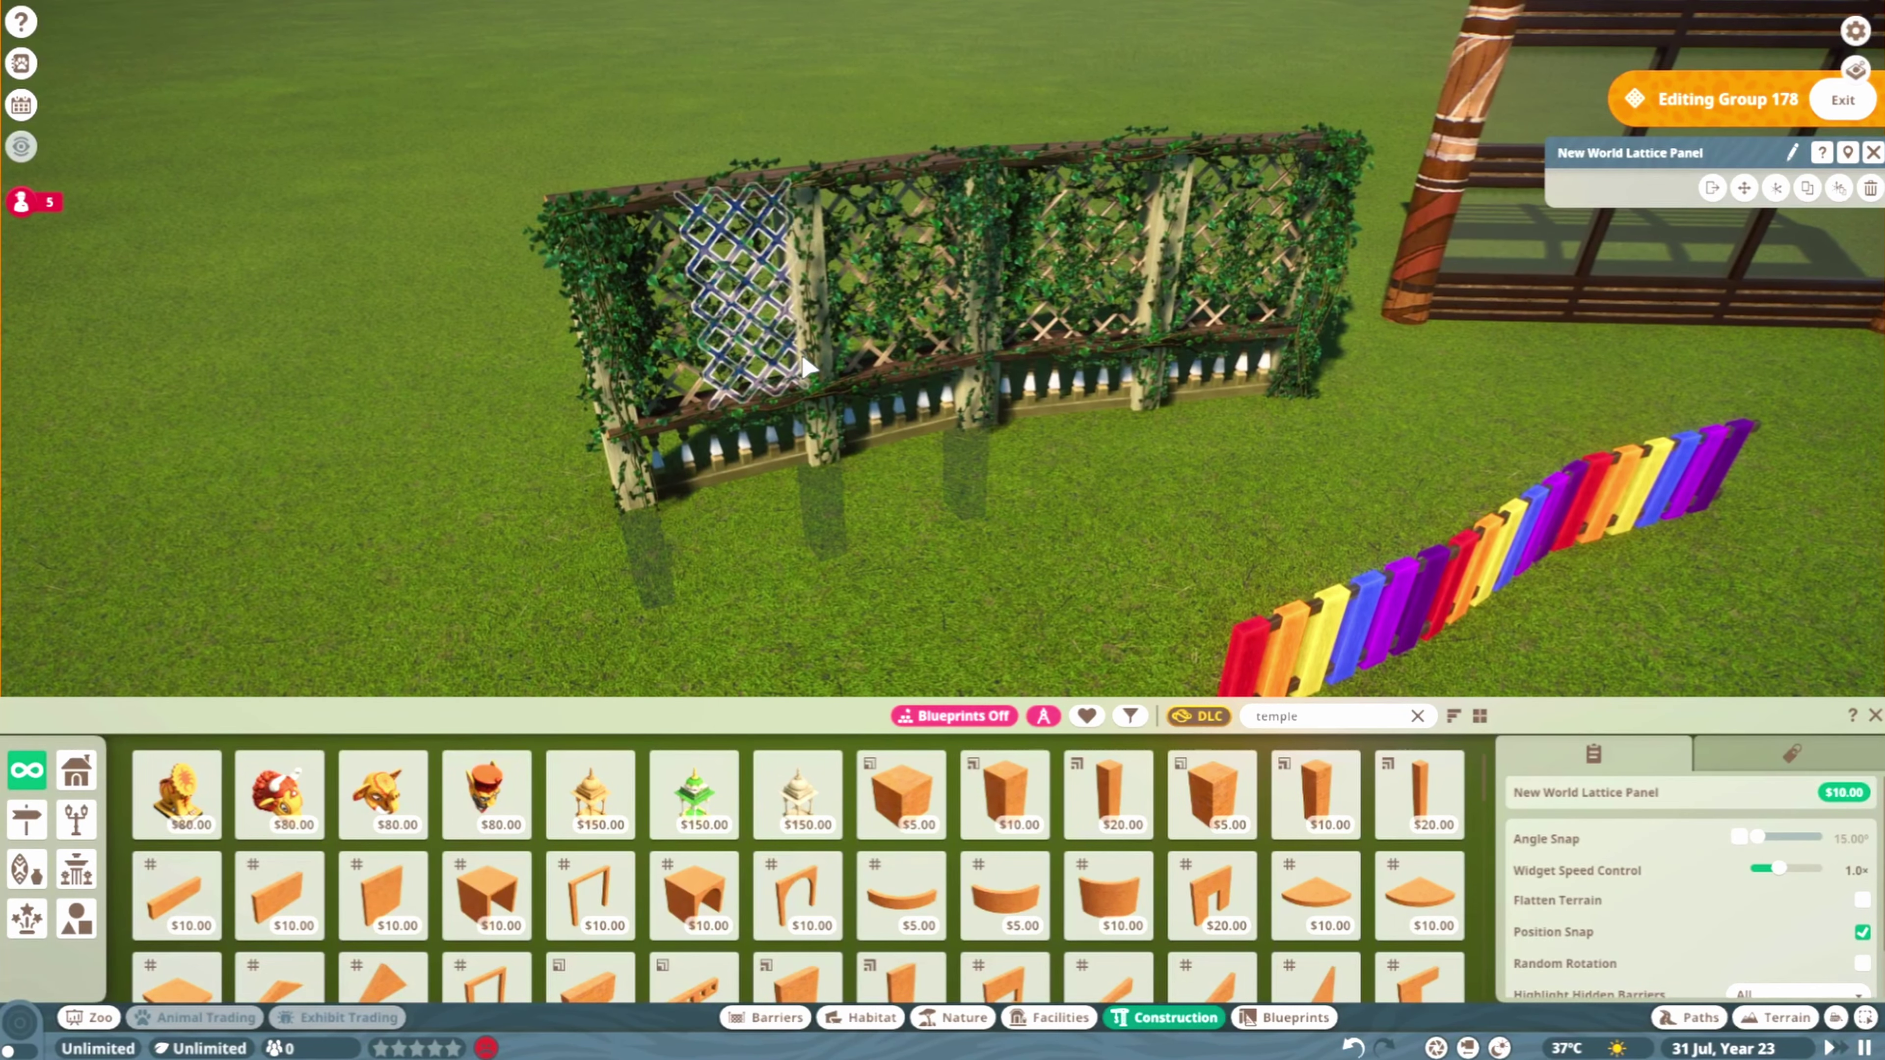
scroll(808, 366, "up", 5)
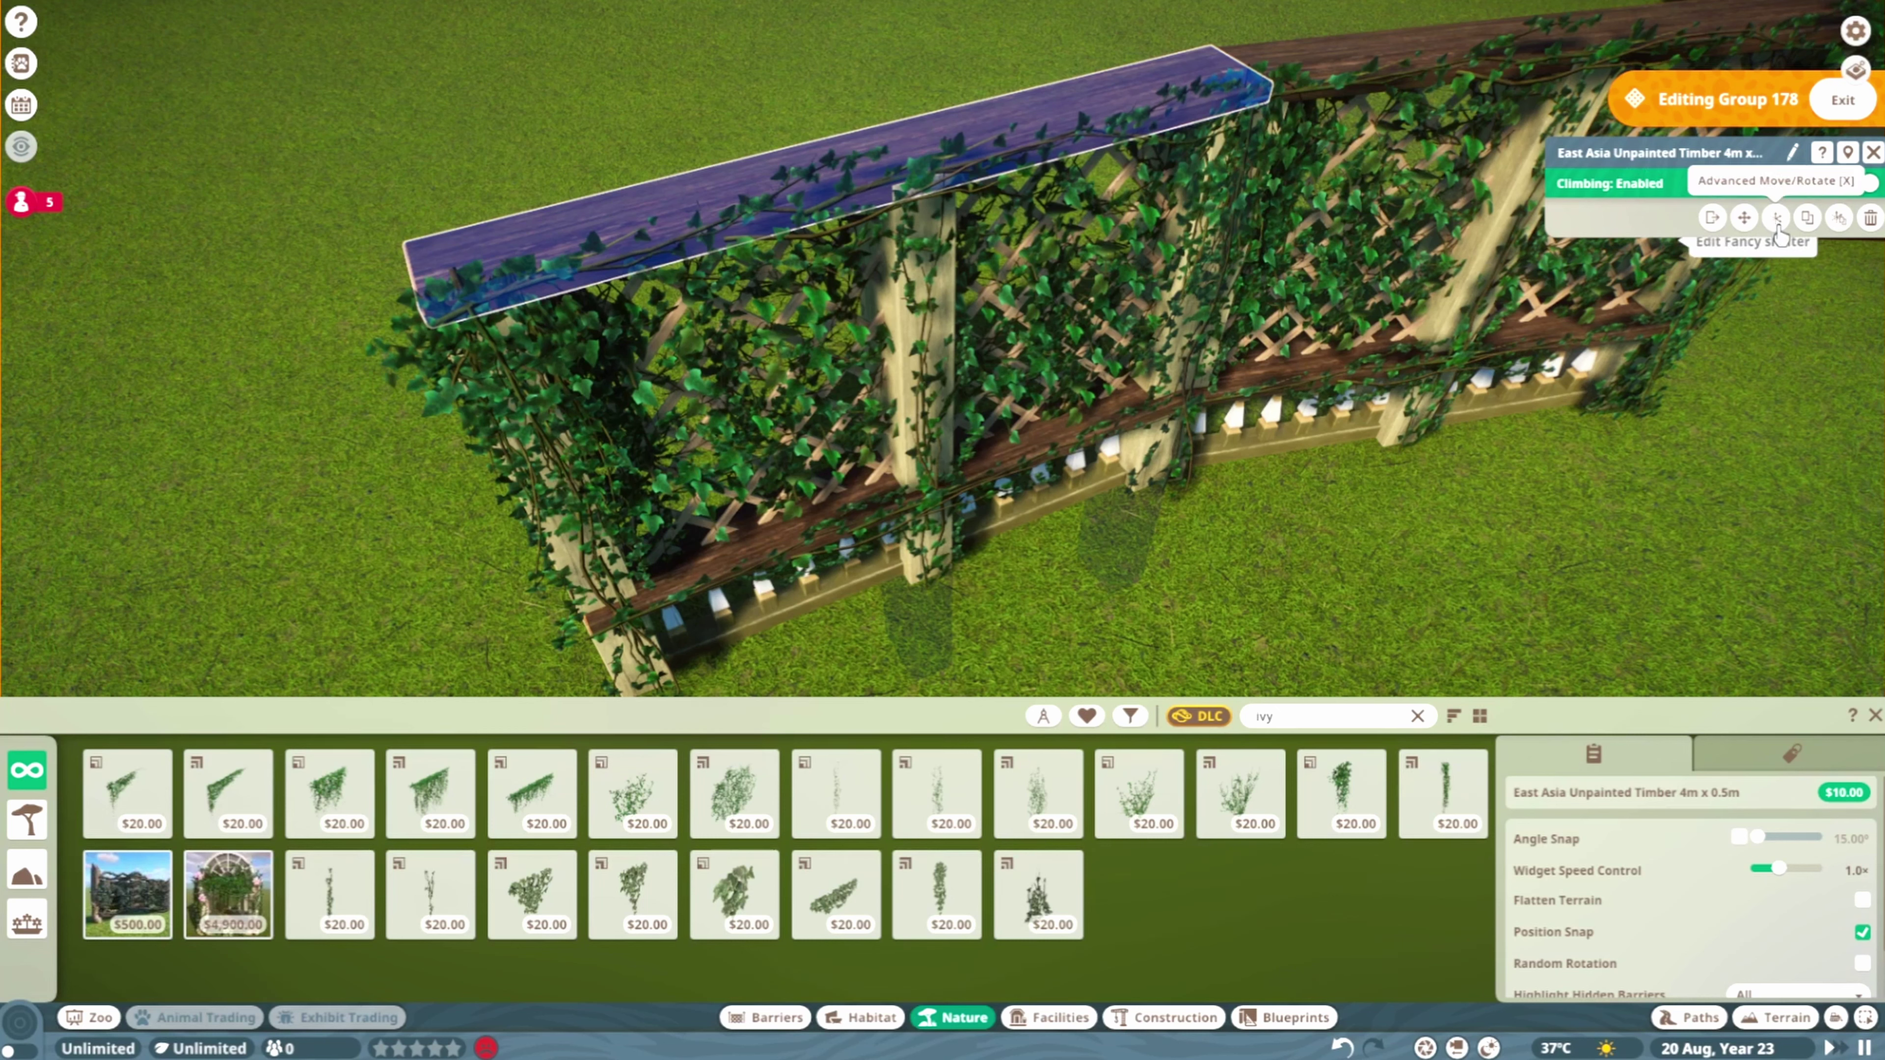
left_click(1873, 153)
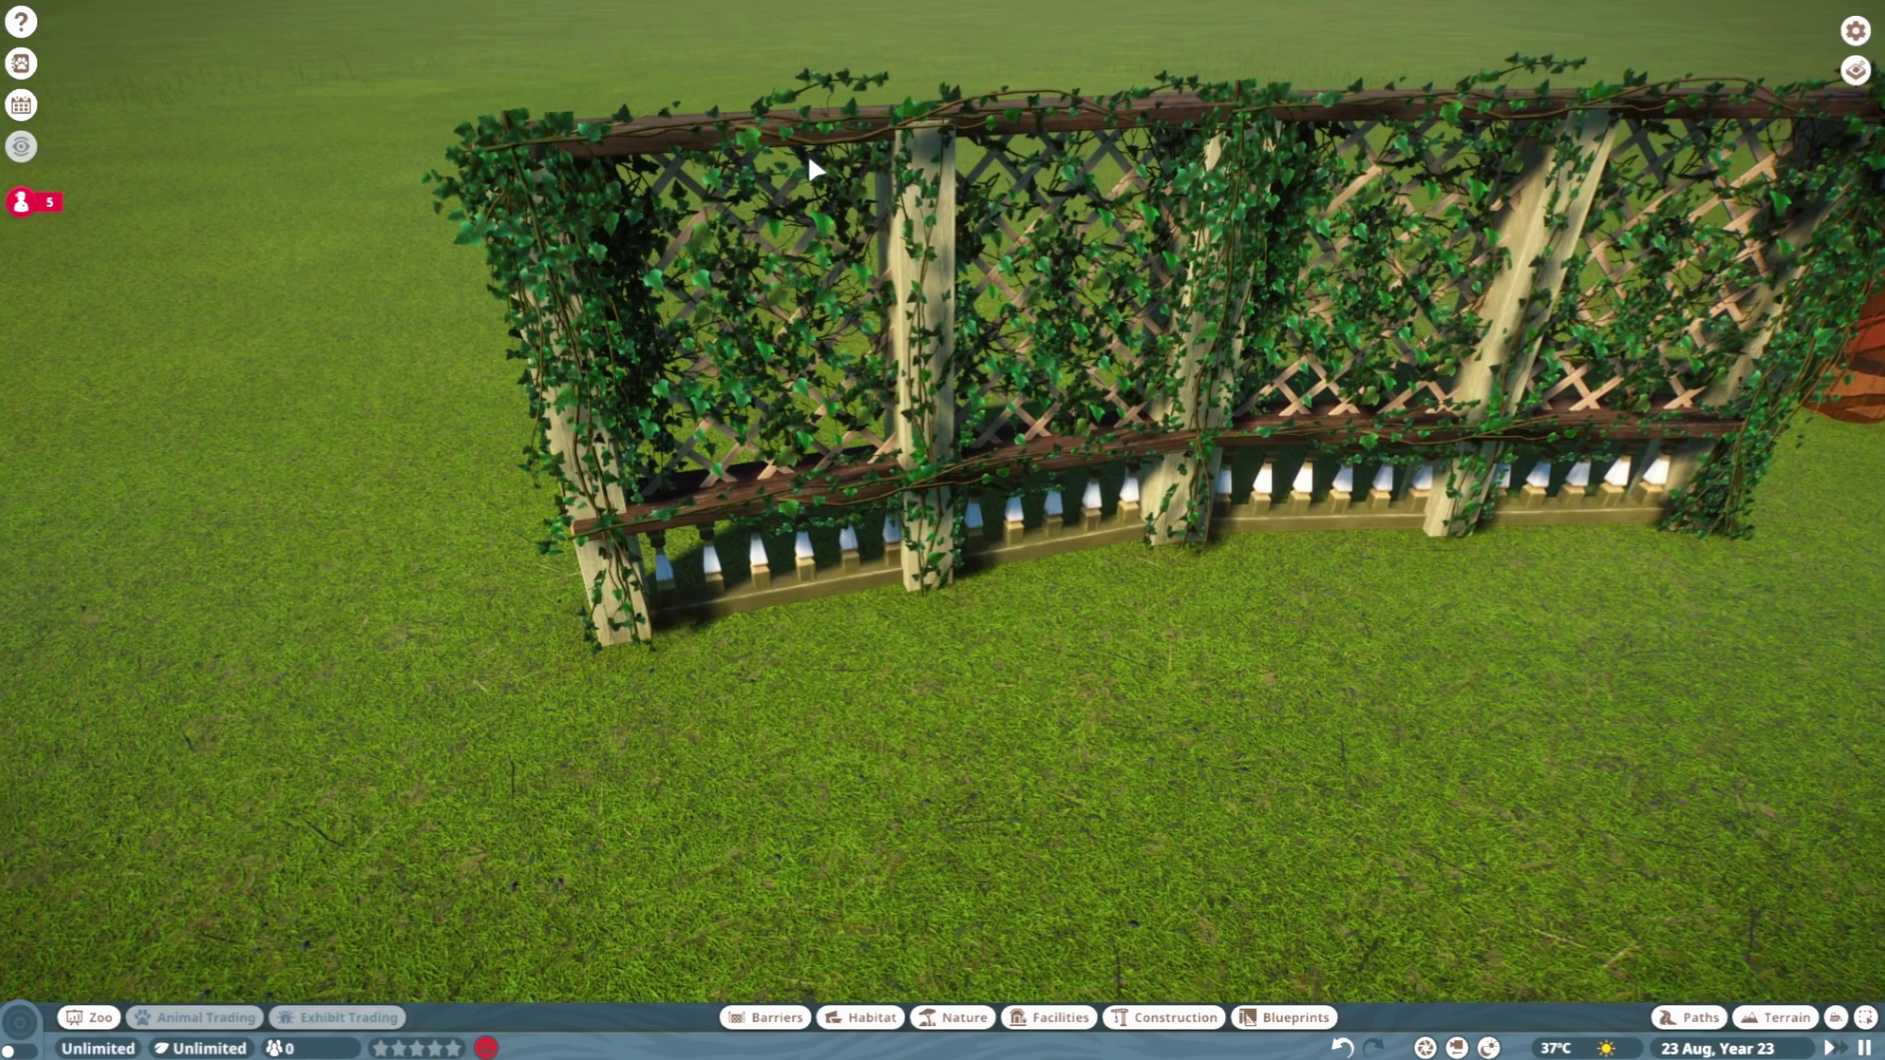
left_click(609, 276)
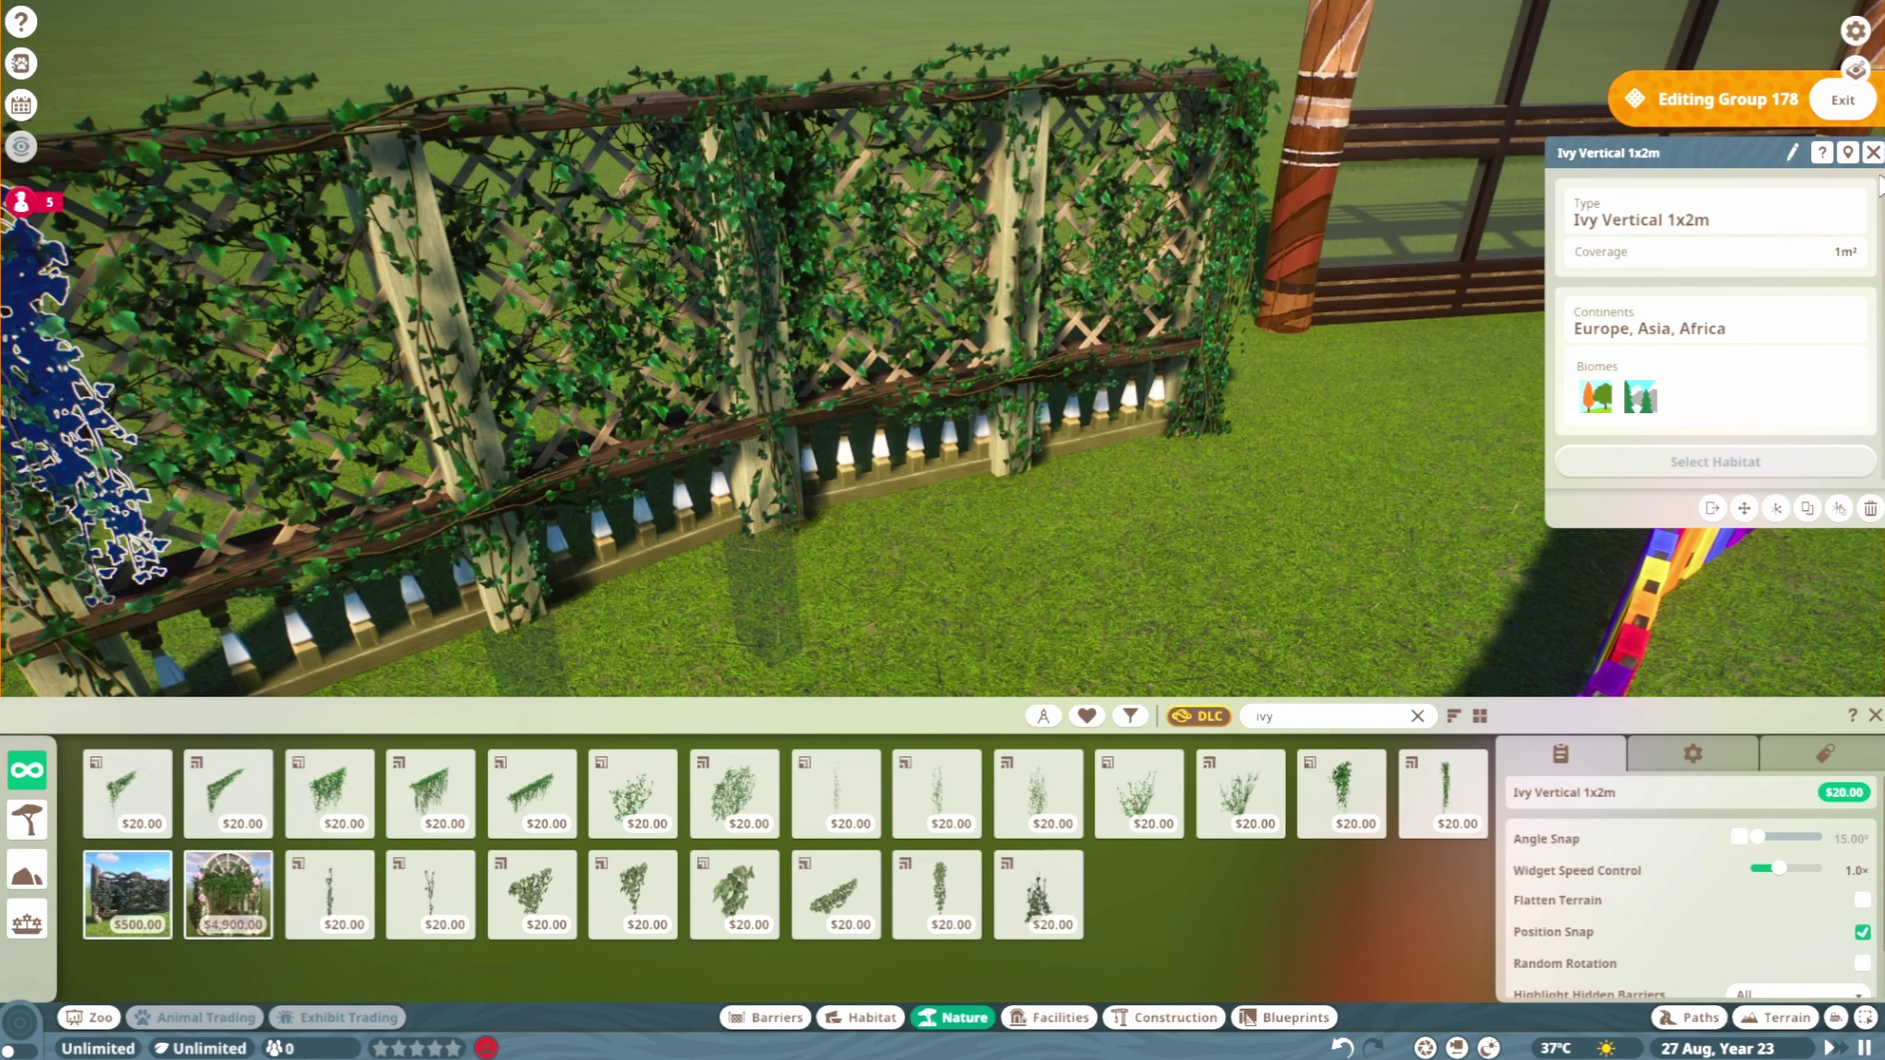
left_click(1844, 101)
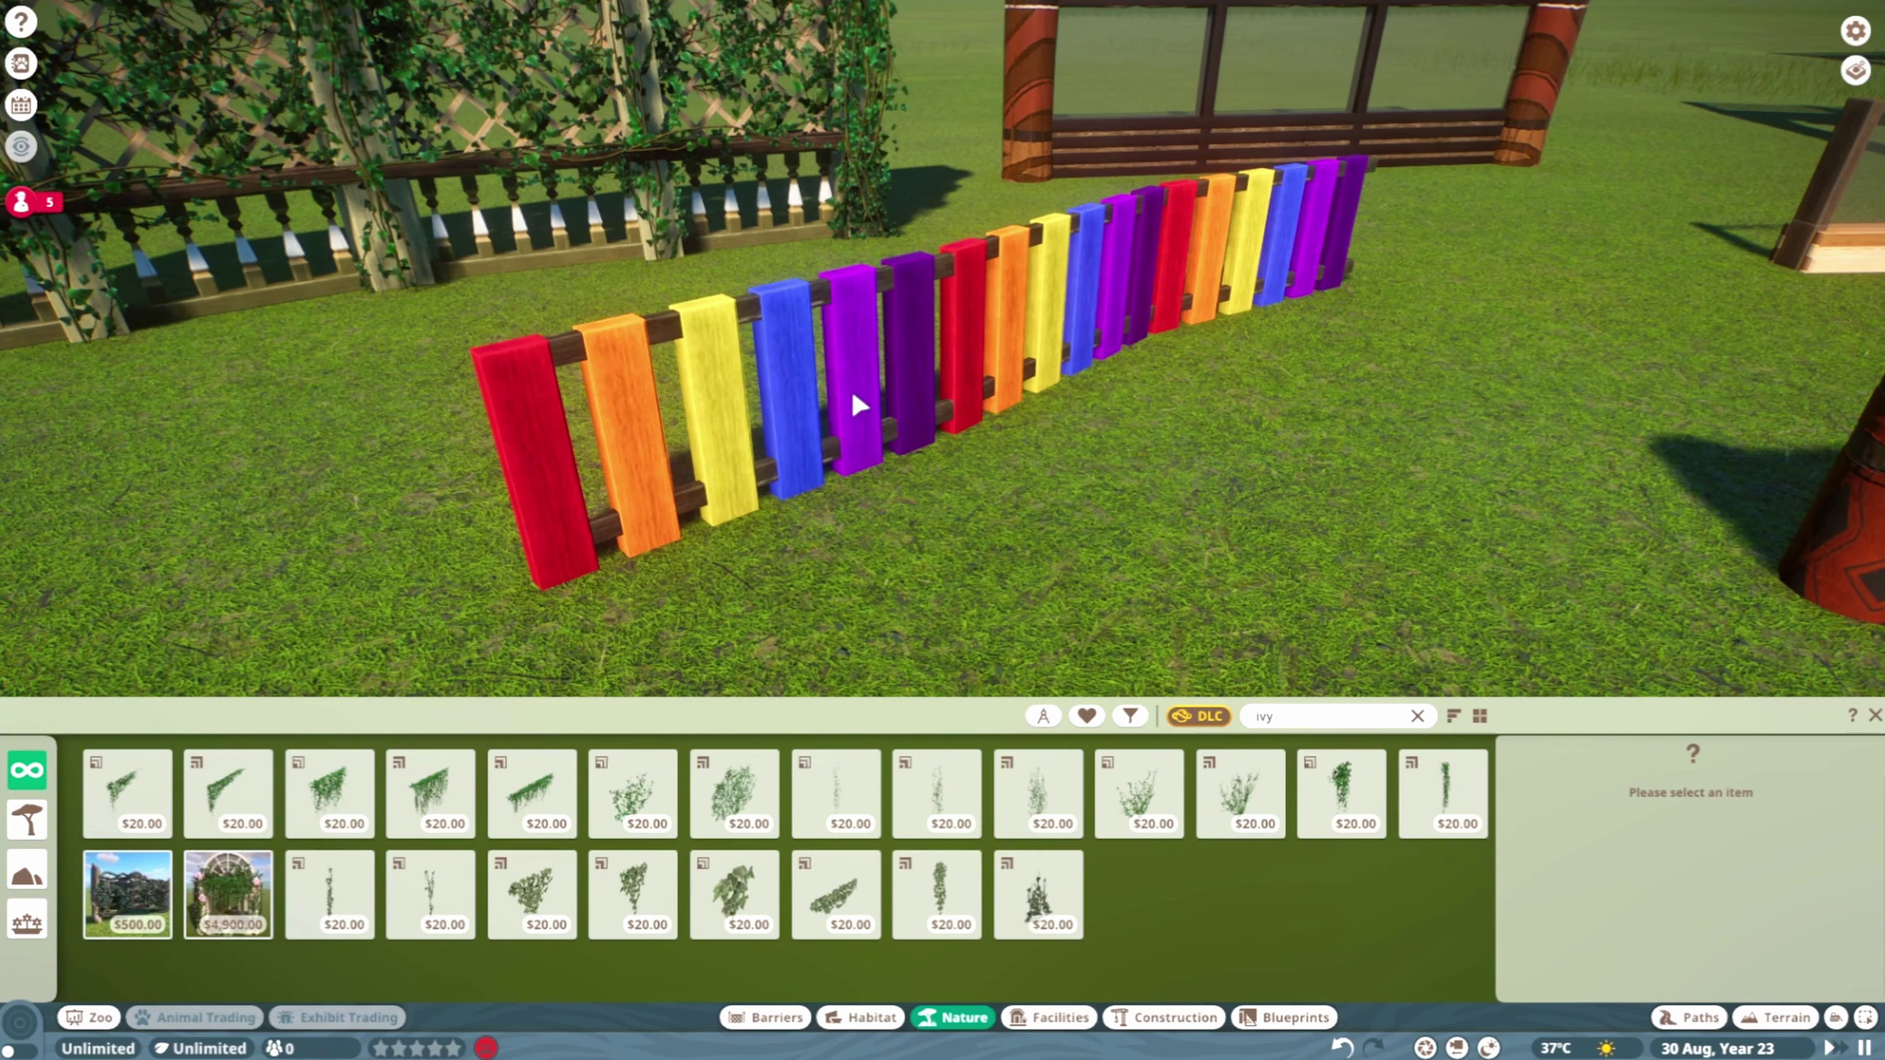
Edit the rainbow plank fence (Group 111) and view its Indonesian Stained Timber Plank 2m crossbar info
left_click(775, 360)
left_click(787, 360)
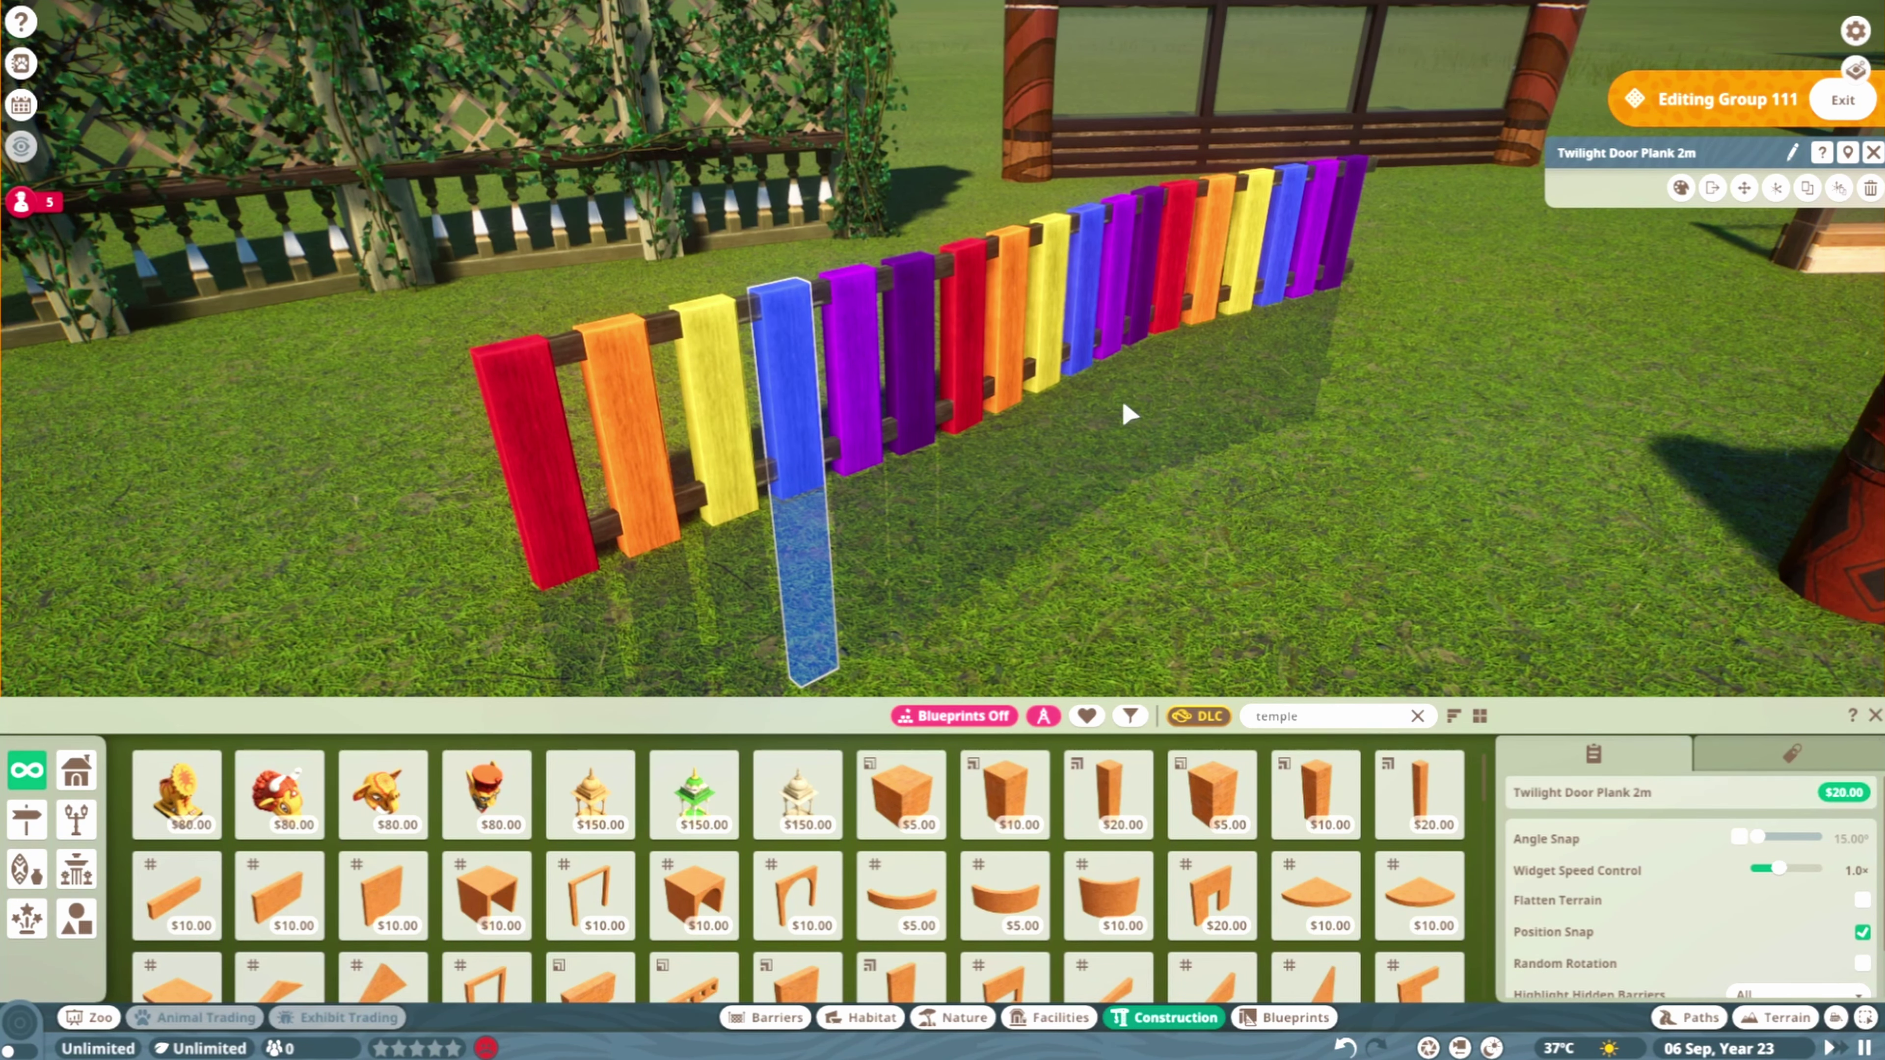
left_click(1875, 715)
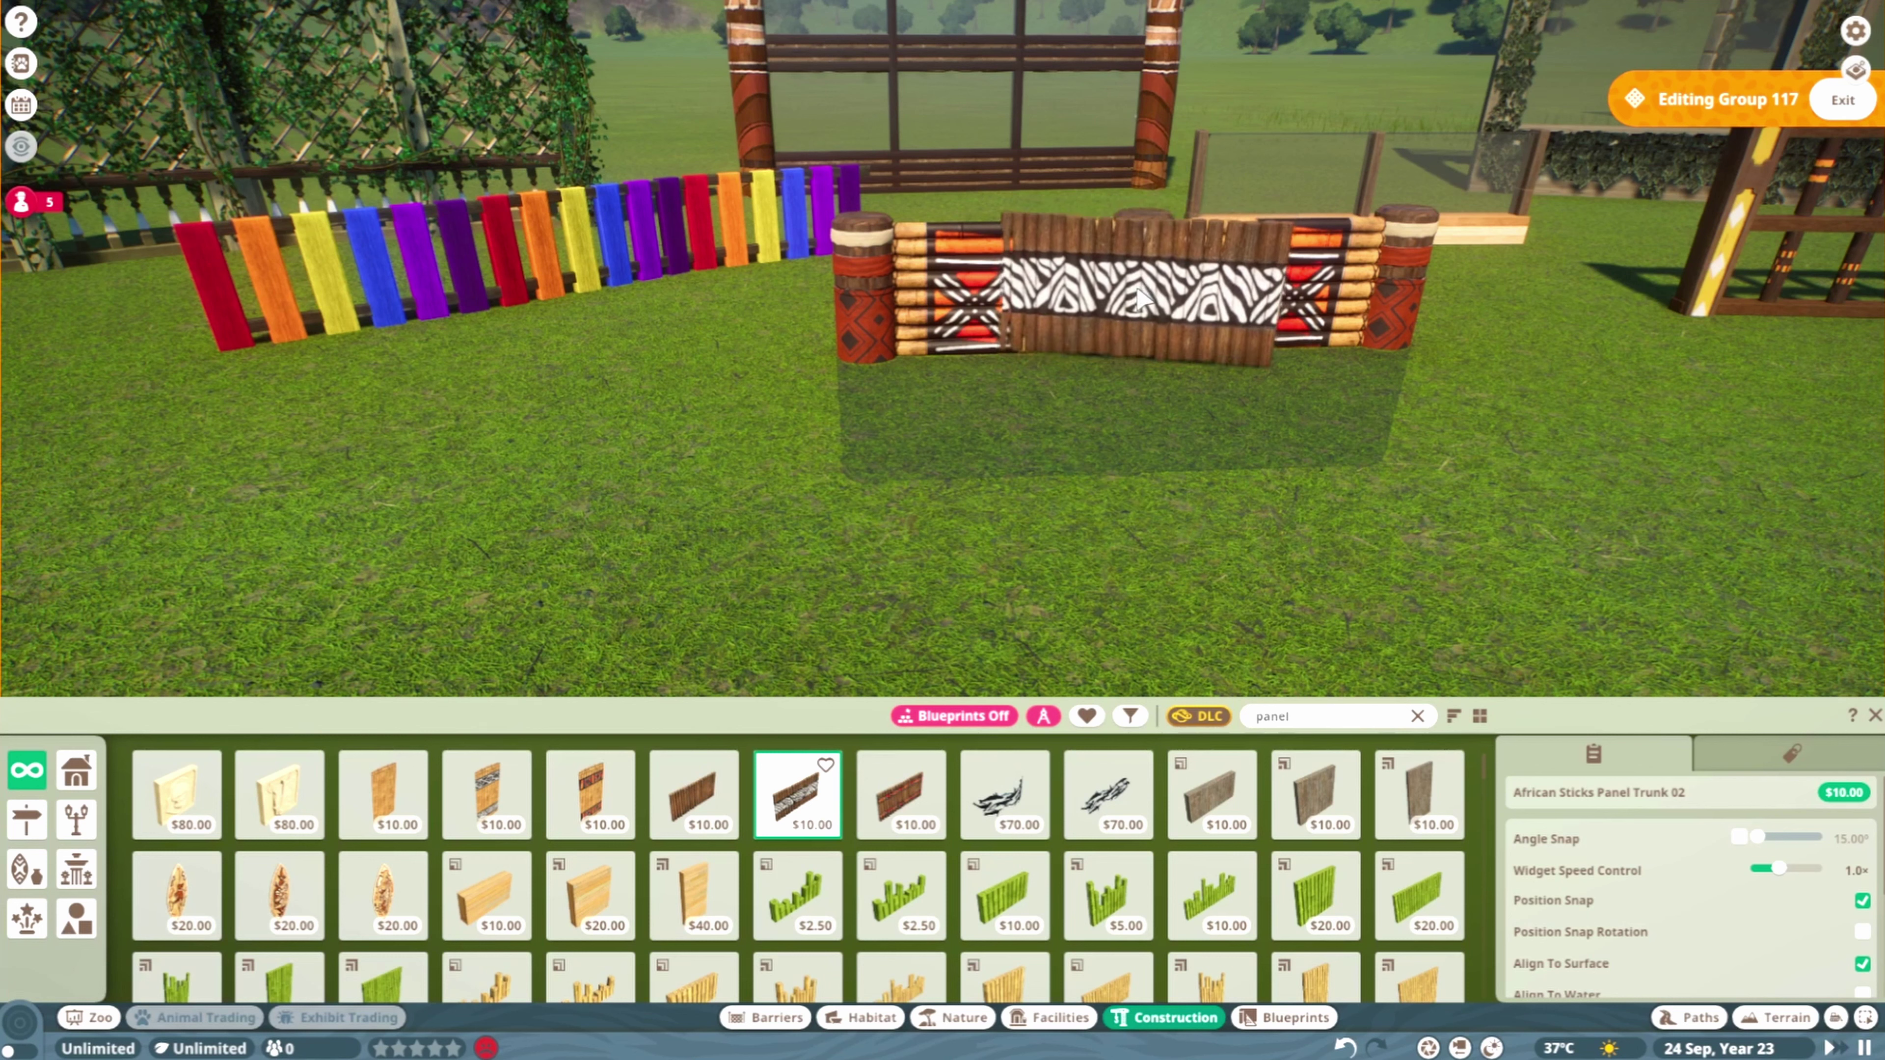
Preview African Sticks Panel Trunk 01, Trunk 03 and Bamboo designs, then cancel placing any
left_click(693, 794)
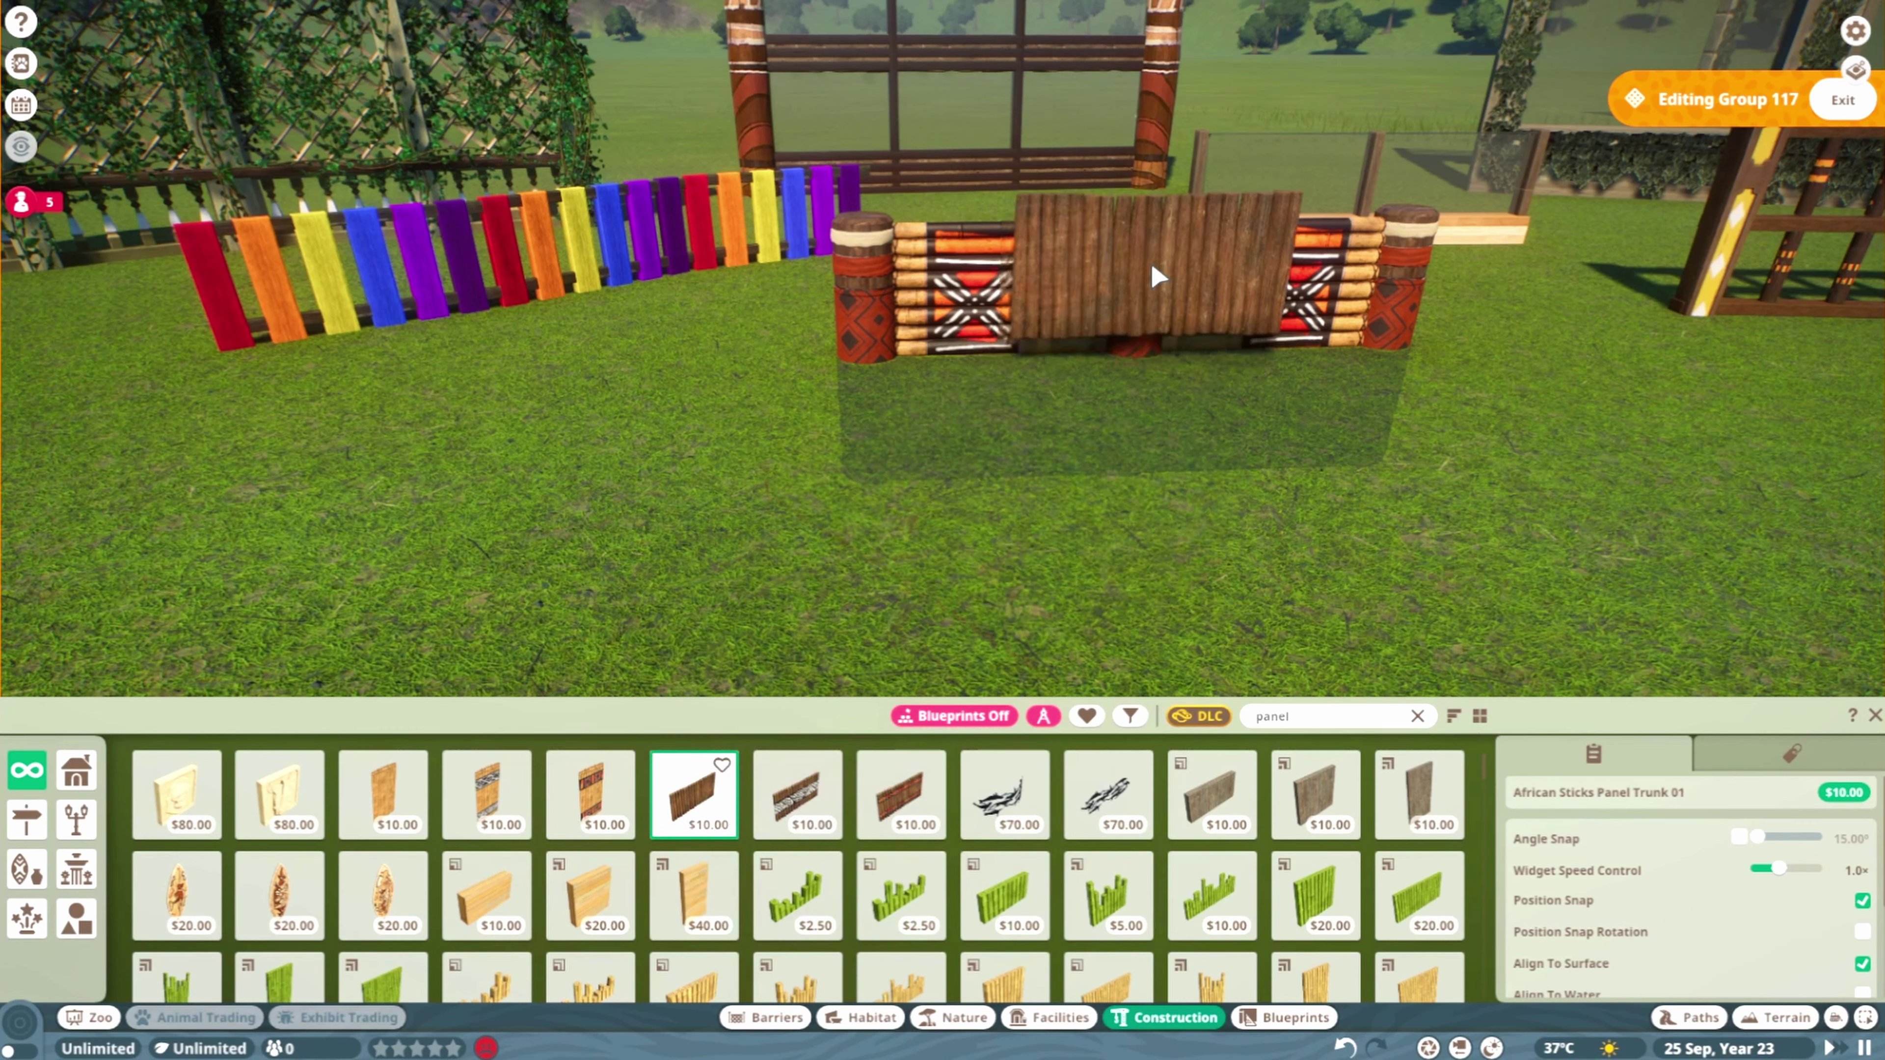
left_click(901, 794)
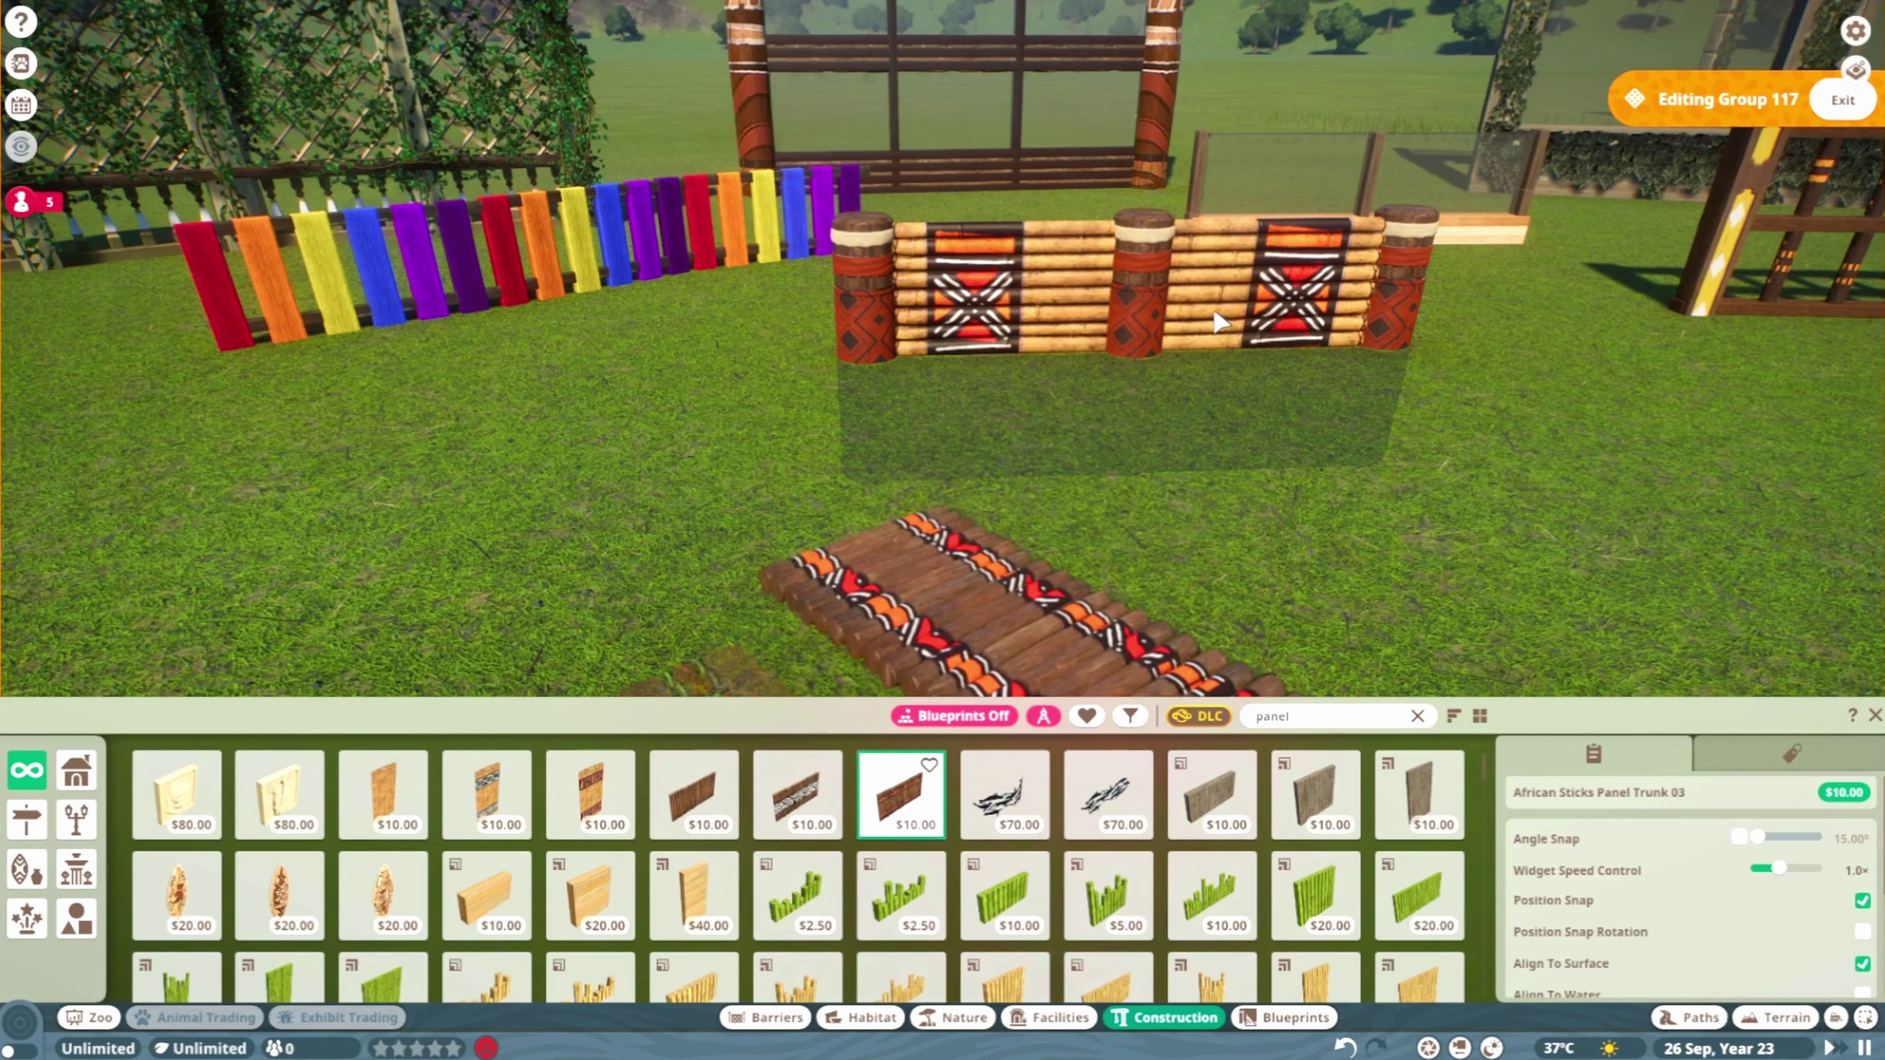
left_click(486, 791)
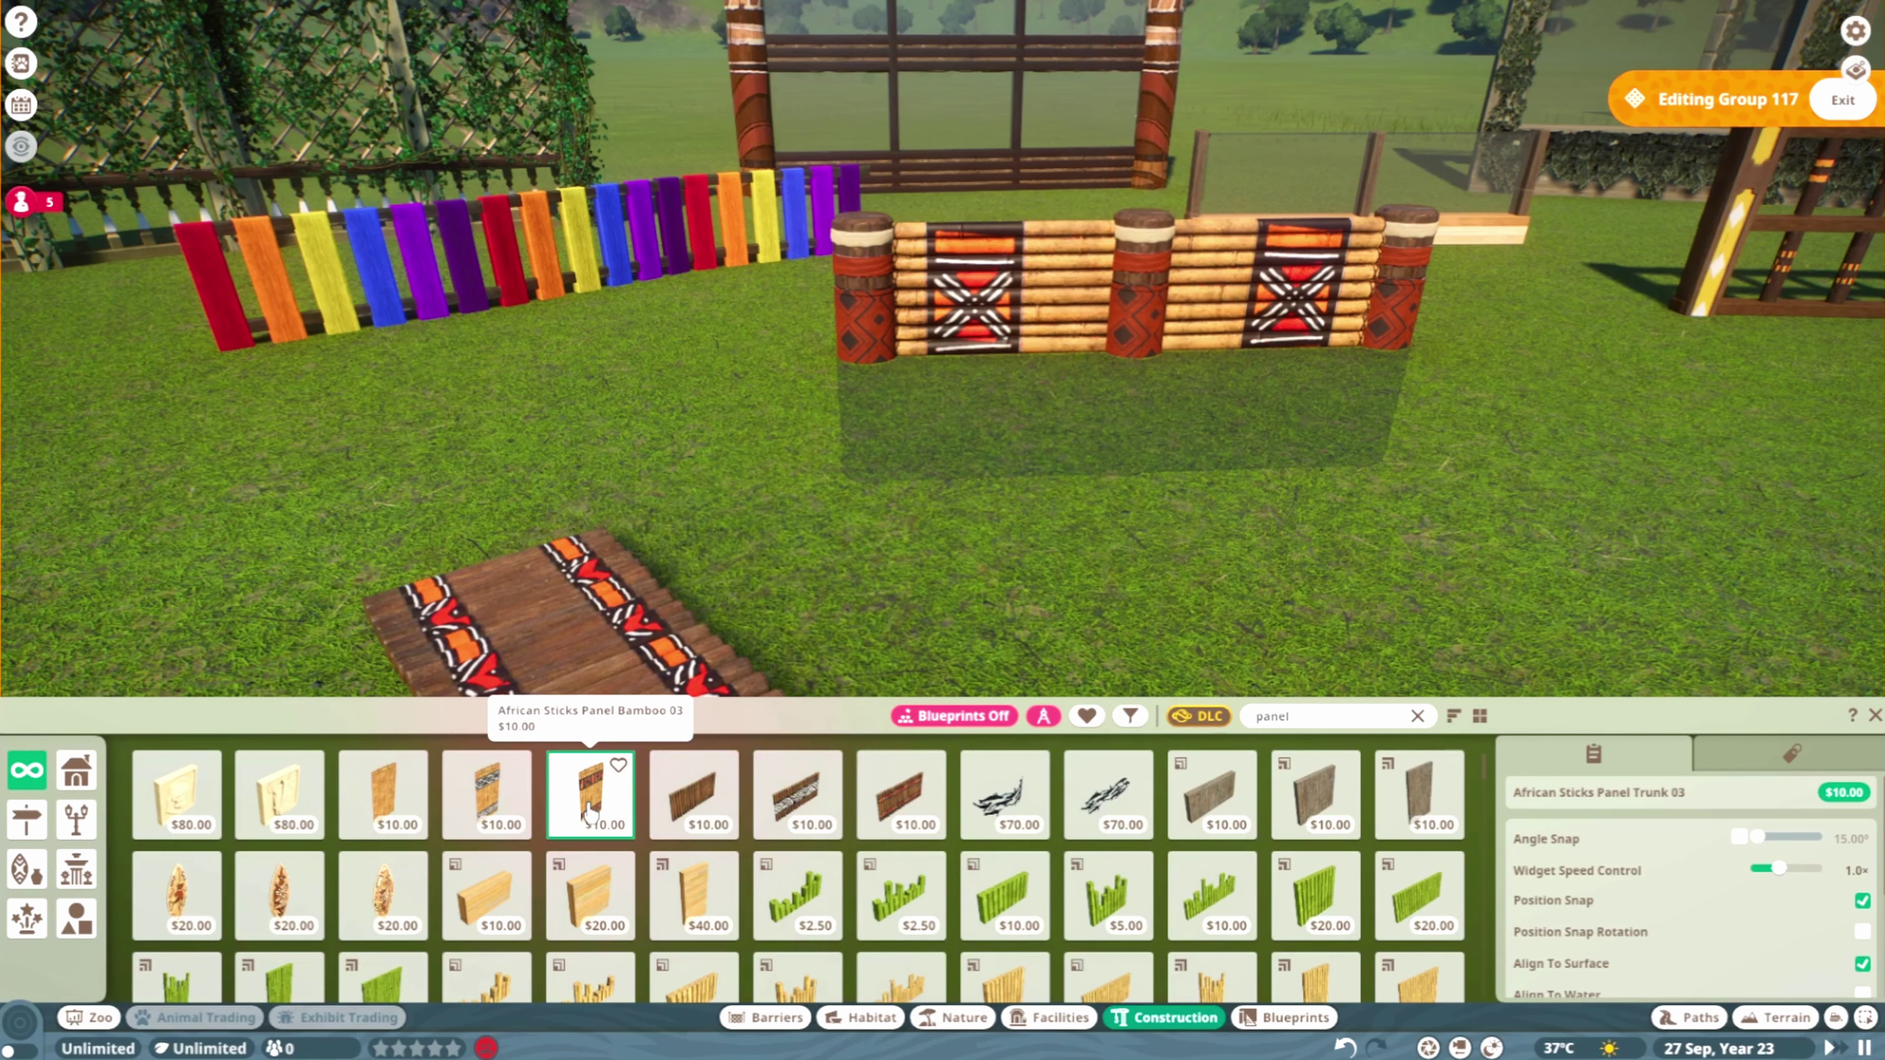
left_click(401, 817)
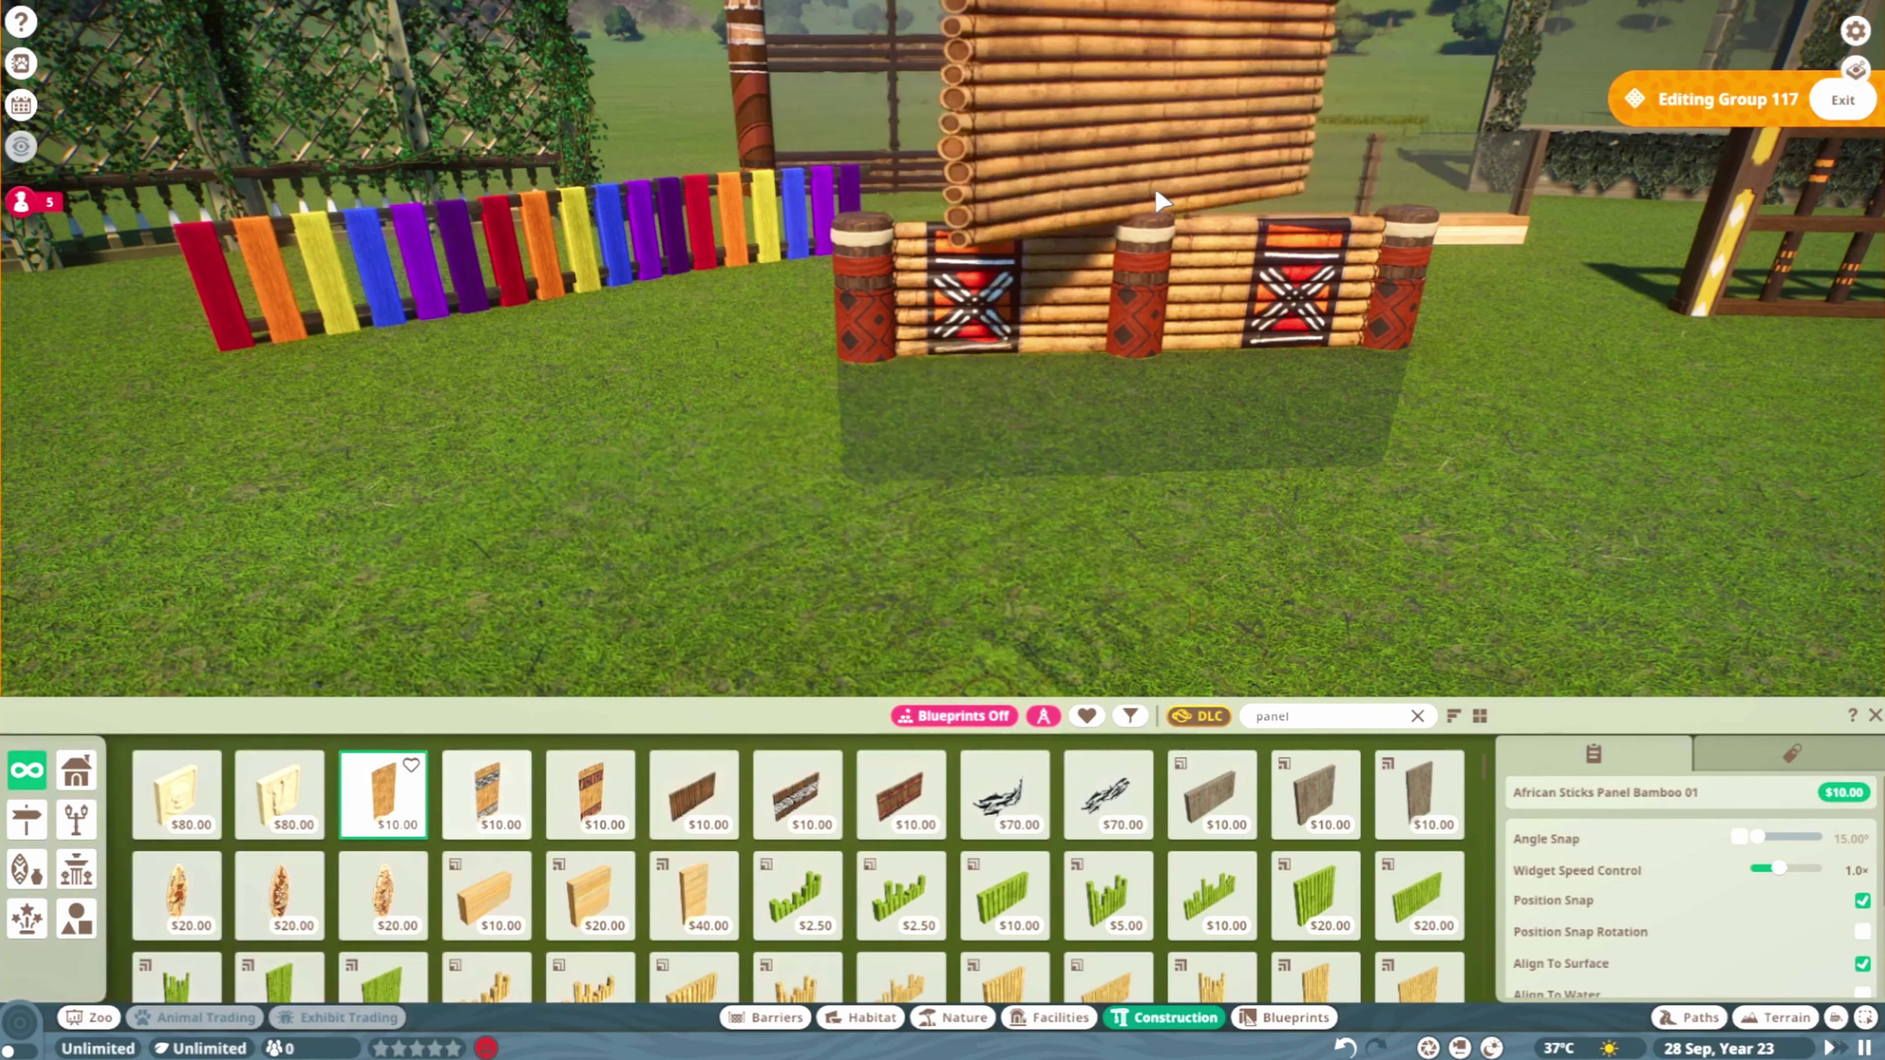
right_click(1039, 600)
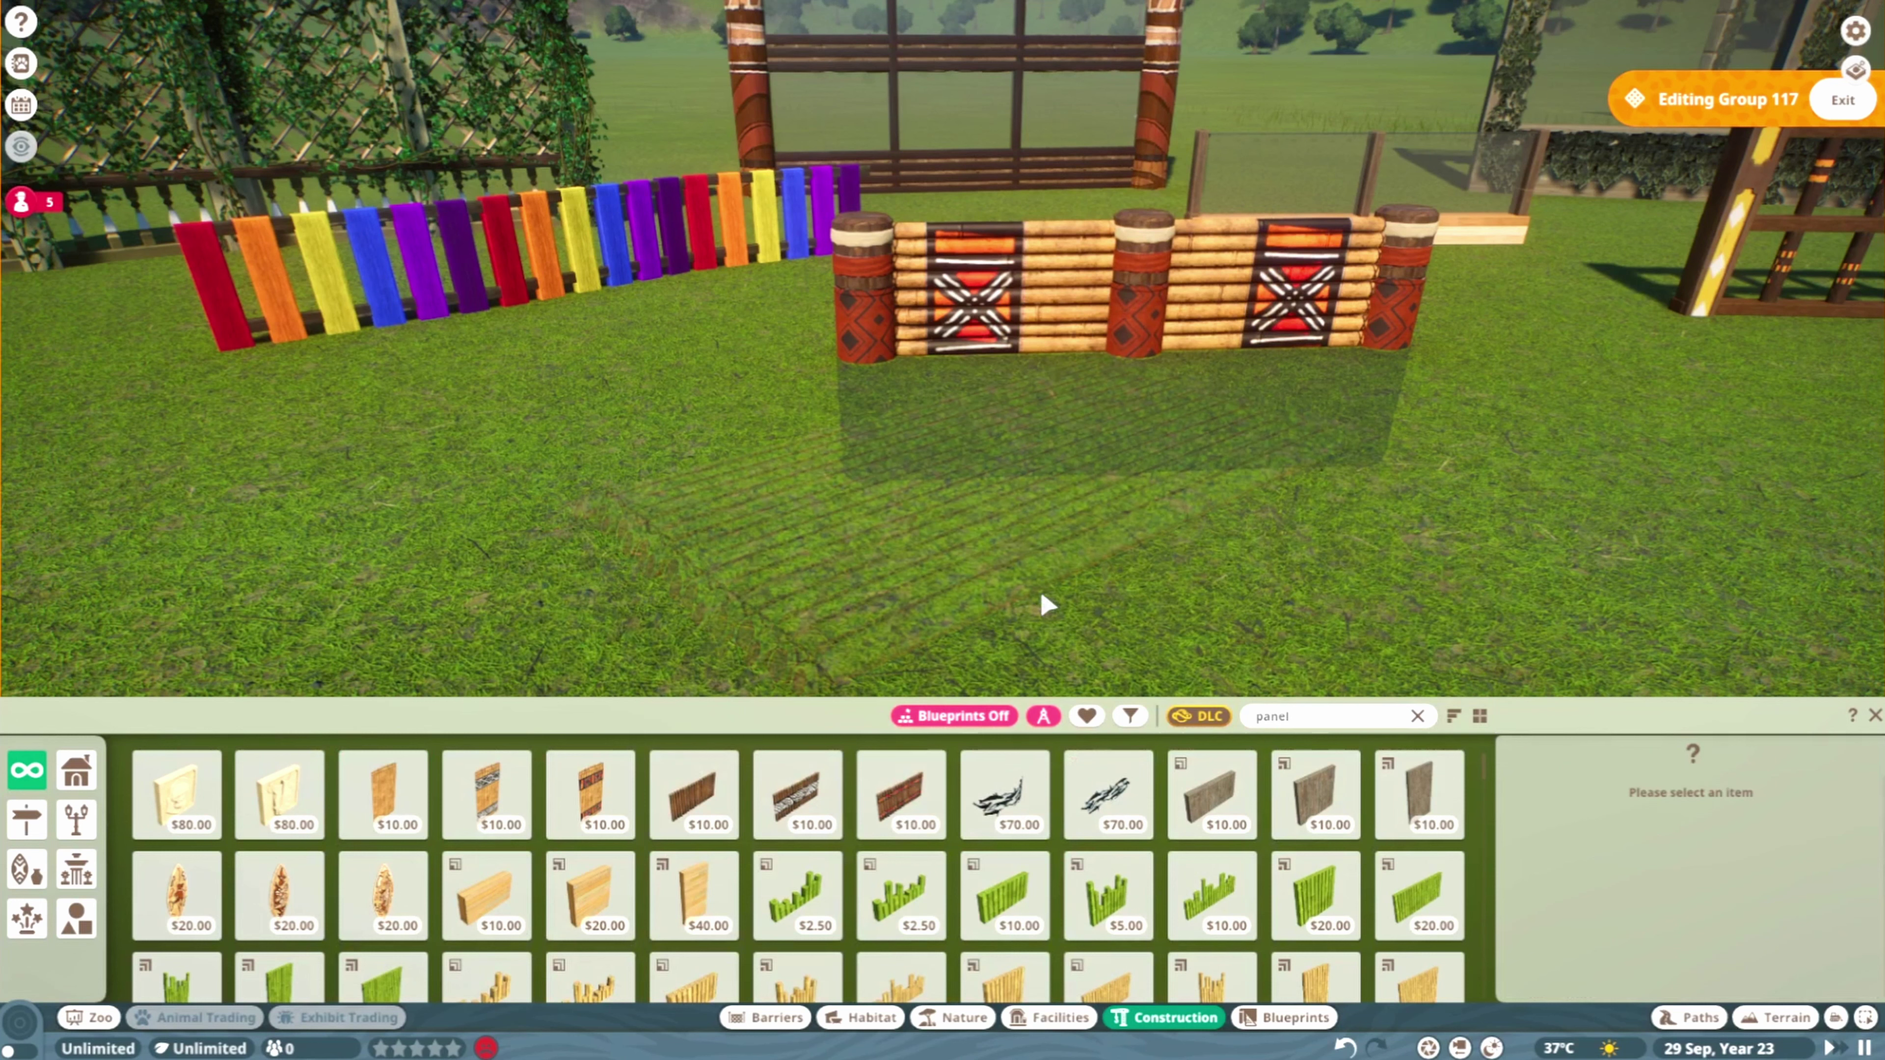
scroll(1187, 842, "down", 1)
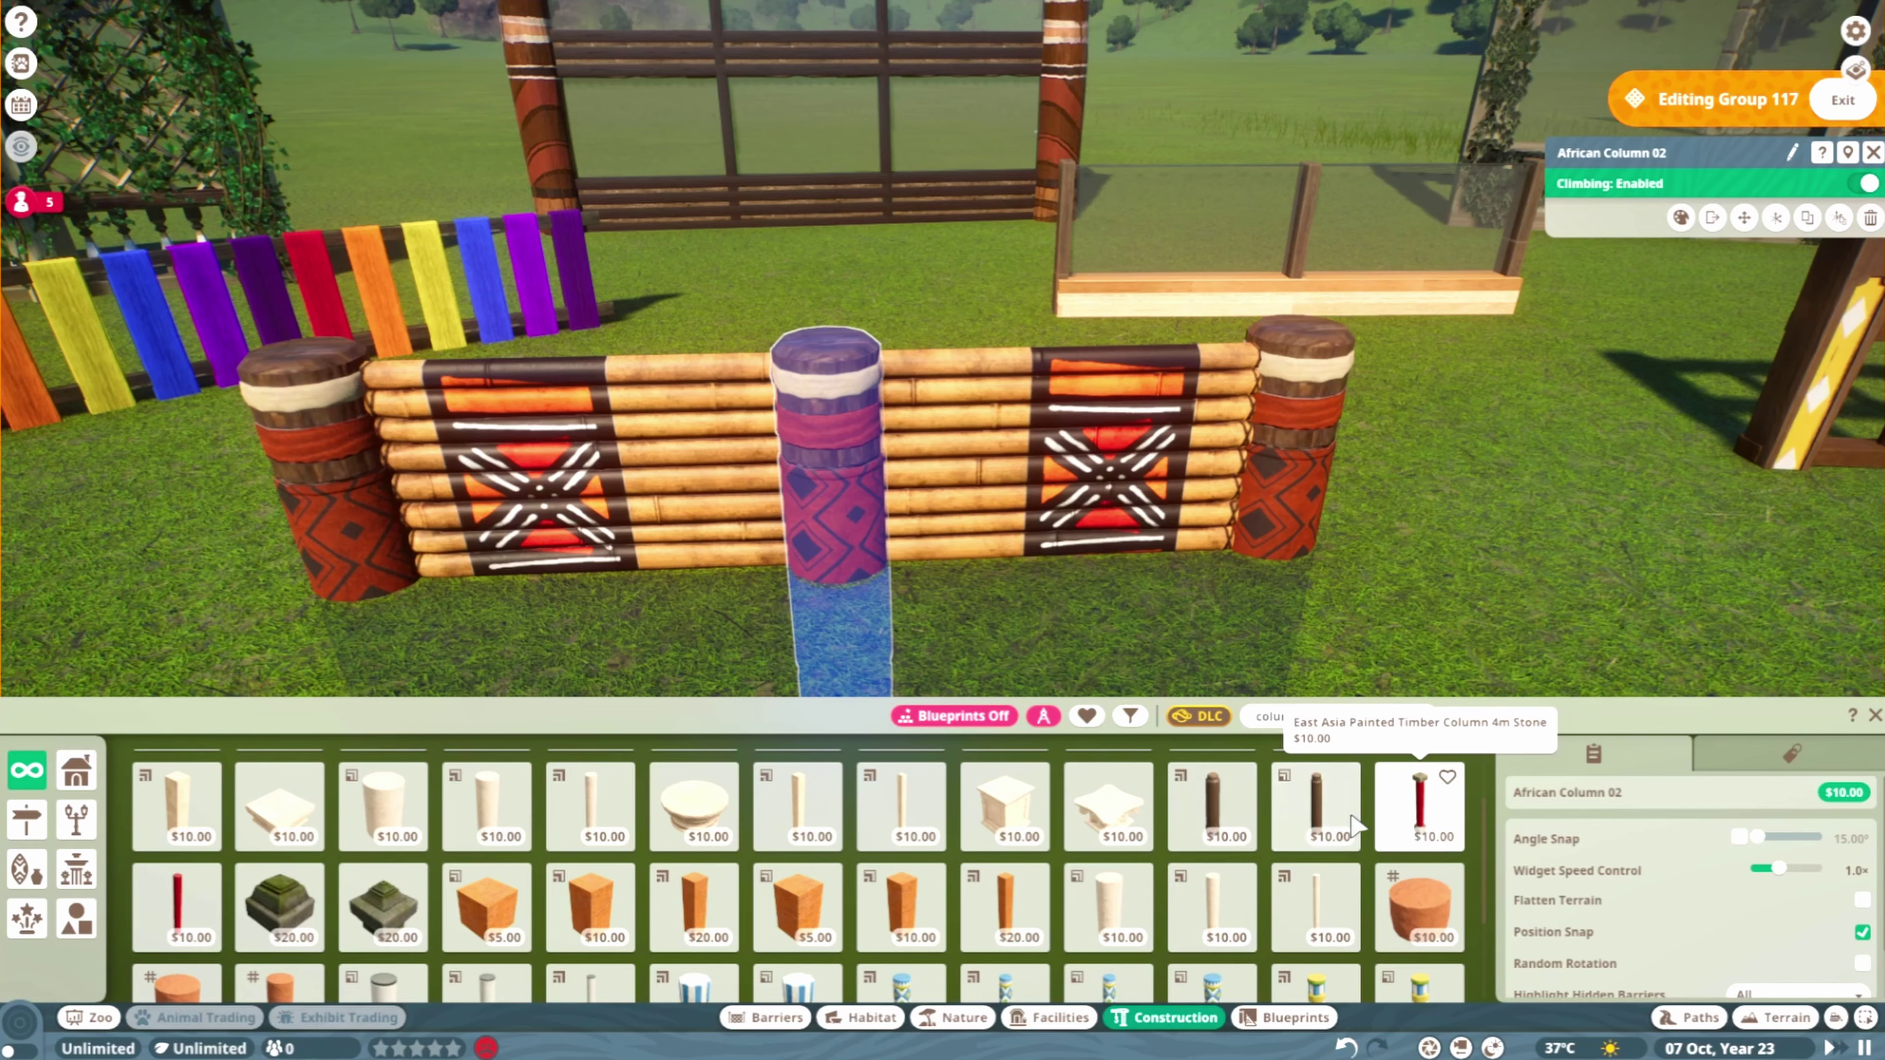
Place a North African Plaster Column Pattern Tapered beside the African fence and sink it lower
scroll(768, 891, "down", 1)
left_click(901, 891)
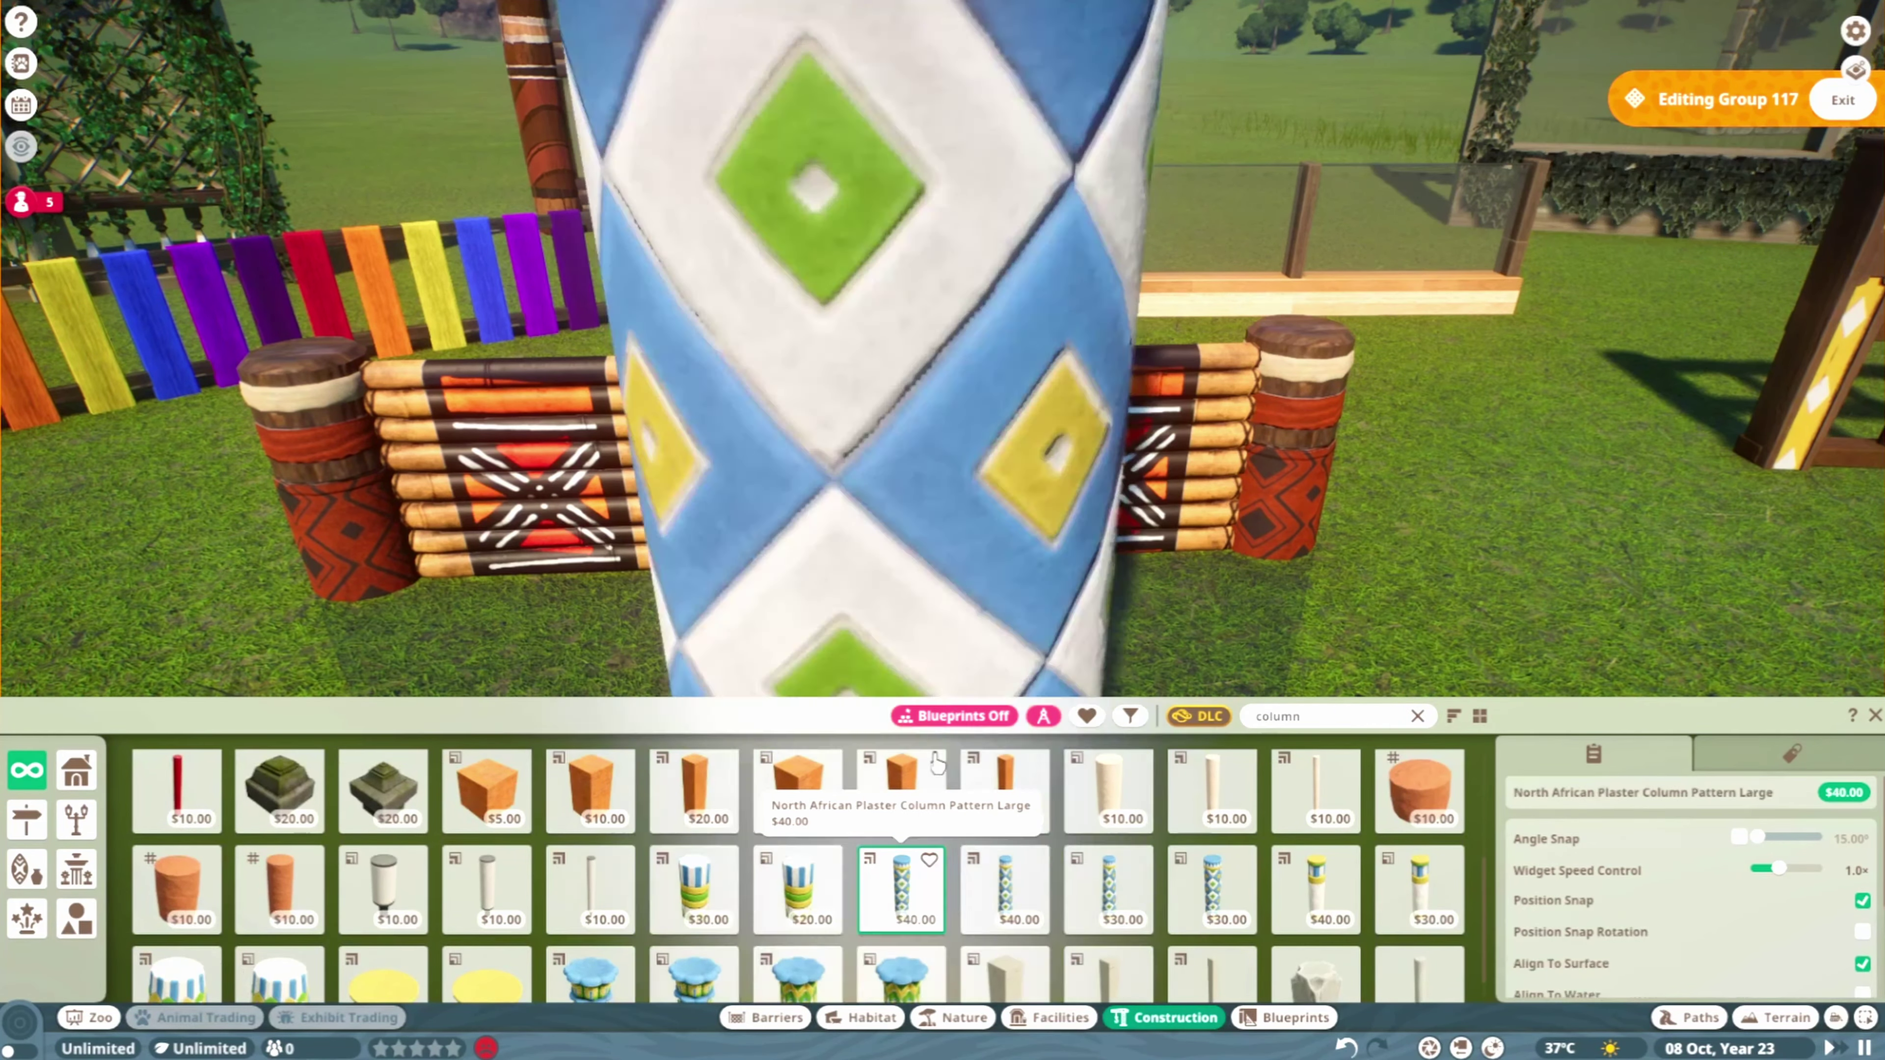
scroll(1089, 518, "down", 3)
scroll(1009, 853, "down", 1)
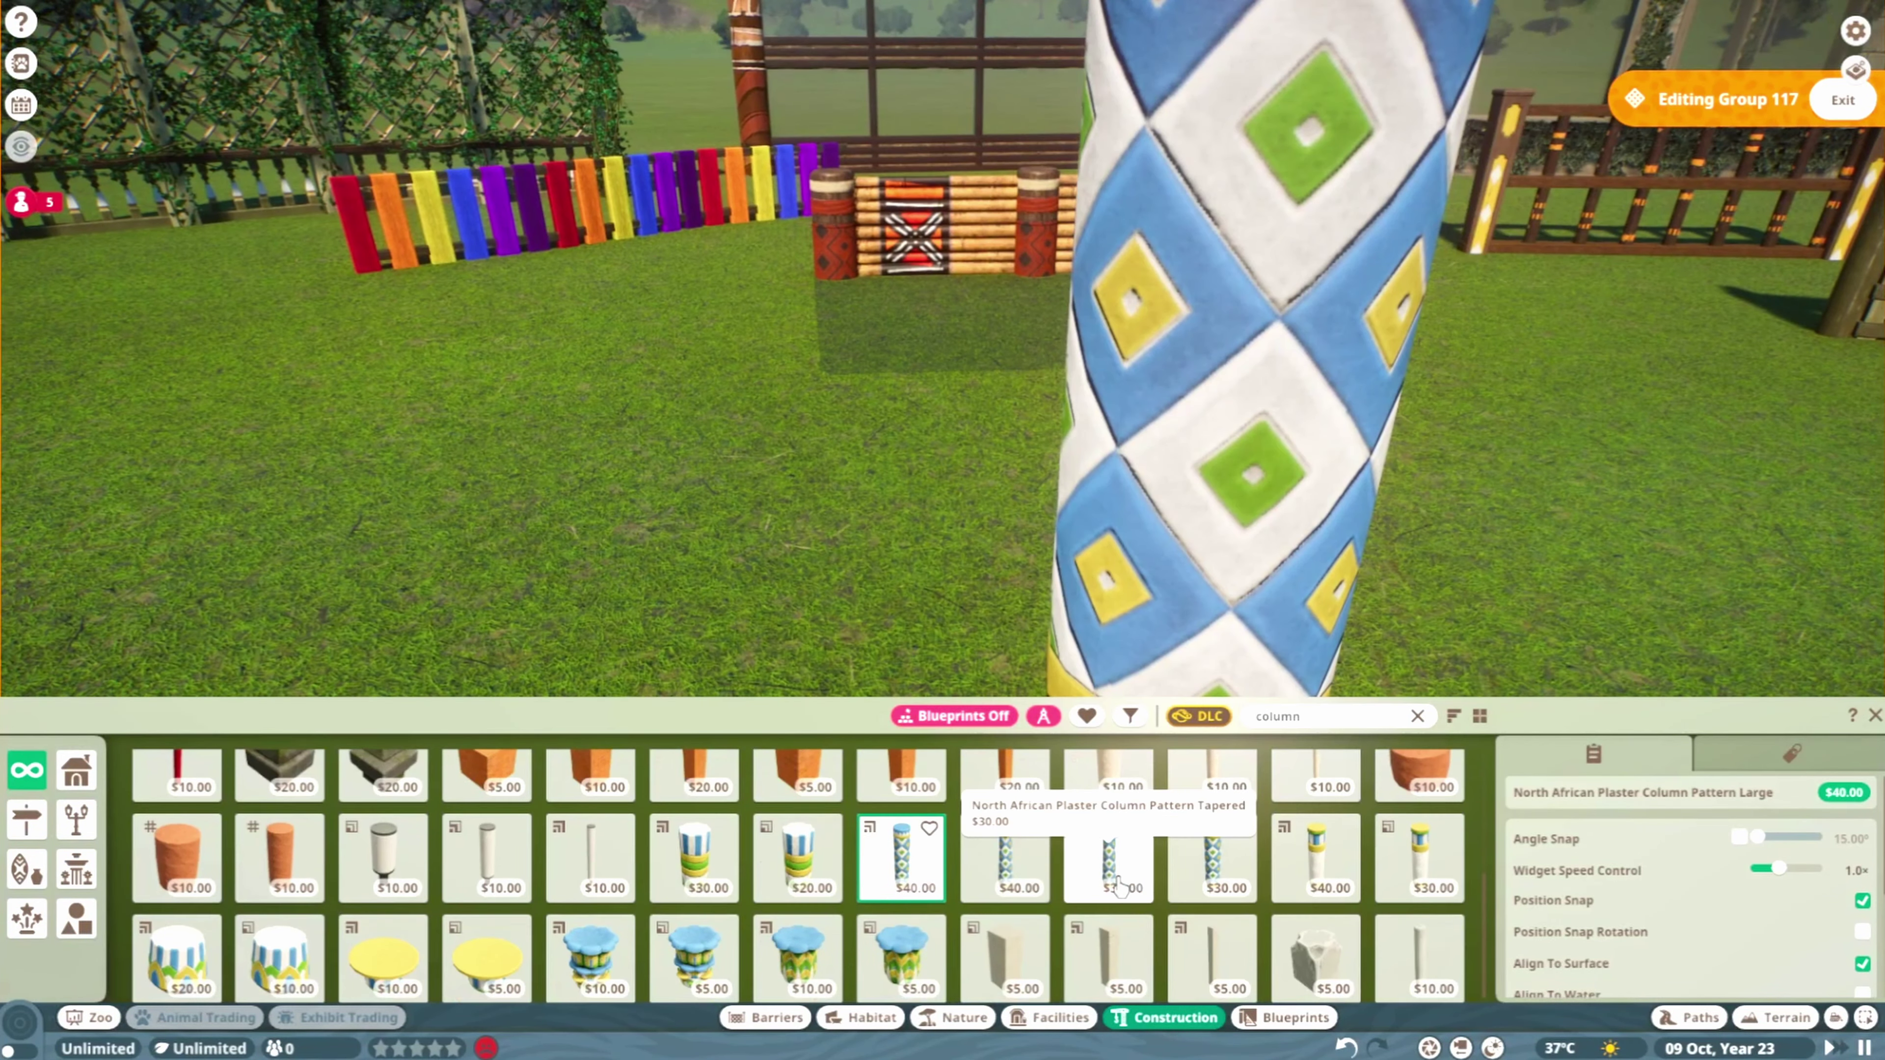
left_click(1108, 861)
left_click(1360, 368)
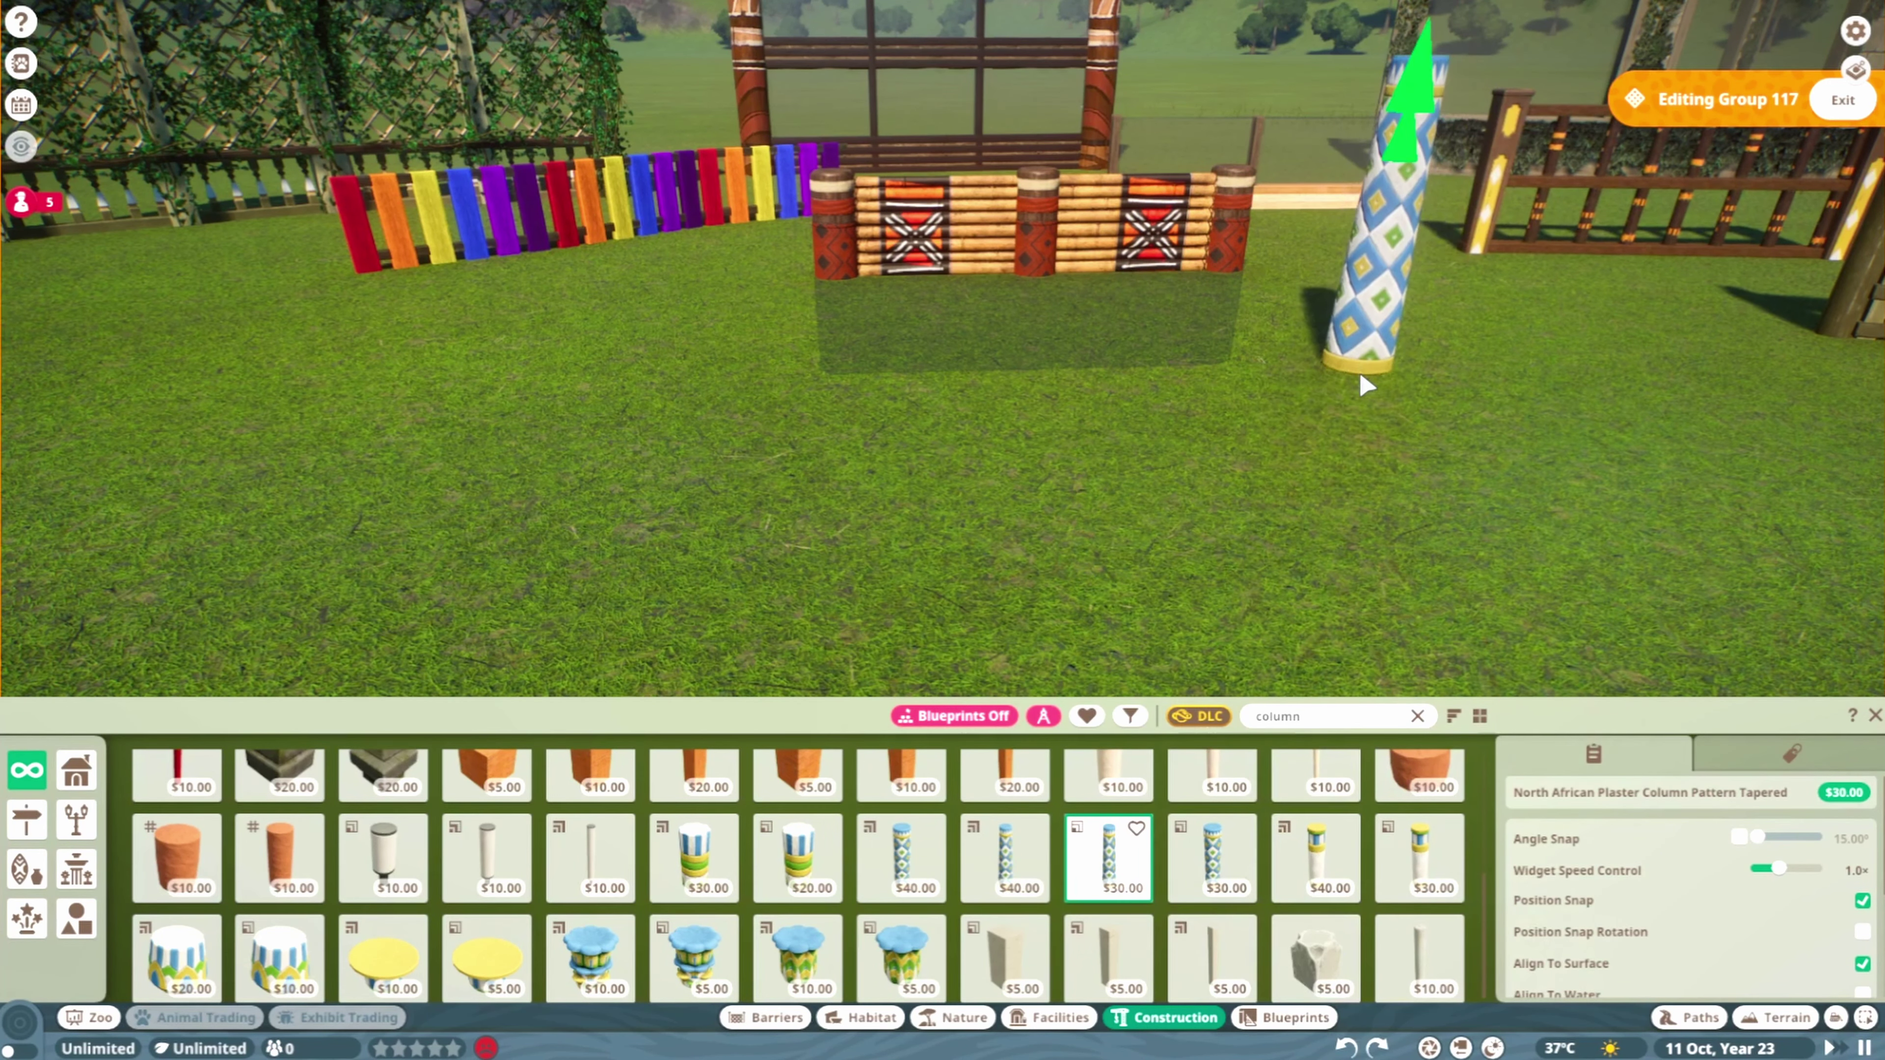
left_click_drag(1369, 487, 1366, 505)
Recolour the tapered column's diamond pattern, making the second colour dark olive
left_click(1358, 335)
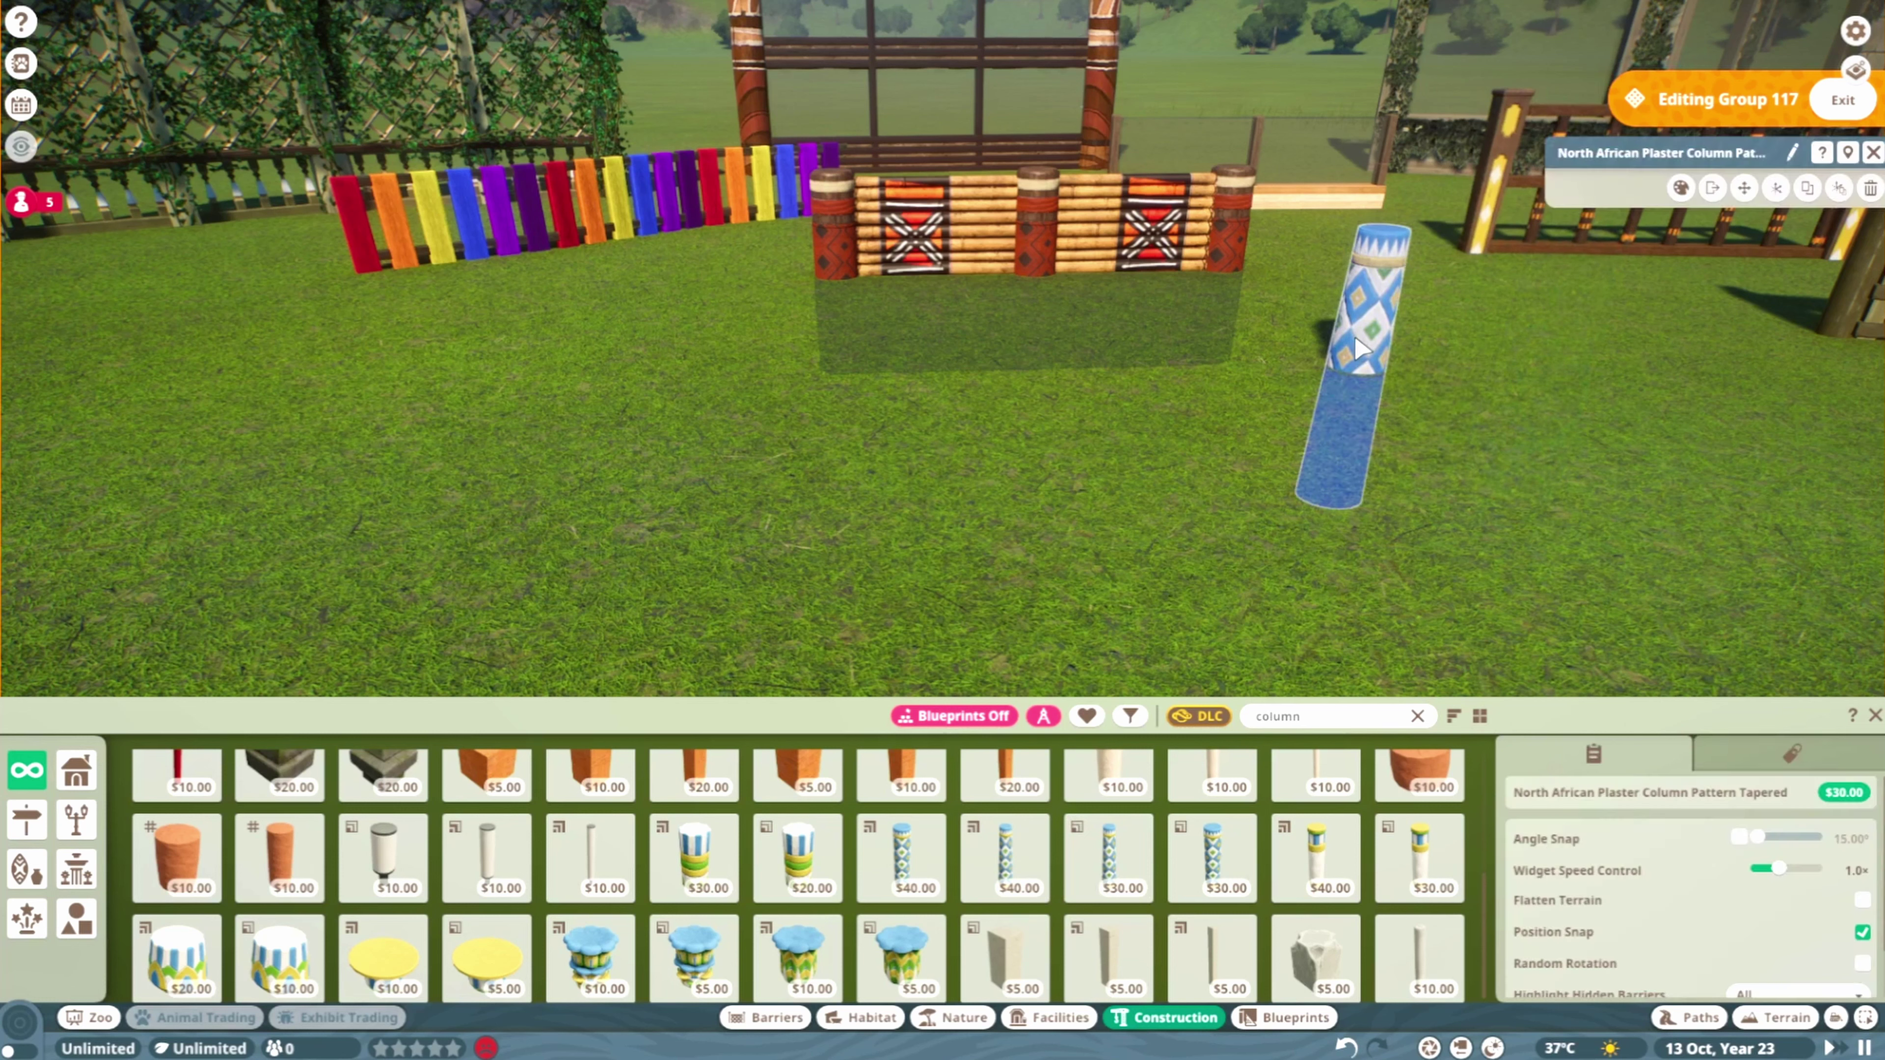
left_click(1679, 189)
left_click(1650, 186)
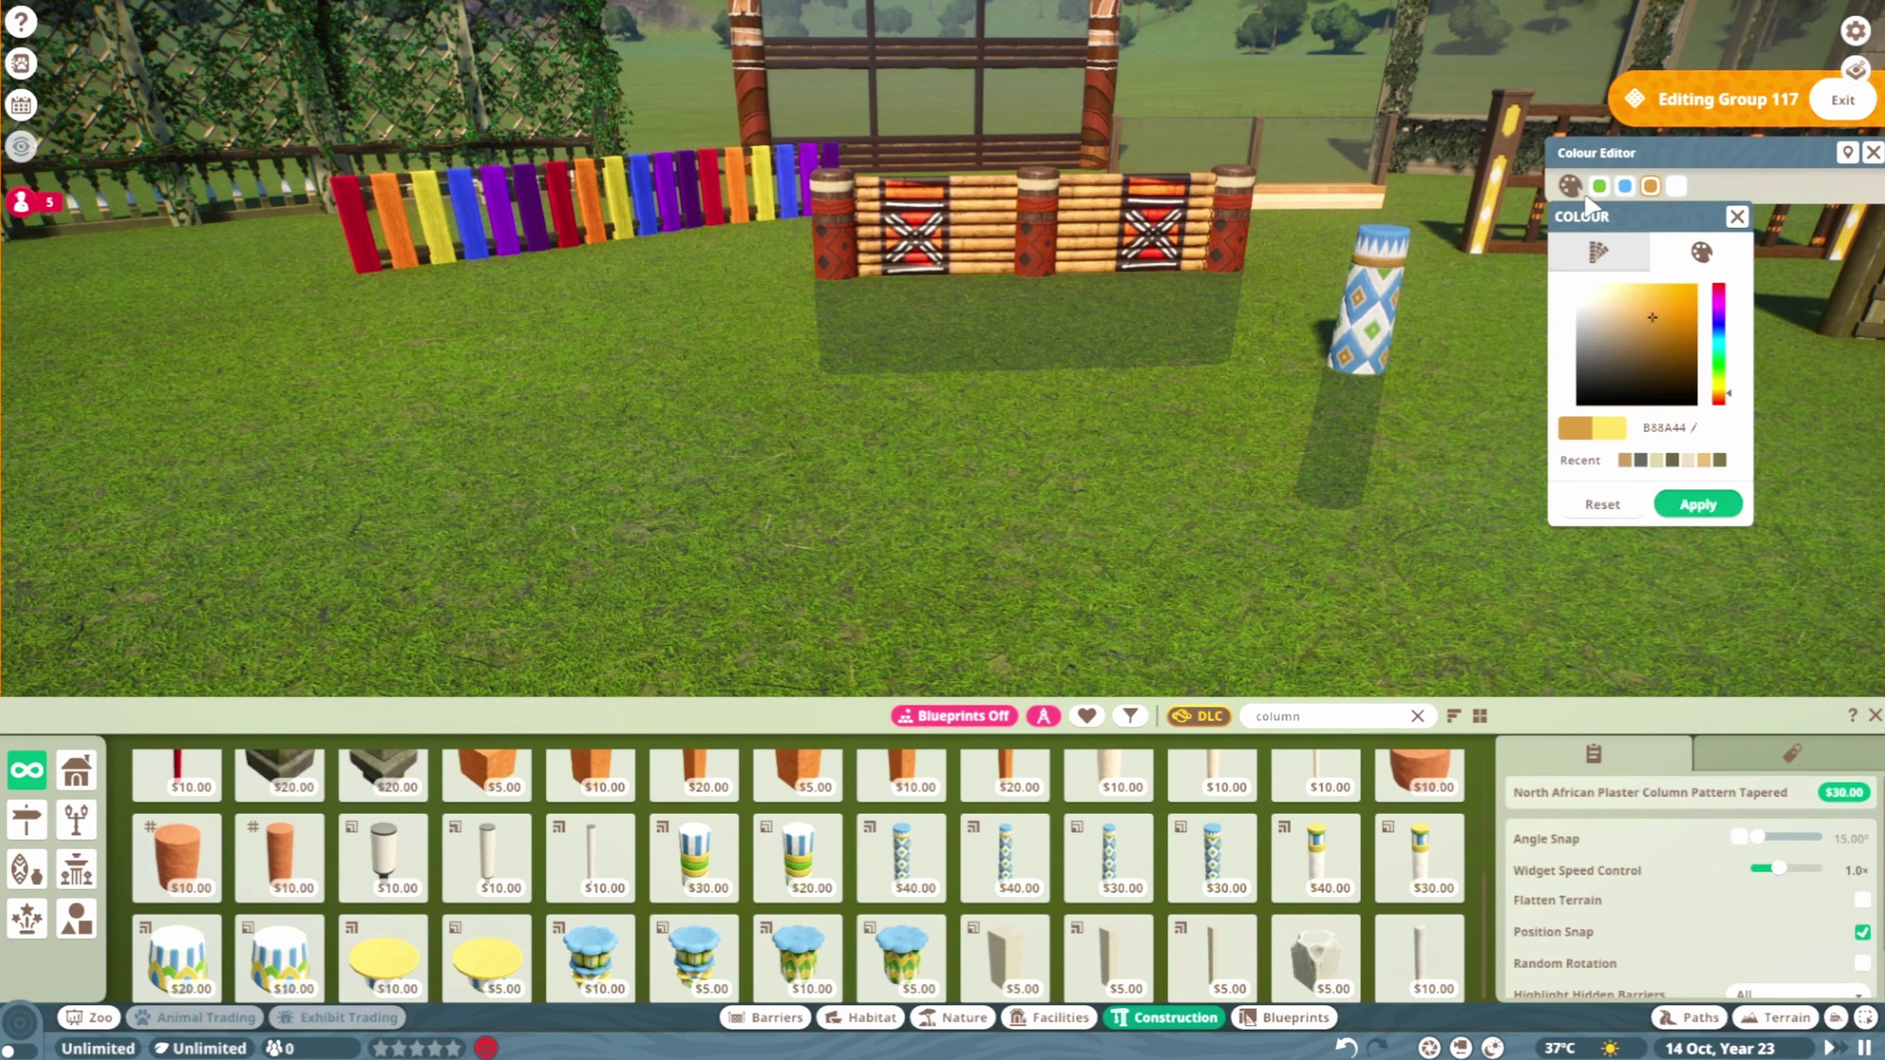
left_click(1624, 186)
left_click(1648, 362)
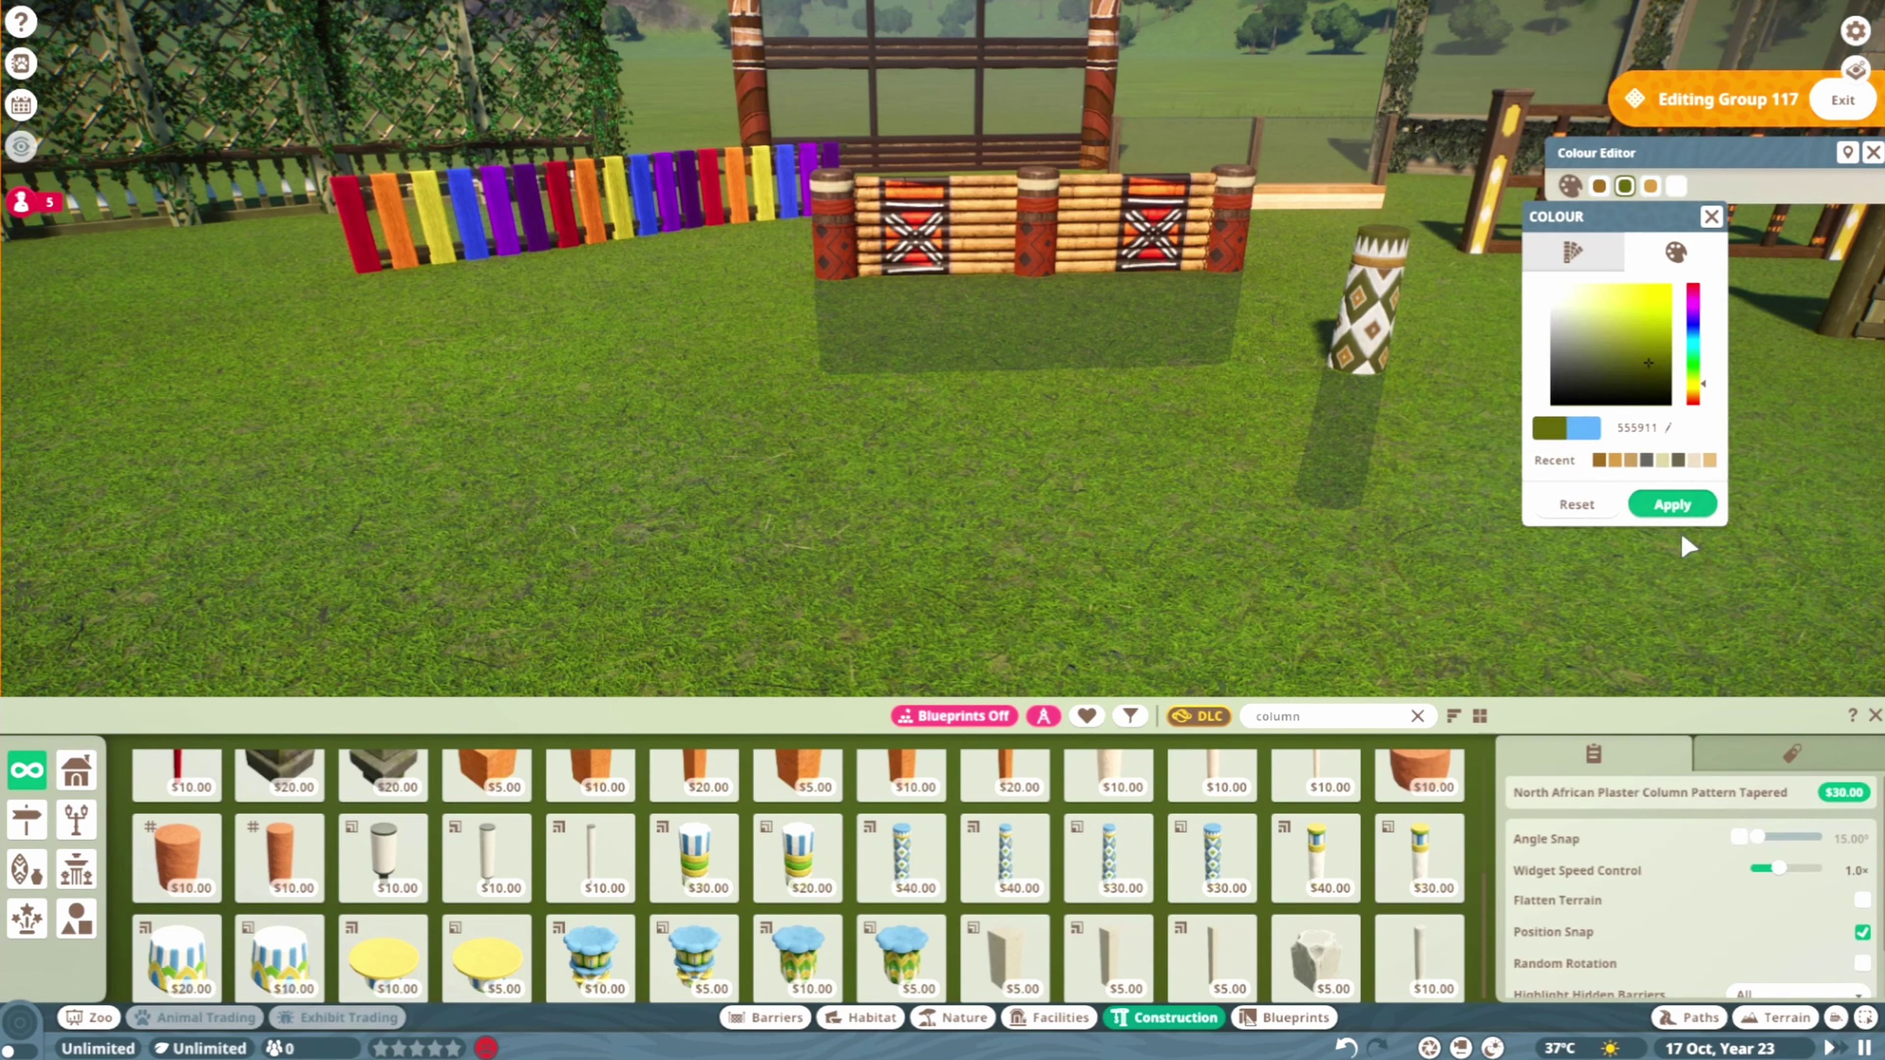
left_click(1673, 505)
scroll(1359, 520, "up", 5)
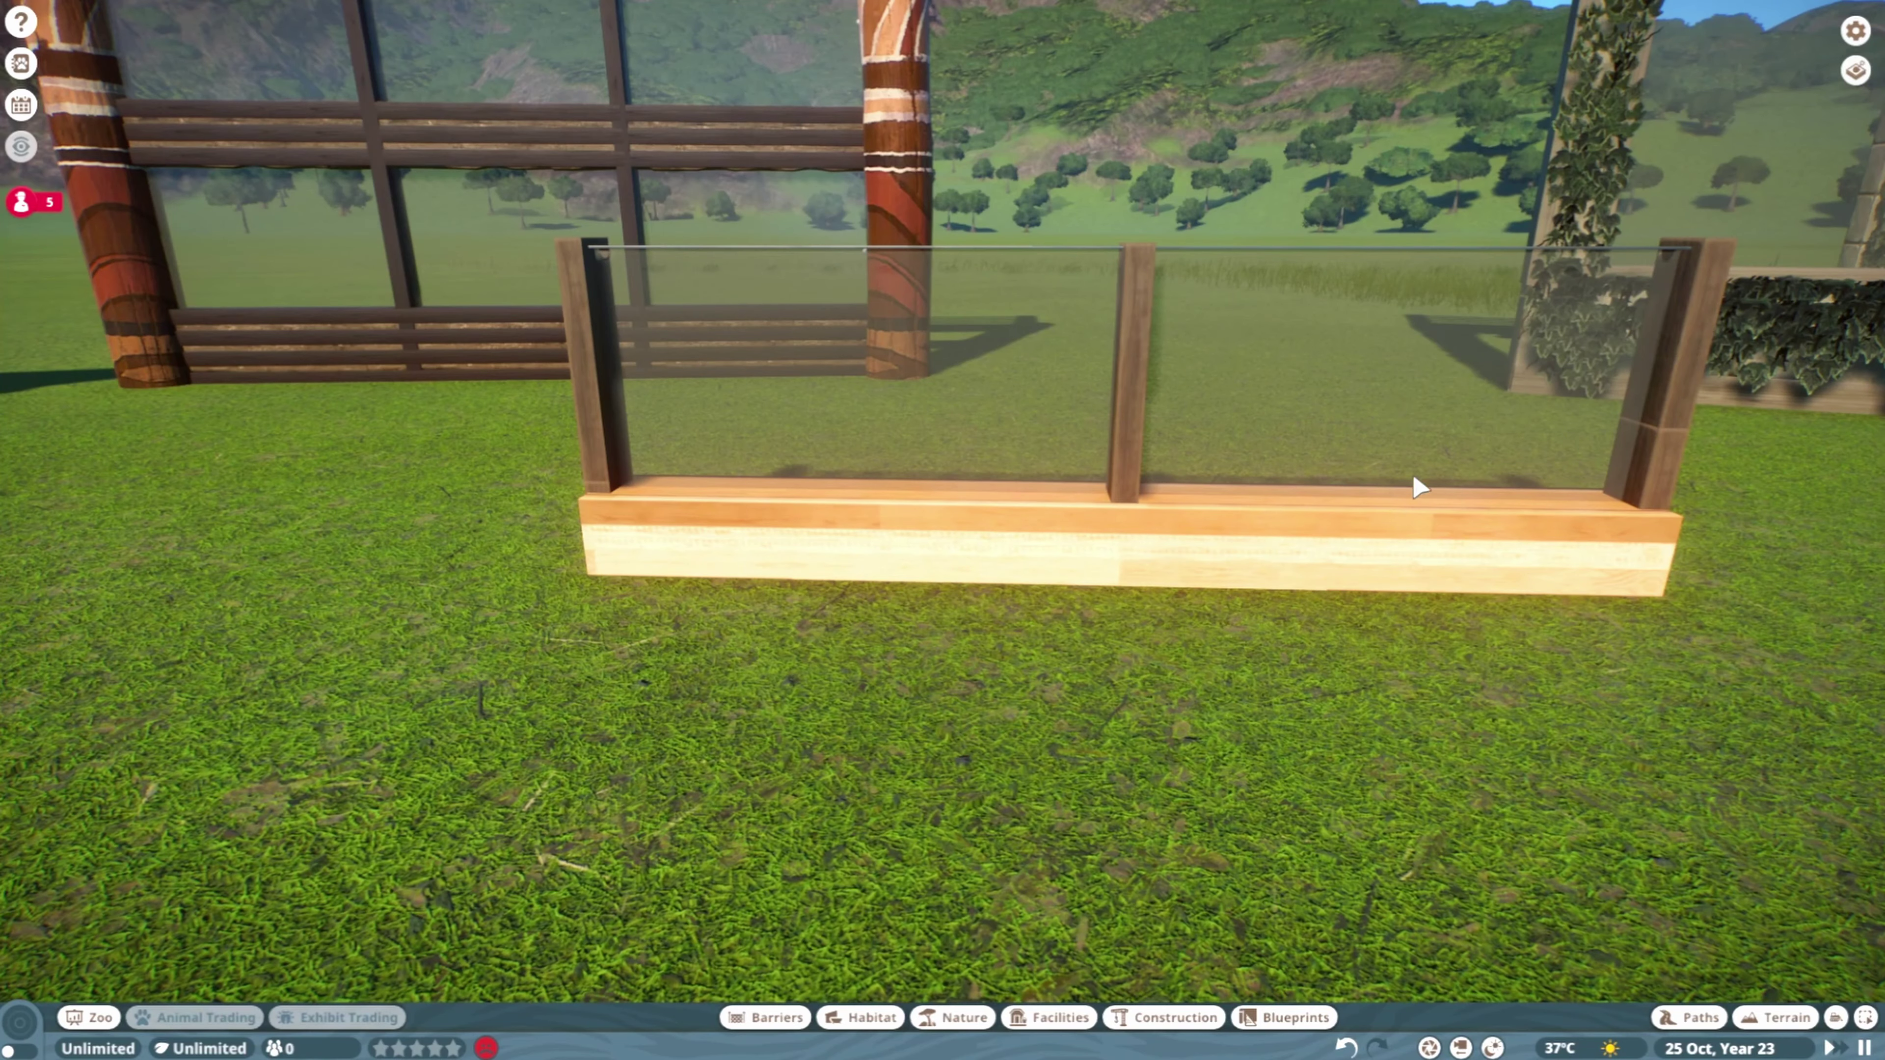
Open the glass-topped plank wall, Group 113, for editing
scroll(1107, 349, "down", 3)
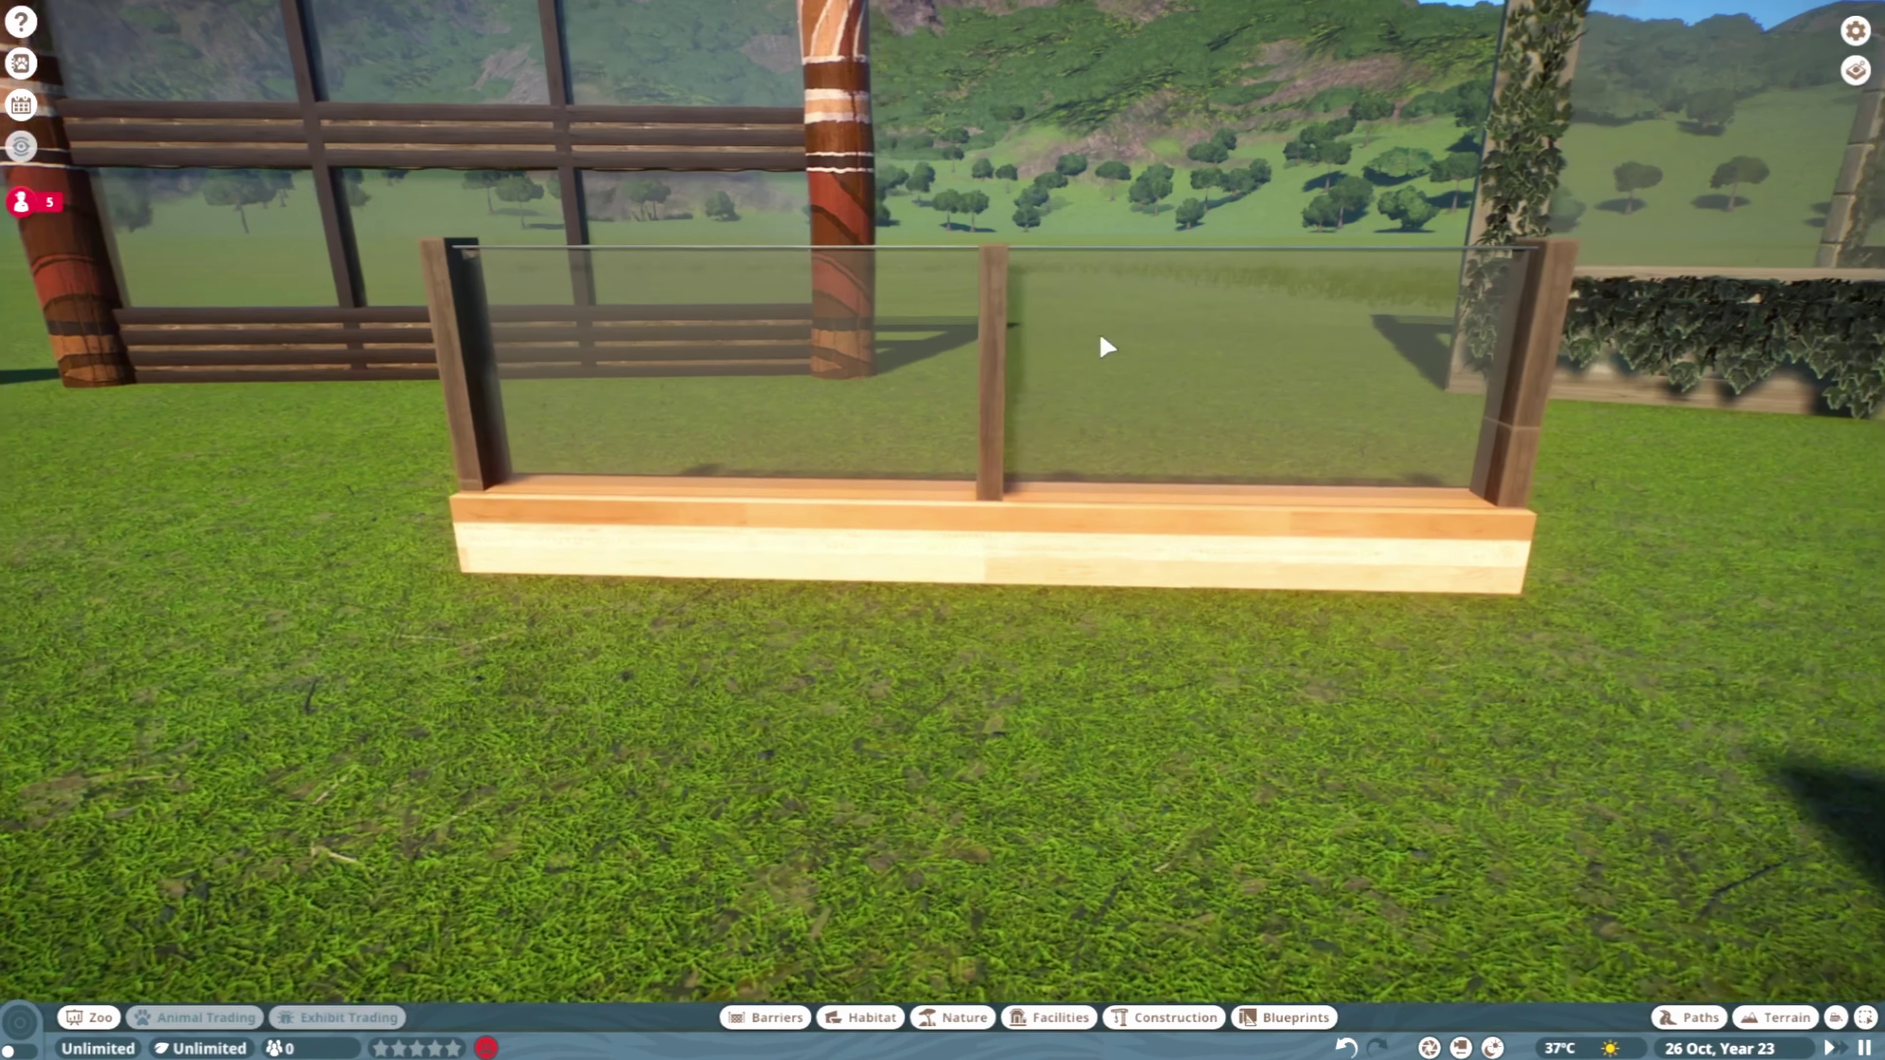
scroll(995, 467, "up", 4)
scroll(995, 468, "down", 2)
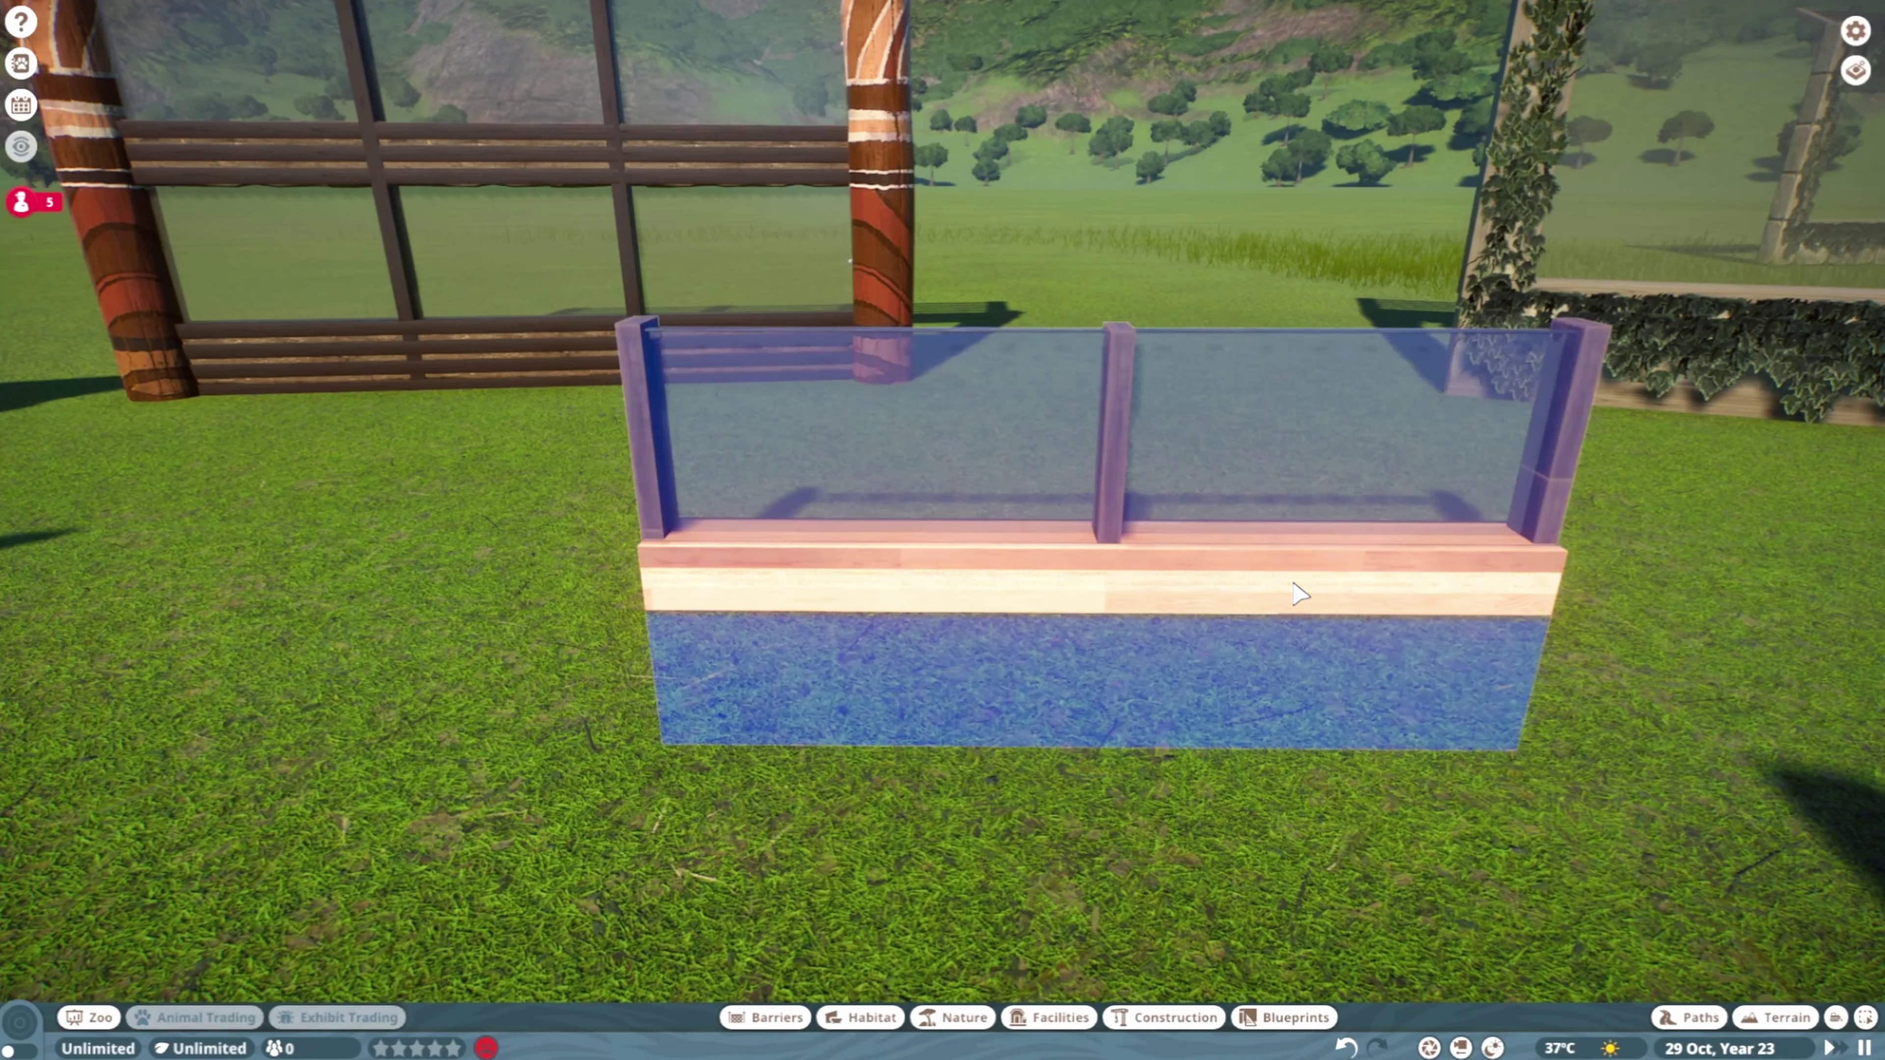
left_click(1298, 591)
left_click(1298, 591)
left_click(1578, 282)
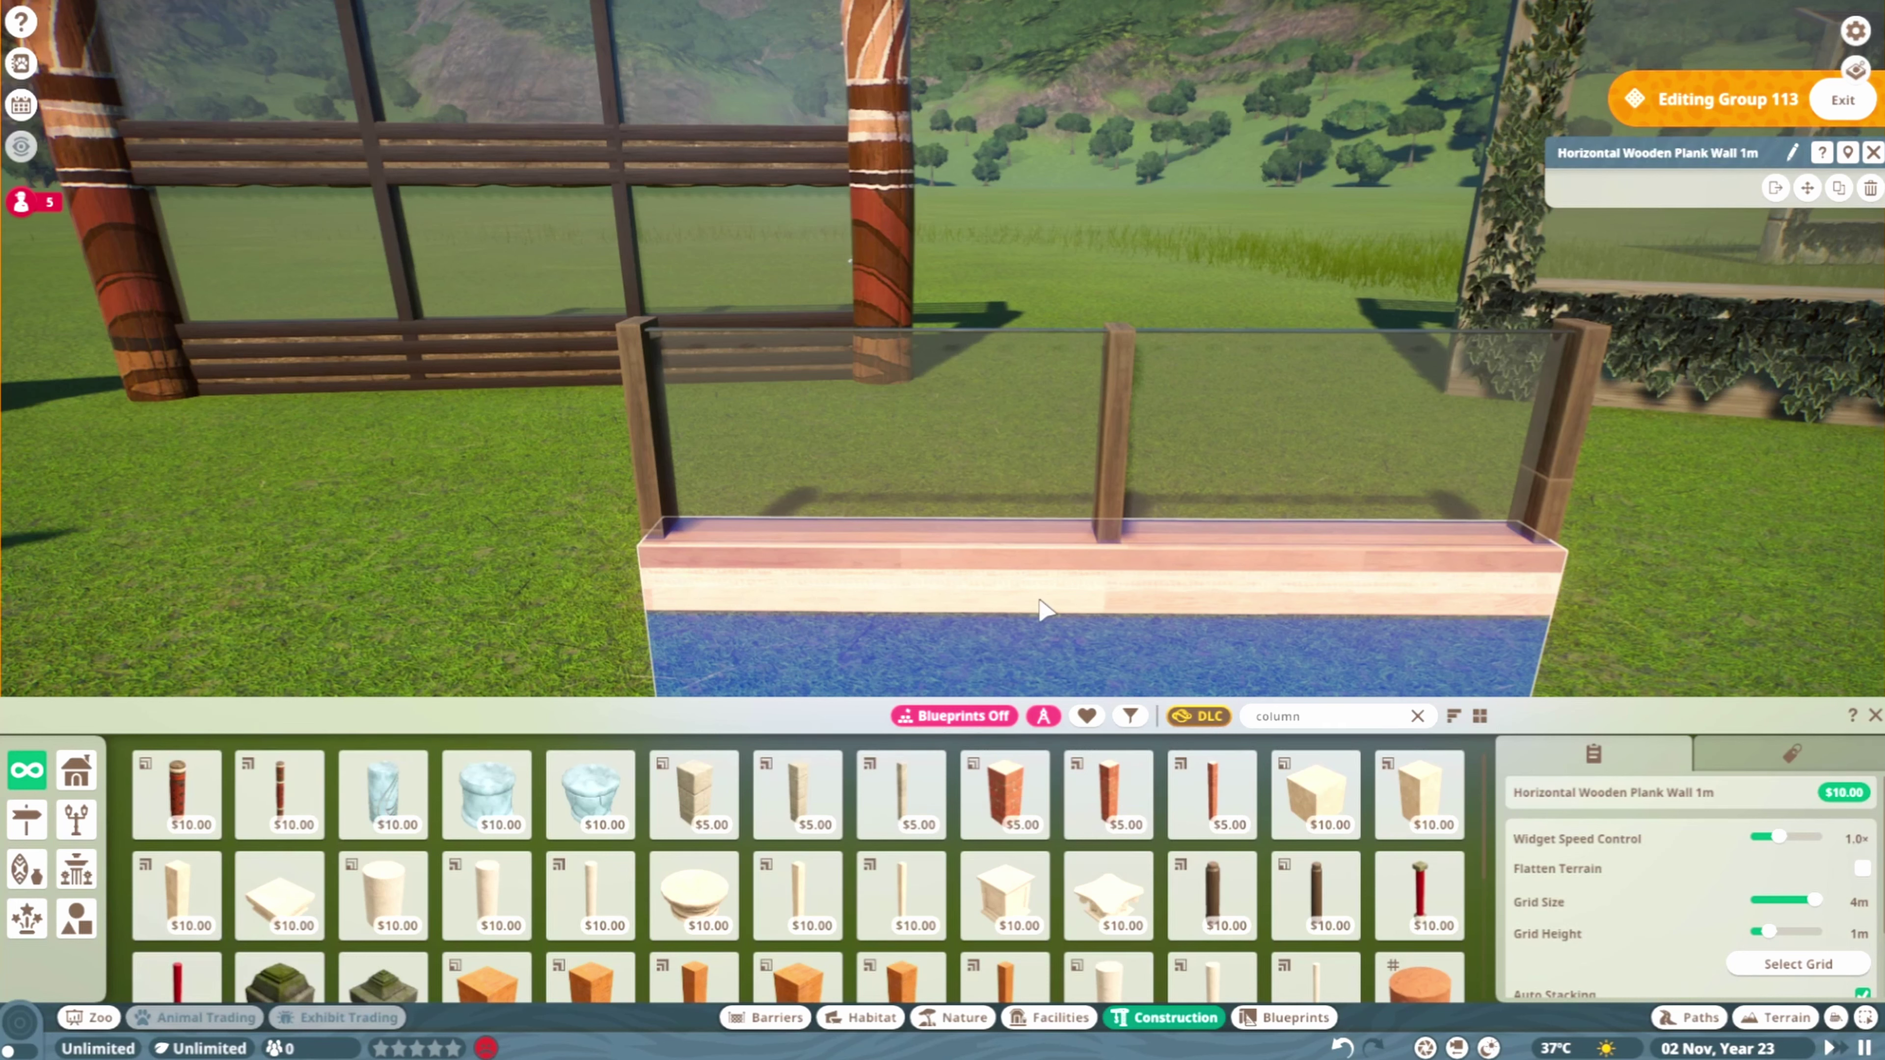
Check its glass panel and door plank, then select the Australia Decorative Pattern Log column
left_click(972, 434)
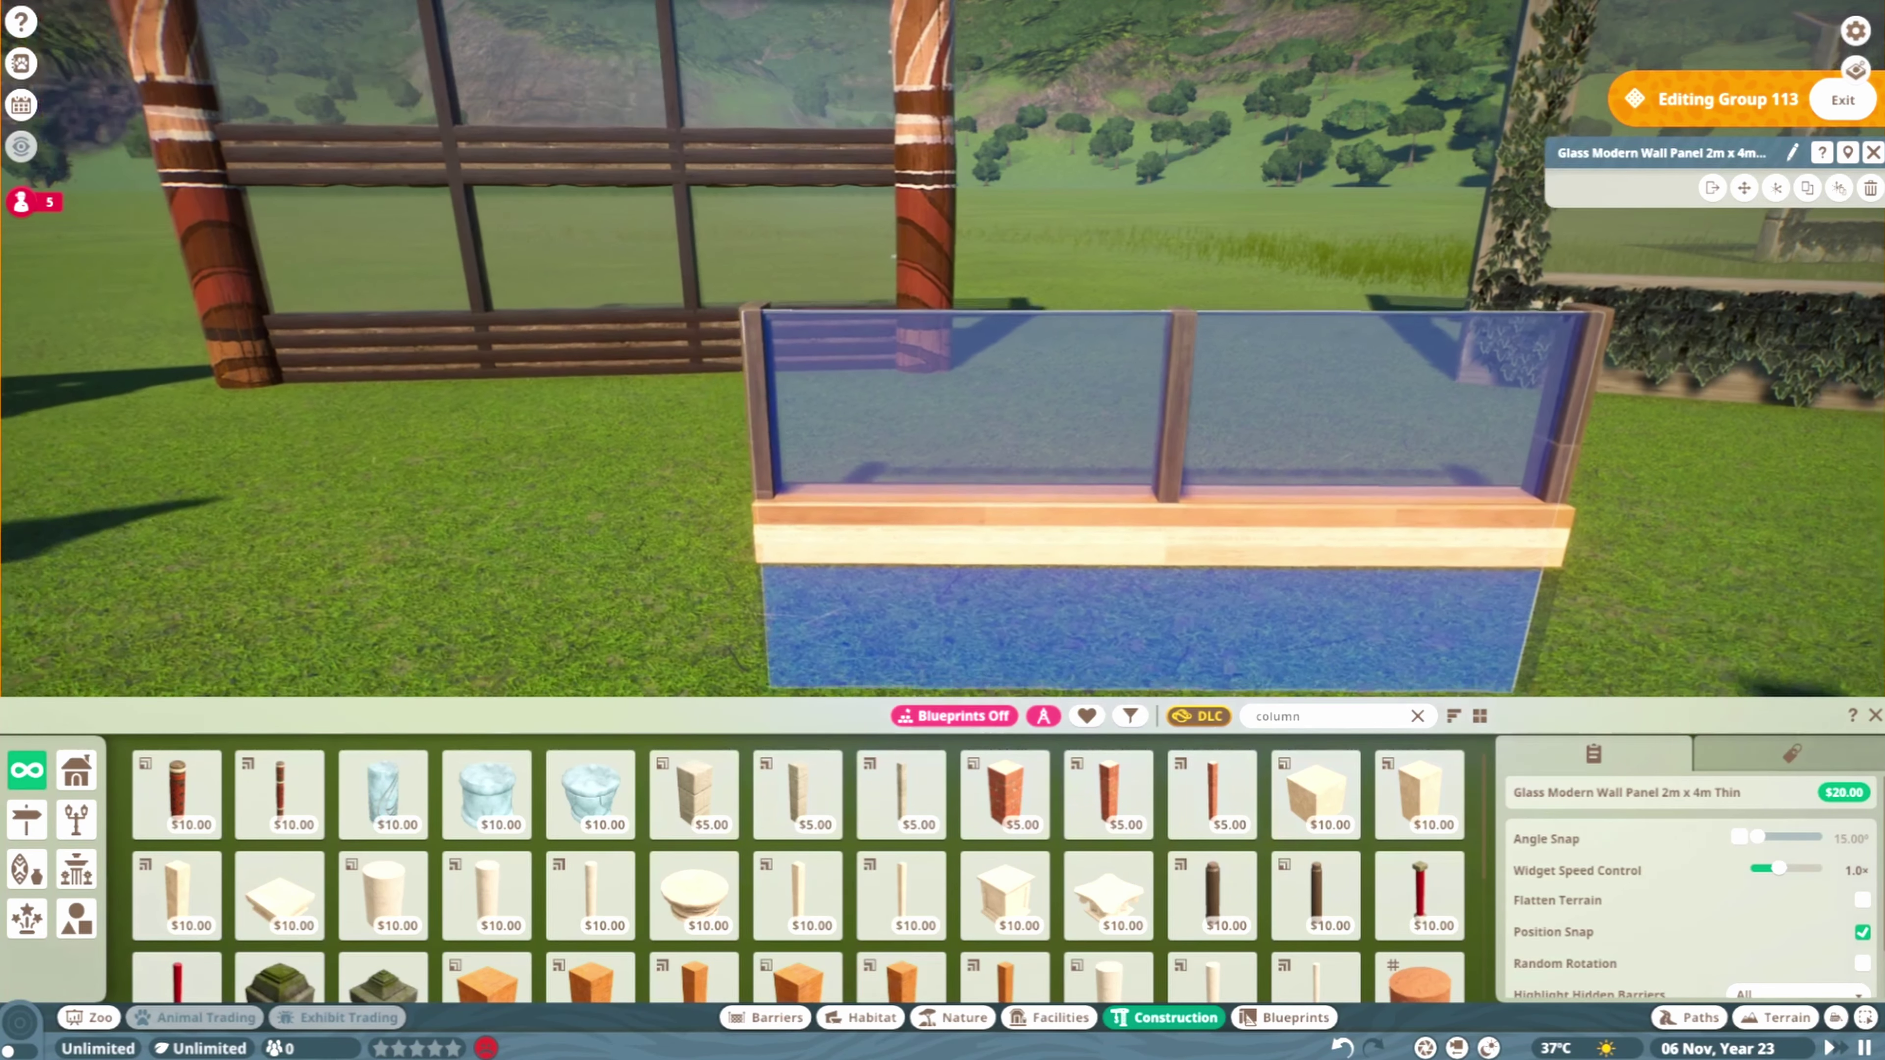
left_click(417, 300)
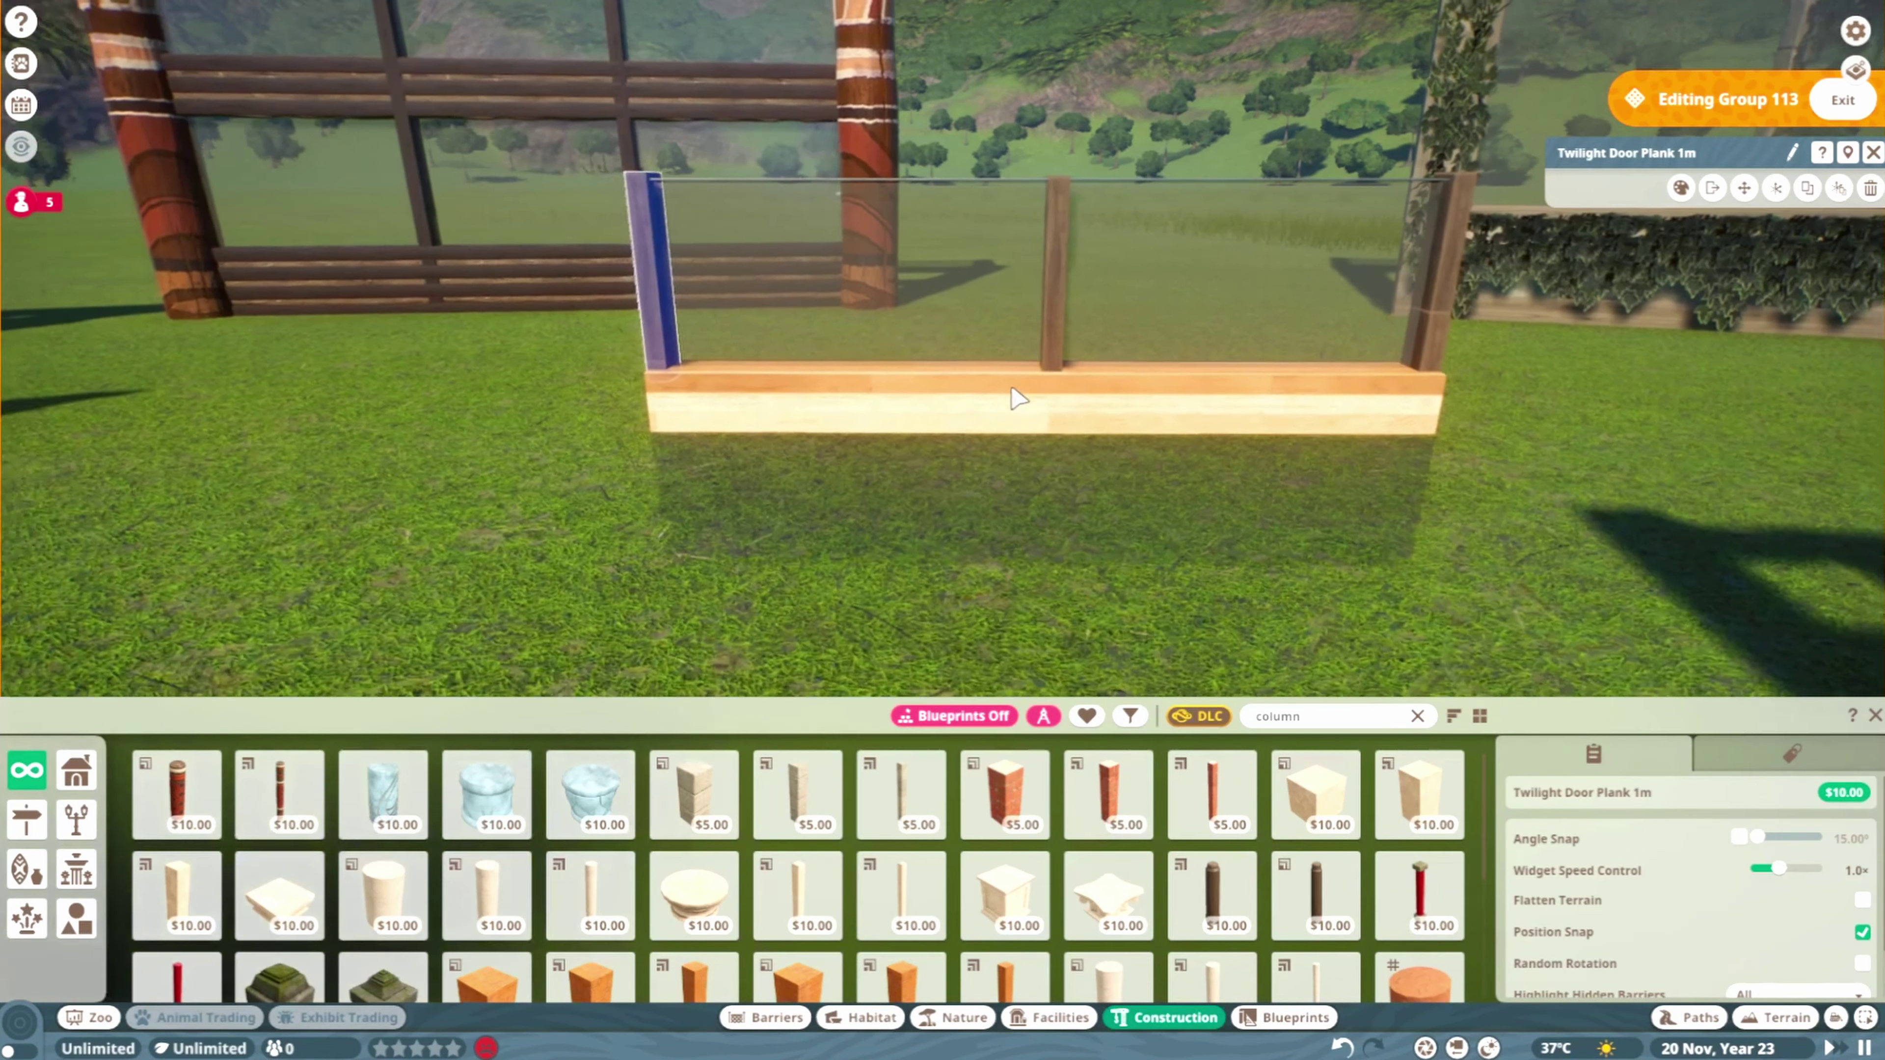
left_click(1113, 416)
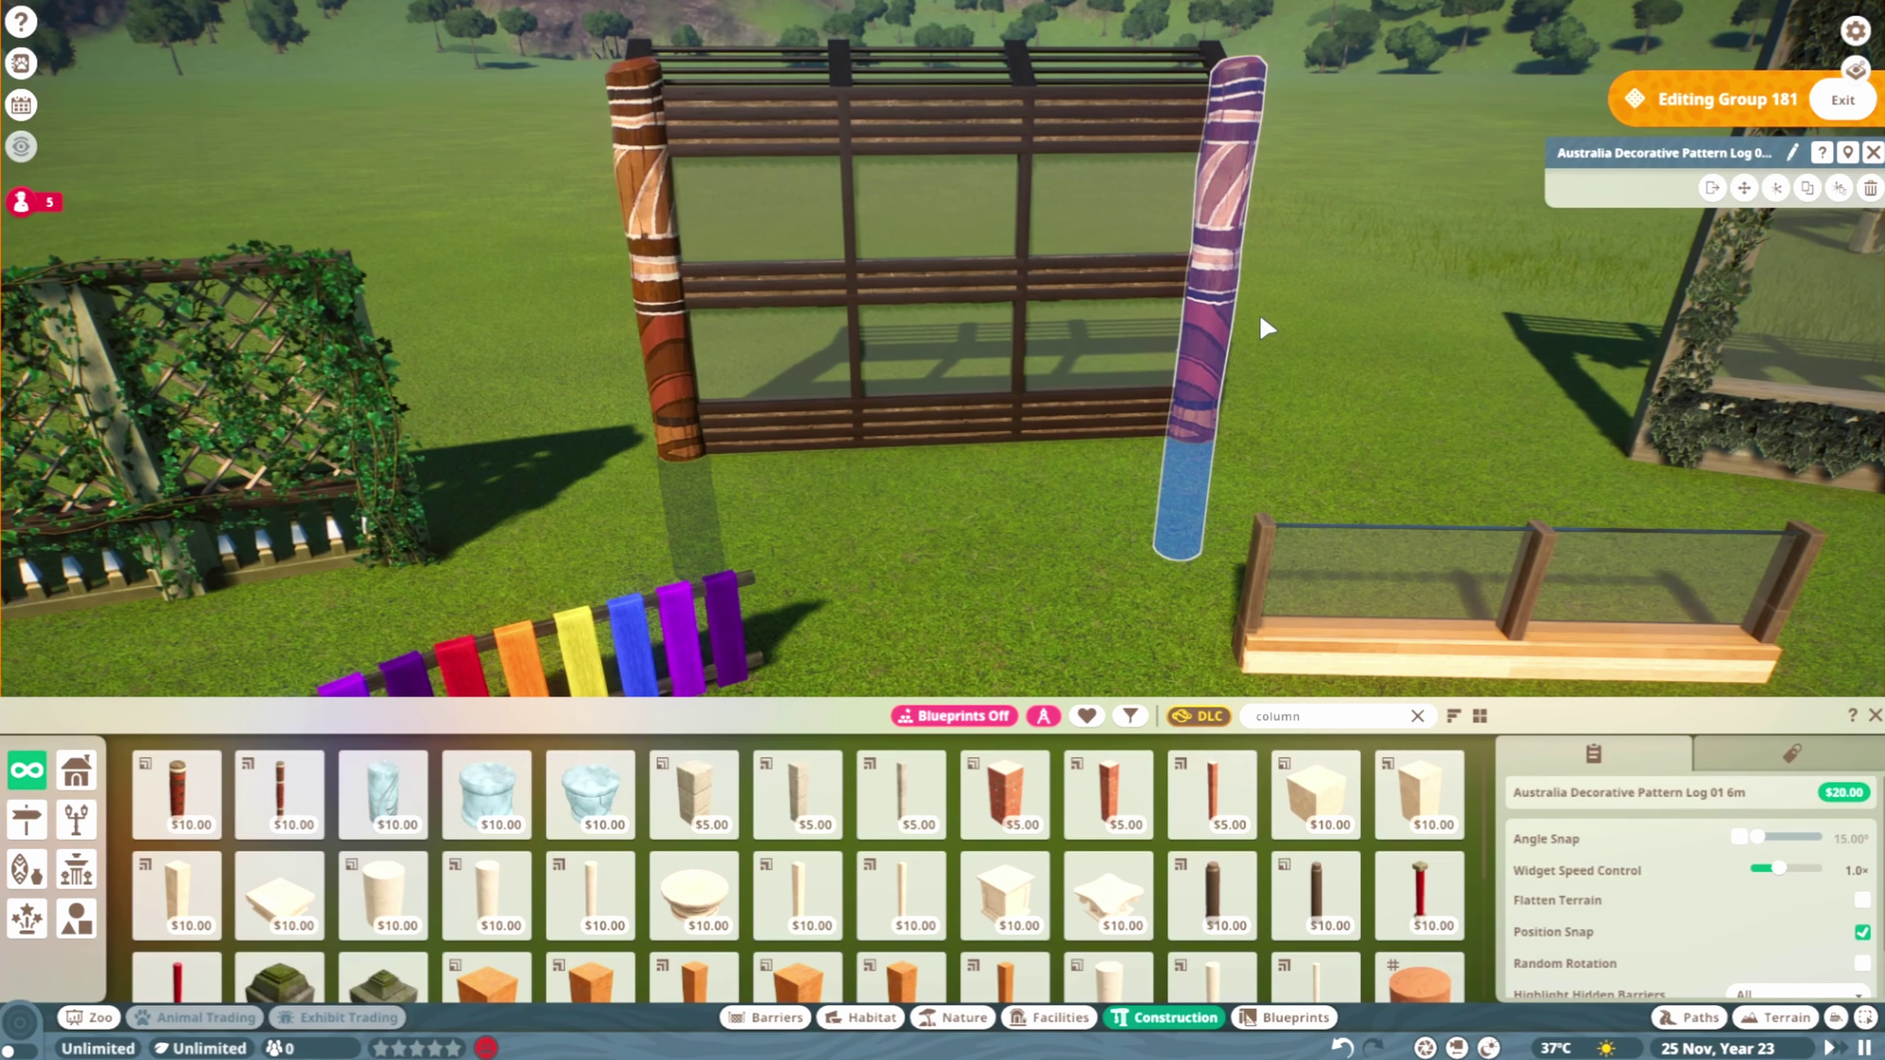
Select African Decorative Strip 05 on the glass wall, keeping its existing name
scroll(1226, 197, "down", 5)
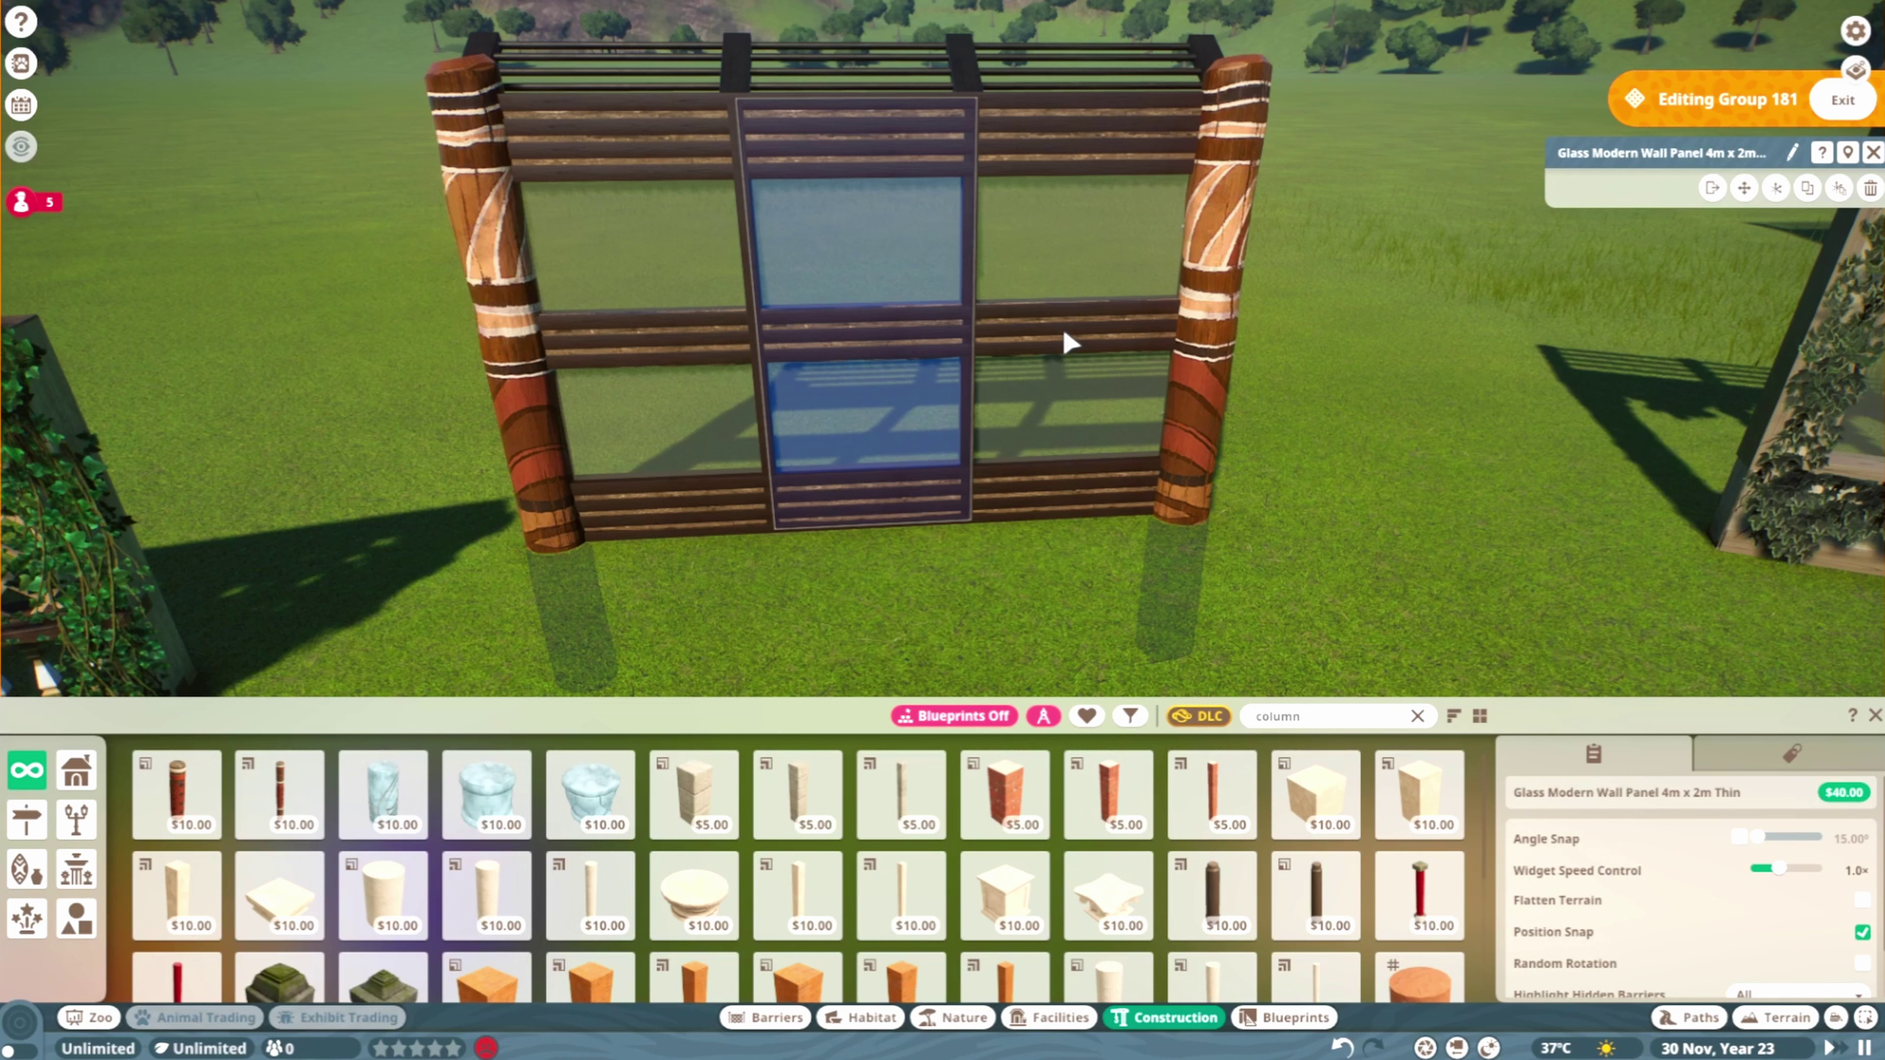
left_click(1068, 342)
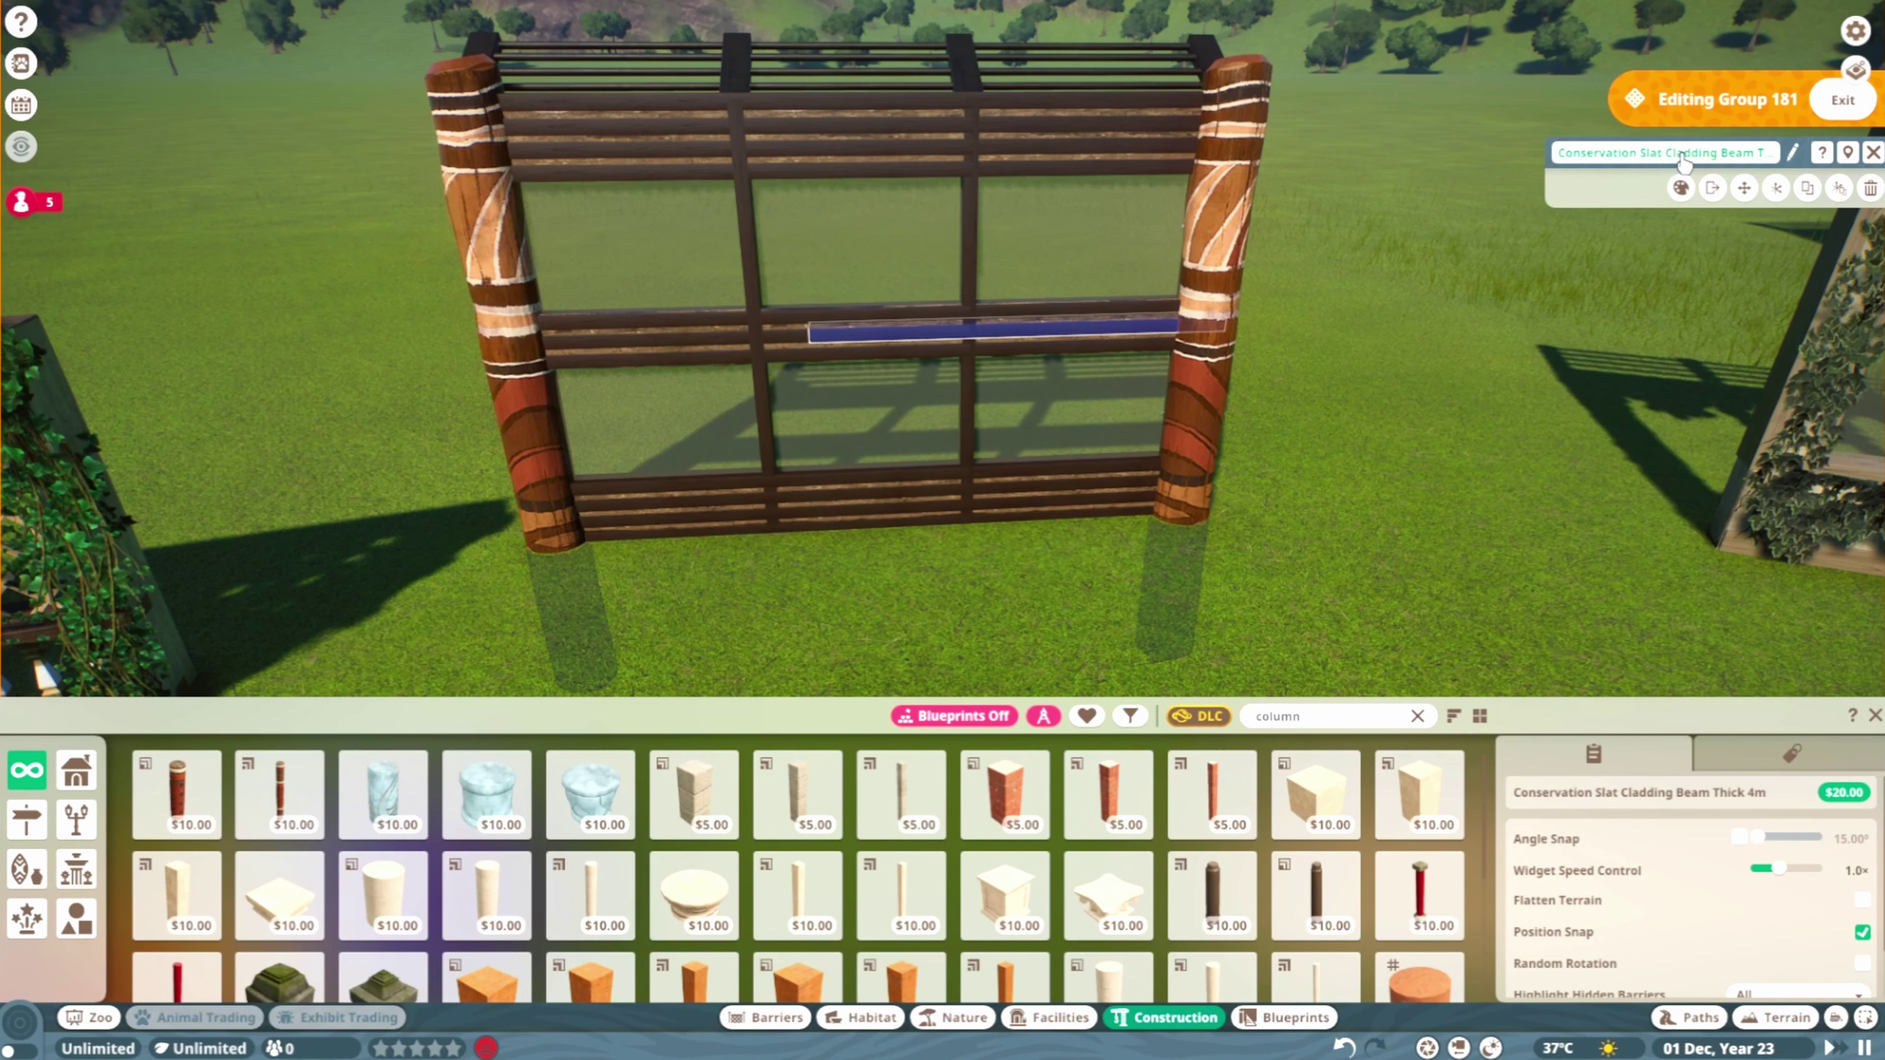
key("q")
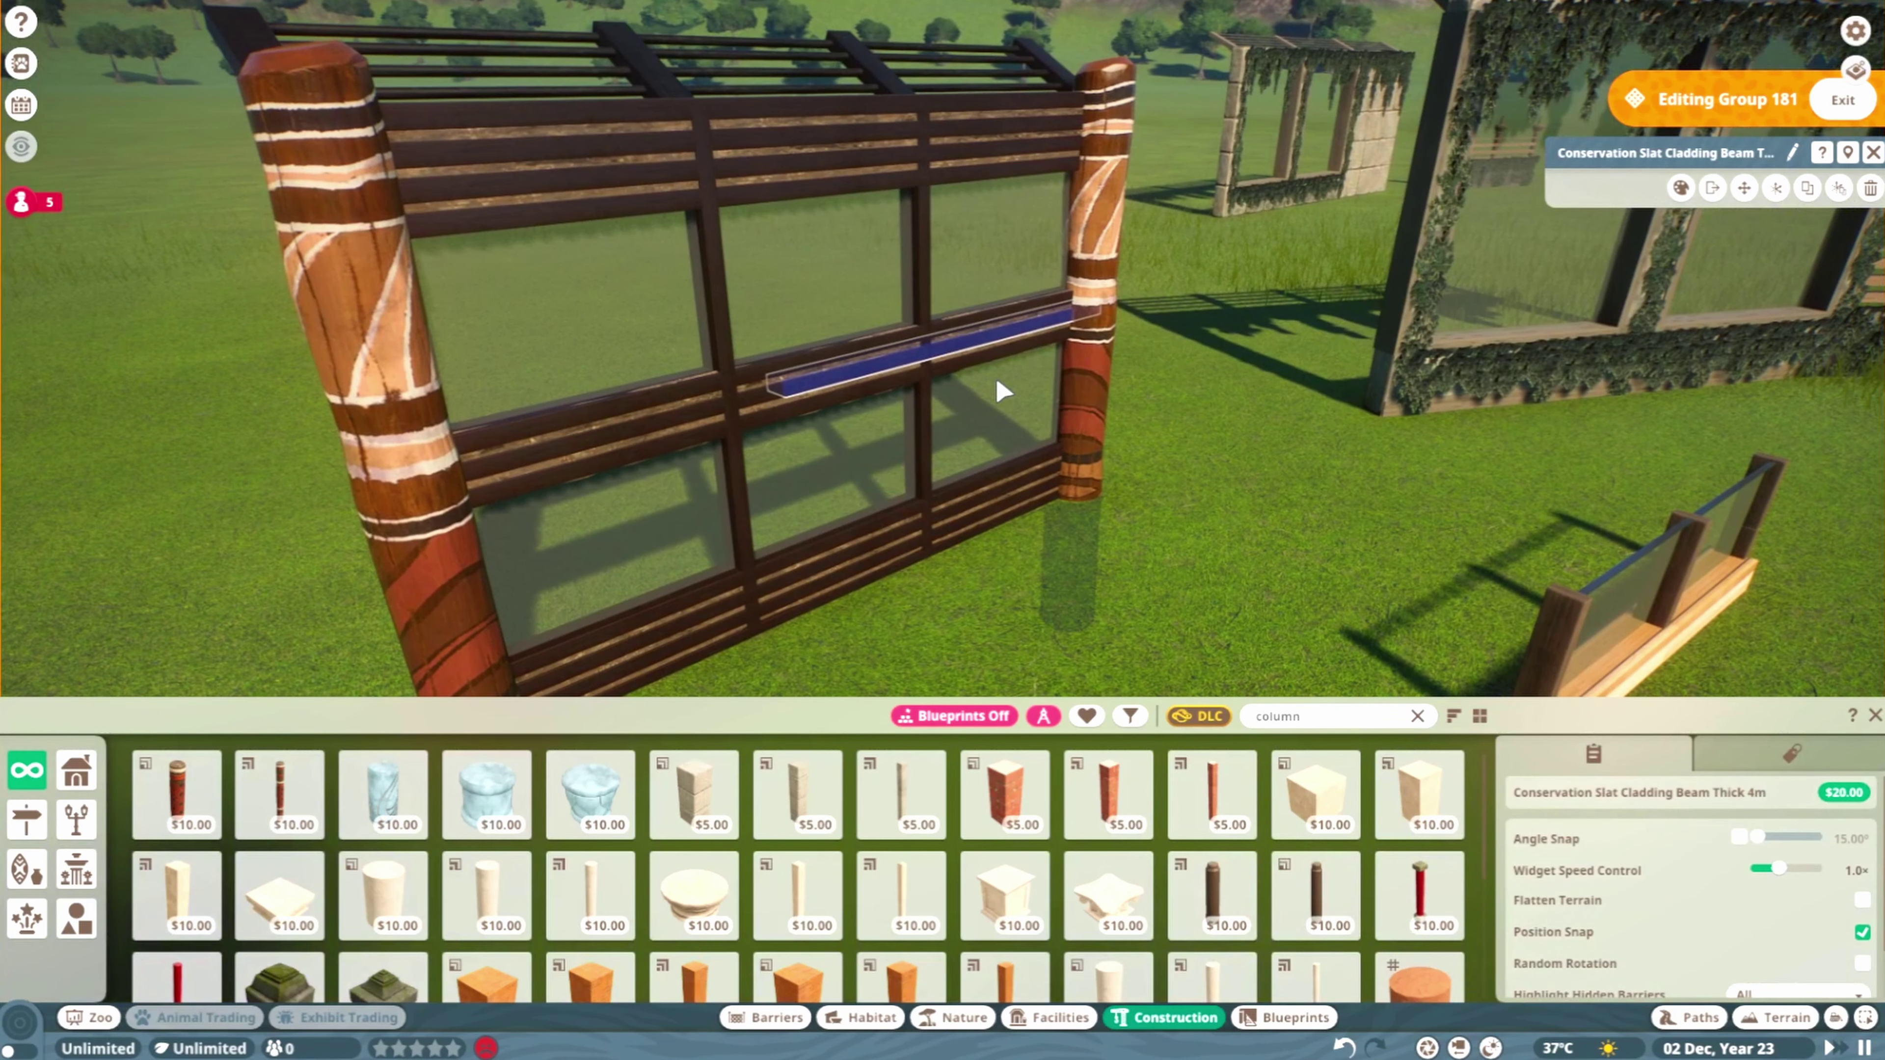
left_click(987, 322)
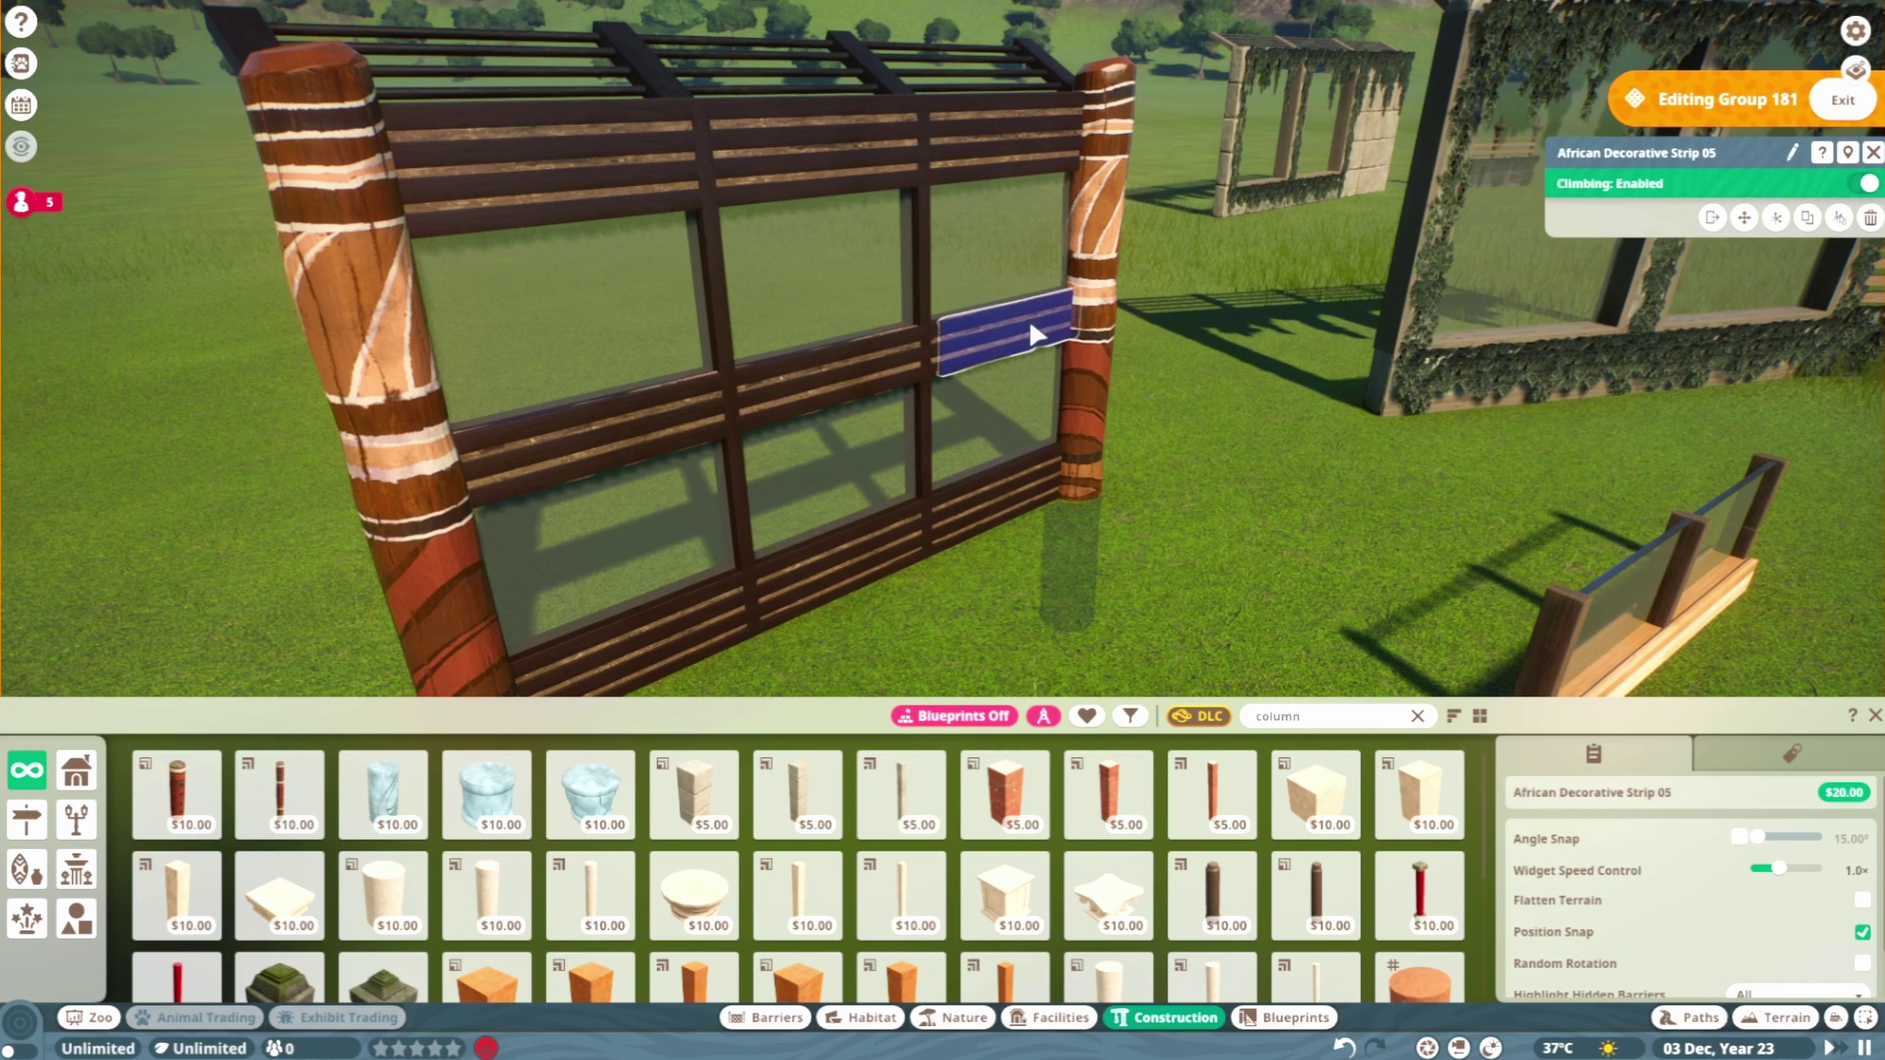
left_click(1601, 166)
key("Return")
Move the strip along the middle rail to the right log column, orbiting to check it
key("m")
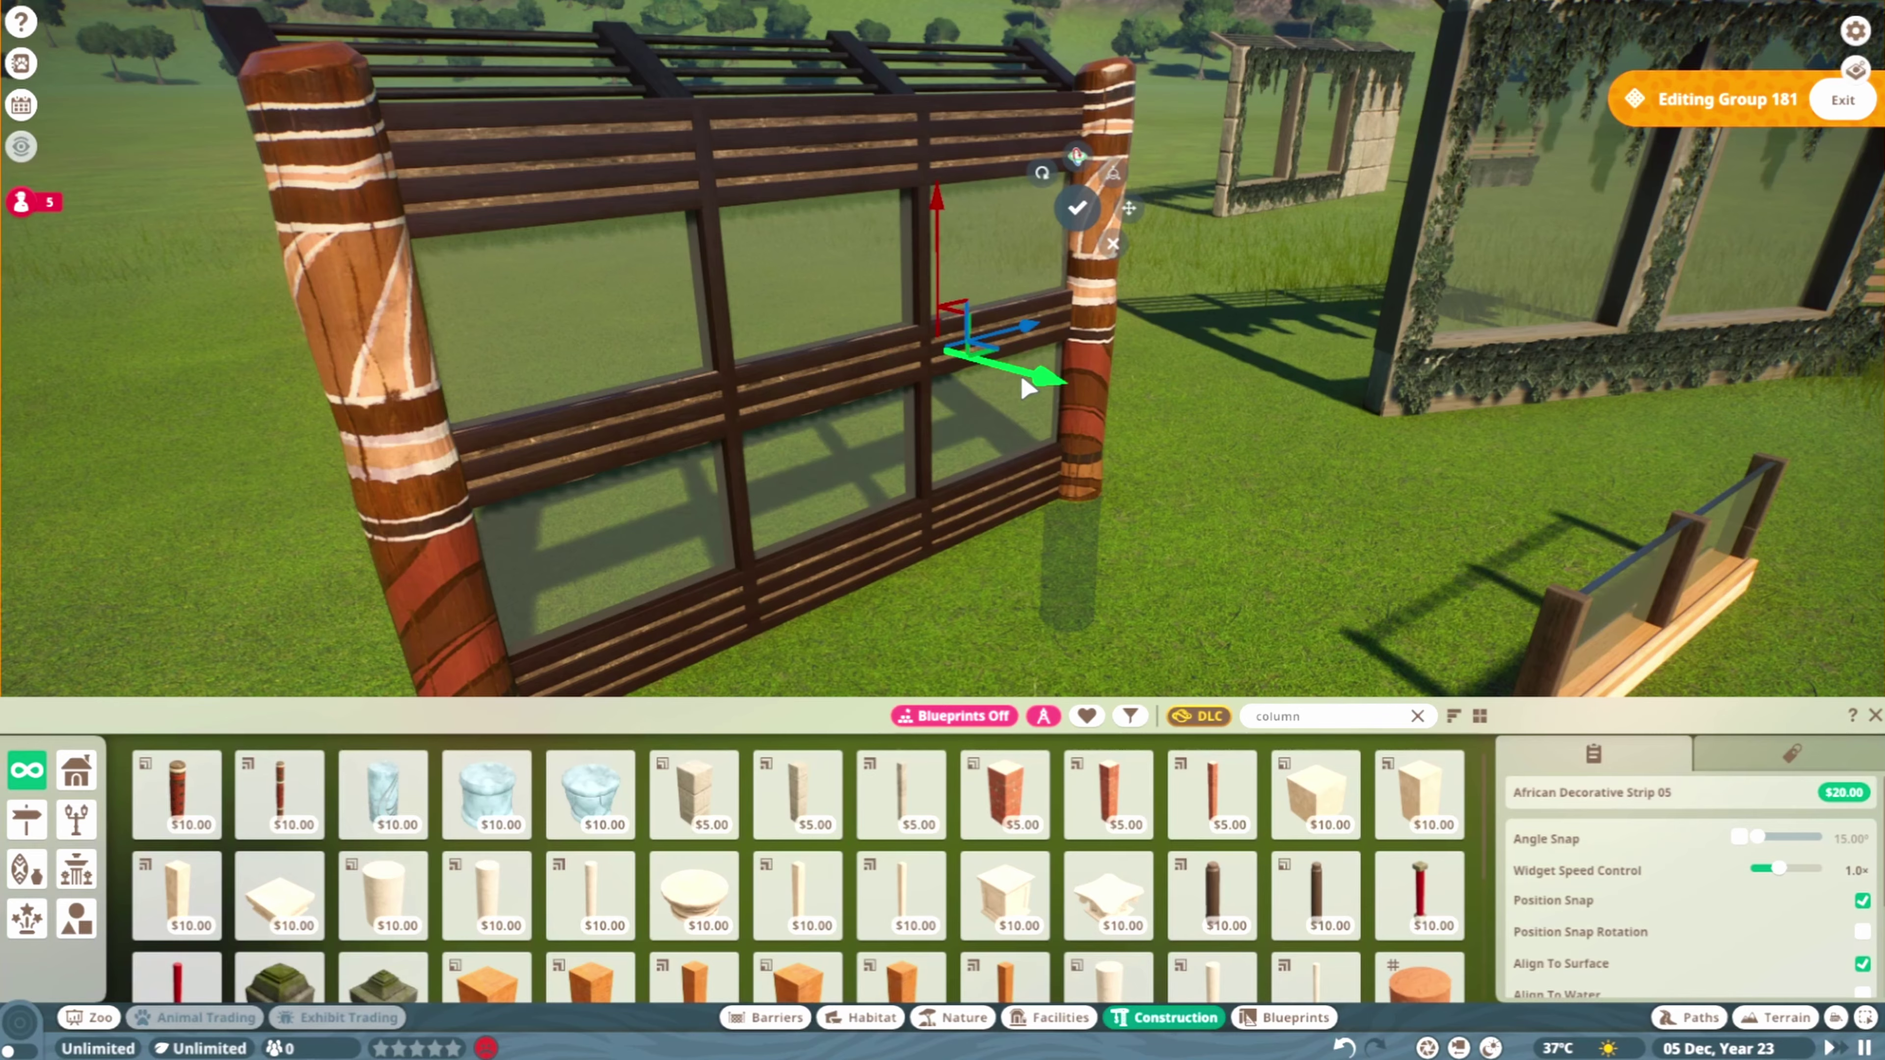
left_click_drag(1026, 386, 1135, 453)
scroll(1098, 446, "up", 5)
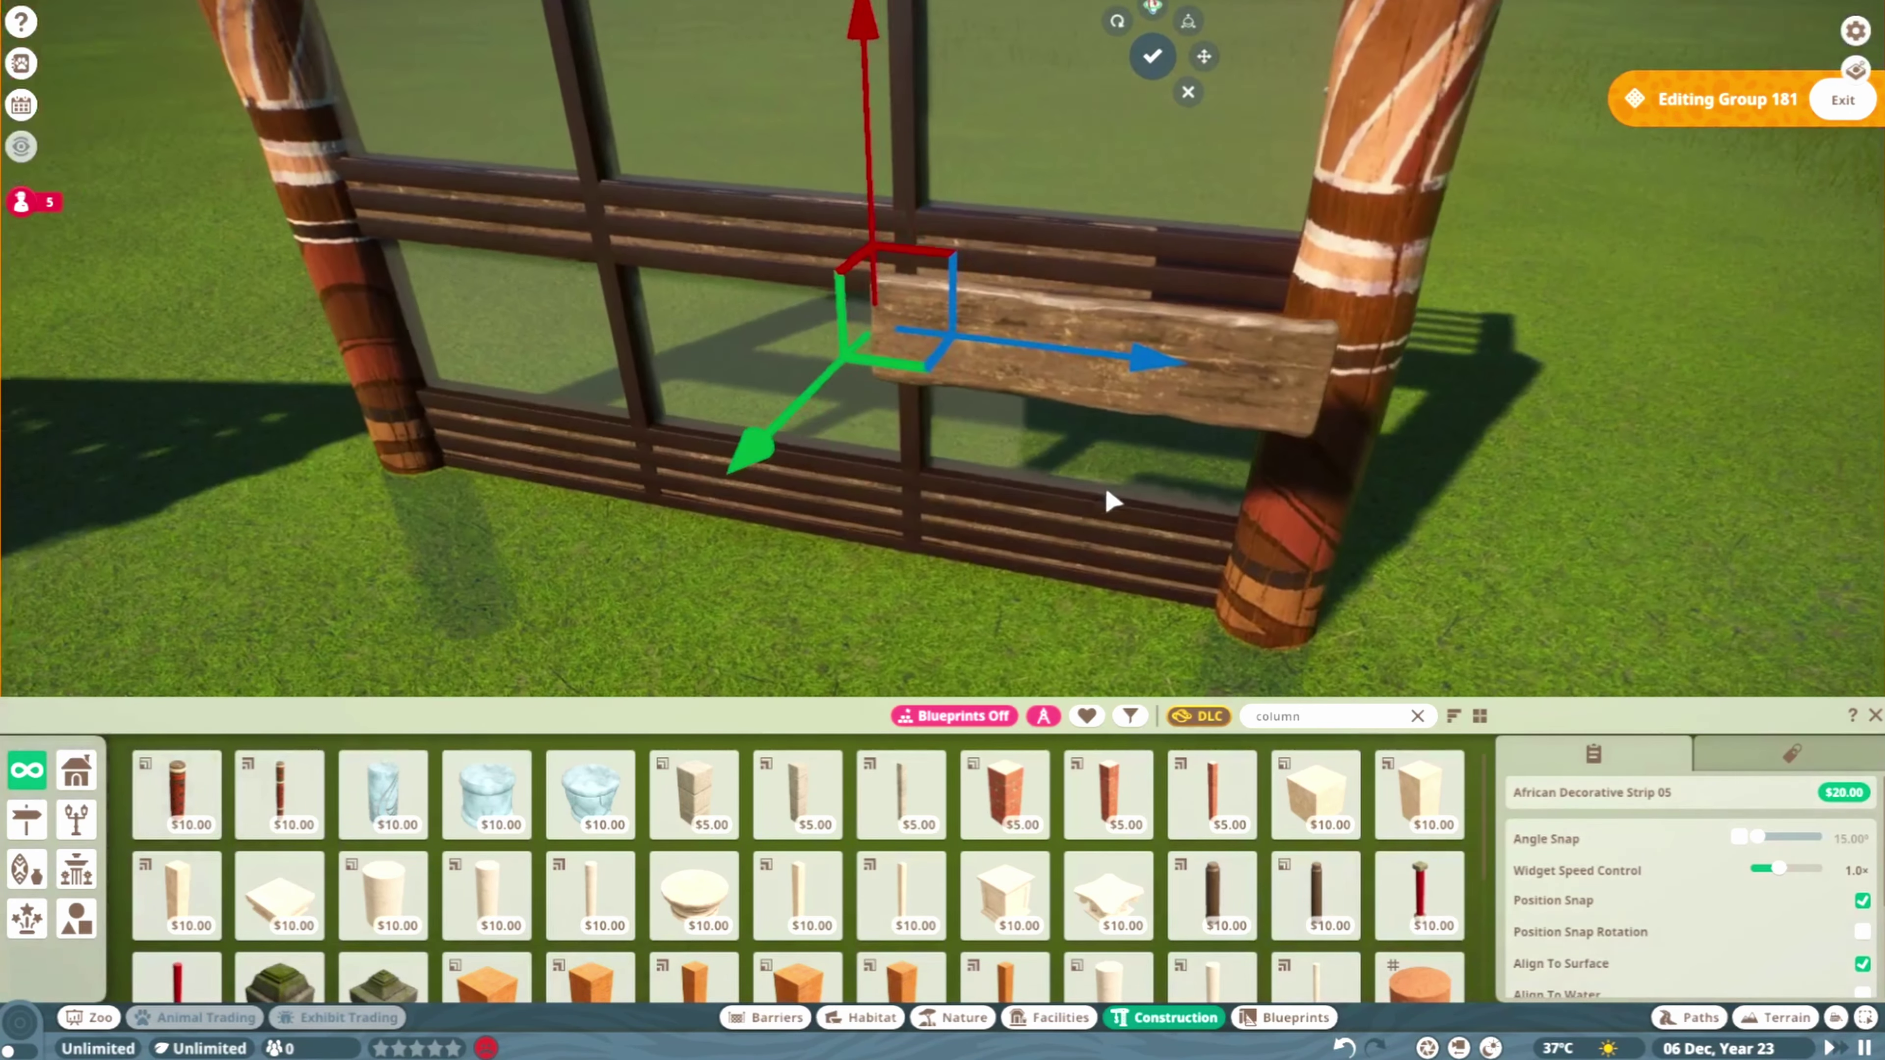
key("q")
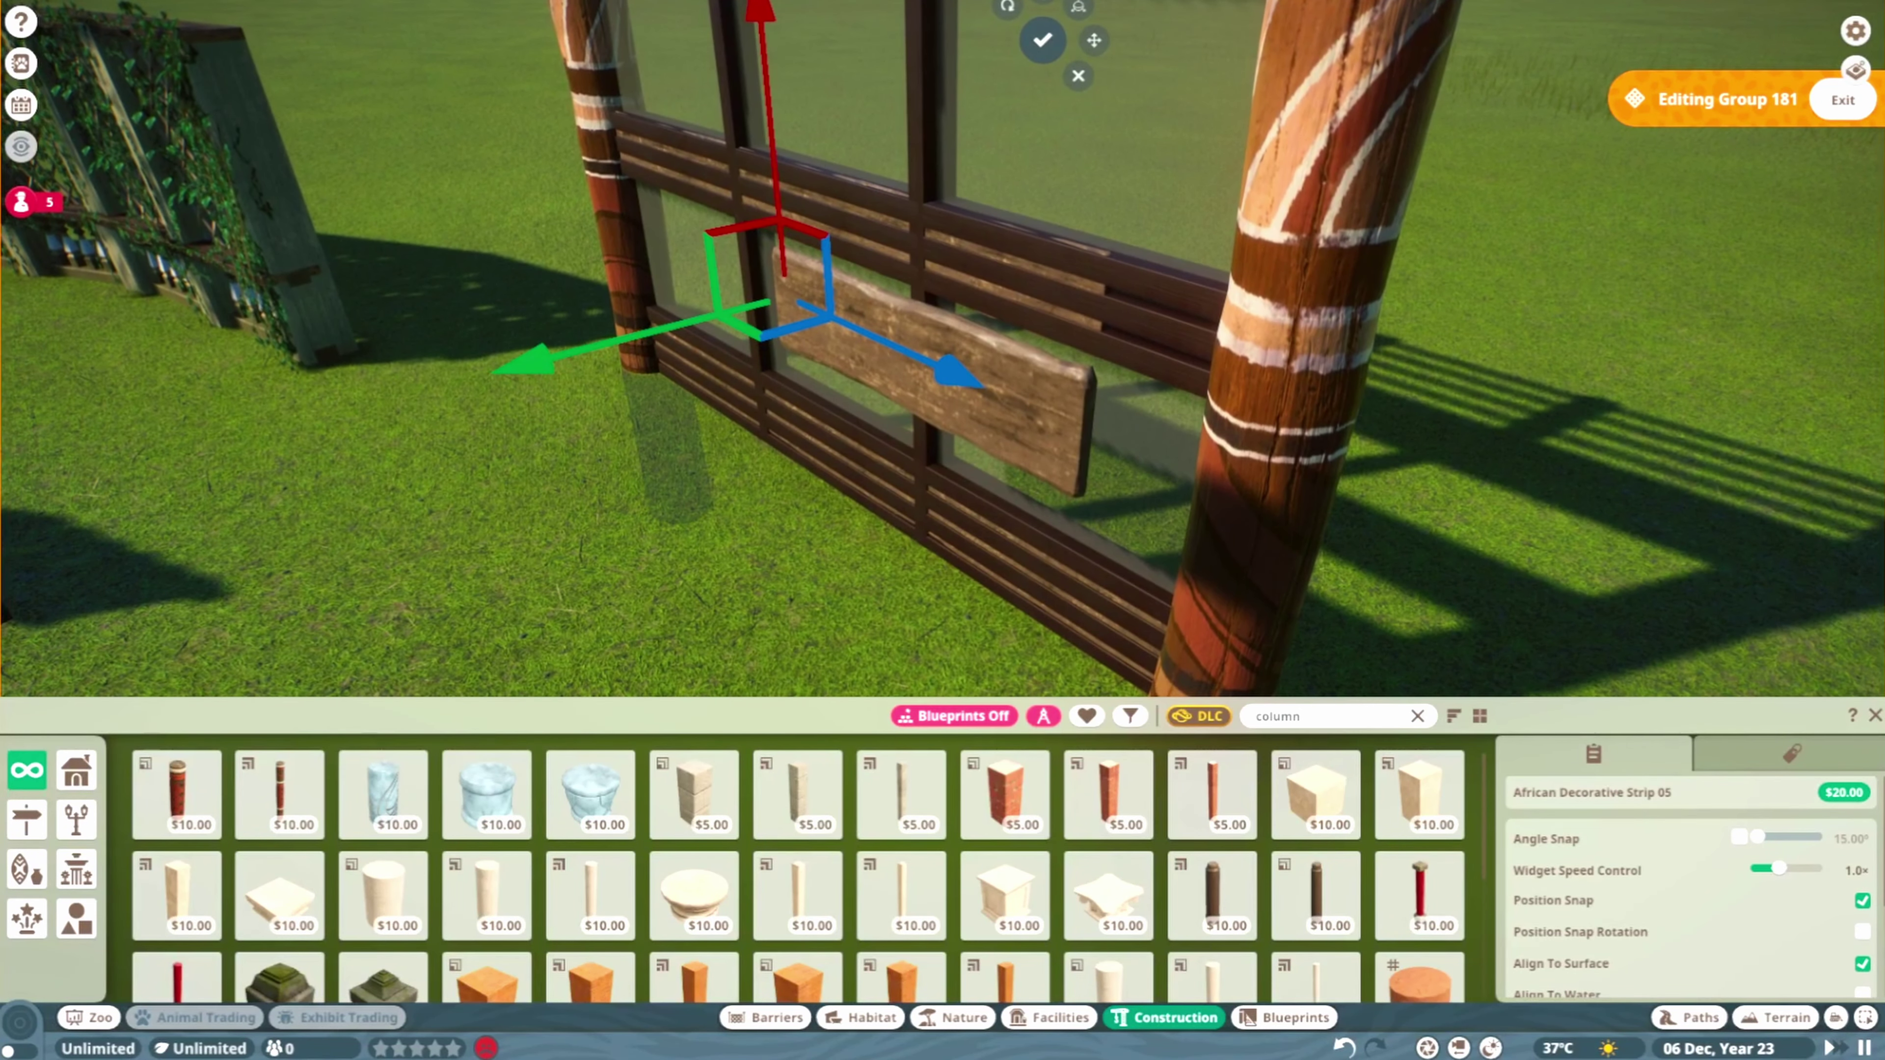
key("q")
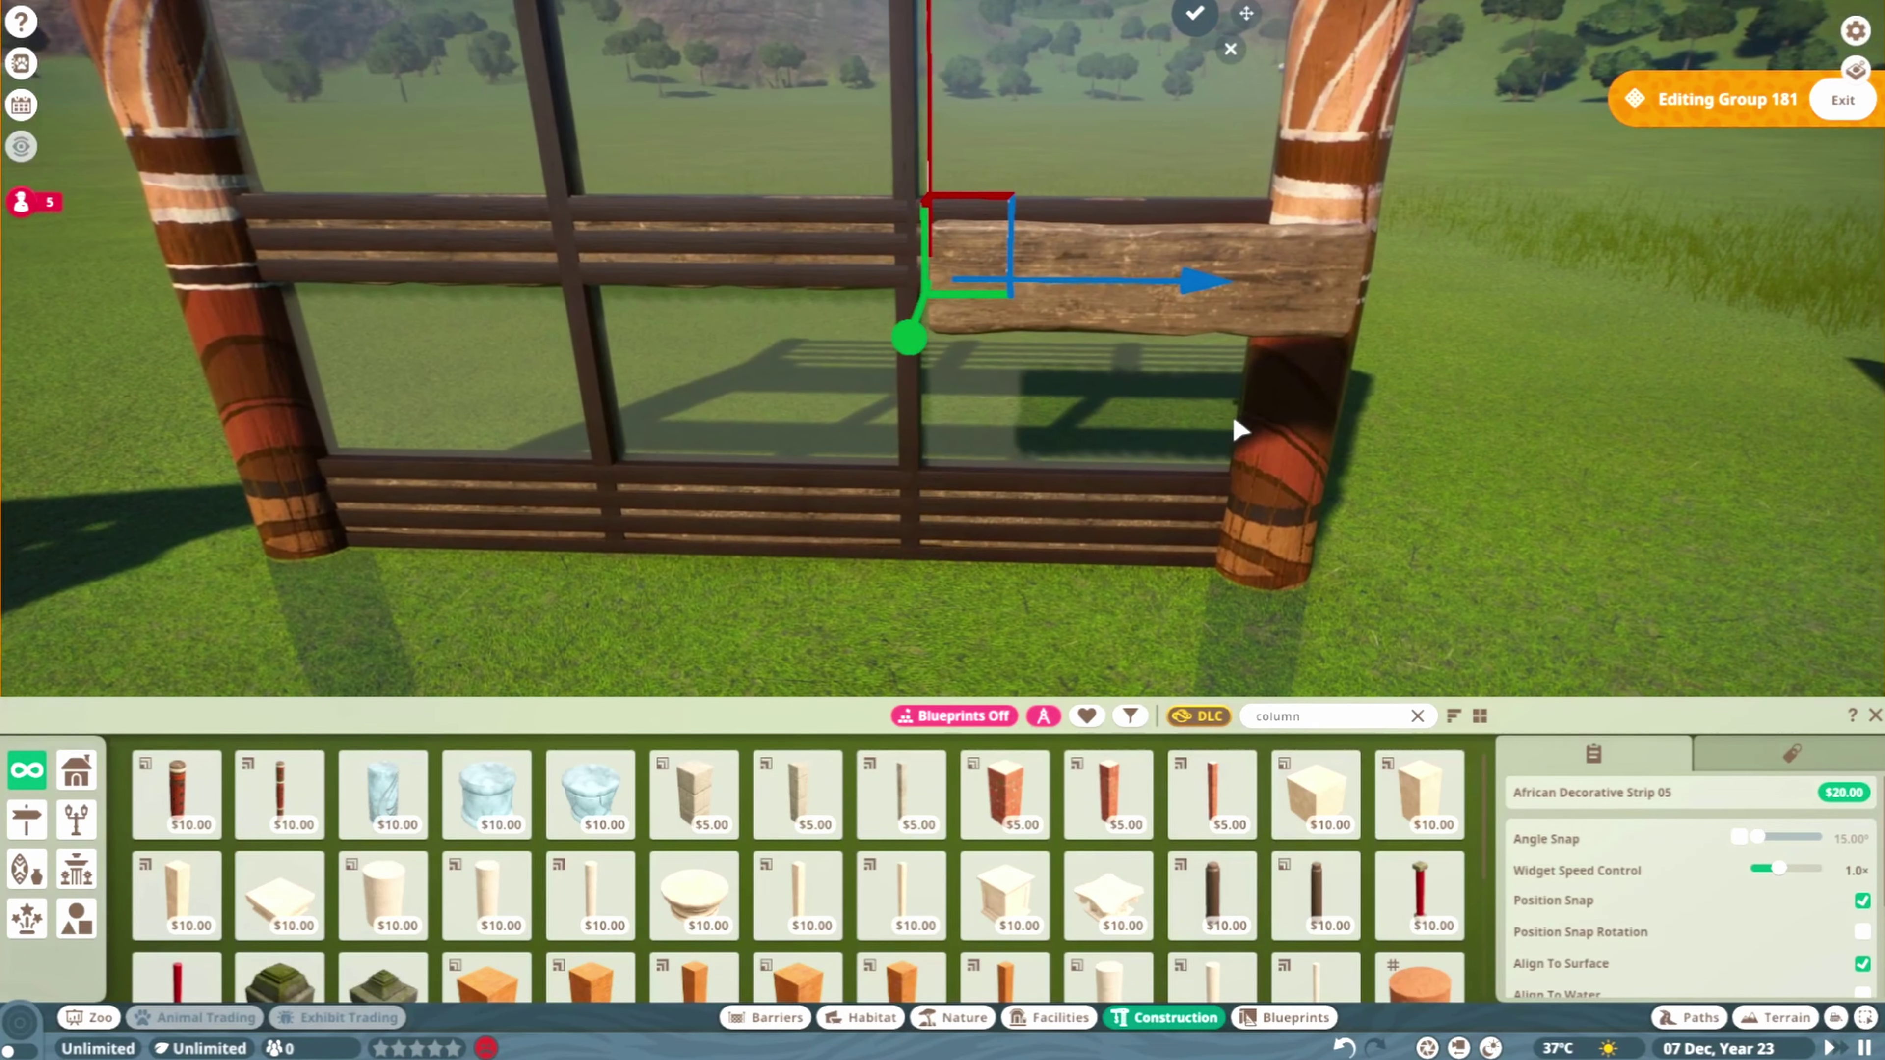
scroll(1240, 429, "down", 5)
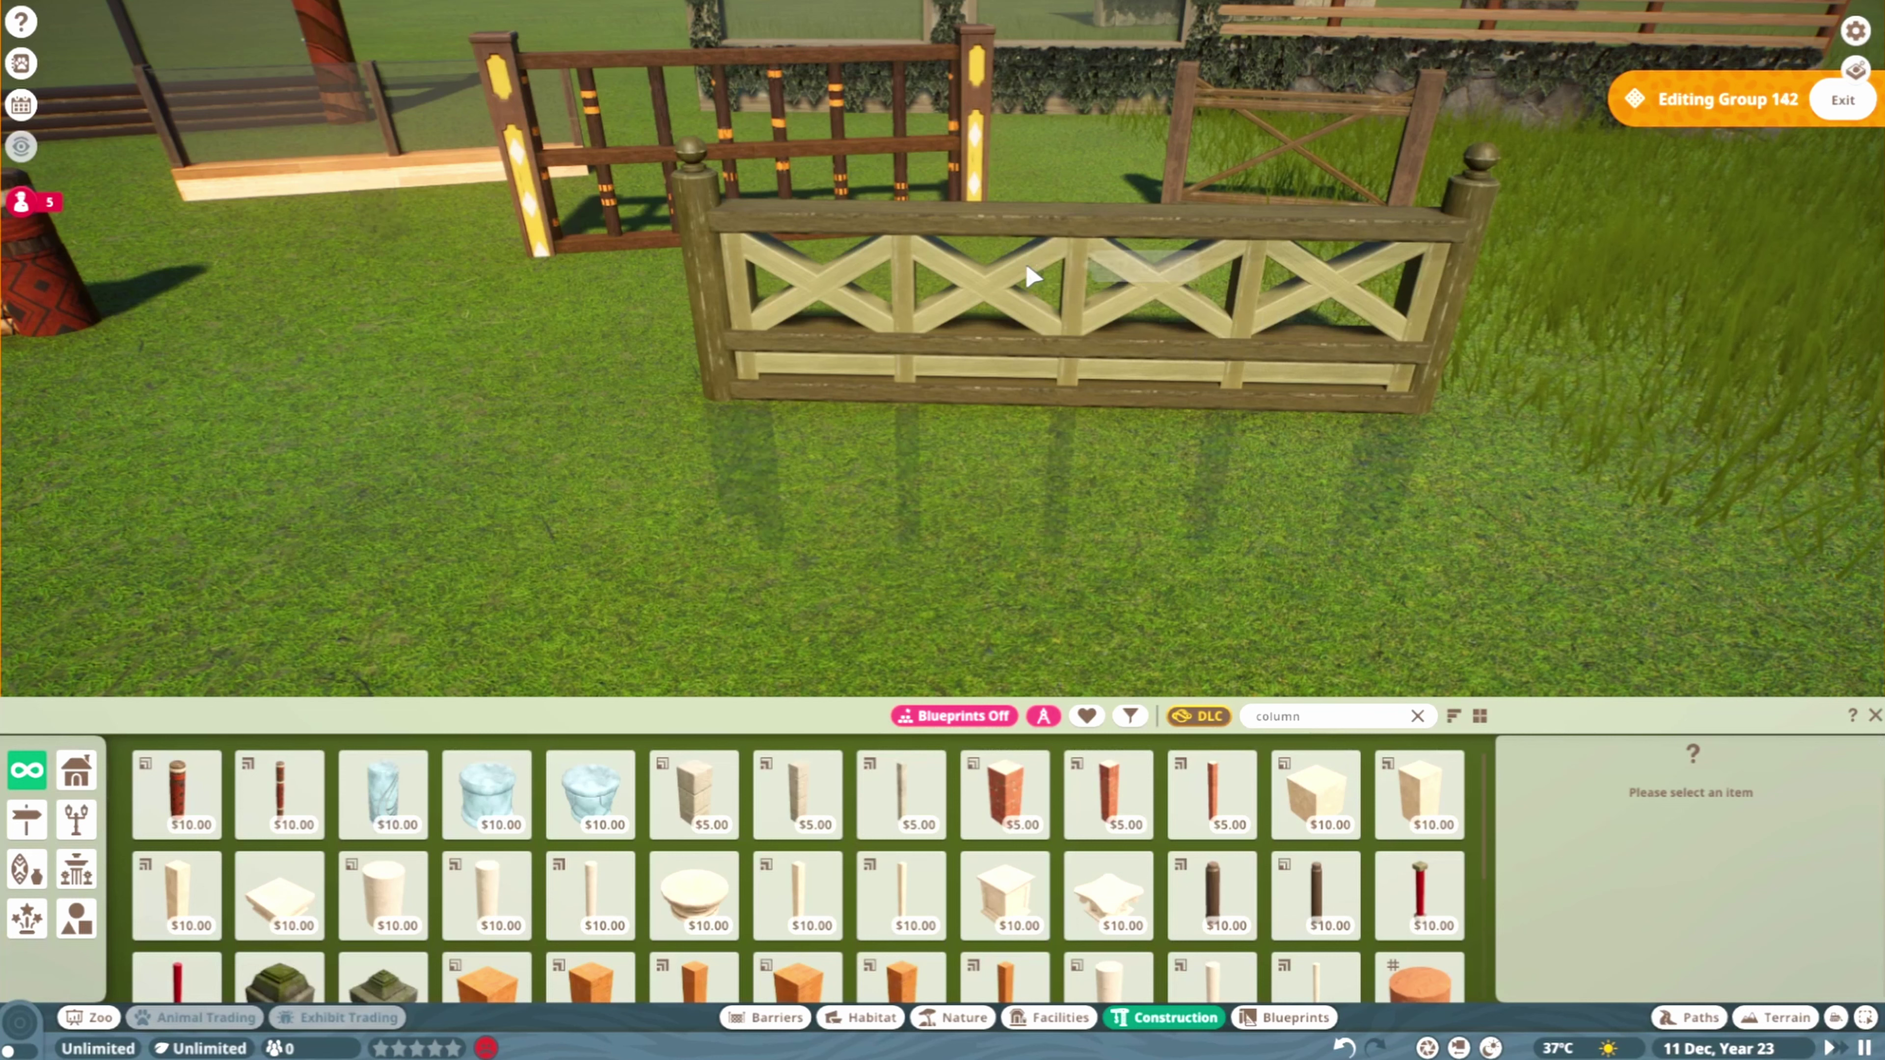
Inspect Group 142's diagonal beam, top rail, post and pole cap, enabling Climbing on the top rail
left_click(1026, 276)
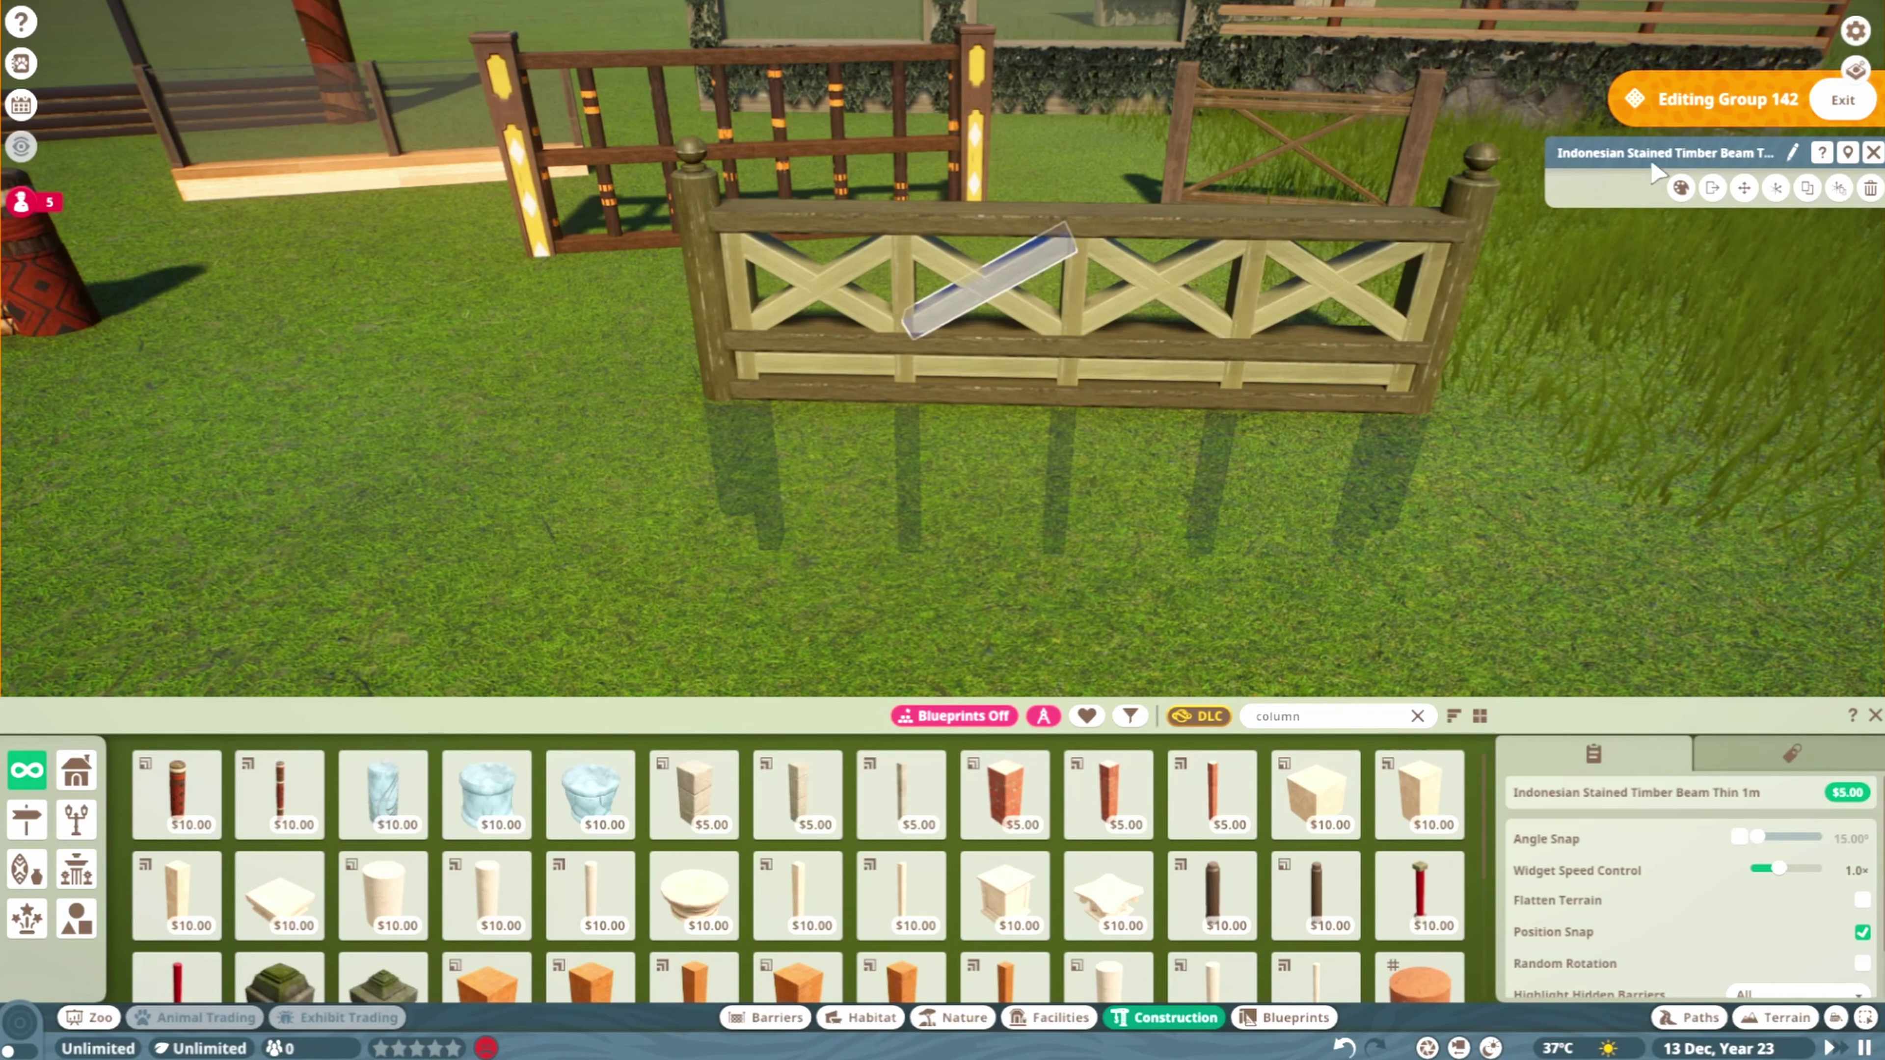
left_click(1152, 232)
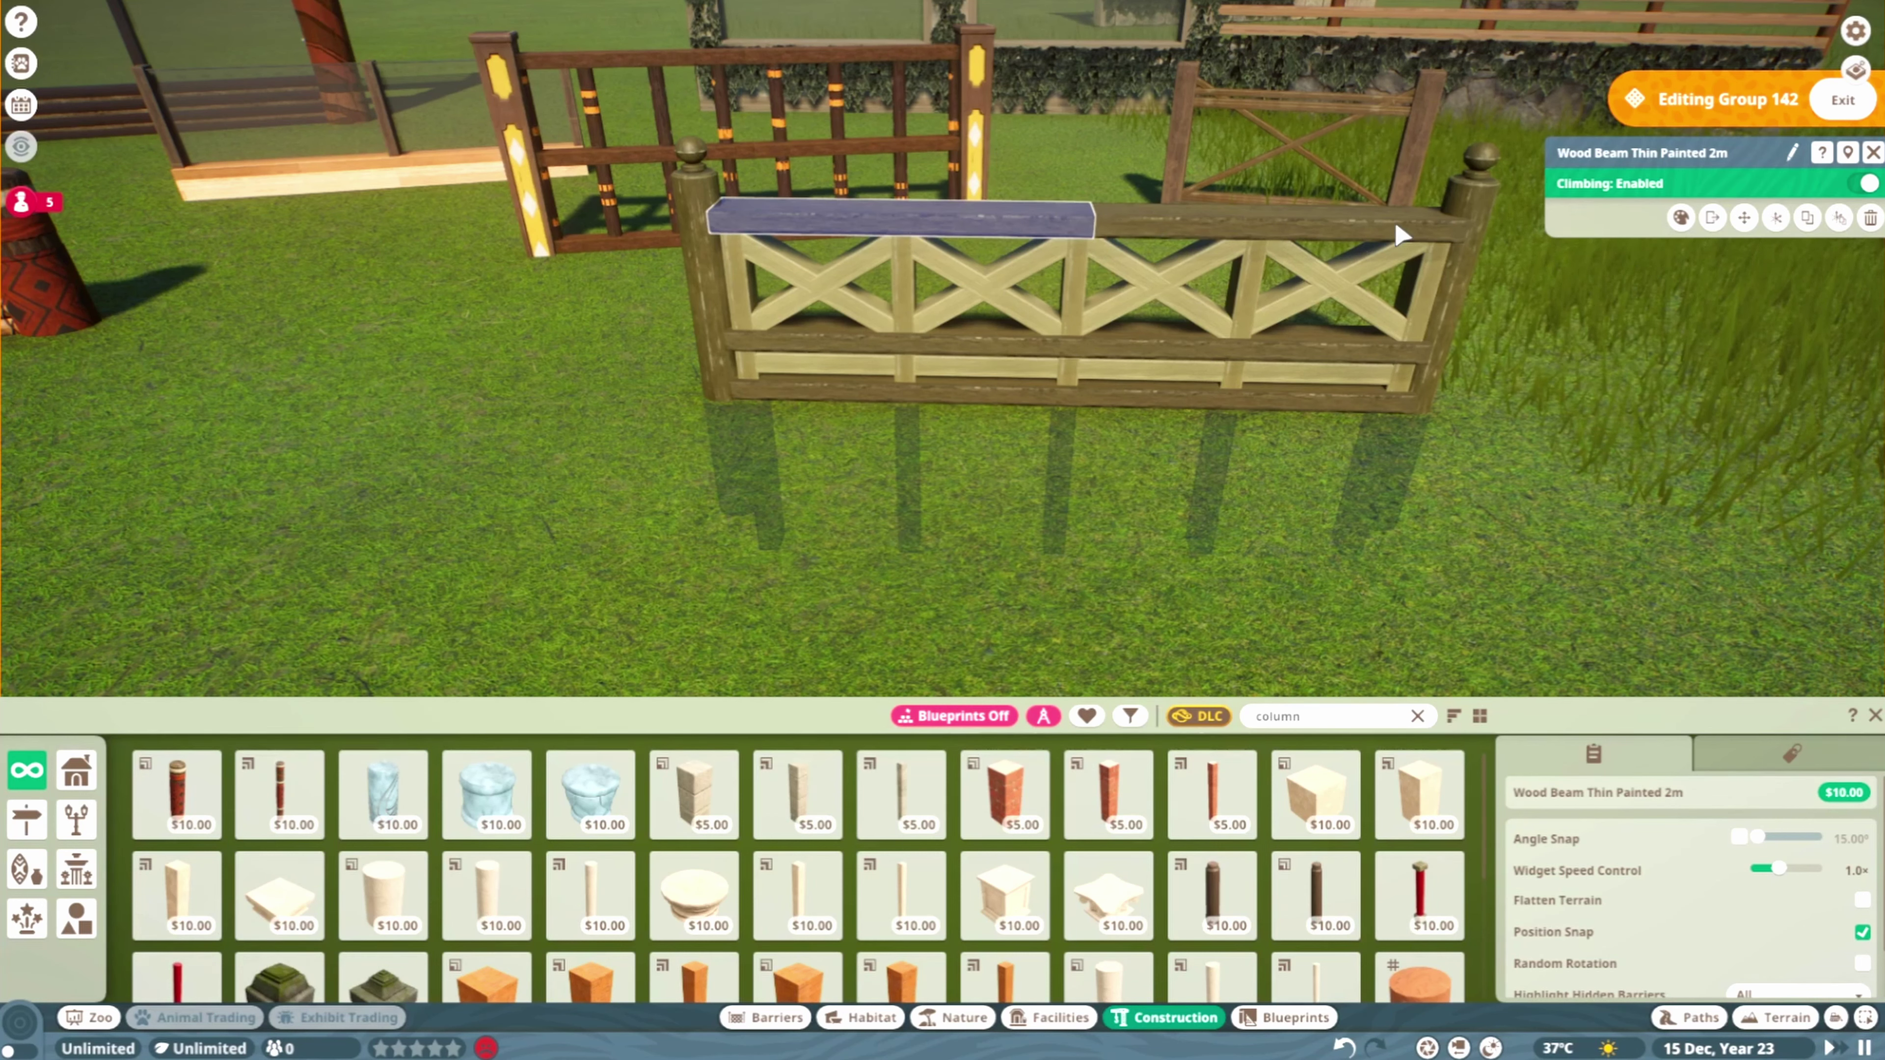
left_click(1622, 183)
left_click(690, 201)
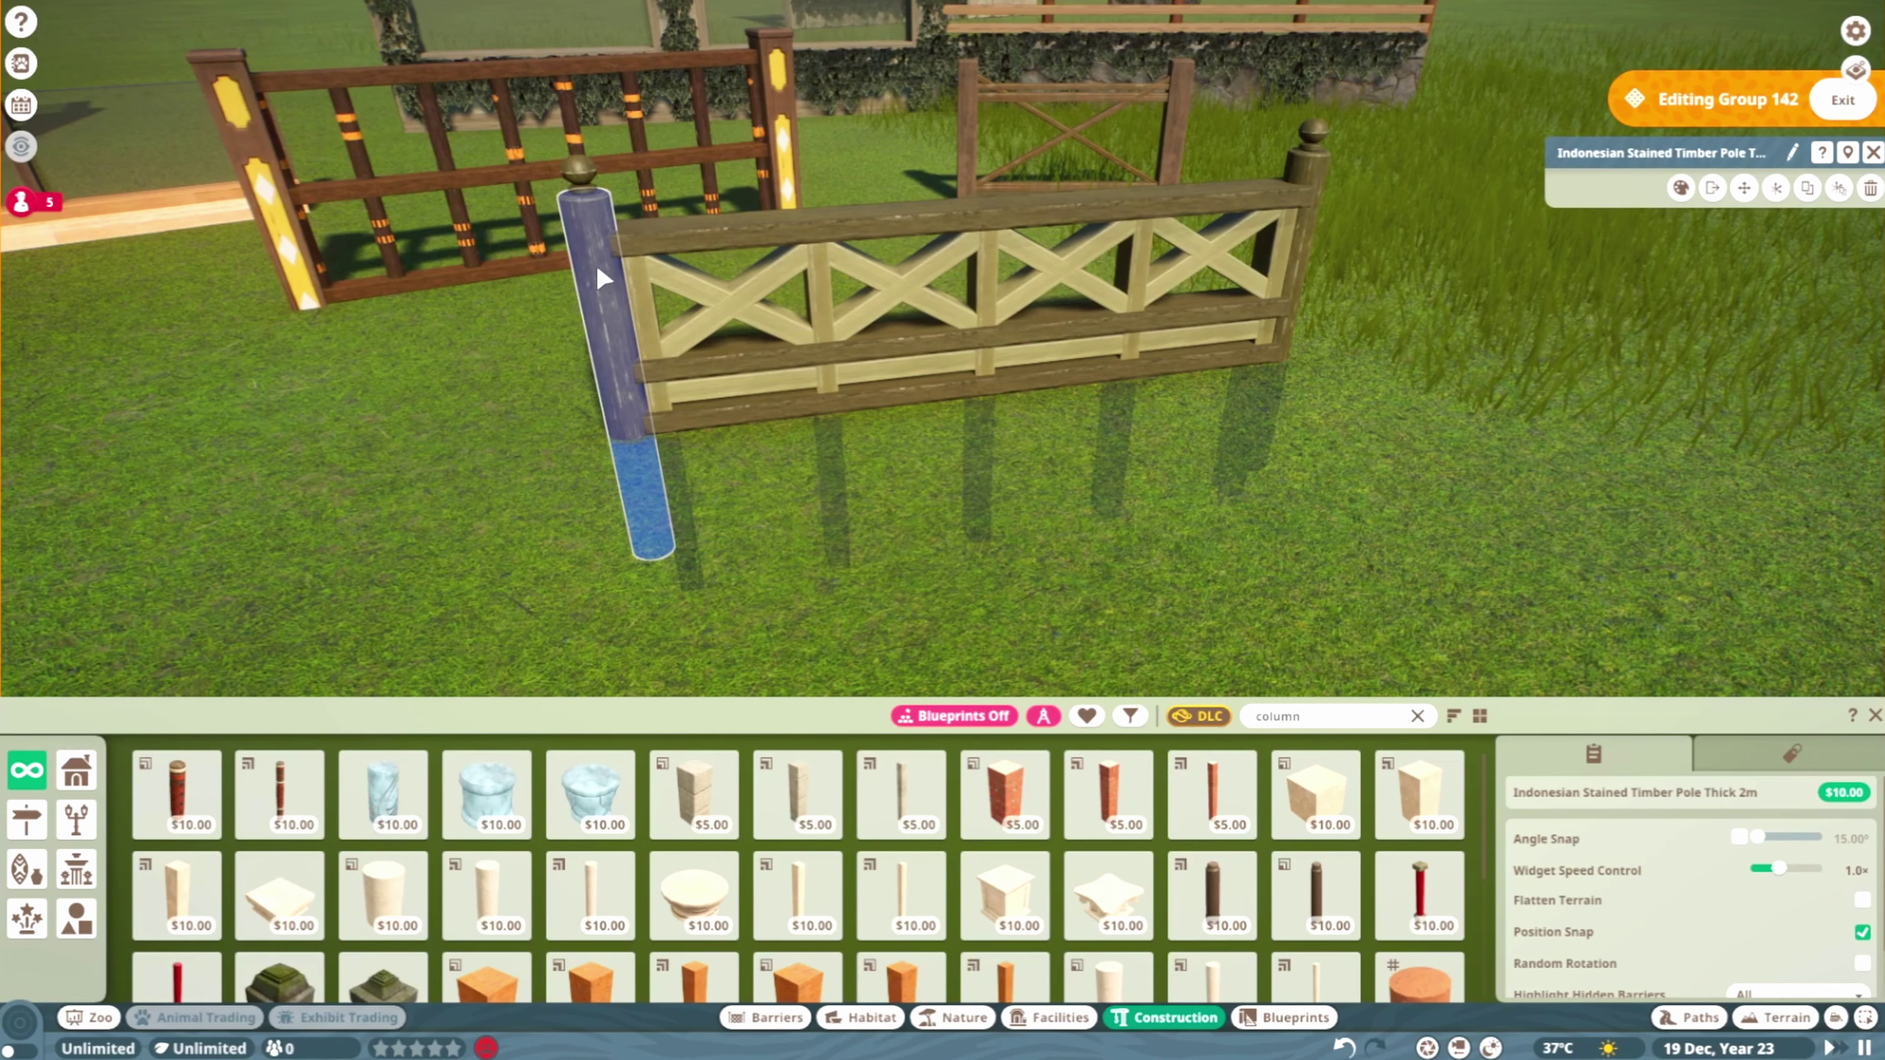
left_click(580, 173)
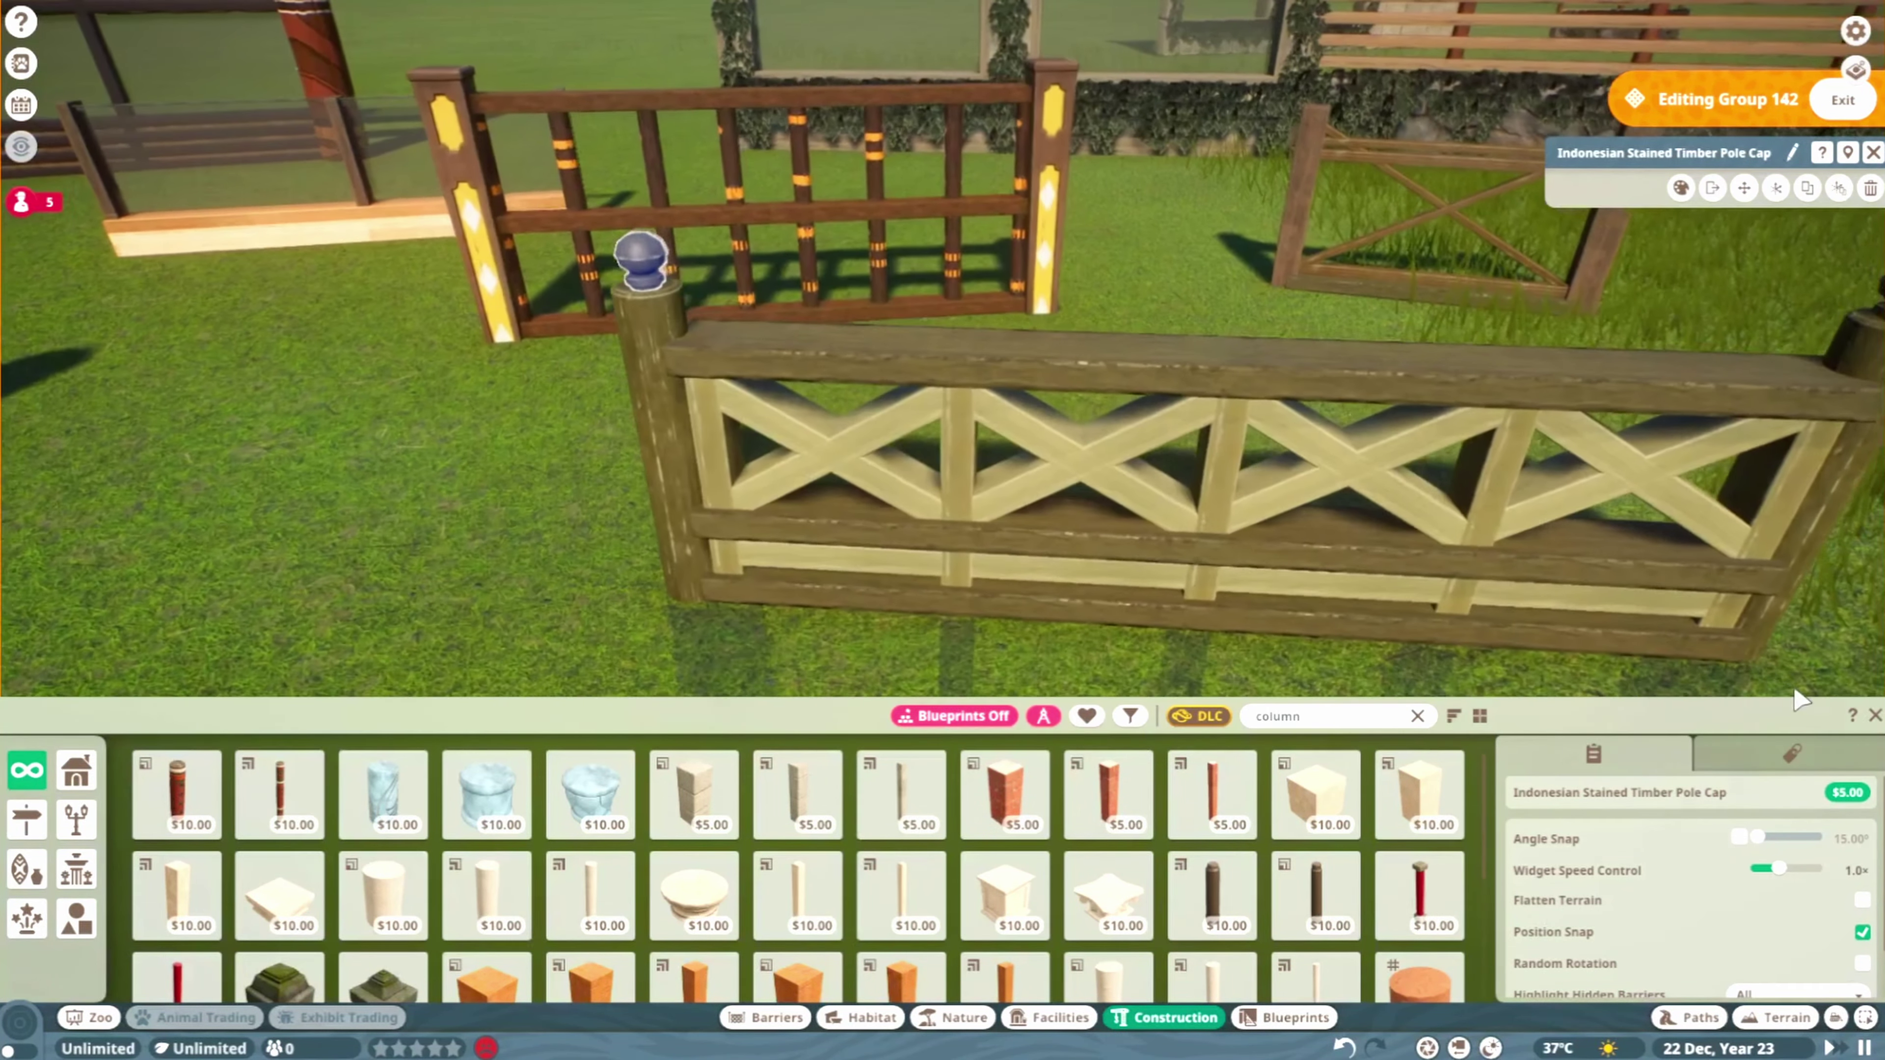
Close construction and zoom out to view the finished cross-braced fence
key("Escape")
scroll(1442, 656, "down", 5)
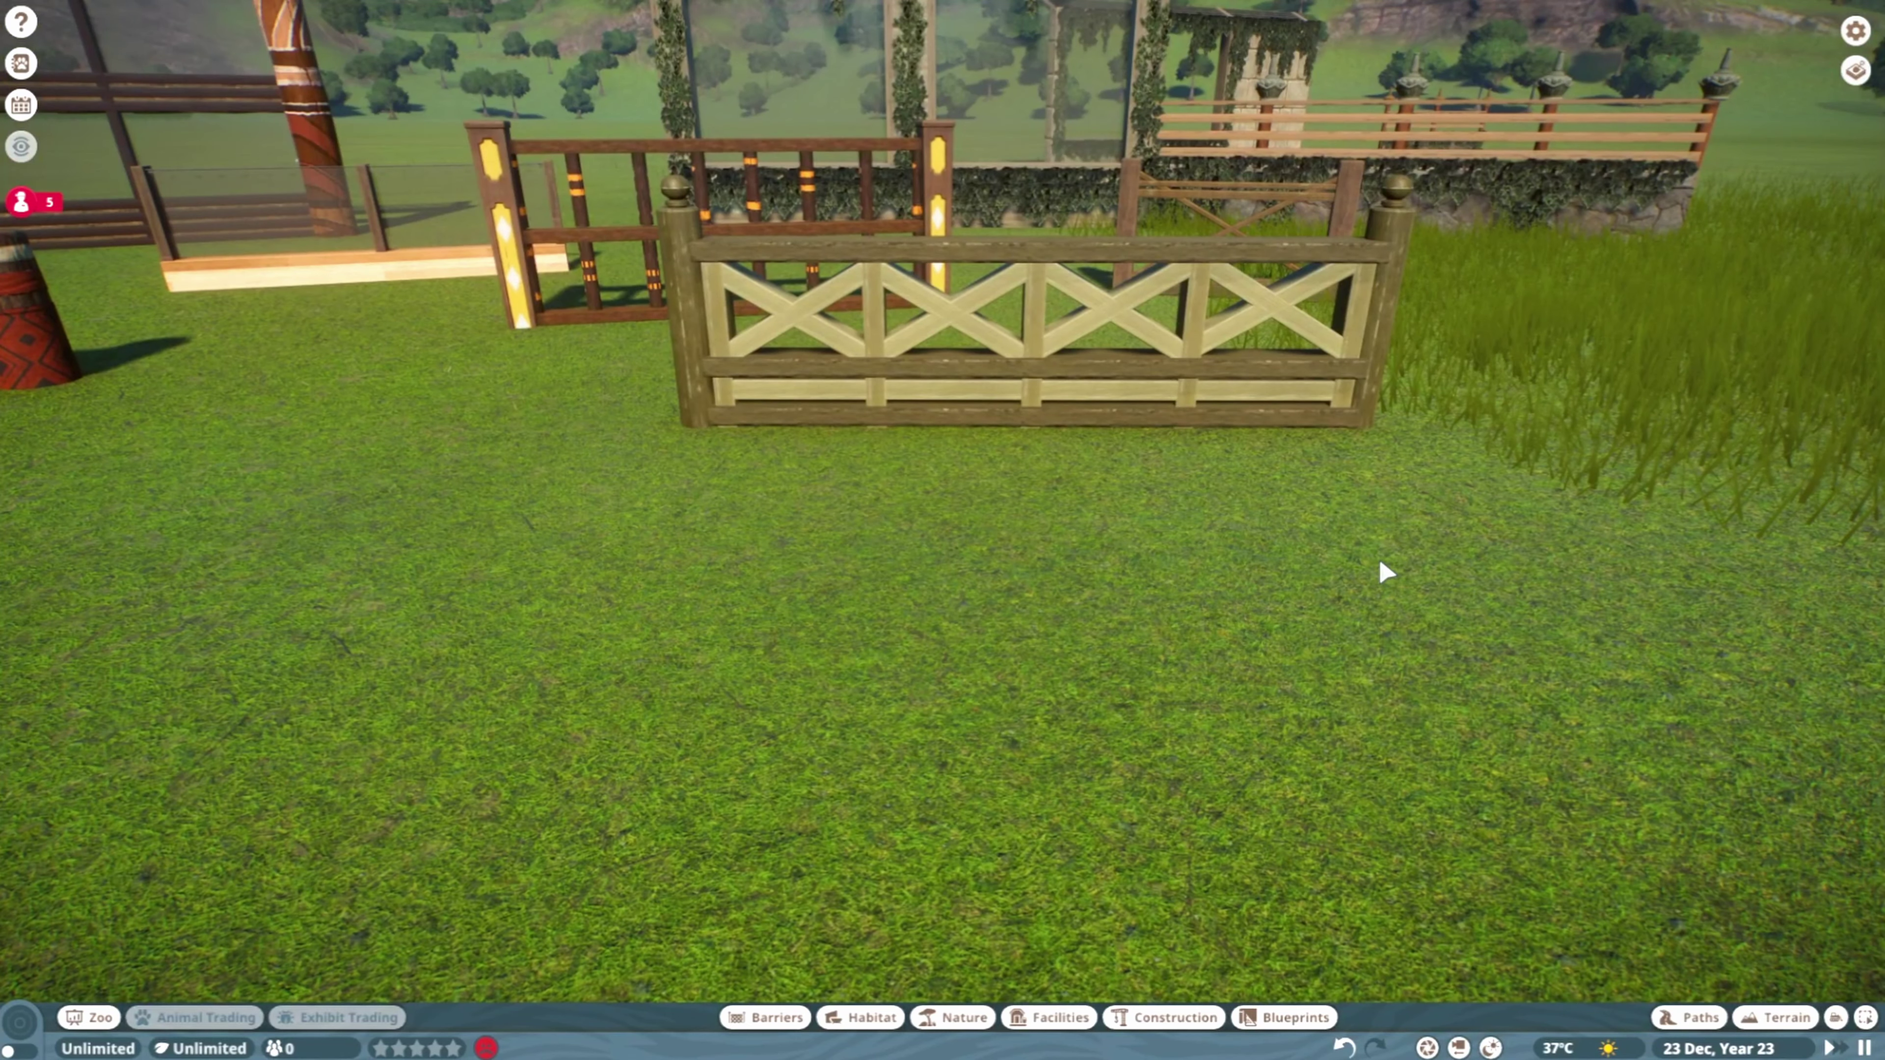
scroll(1336, 519, "down", 2)
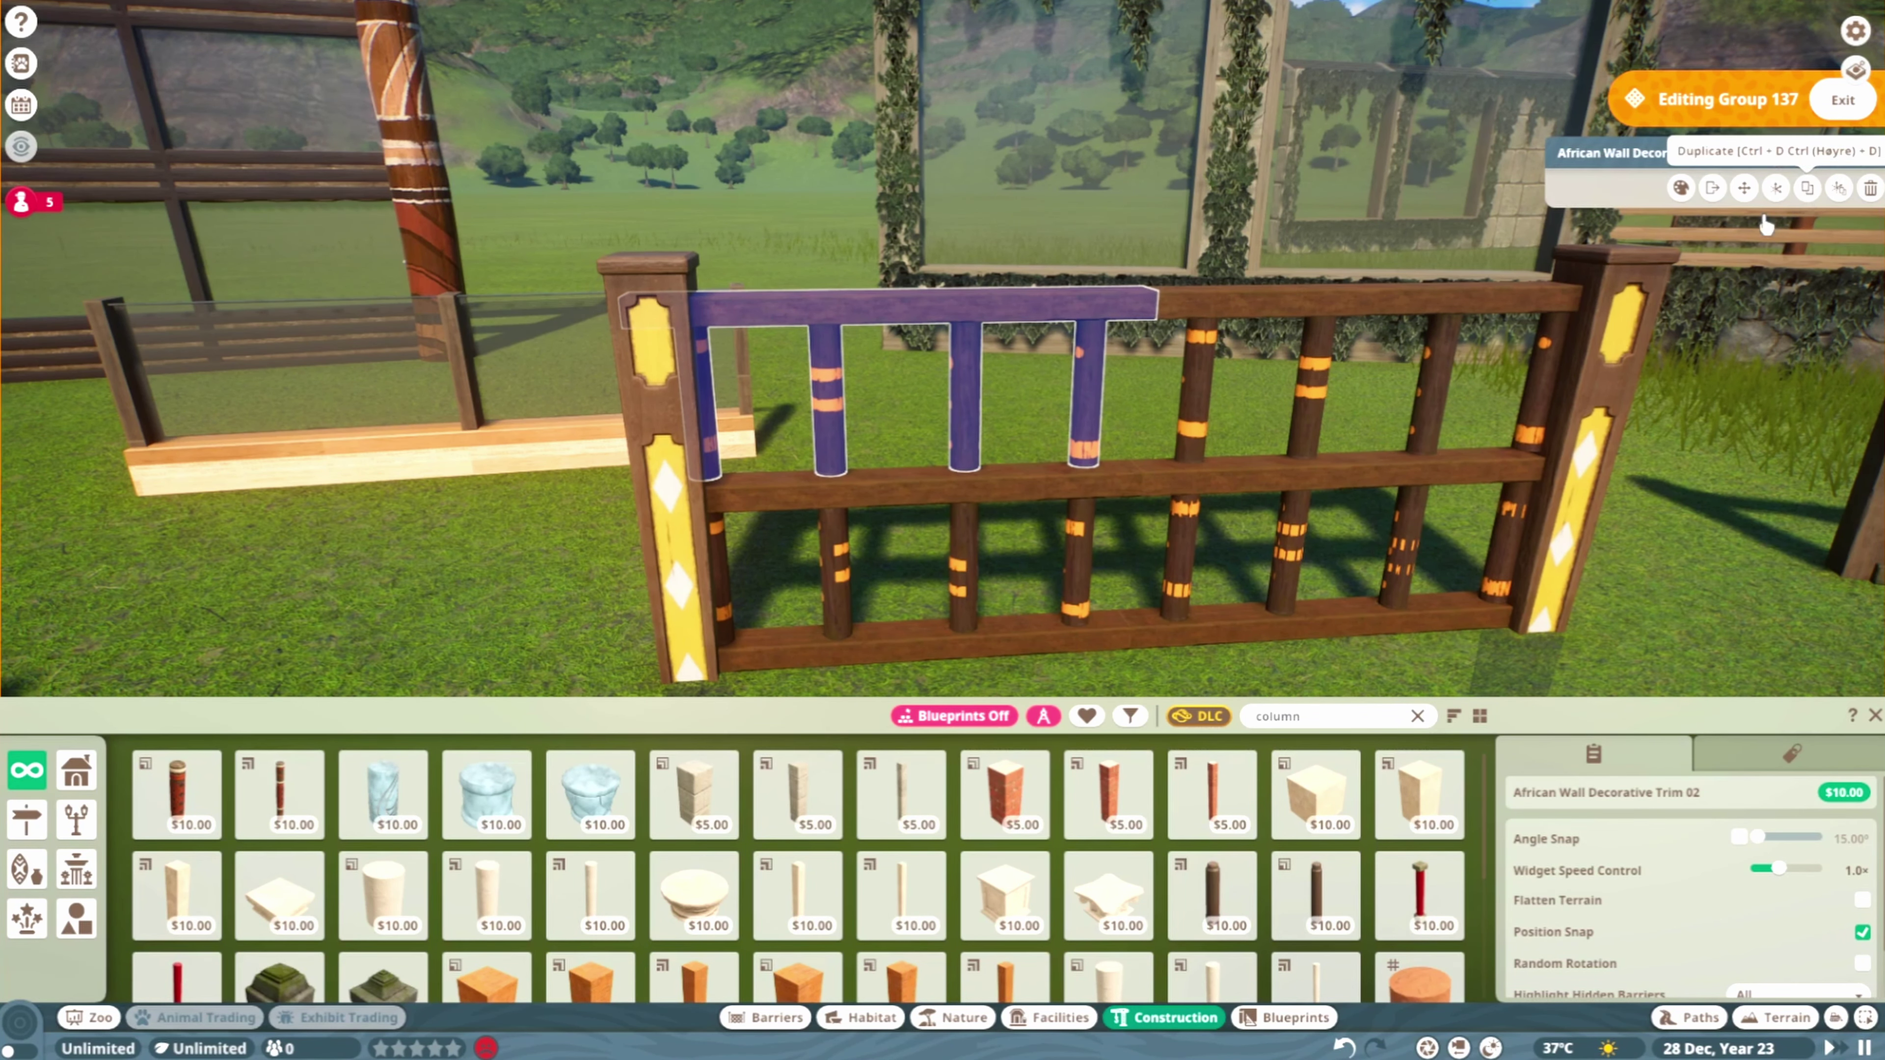
Duplicate the African Wall Decorative Trim, rotate it level and set it on the grass
left_click(1680, 186)
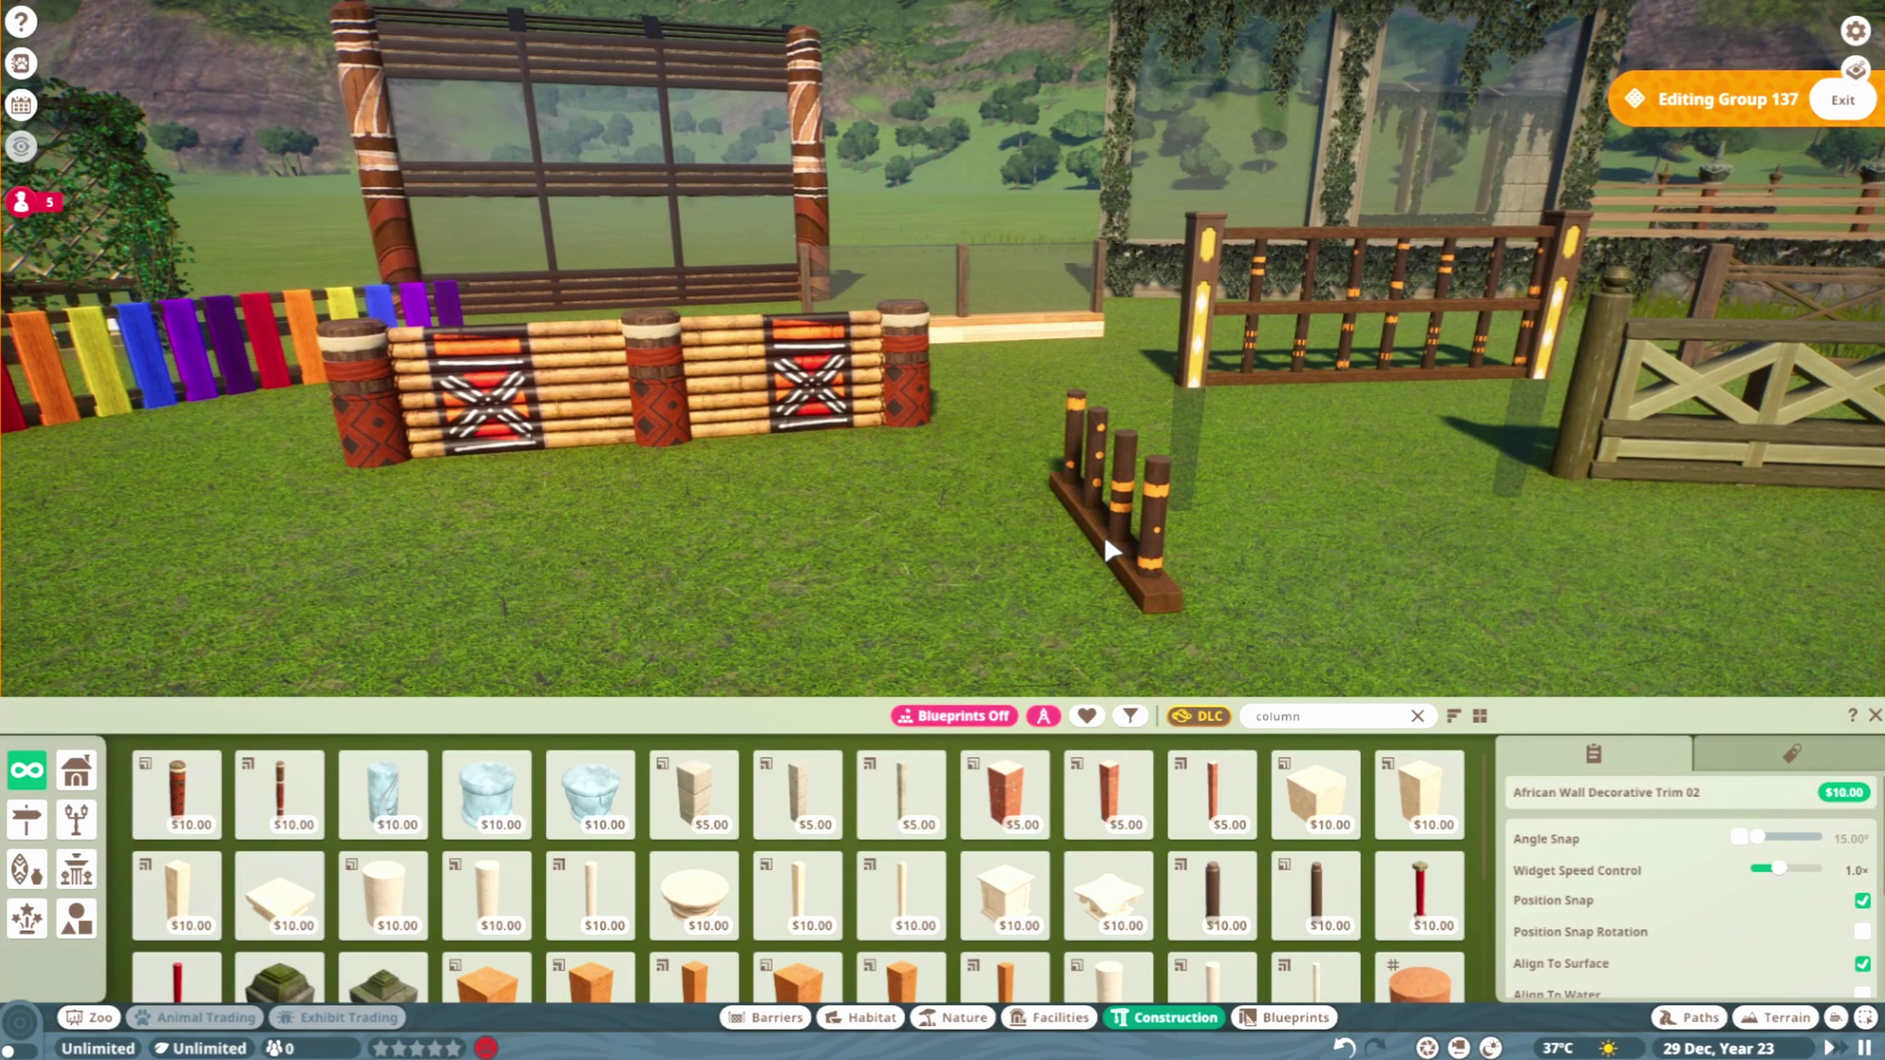
left_click_drag(1106, 549, 1104, 535)
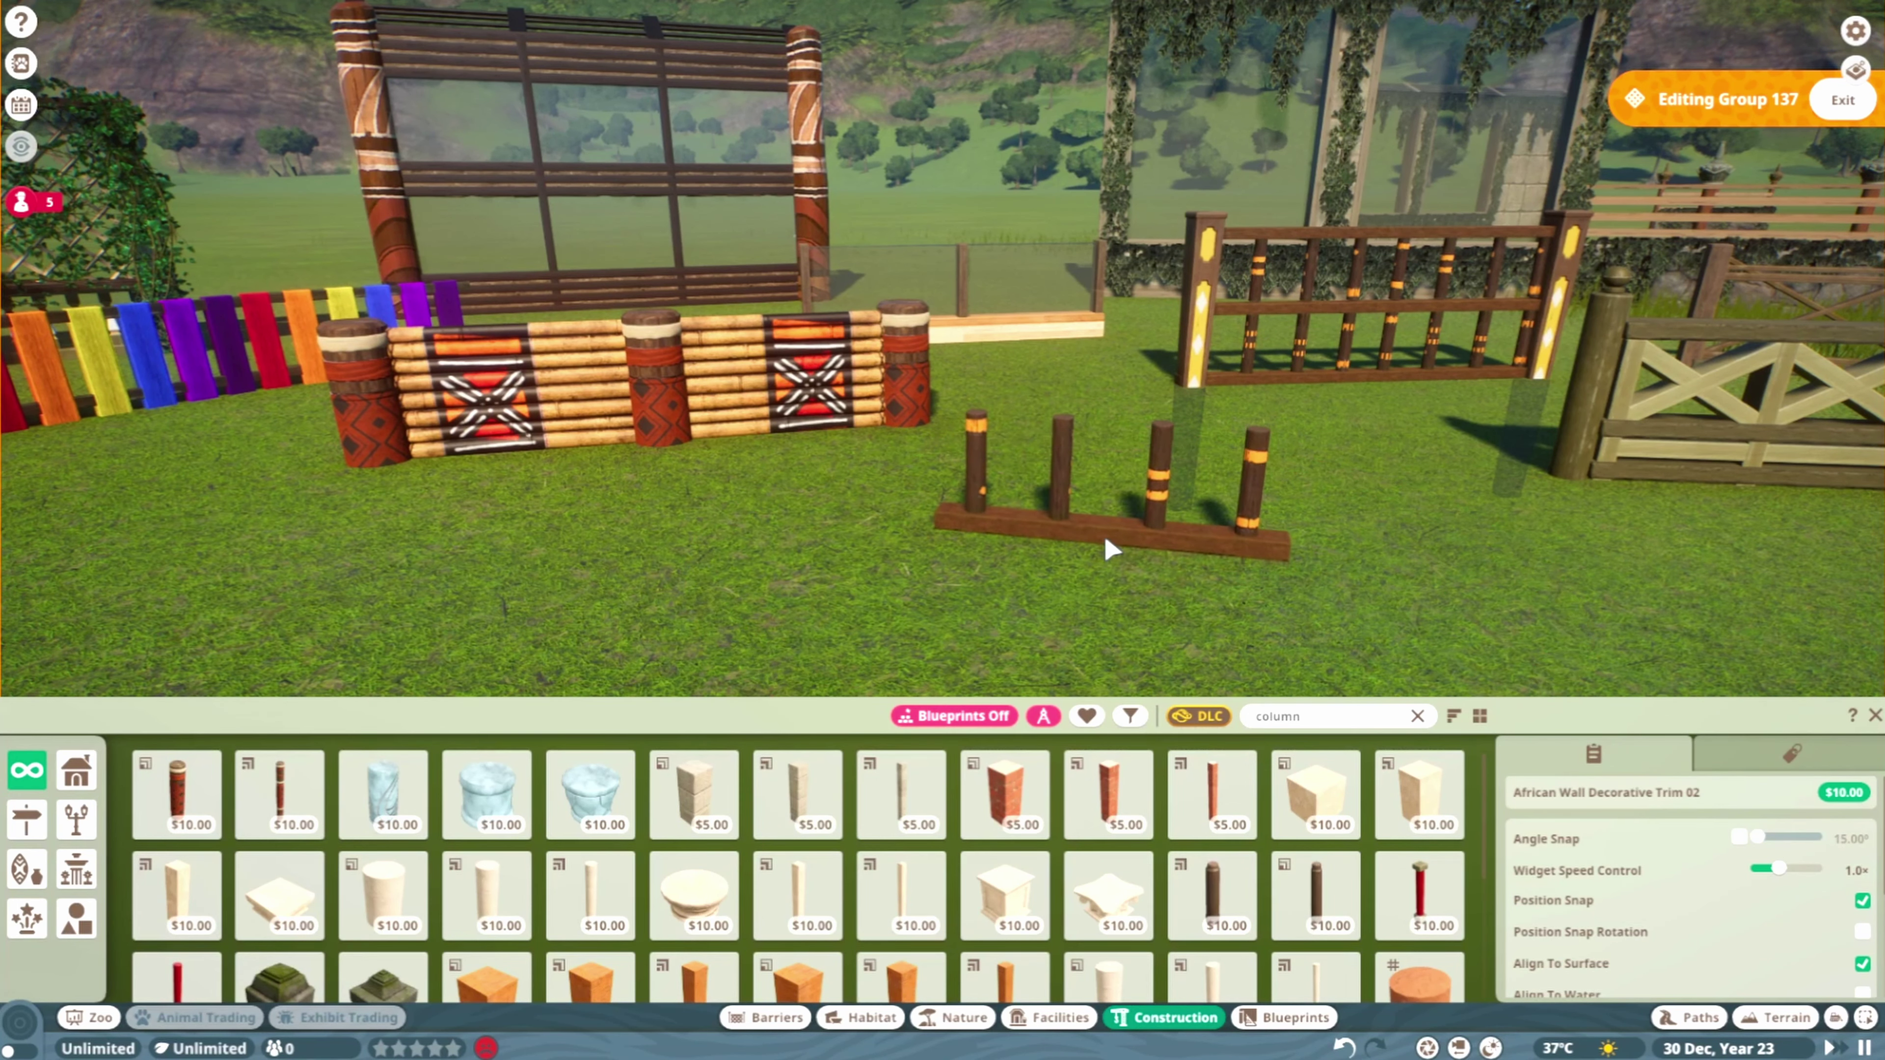
key("Escape")
scroll(1224, 520, "up", 5)
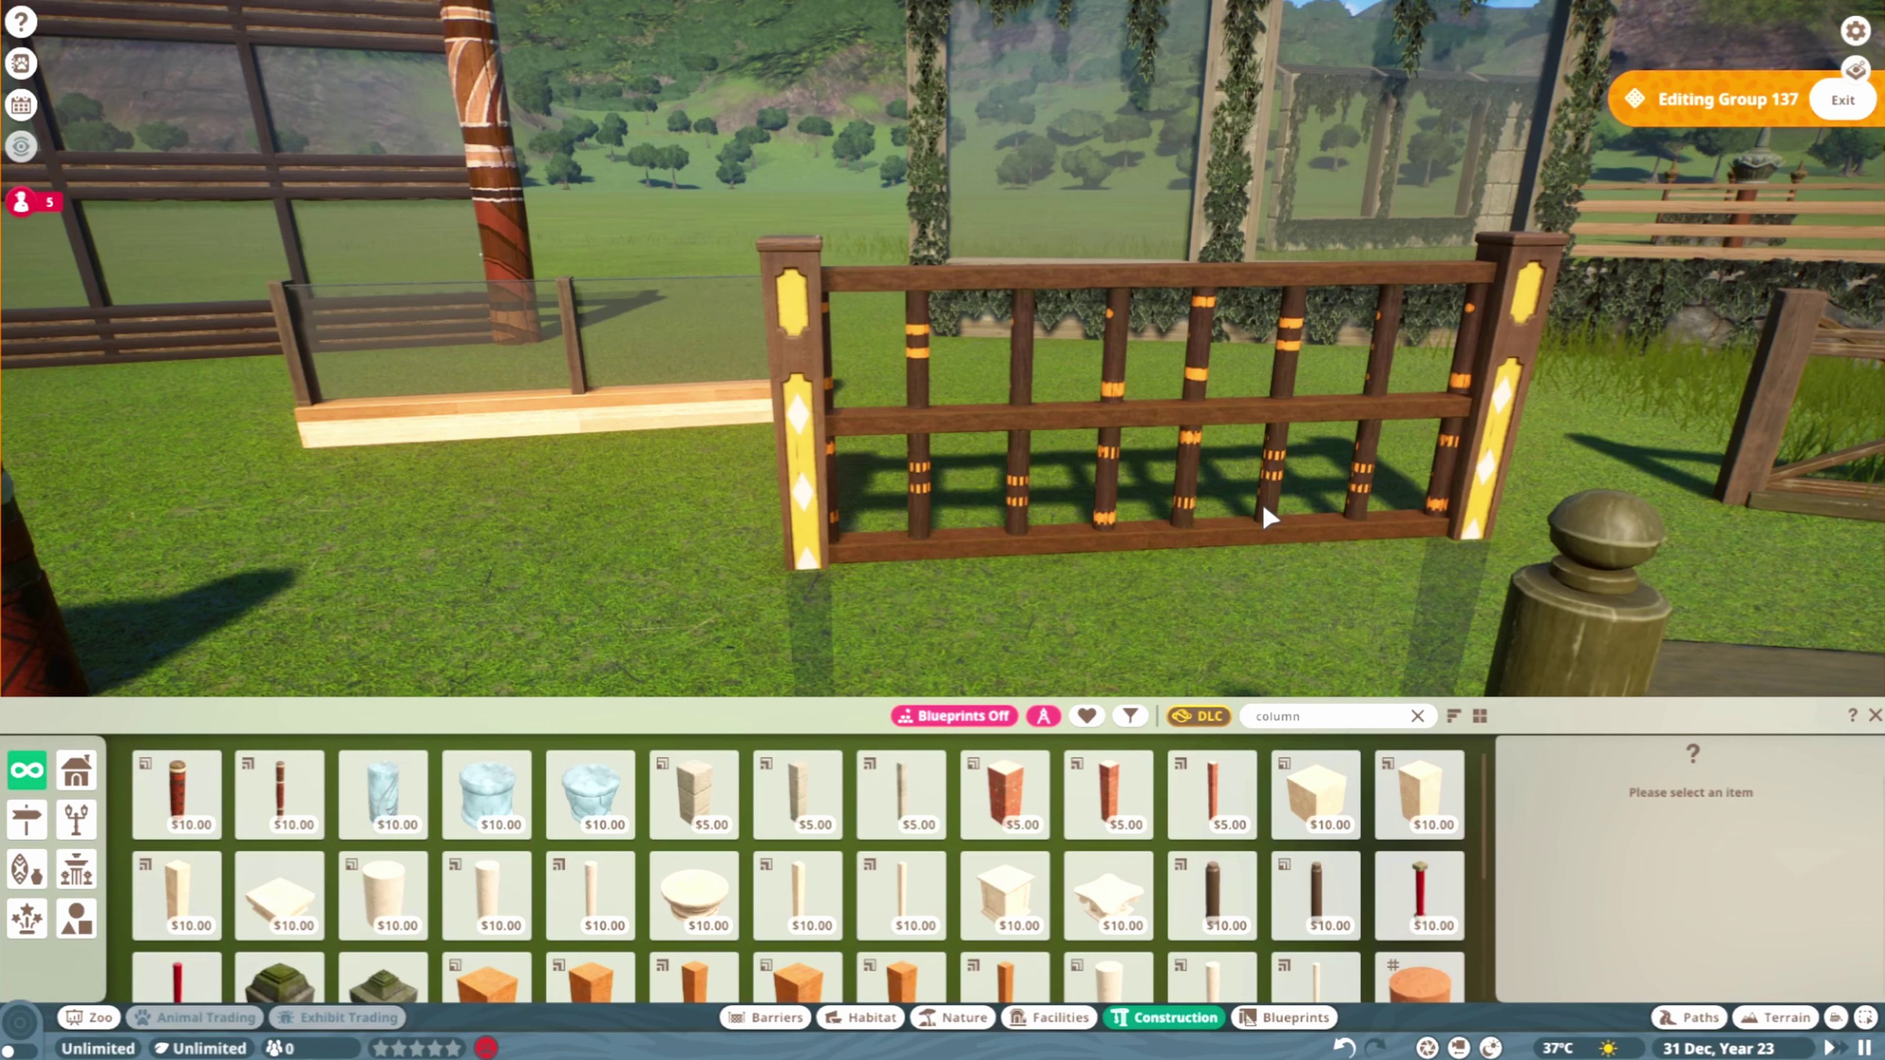
scroll(1253, 520, "up", 2)
Repaint the Indonesian Lantern Pole's yellow swatch to black 090909
left_click(798, 446)
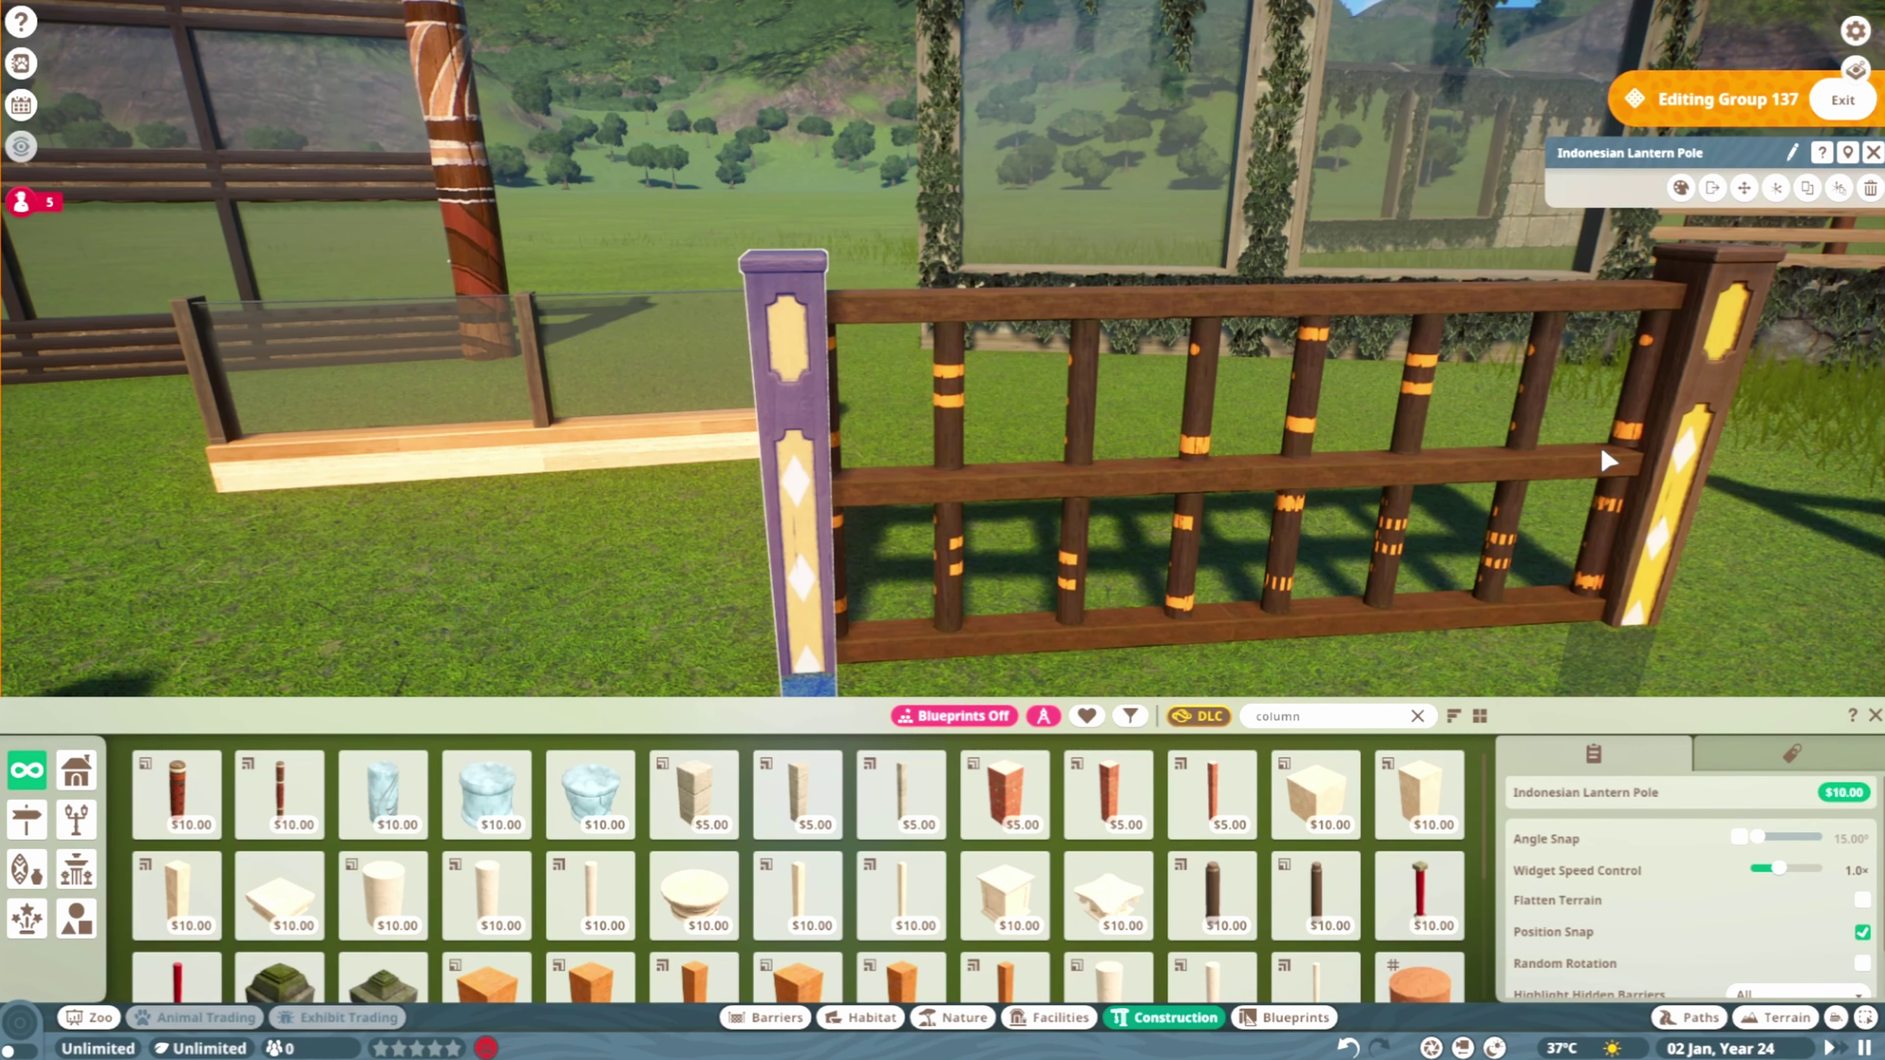
left_click(1681, 188)
left_click(1650, 185)
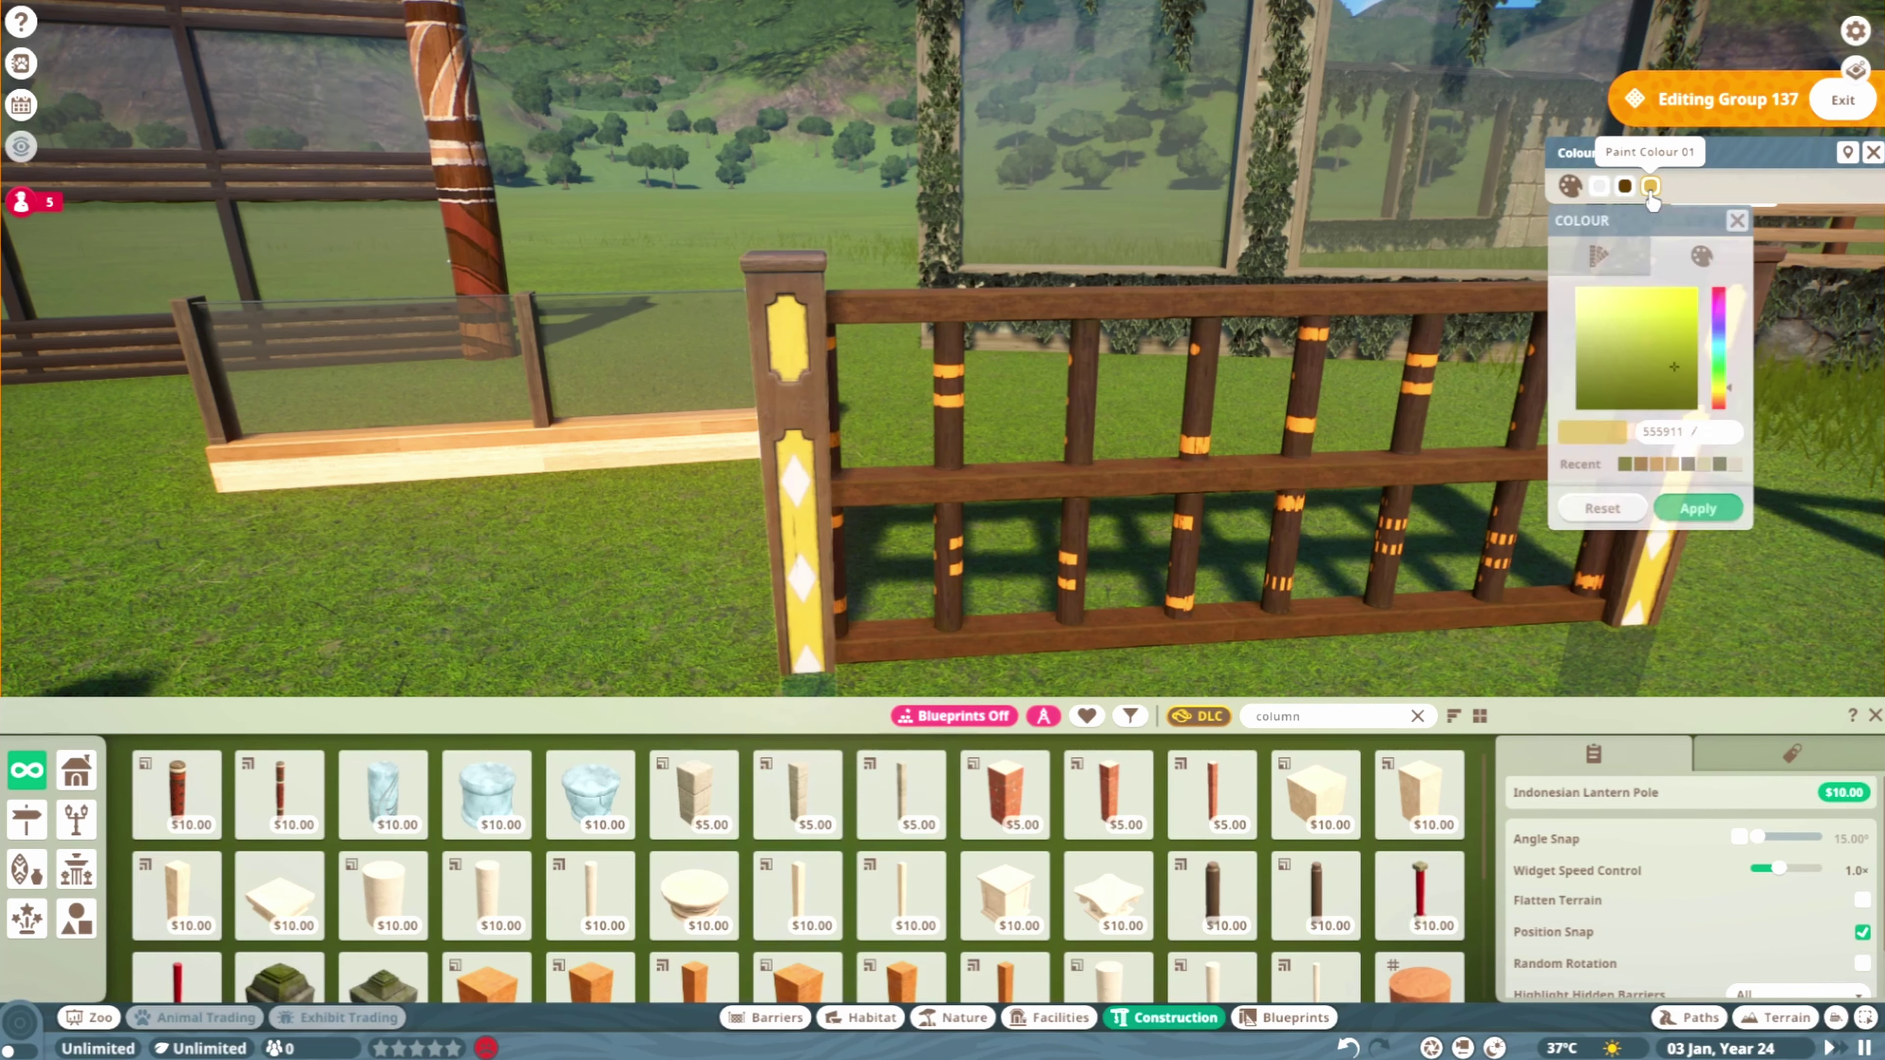
left_click(1577, 401)
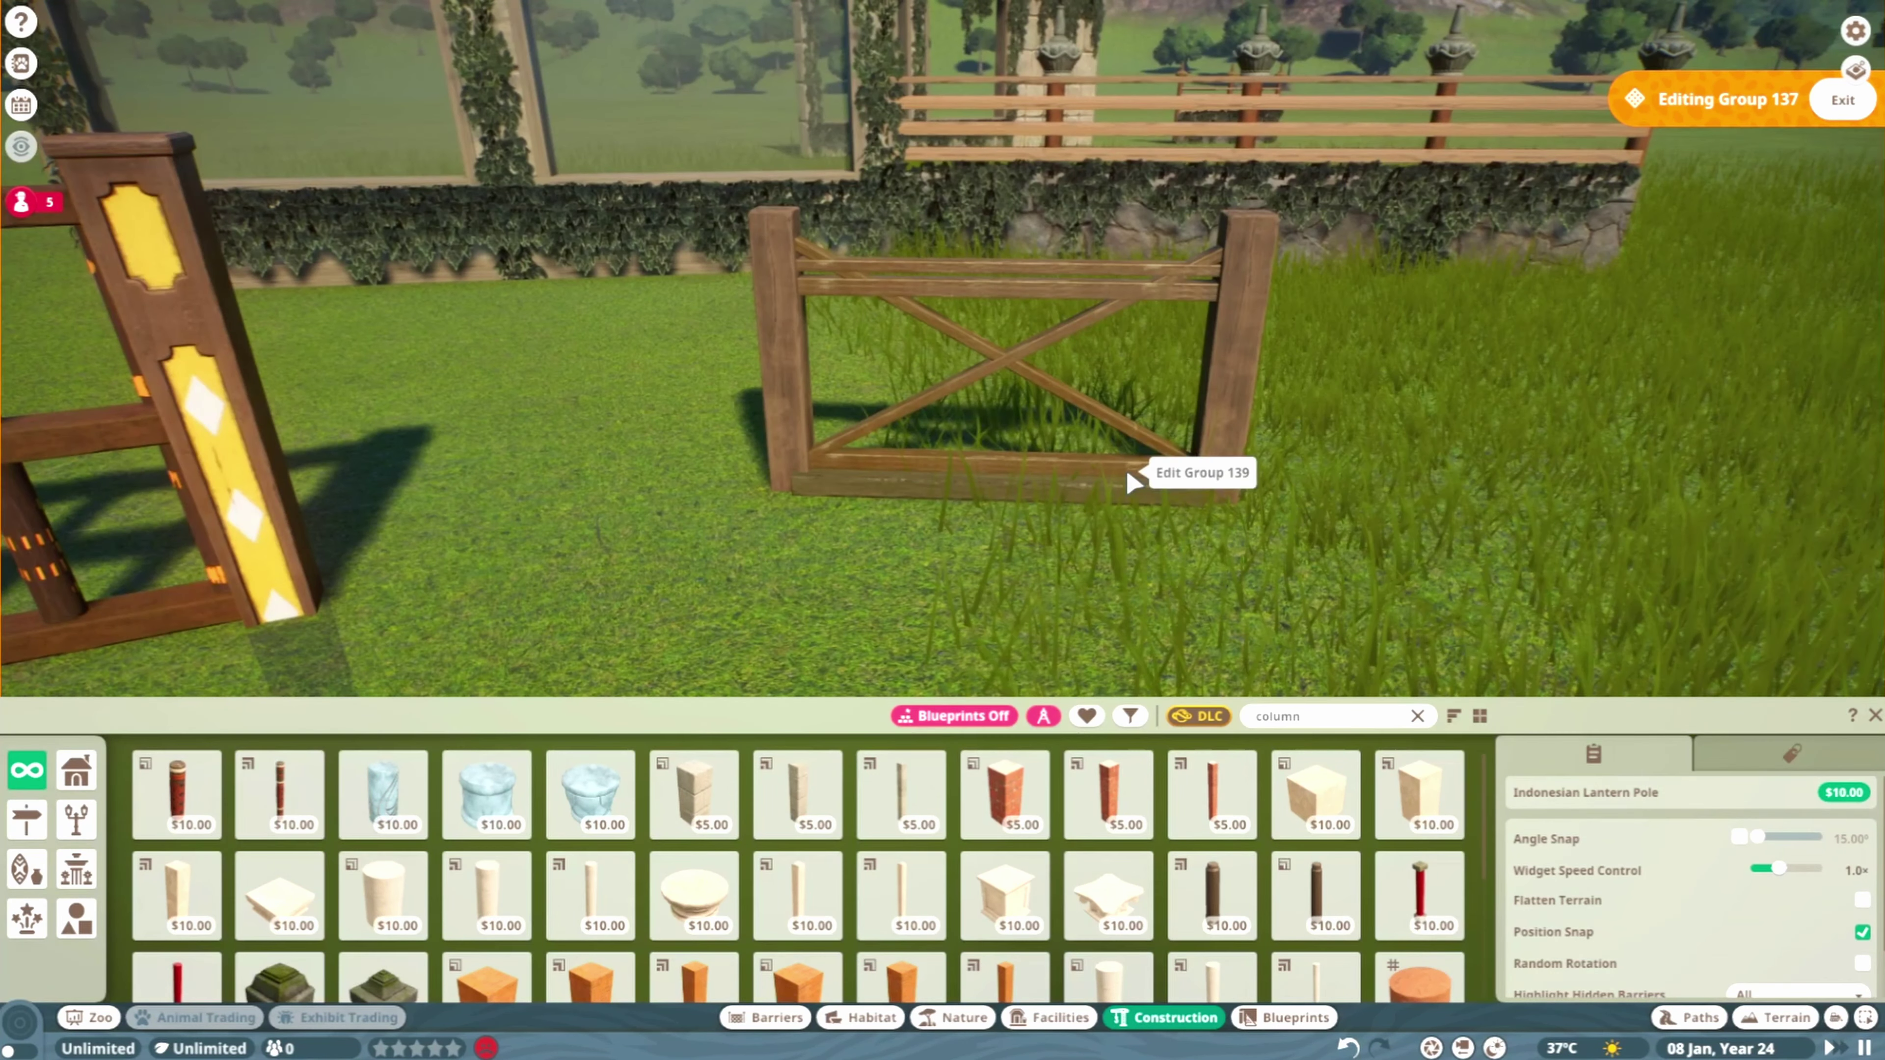
left_click(1229, 417)
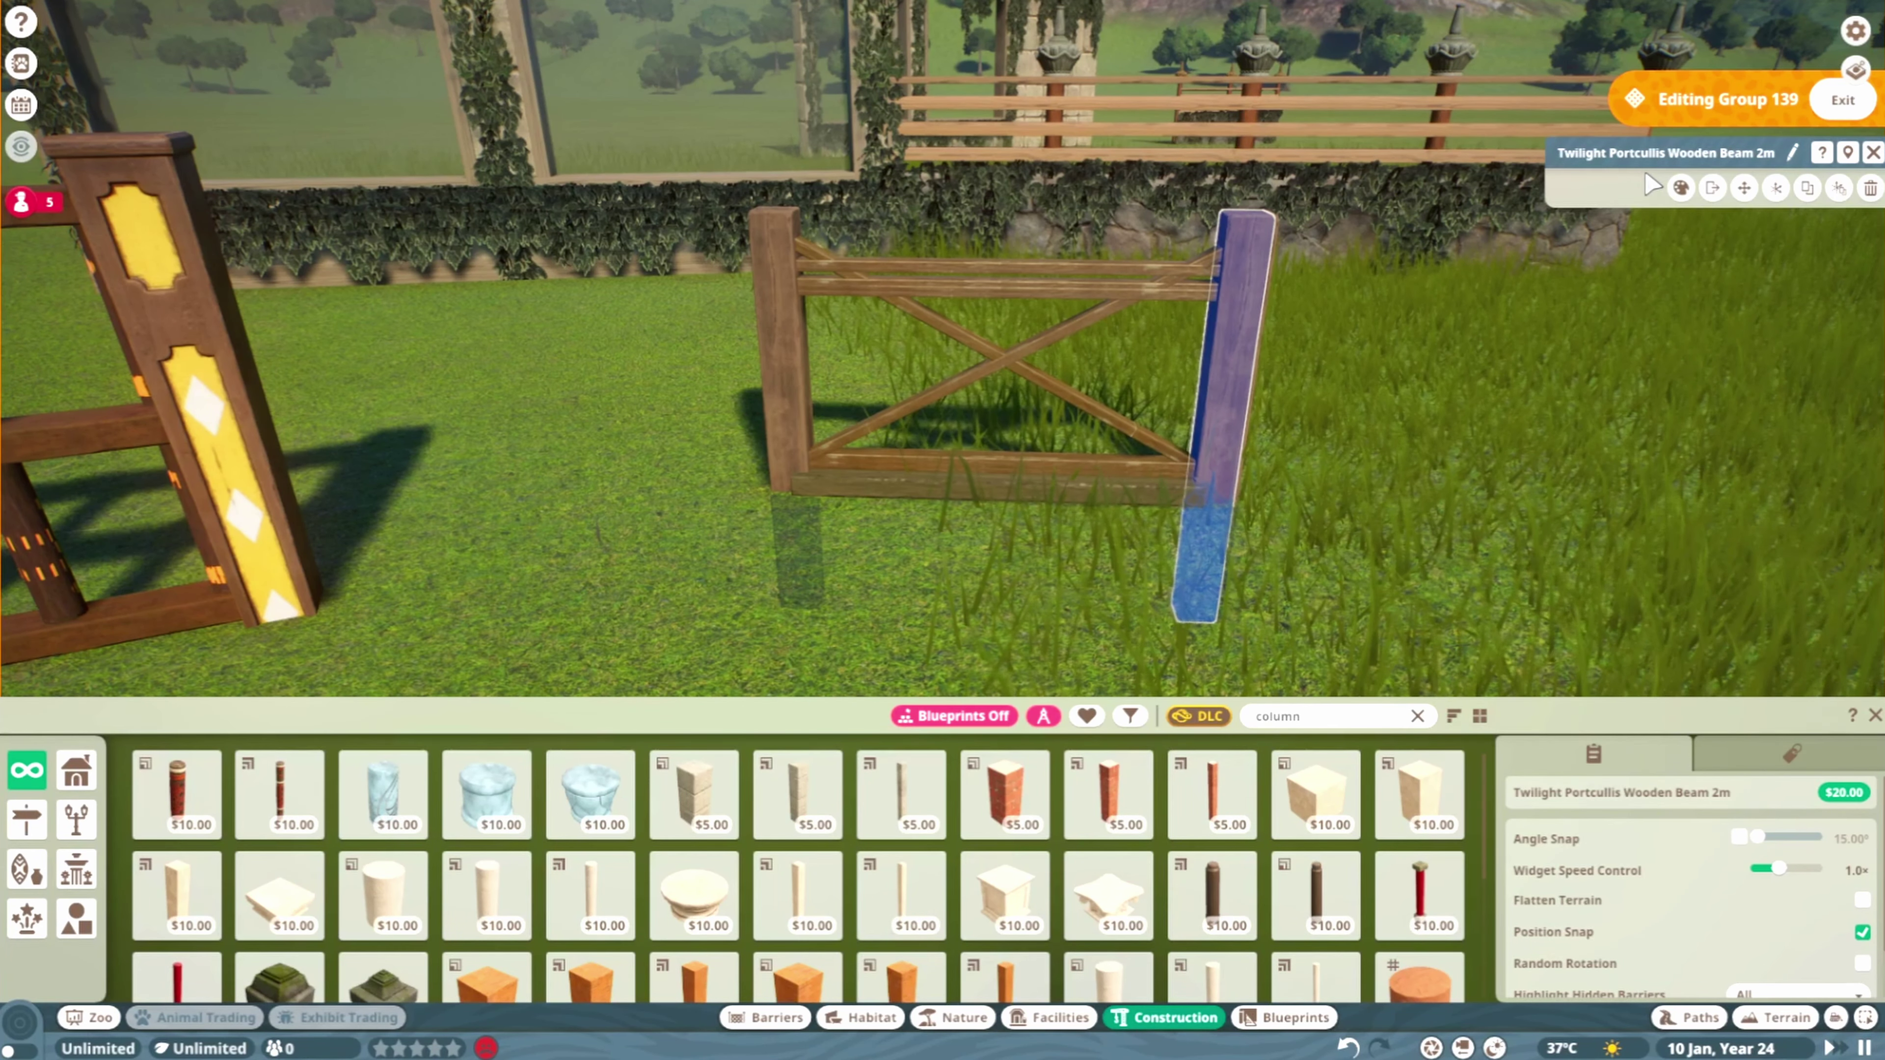
Select the gate's Indonesian Stained Timber Plank, zoom out, and exit Group 139 editing
left_click(1073, 295)
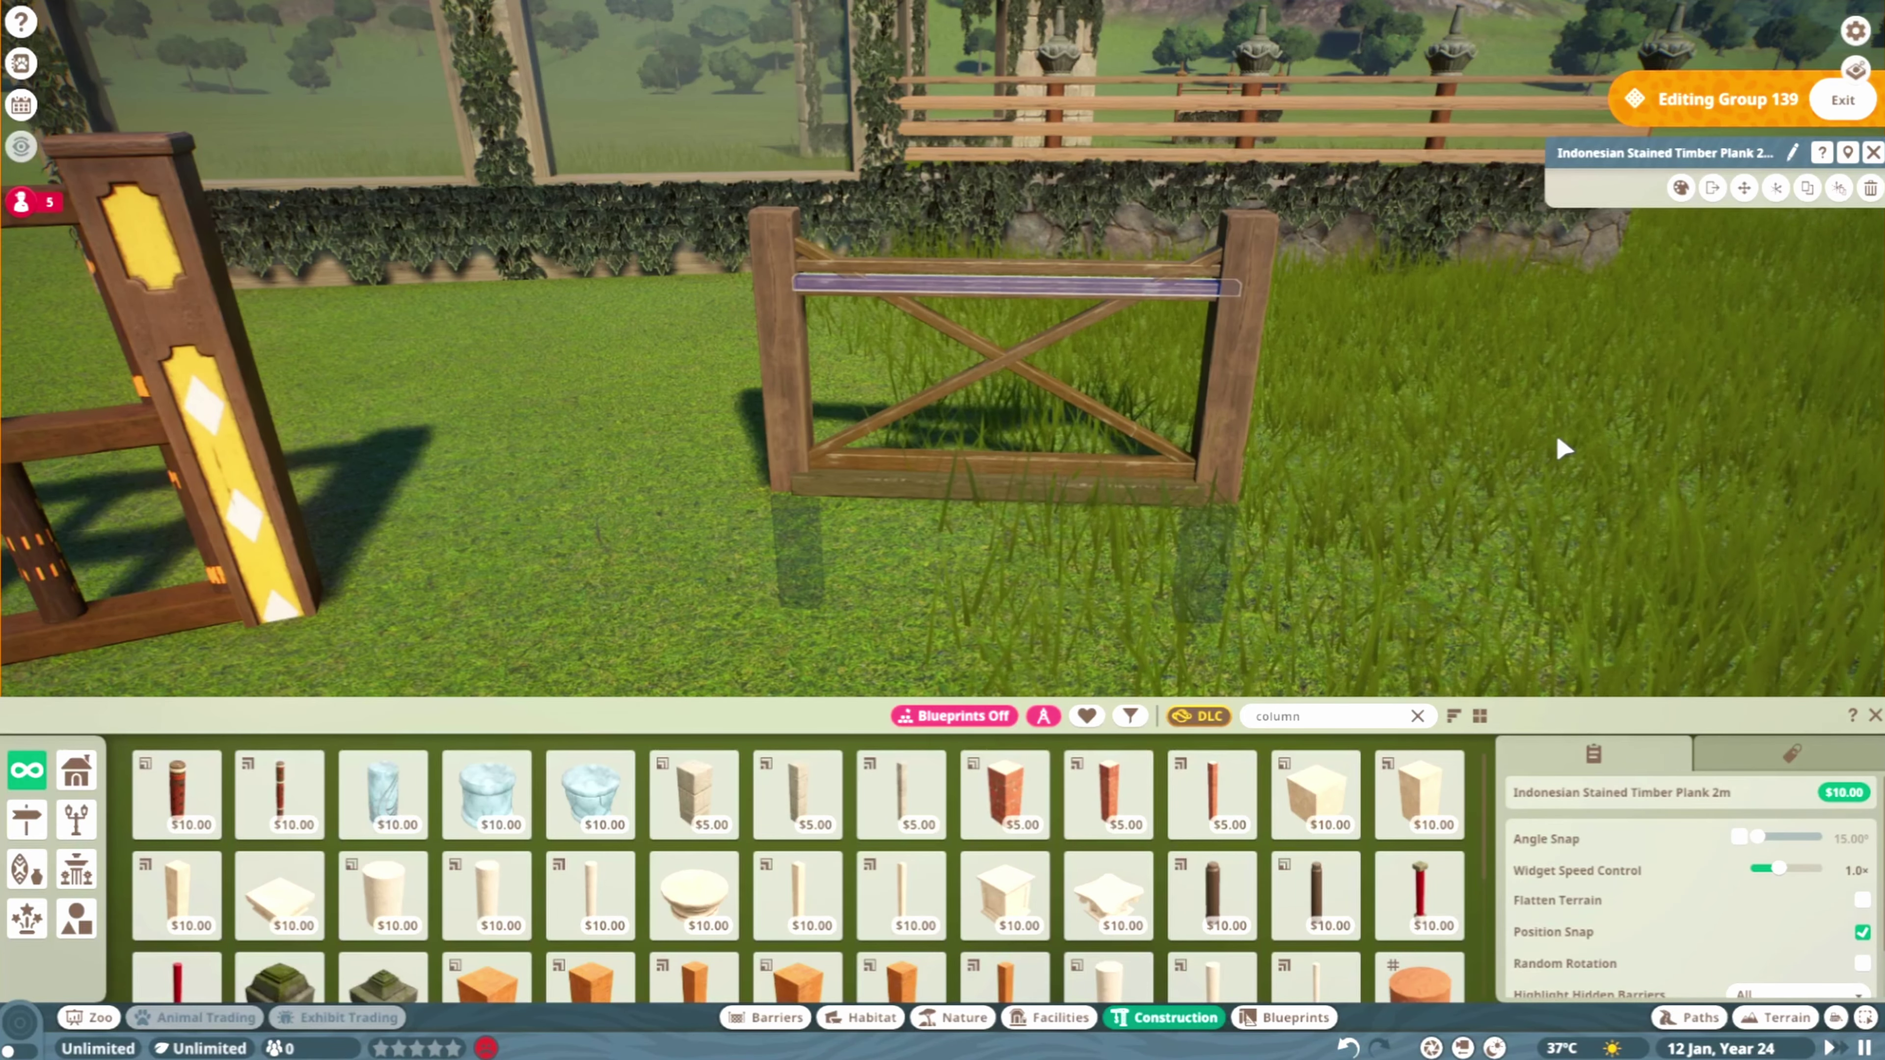
scroll(1165, 539, "down", 5)
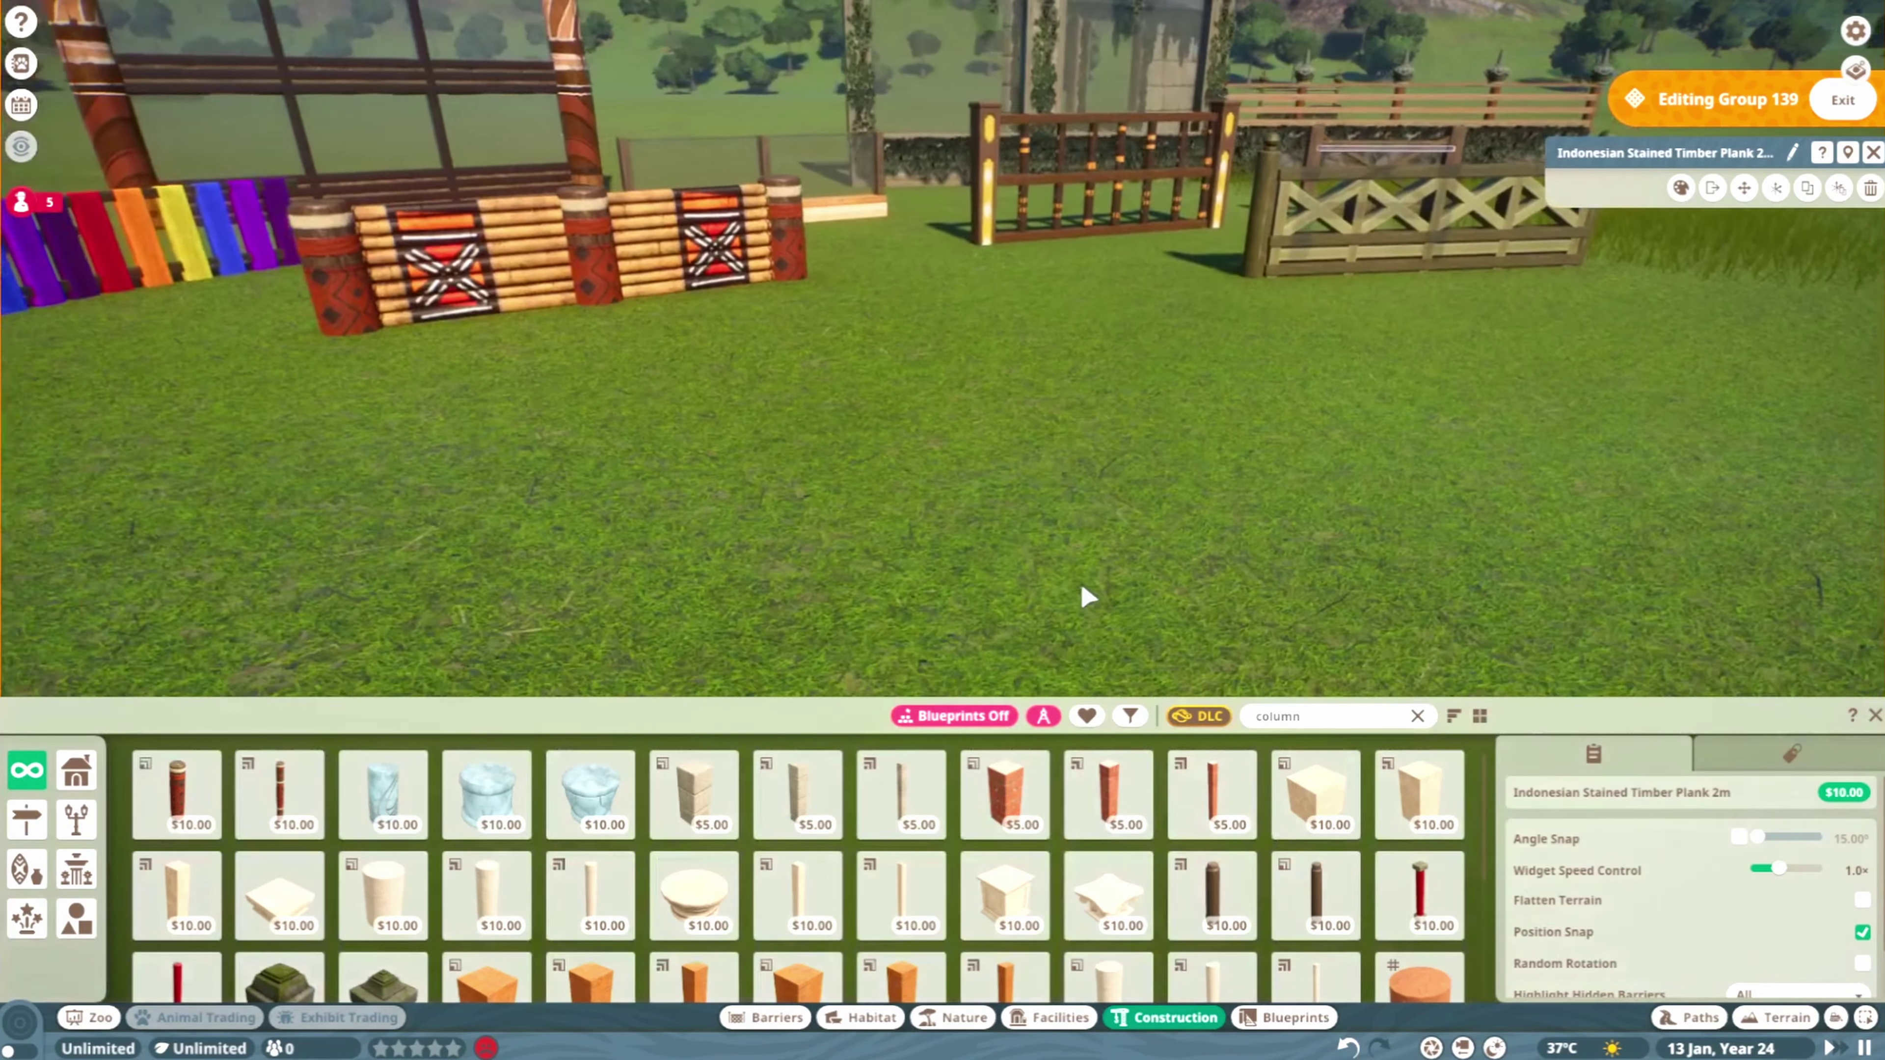
scroll(1088, 596, "down", 5)
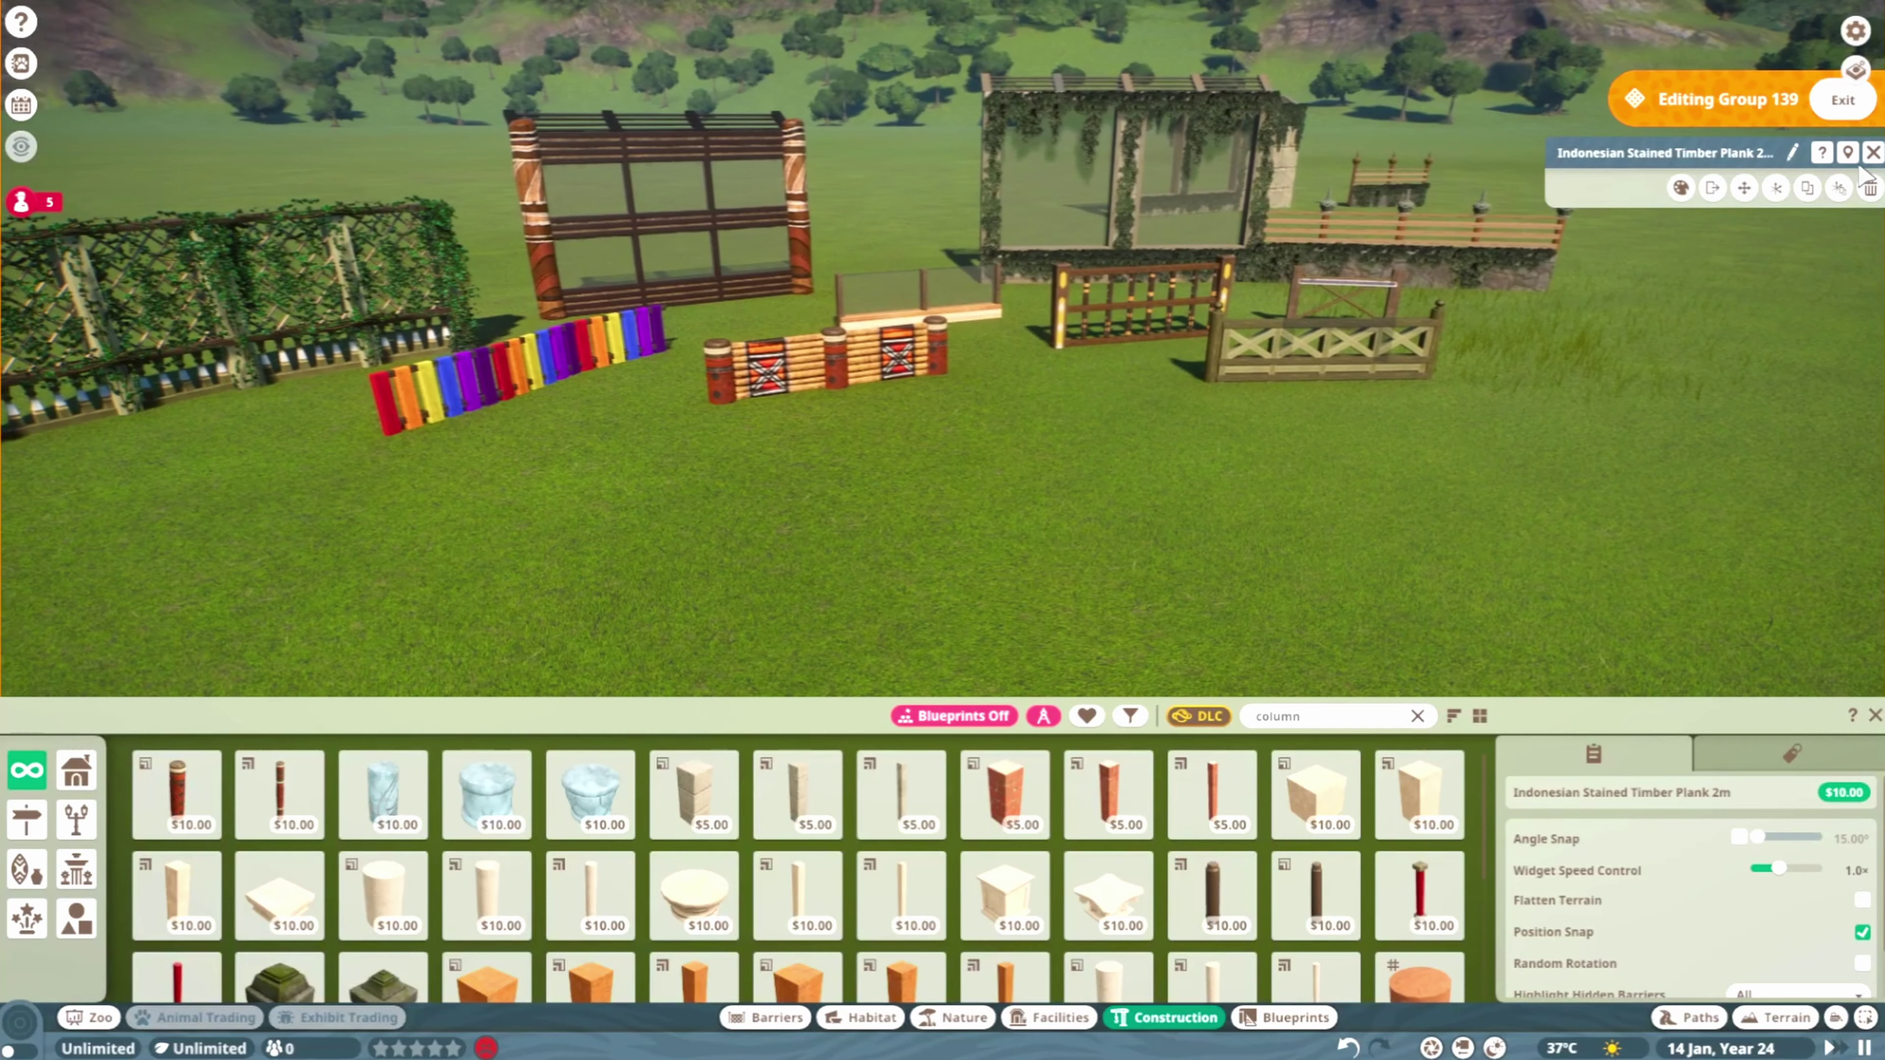
left_click(1845, 101)
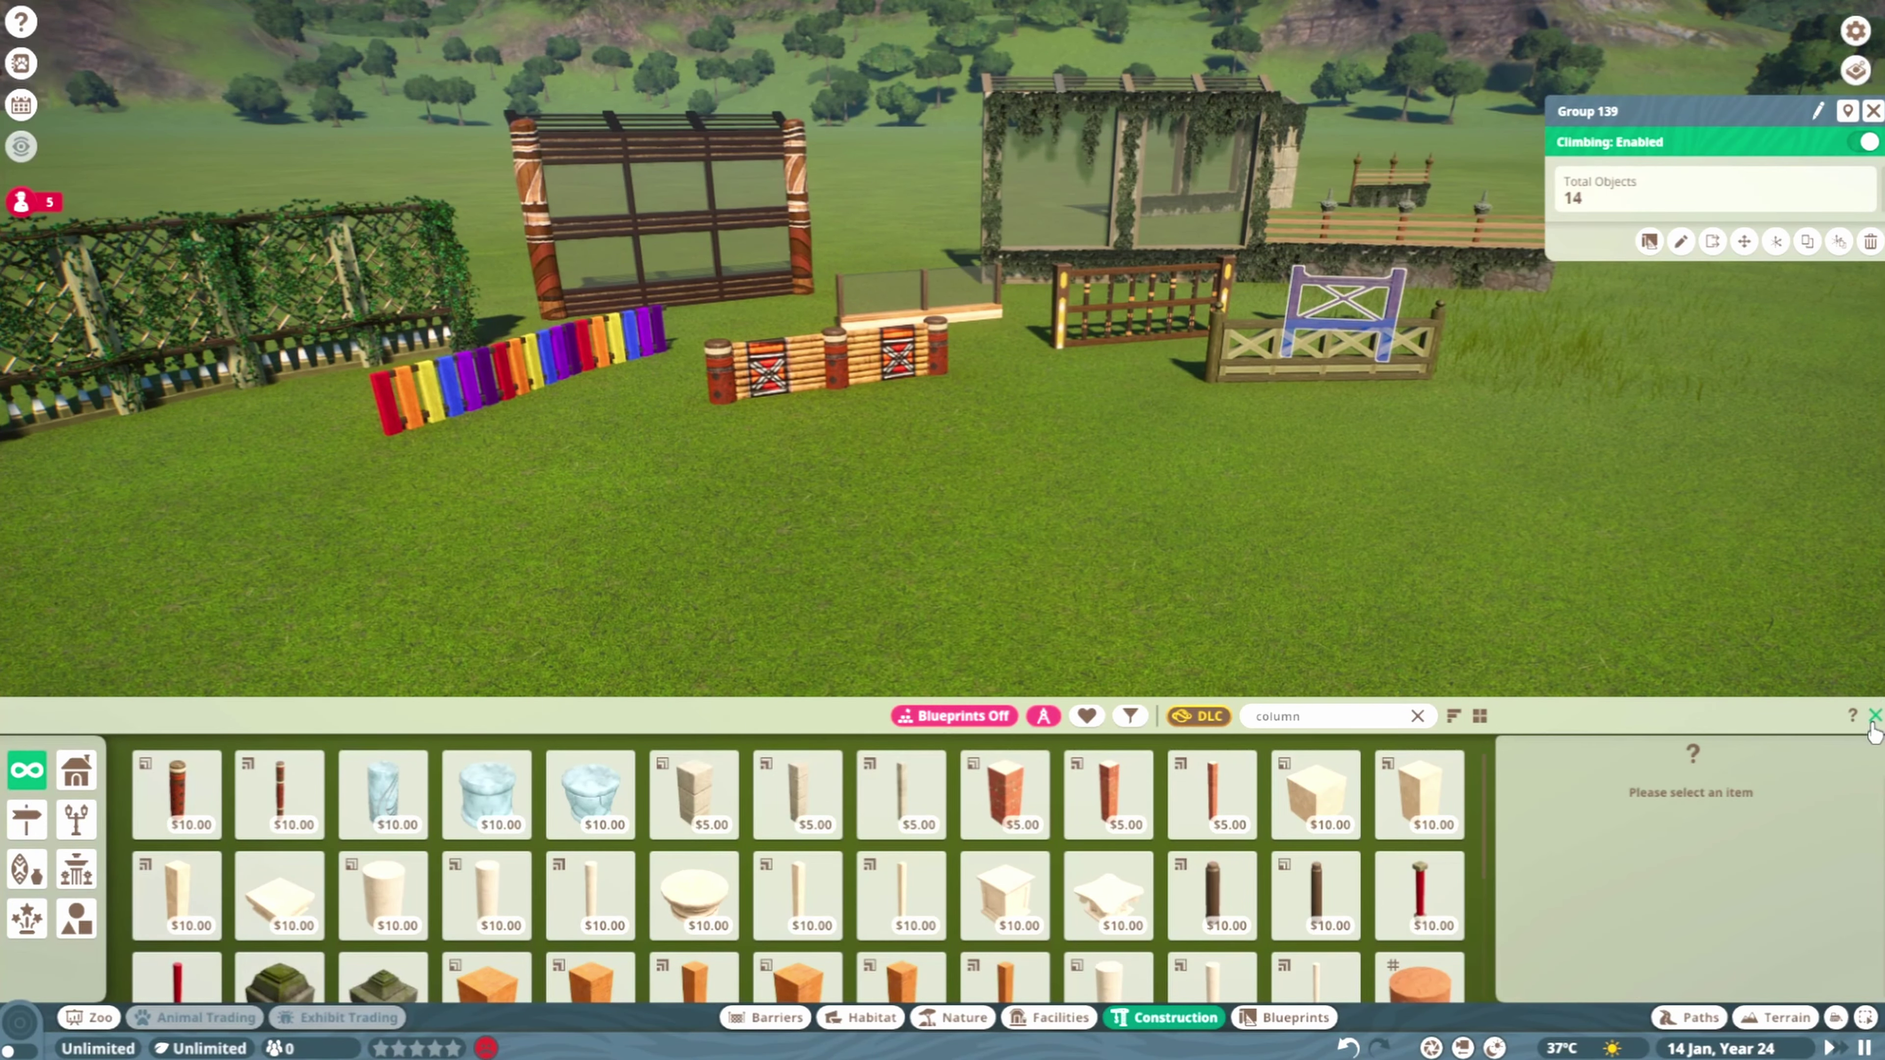